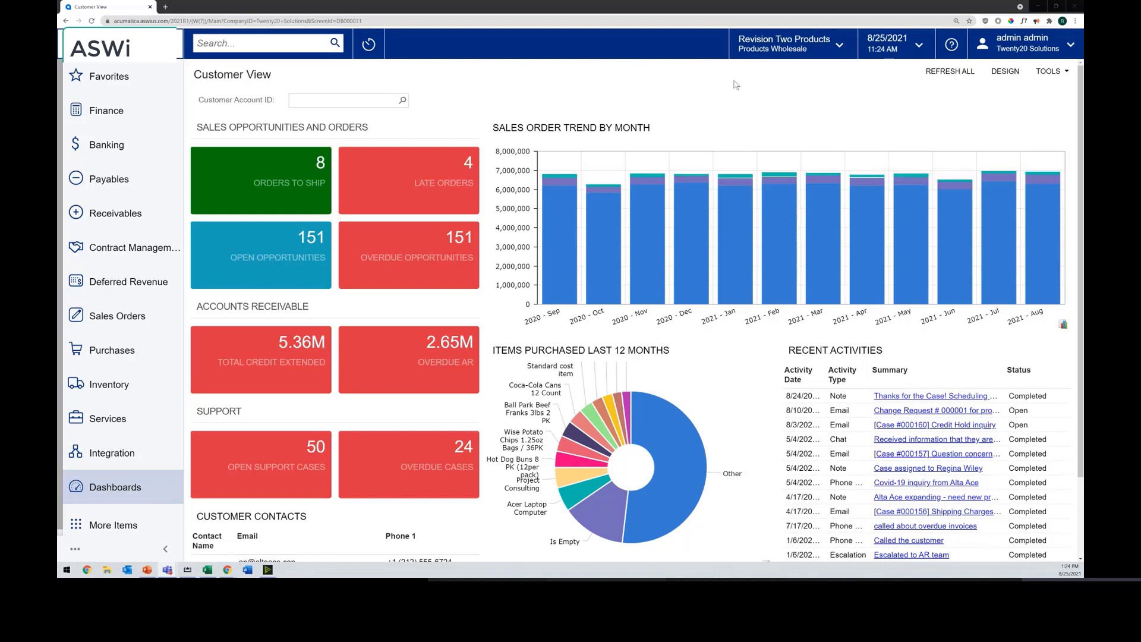
Narrow the browser window to phone width, look through the reflowed Customer View dashboard, and maximize the window again.
drag(683, 6, 583, 34)
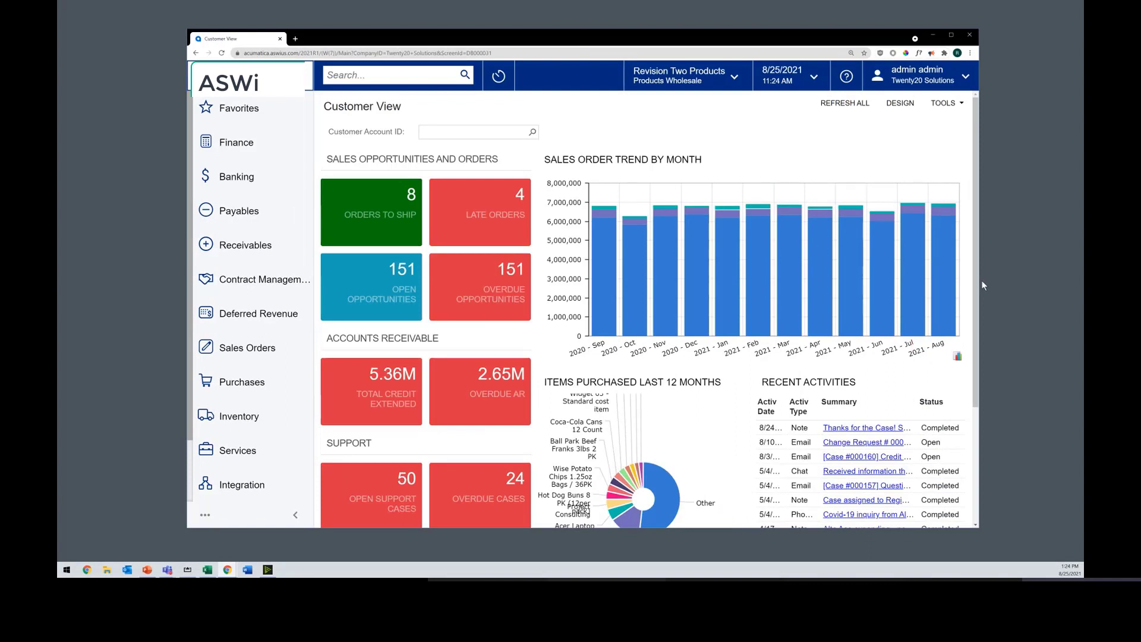
drag(978, 362, 470, 380)
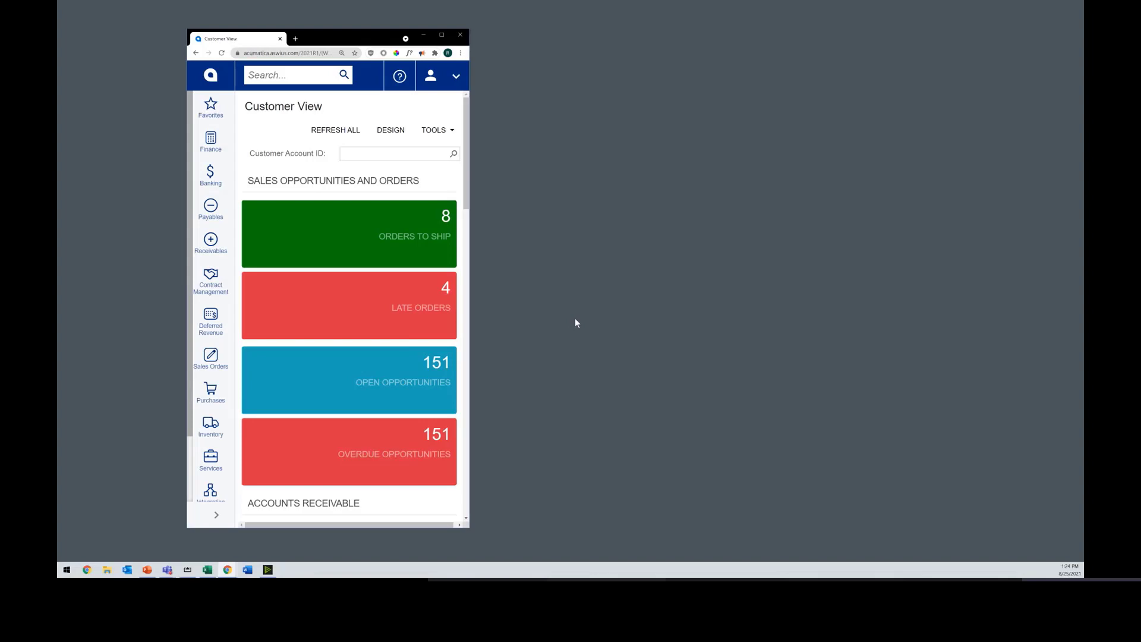
scroll(426, 282, down, 5)
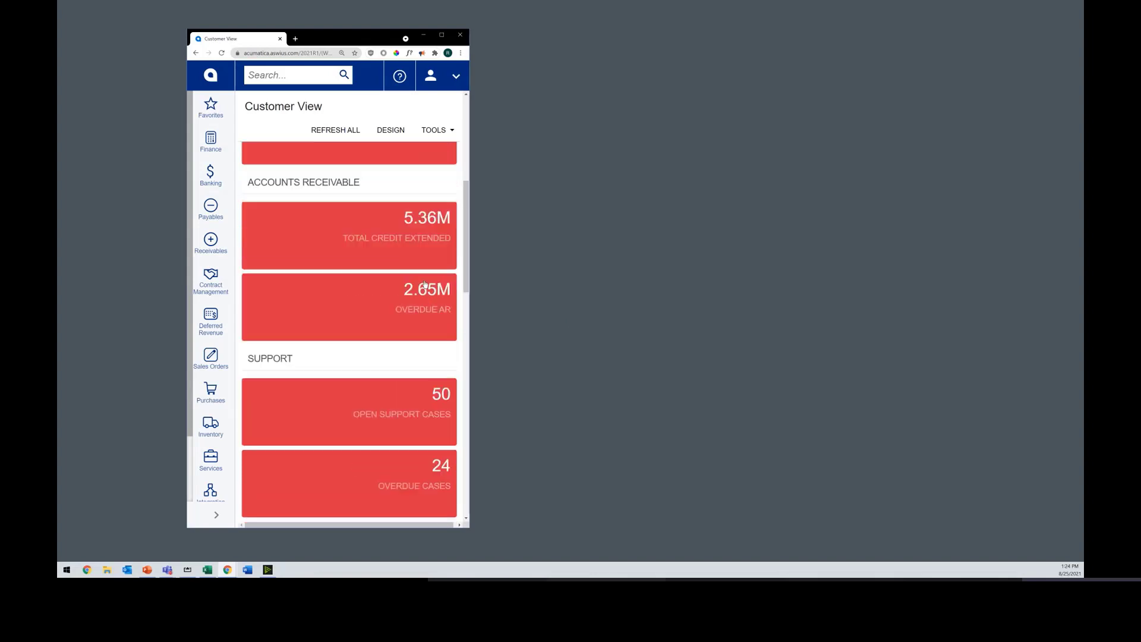
scroll(426, 281, down, 12)
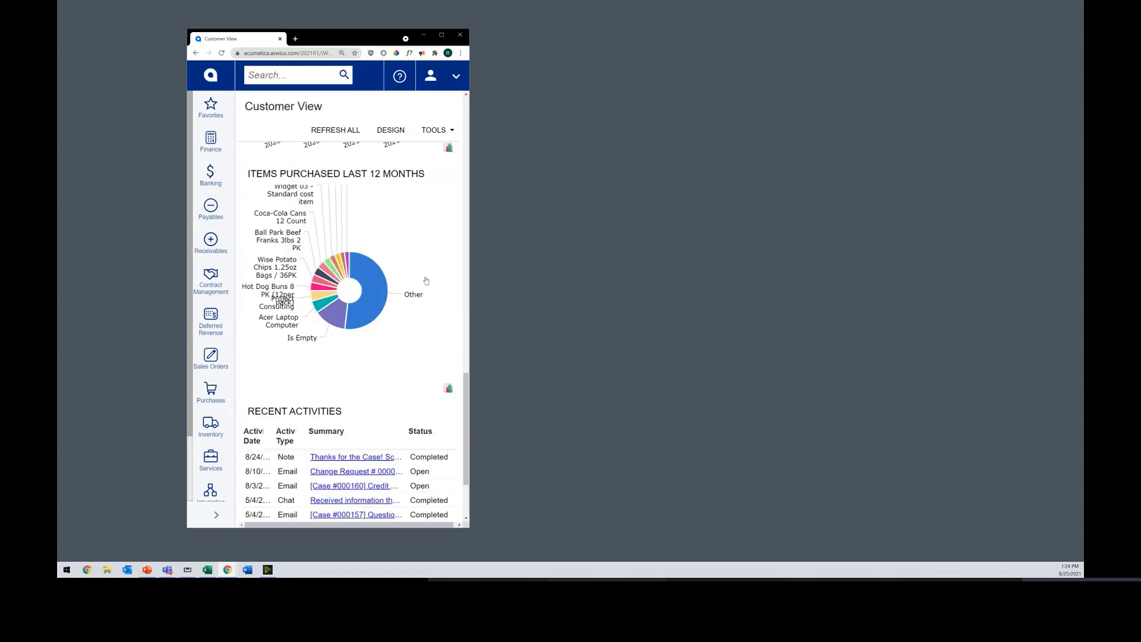
scroll(386, 268, up, 10)
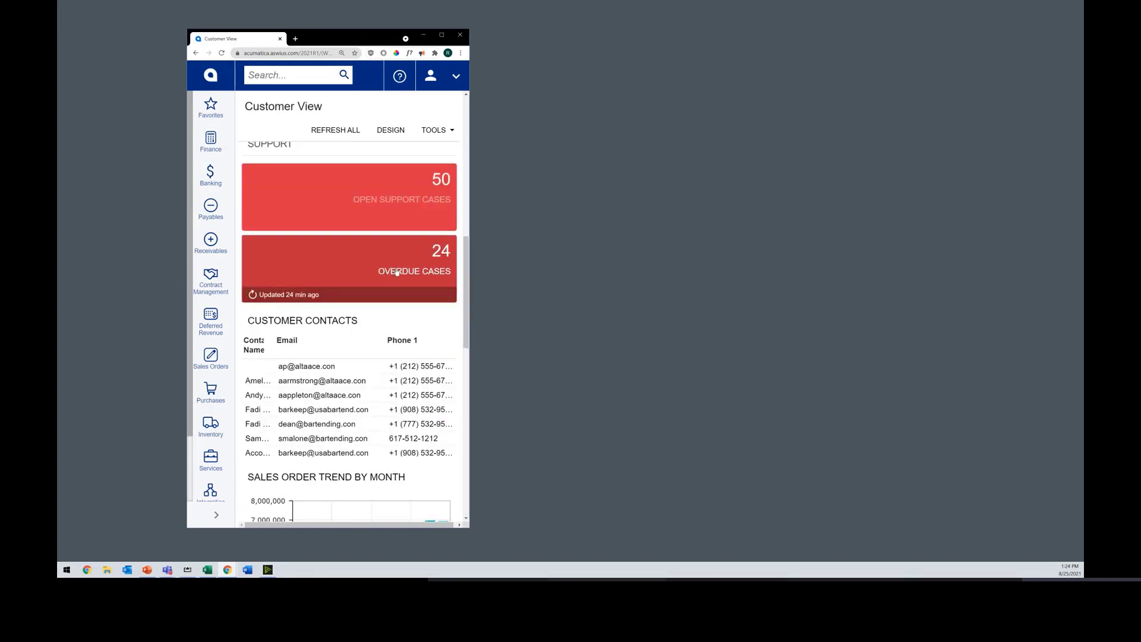
scroll(396, 272, up, 6)
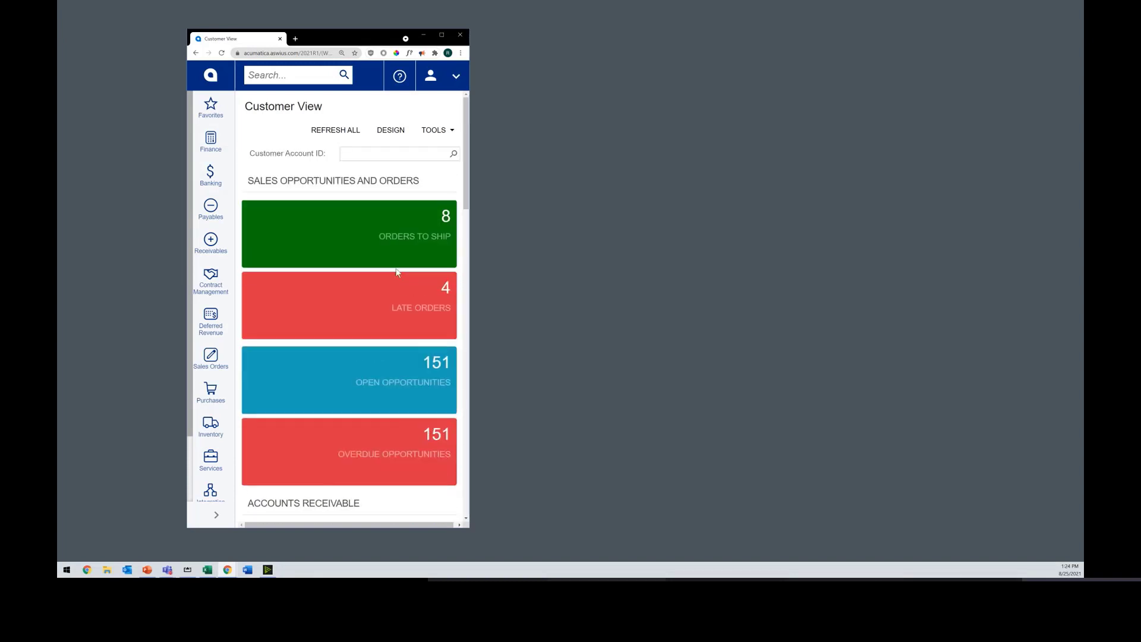
click(440, 35)
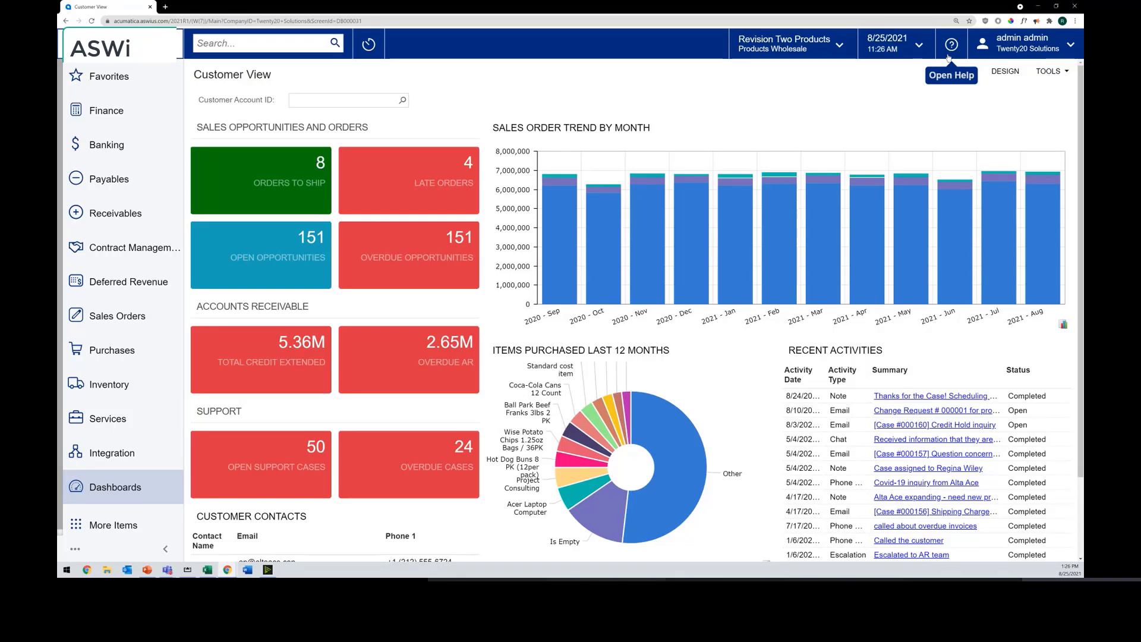
Switch the active company to Revision Two Capital, to the Services East branch, and back to Products Wholesale.
click(846, 52)
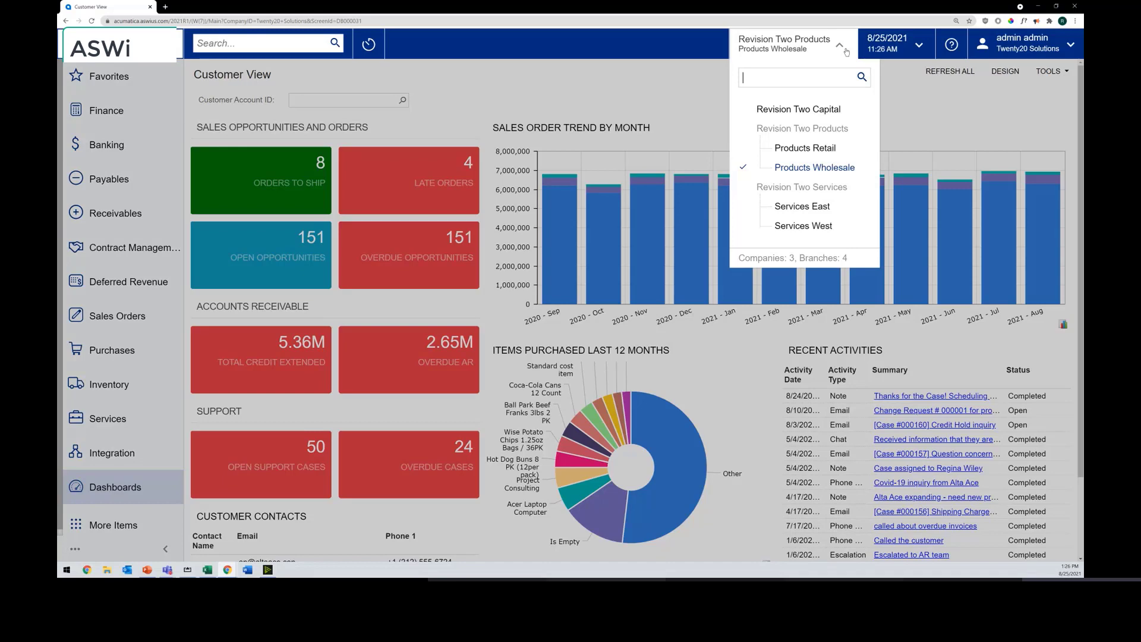
click(847, 111)
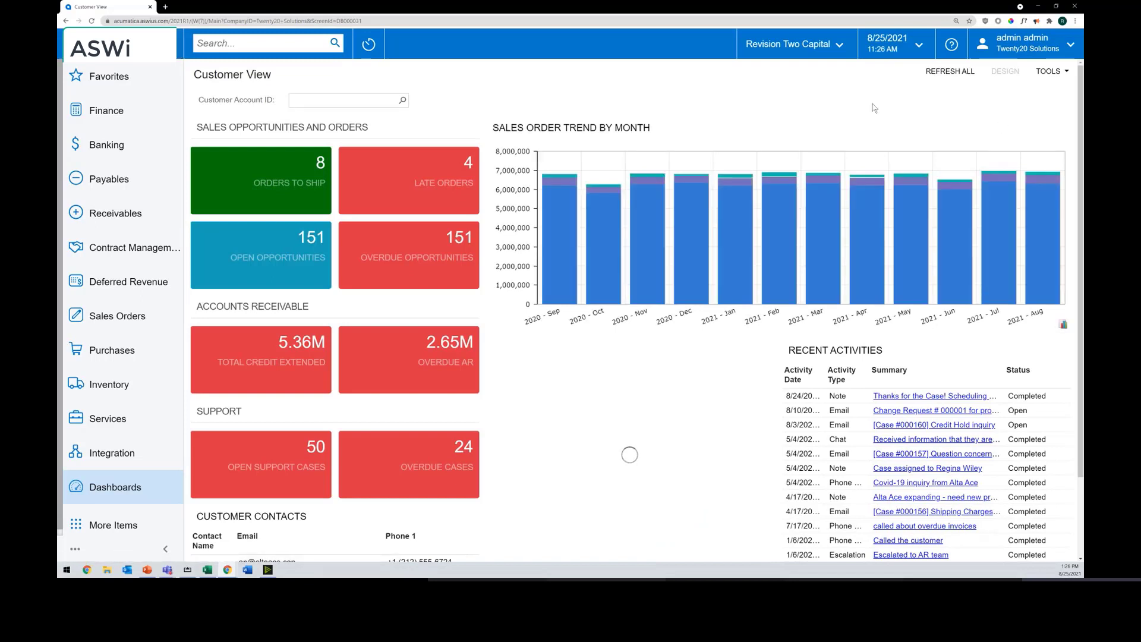
click(834, 47)
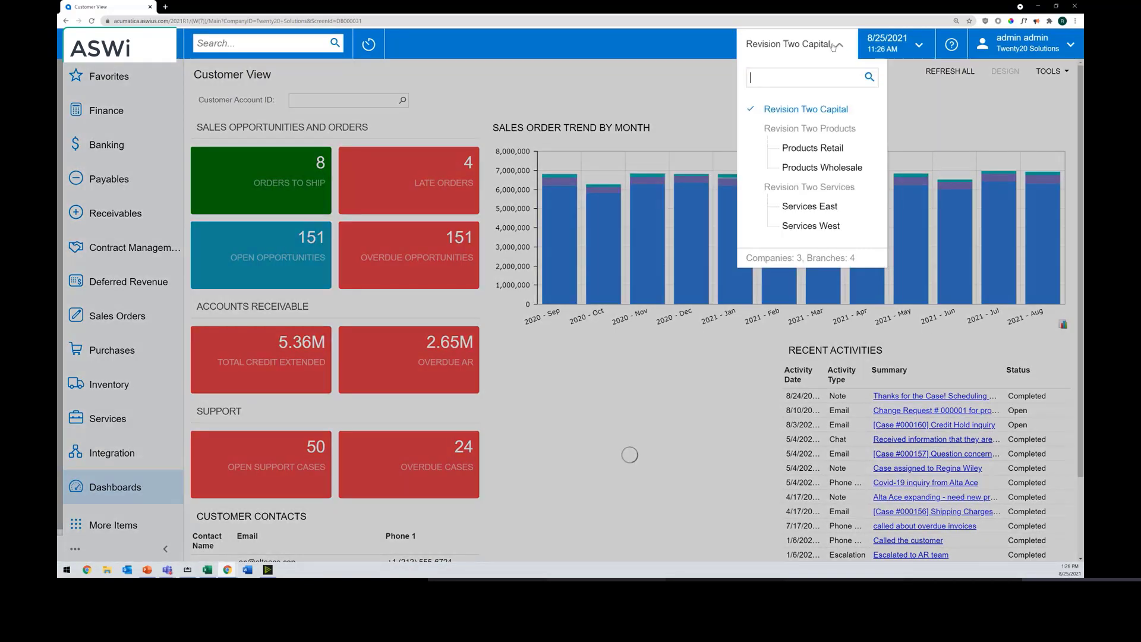
click(809, 206)
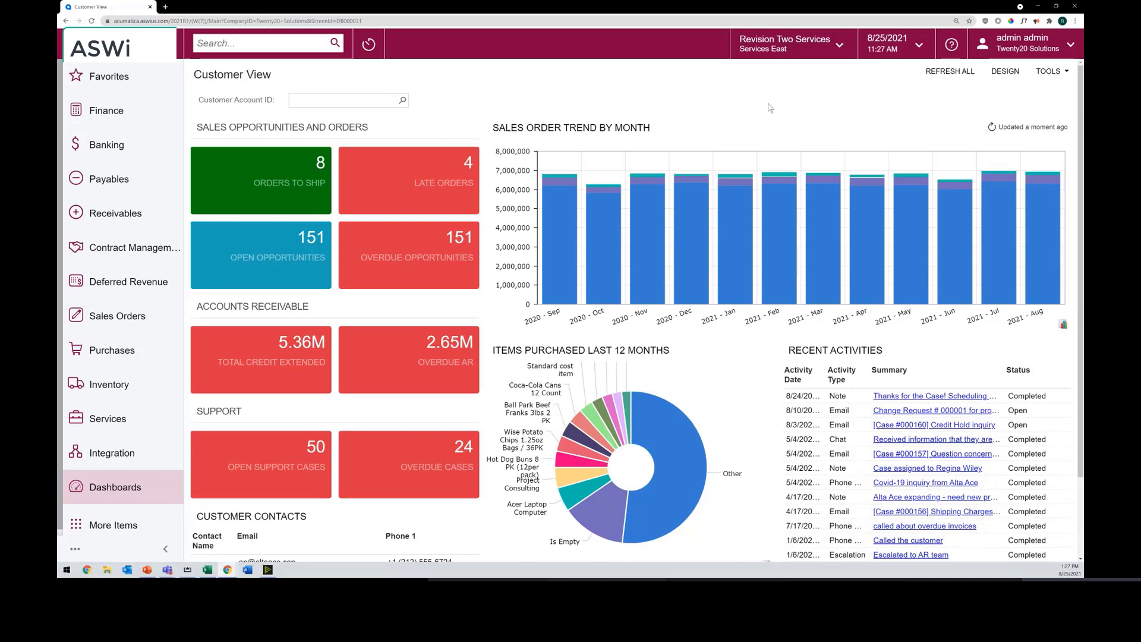
click(829, 55)
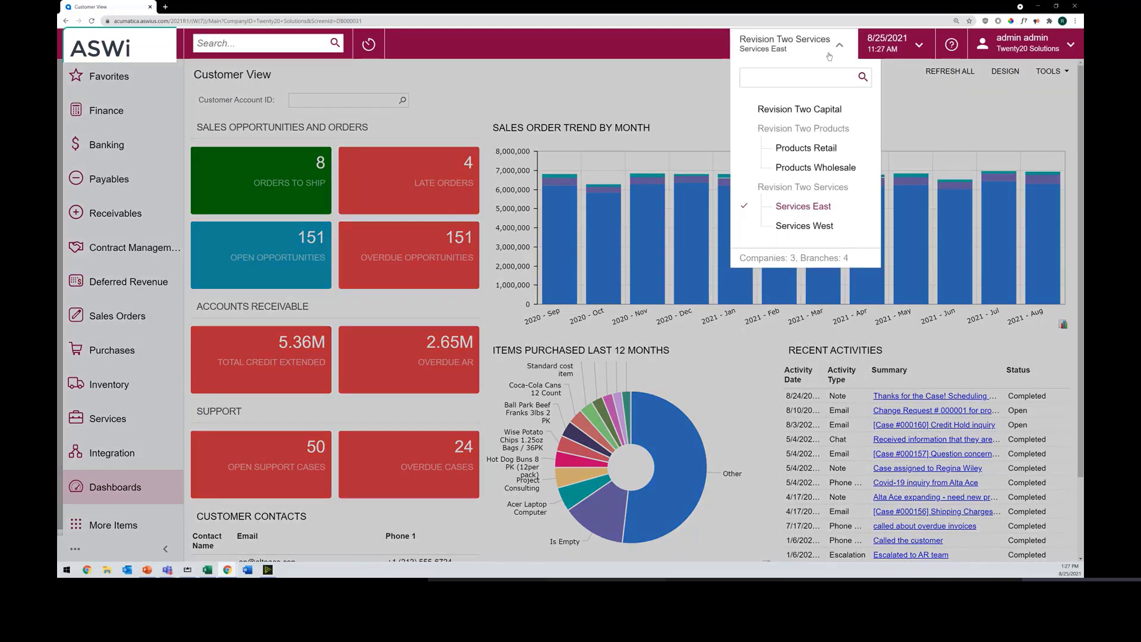
click(828, 166)
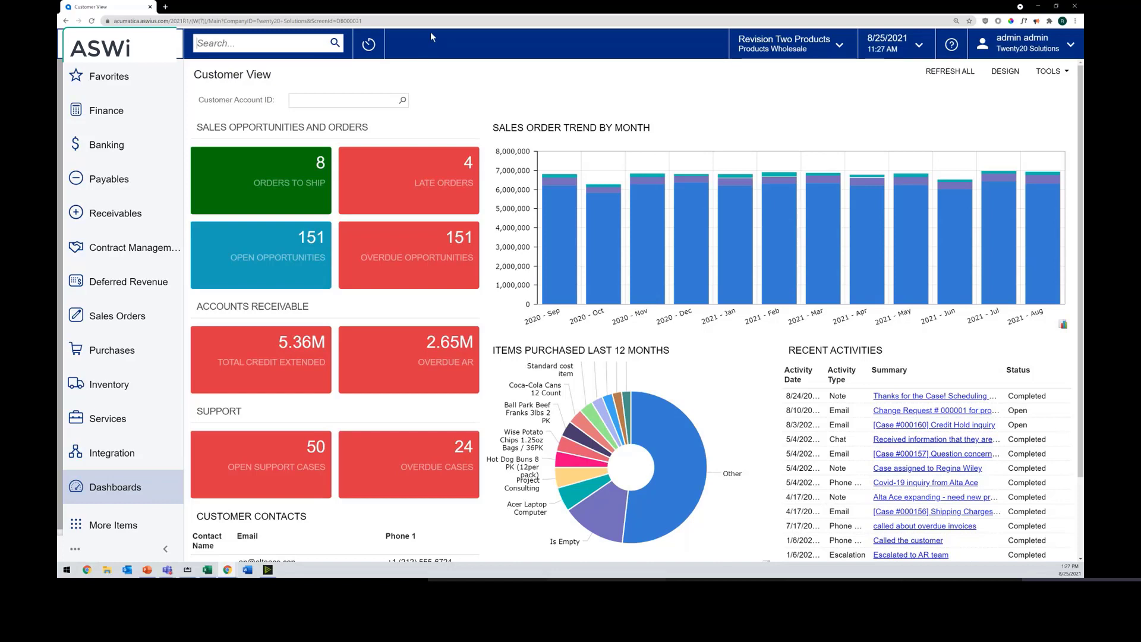
Search the system for "sales order" and check the matching menu items, transactions and profiles.
text(sales or)
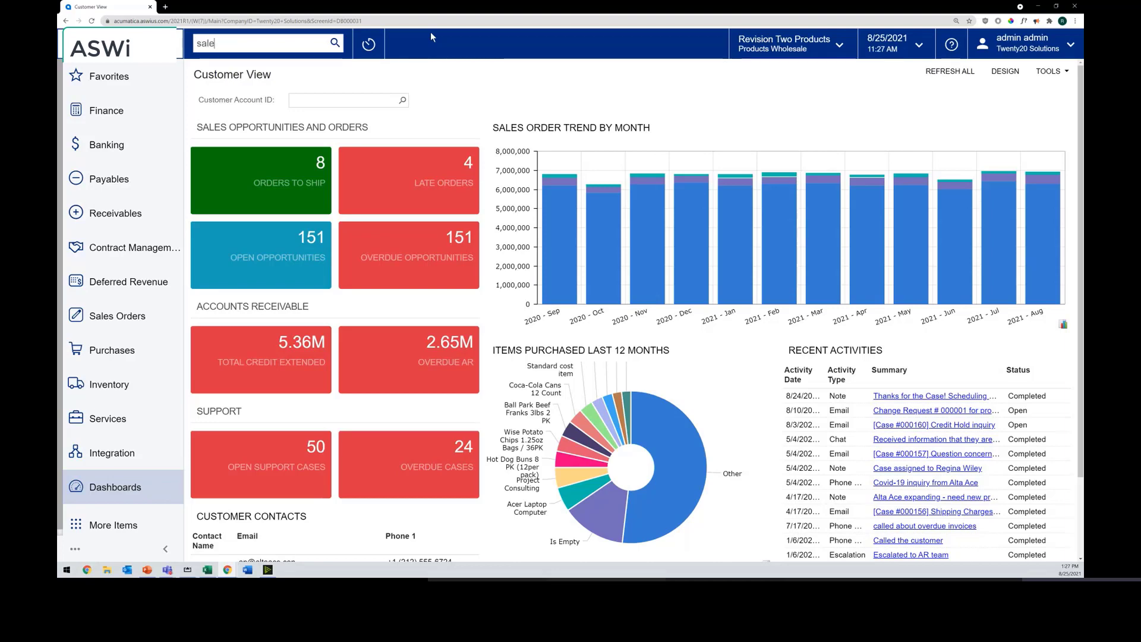
text(der)
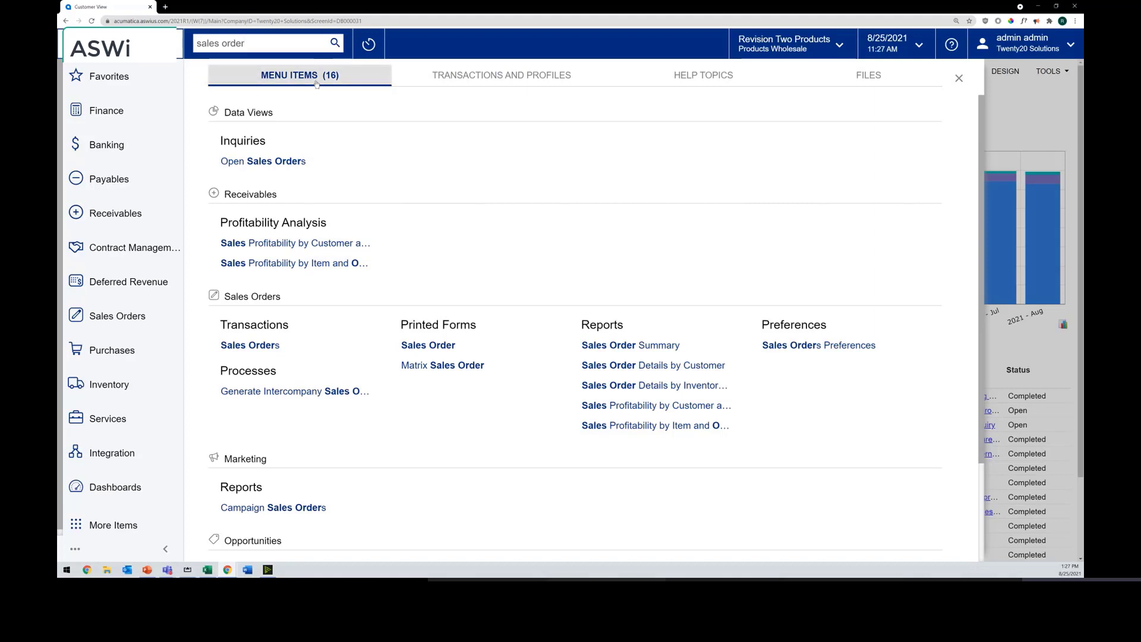
click(395, 75)
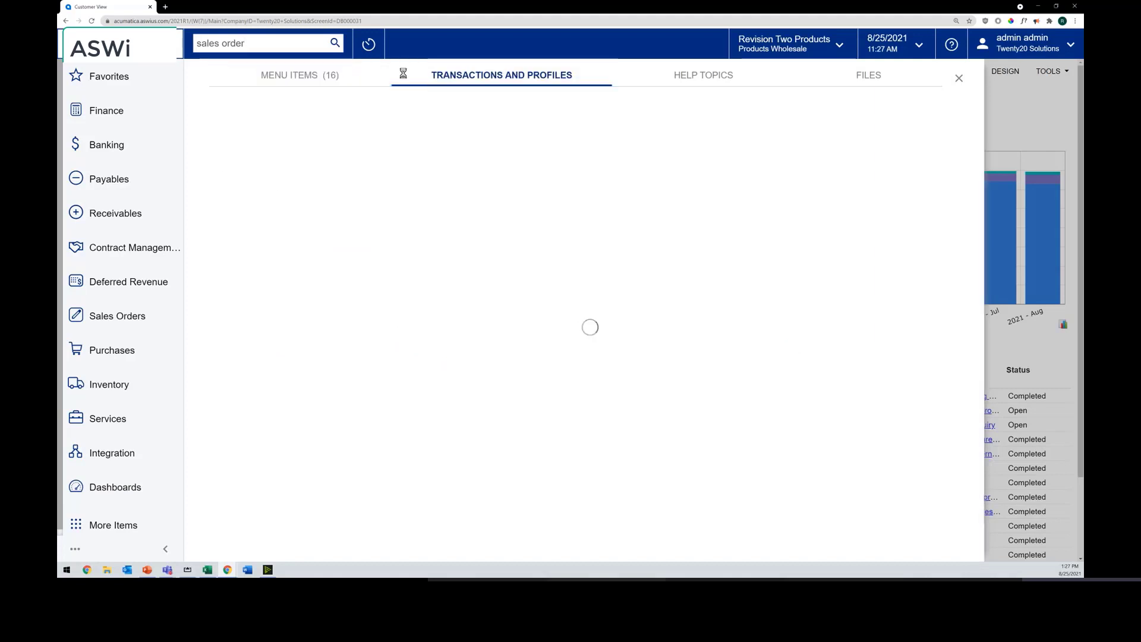
Change the search term to "so" and check its results under transactions and profiles.
drag(281, 42, 201, 44)
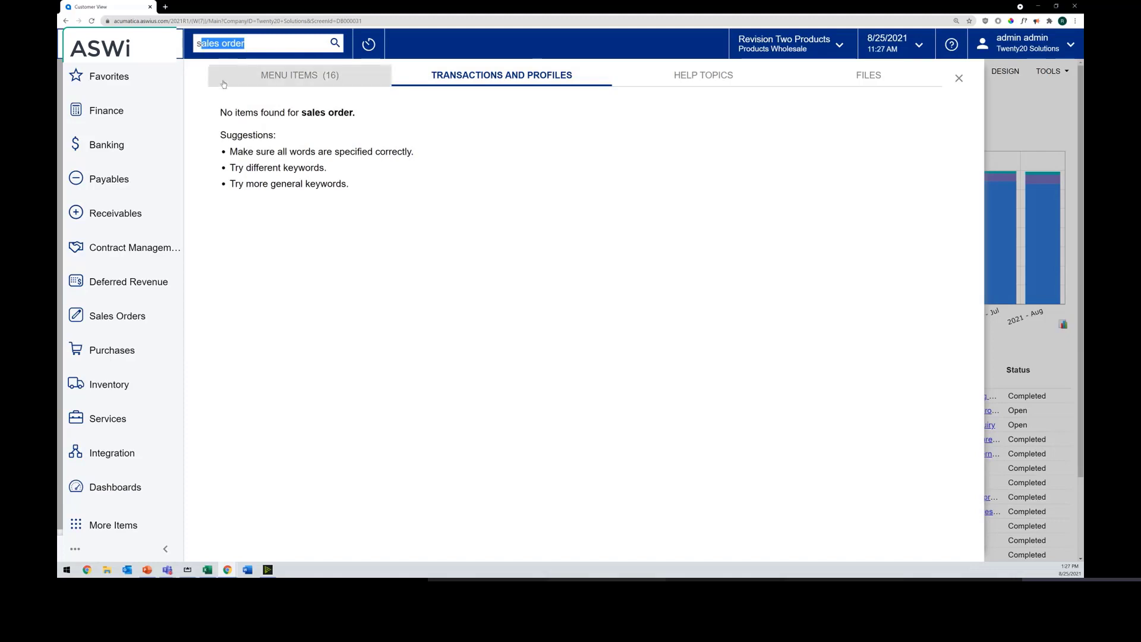
key(BackSpace)
text(o)
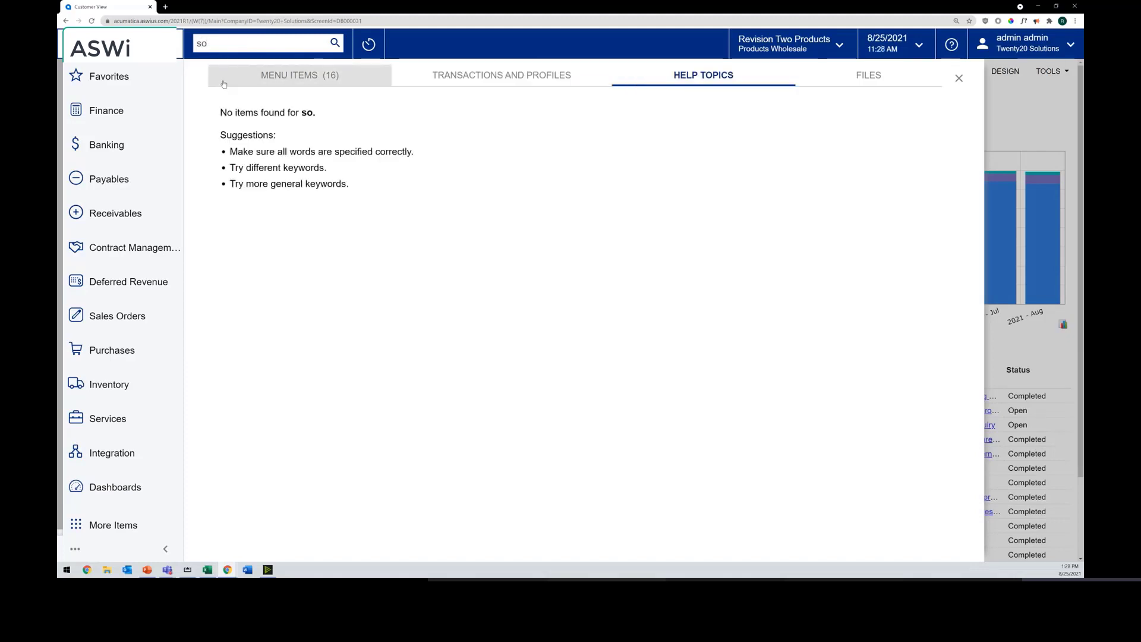
click(610, 79)
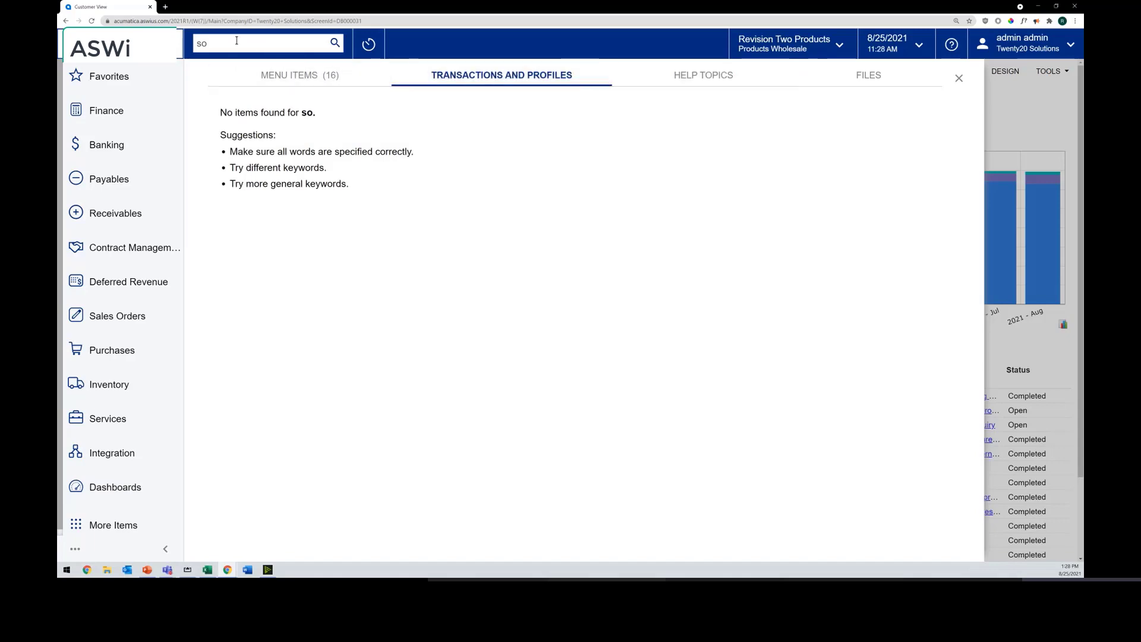
Search for "1099" instead, look over the matching help topics, and close the search results.
key(BackSpace)
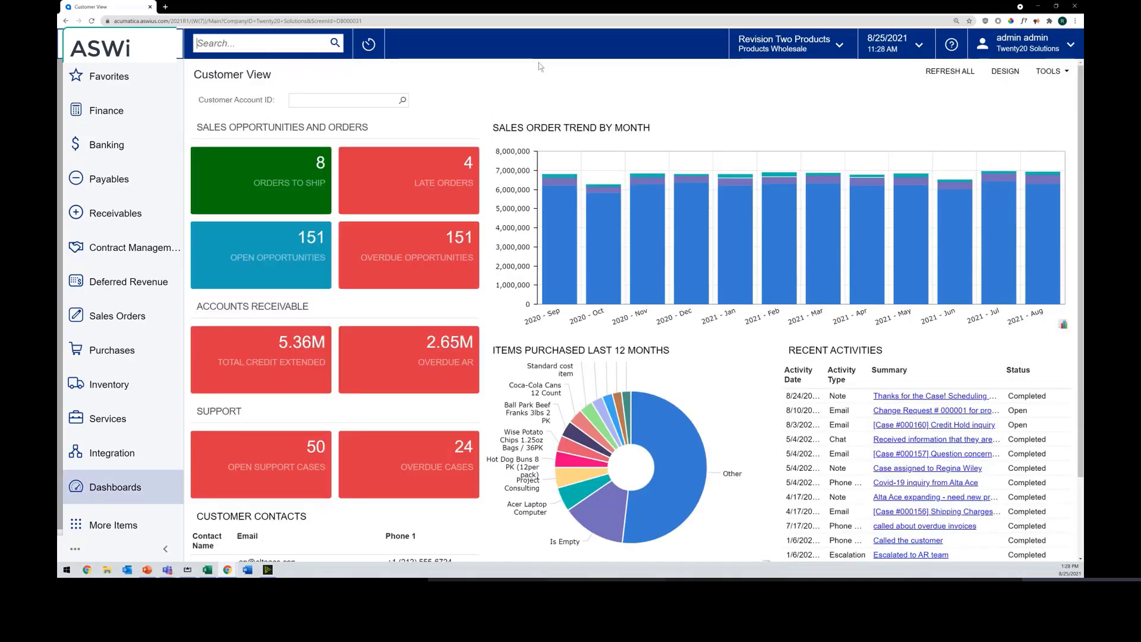
text(1099)
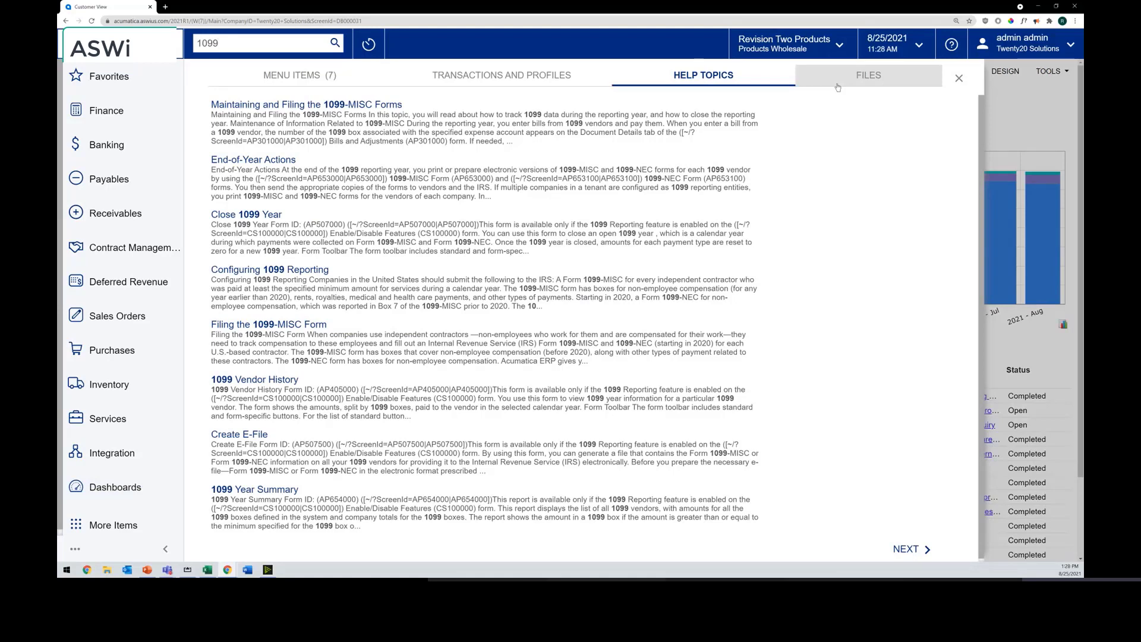
click(958, 78)
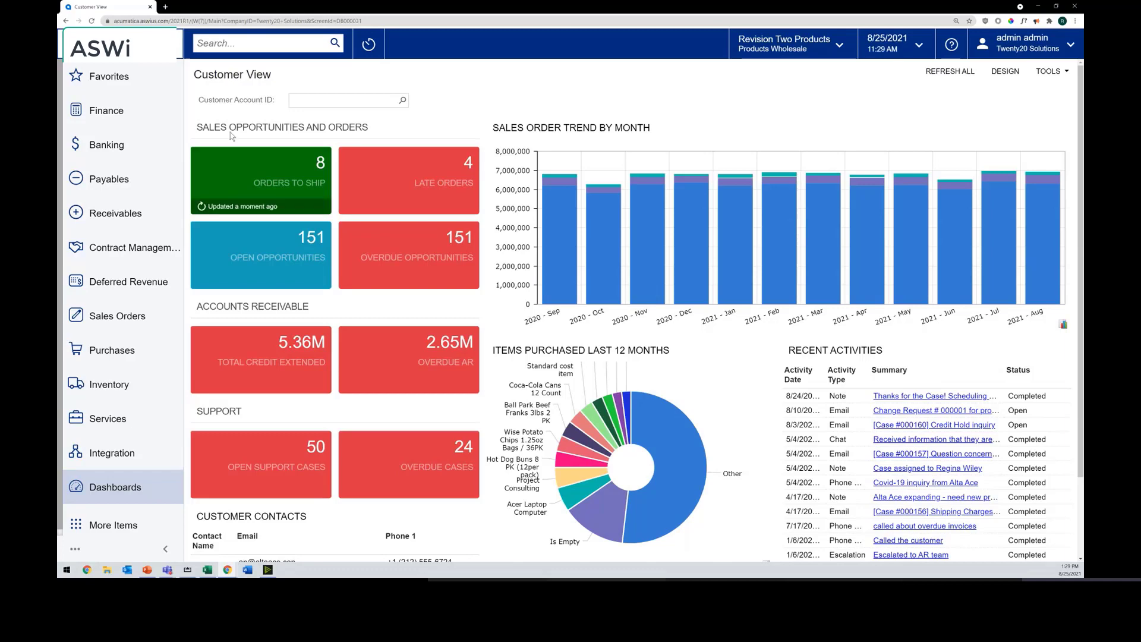
Look through the complete list of links in the Sales Orders workspace and close it.
click(126, 324)
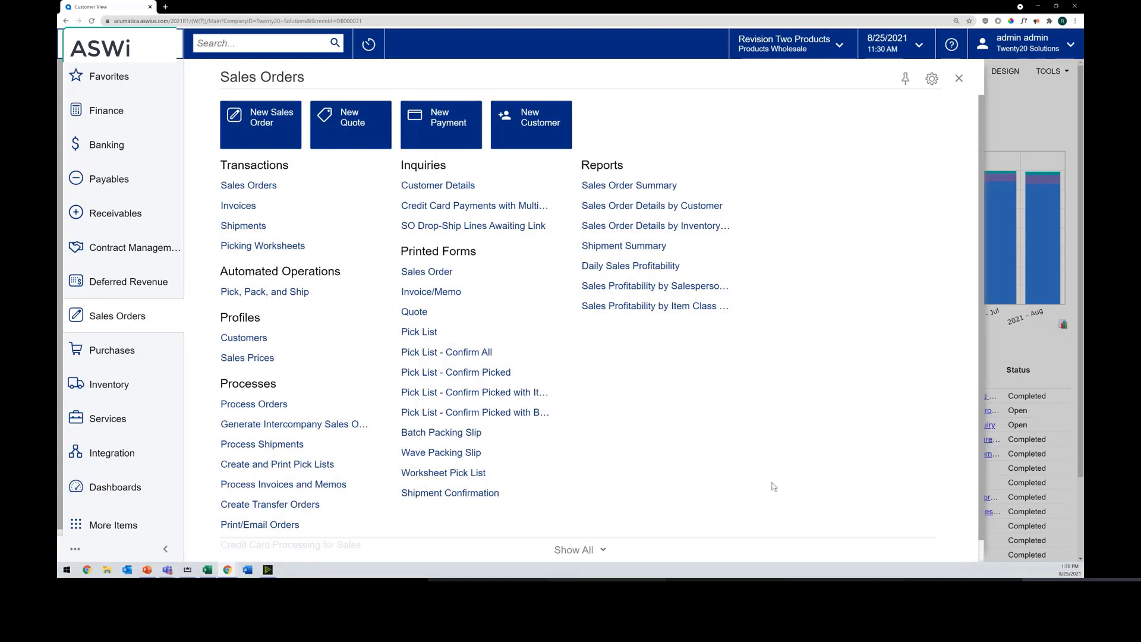
click(587, 550)
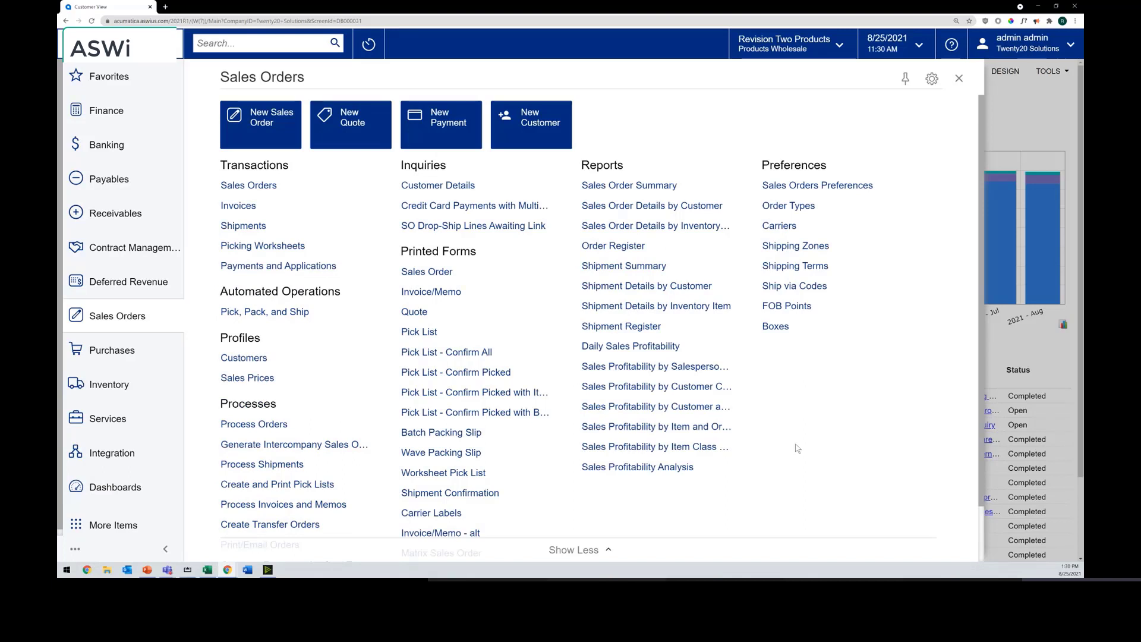
click(958, 79)
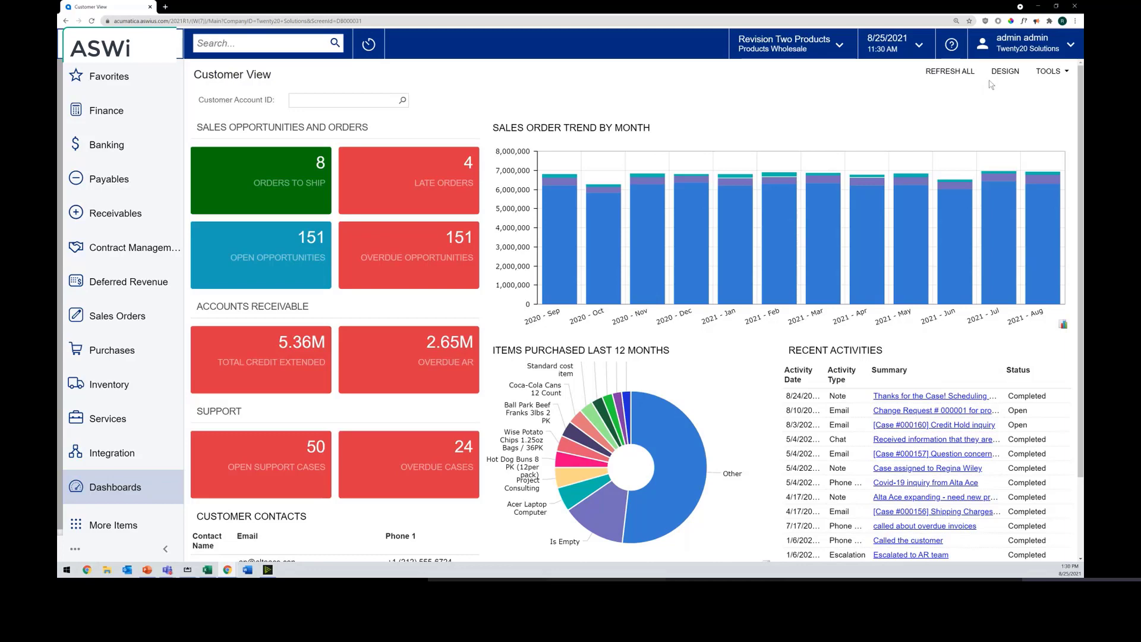
Put the Customer View dashboard in design mode and look over the widget types that can be added, without adding one.
click(1005, 70)
scroll(635, 95, down, 1)
scroll(635, 95, down, 2)
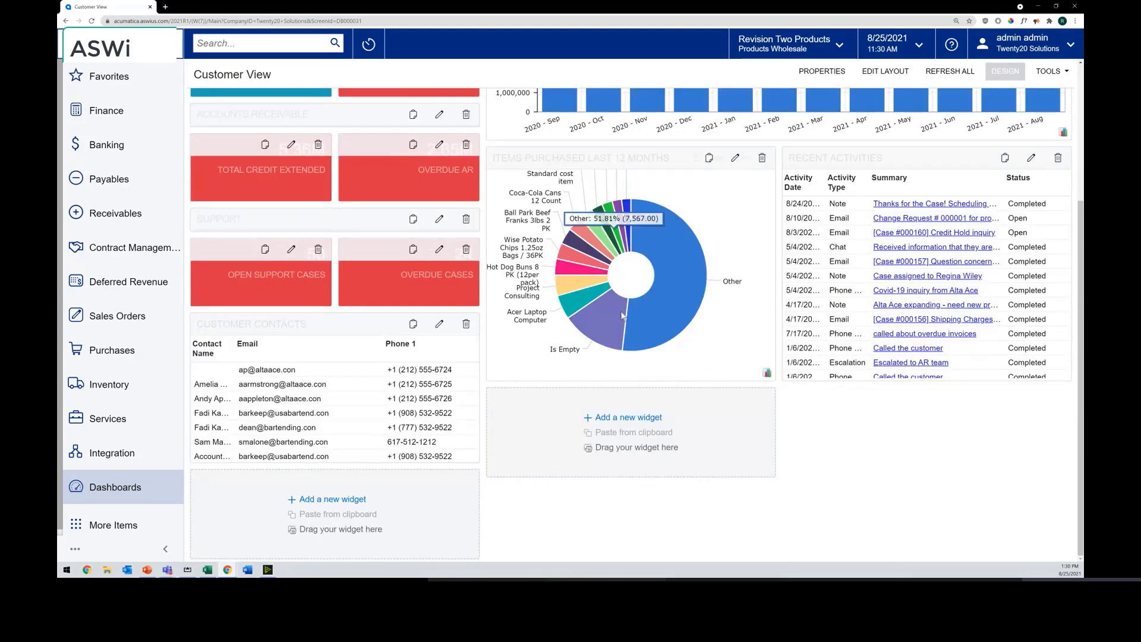
click(621, 484)
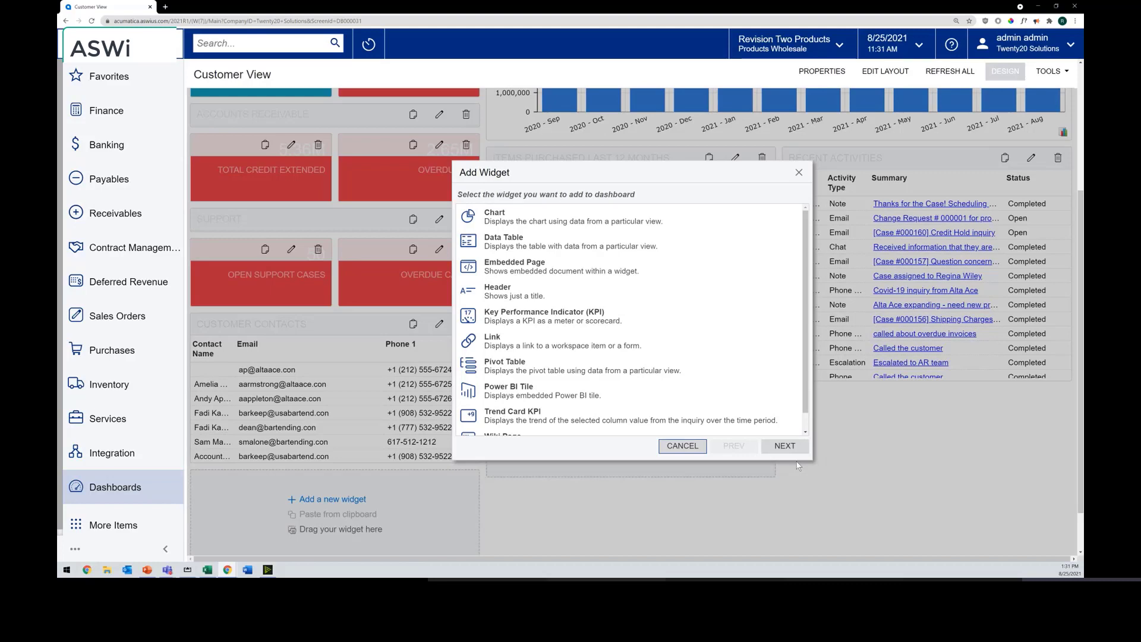
click(693, 447)
Look over the available dashboards by category and return to the Customer View dashboard.
click(106, 483)
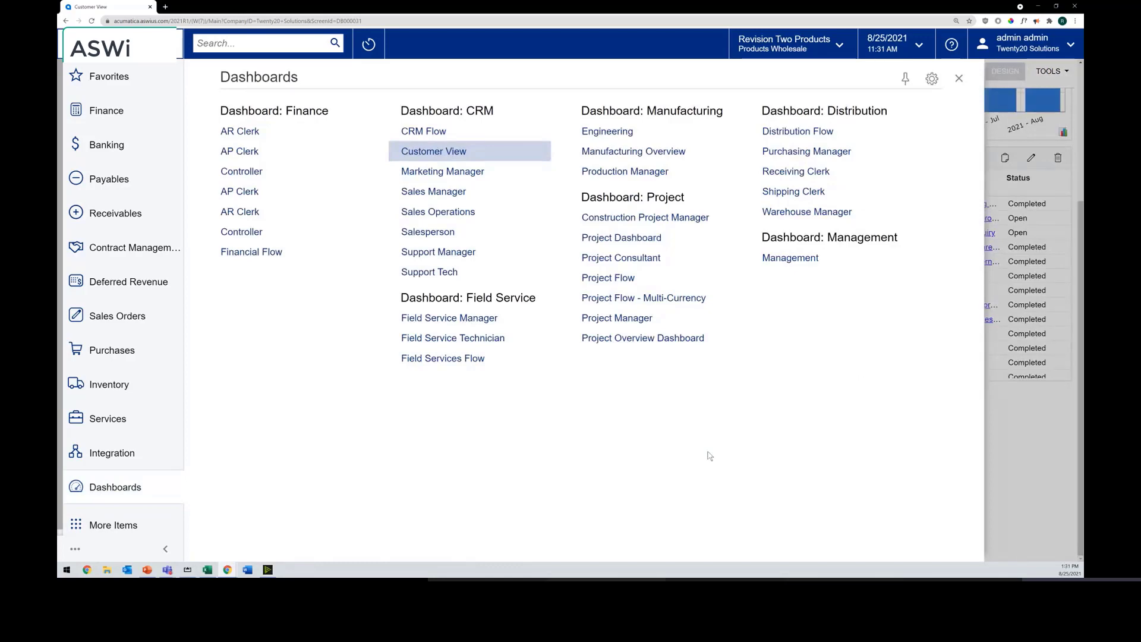
click(959, 79)
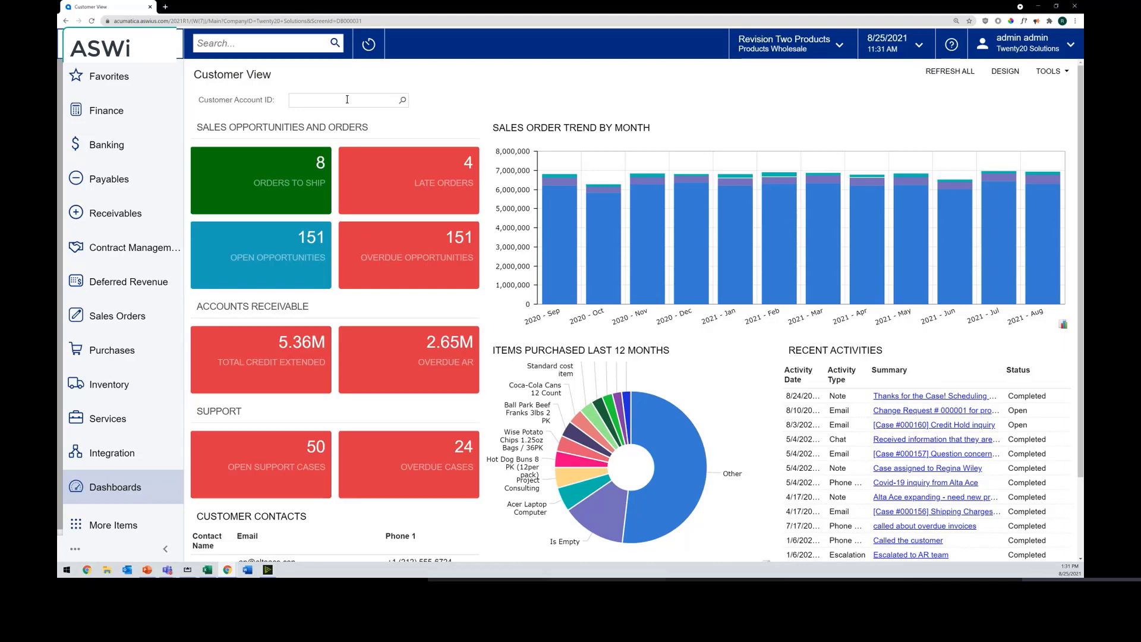
Filter the Customer View dashboard by the customer Alta Ace, and clear the customer filter again.
click(403, 101)
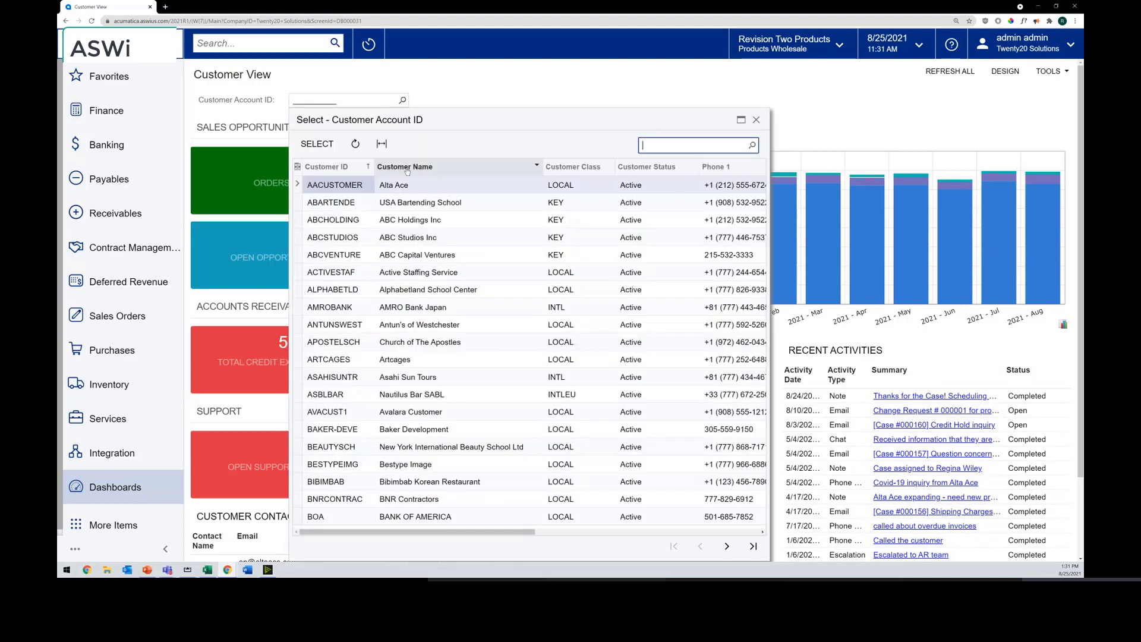
double_click(452, 185)
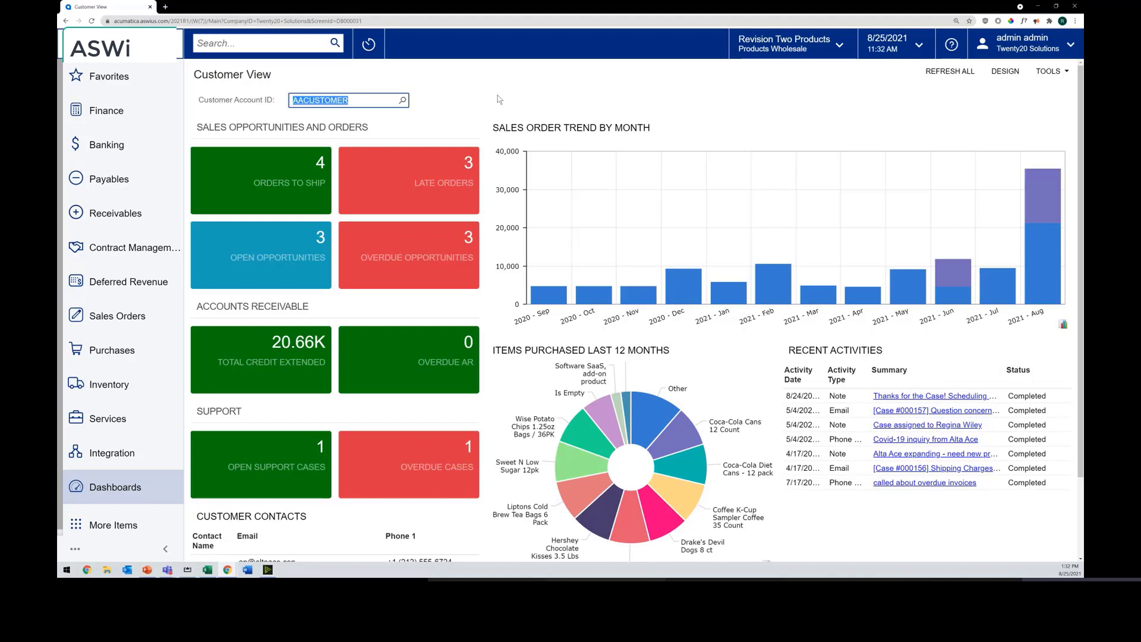
key(BackSpace)
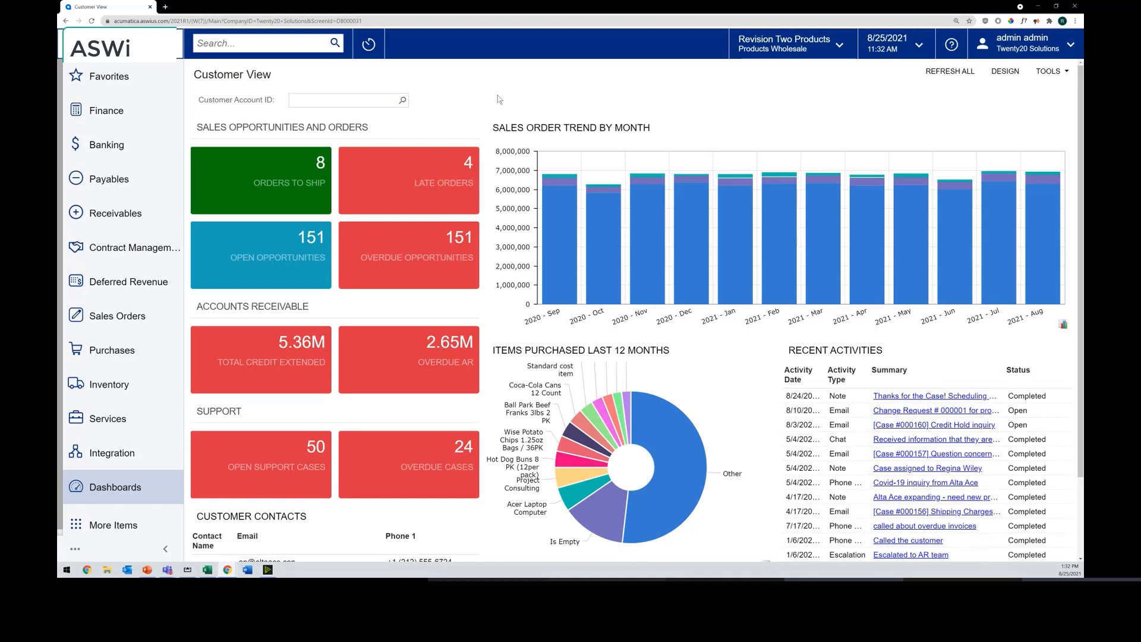
Open the records behind the Overdue Opportunities tile and move the Status column directly after the Subject column.
click(431, 242)
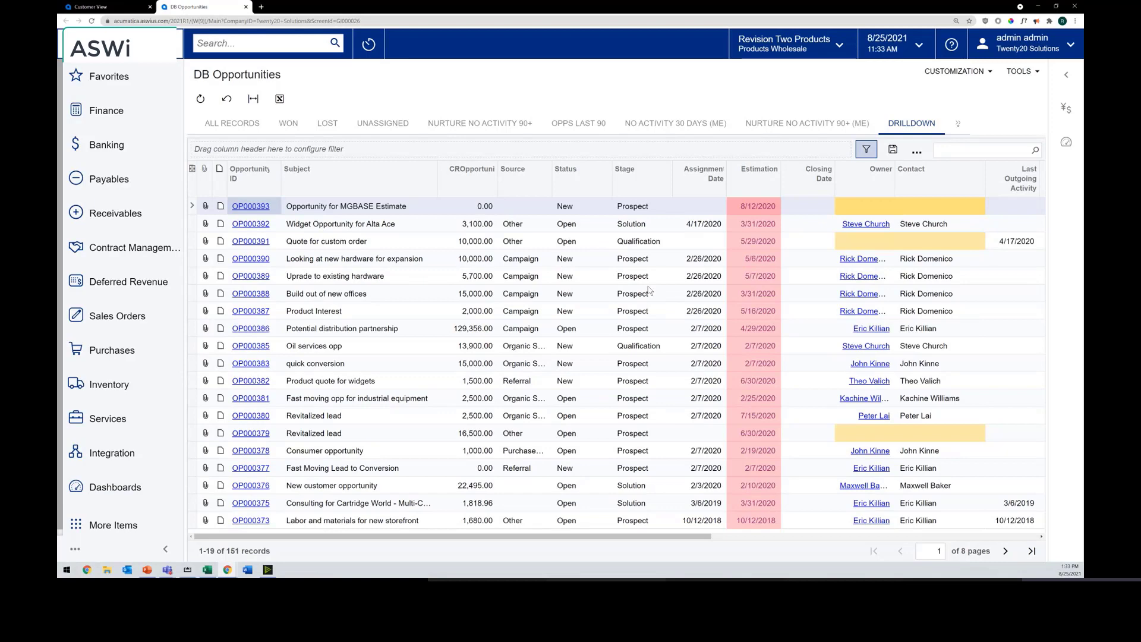
drag(564, 179, 447, 191)
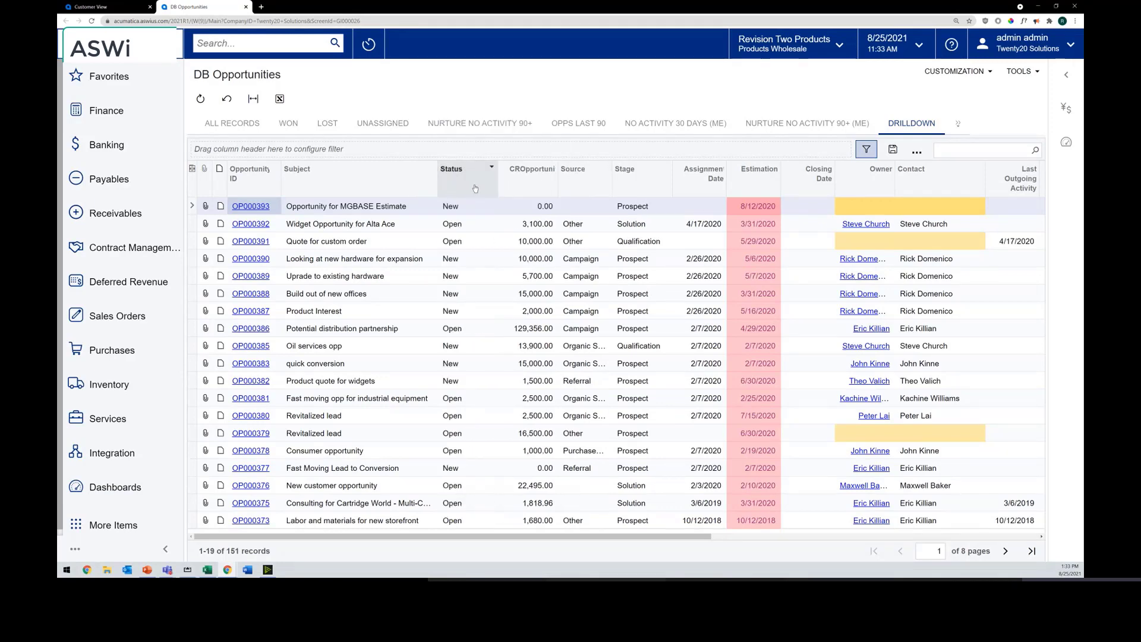
Look over the sorting and filtering options of the opportunity amount and Stage columns without applying any.
click(547, 181)
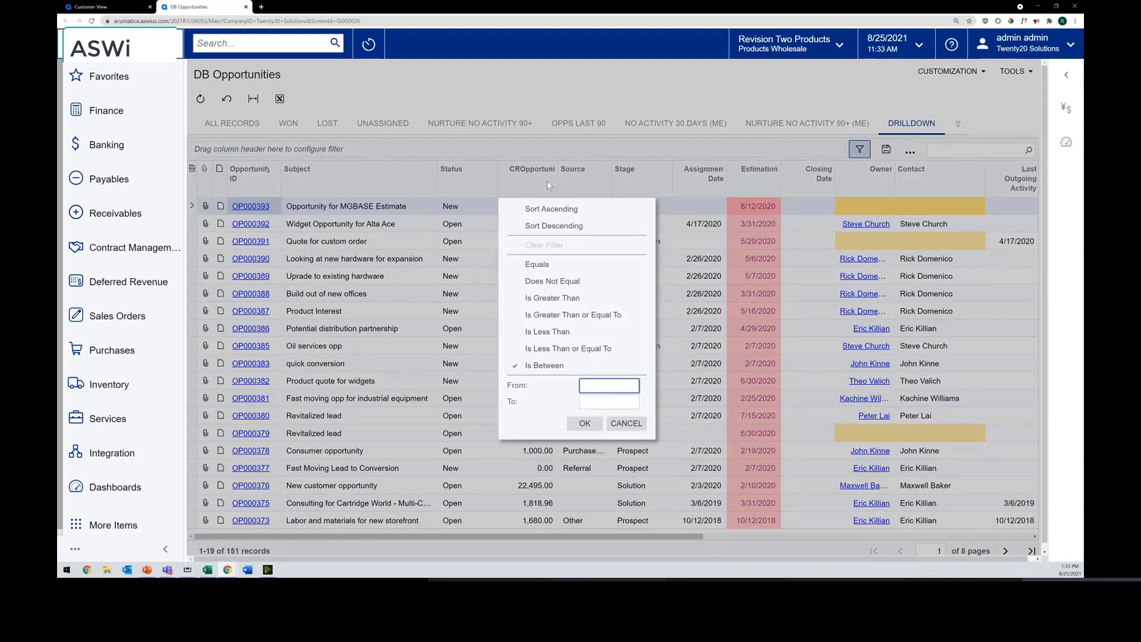
click(522, 93)
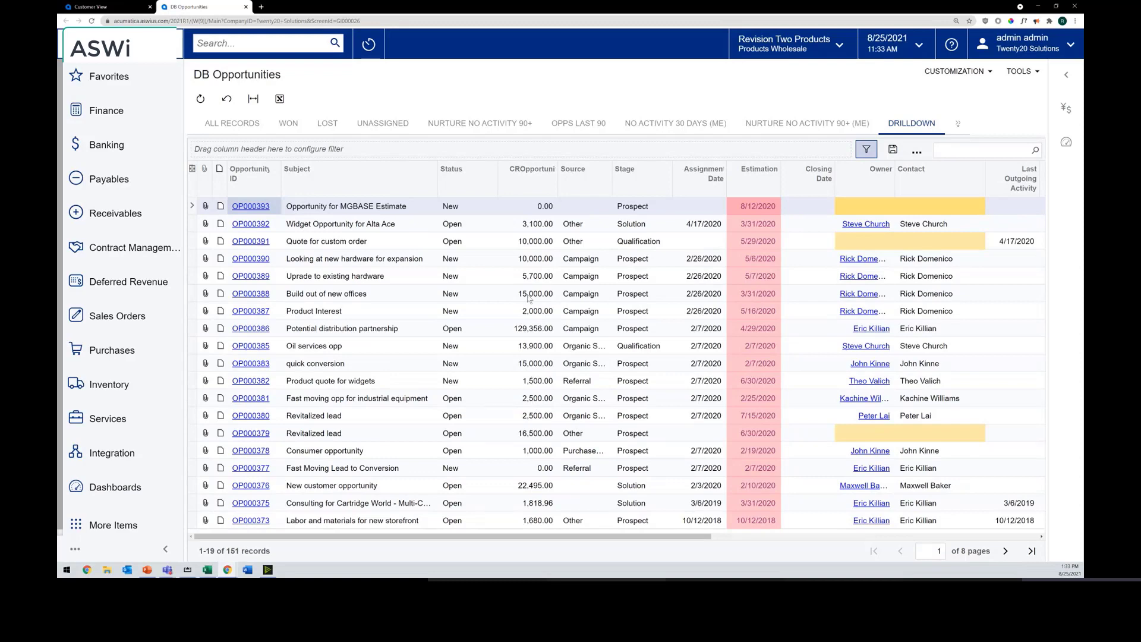
click(530, 175)
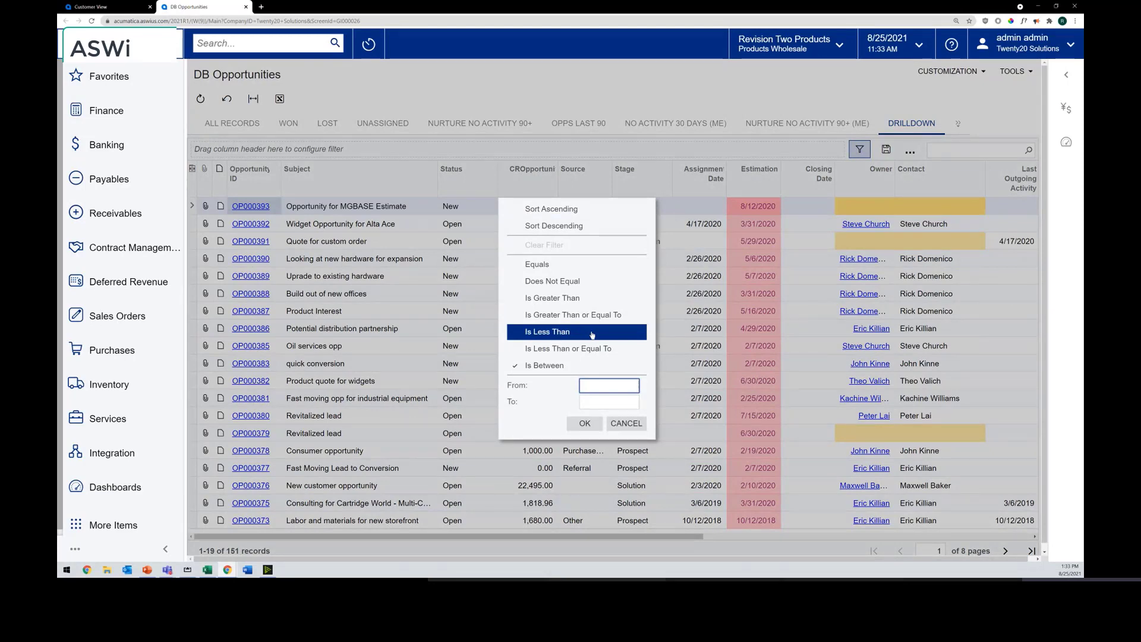
click(625, 423)
click(626, 175)
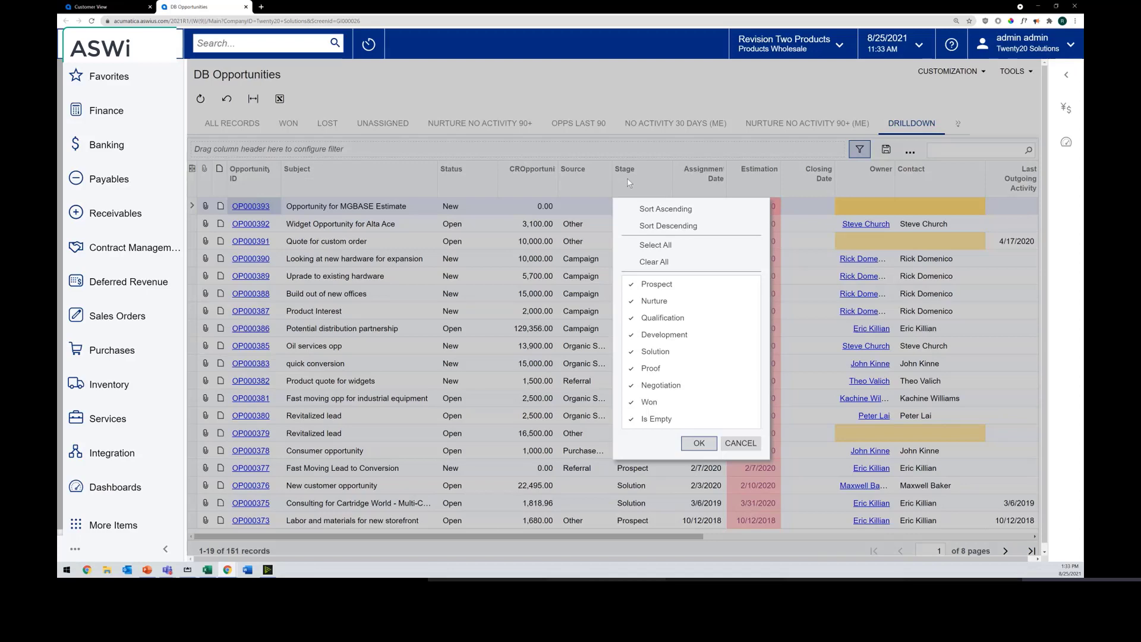
click(674, 96)
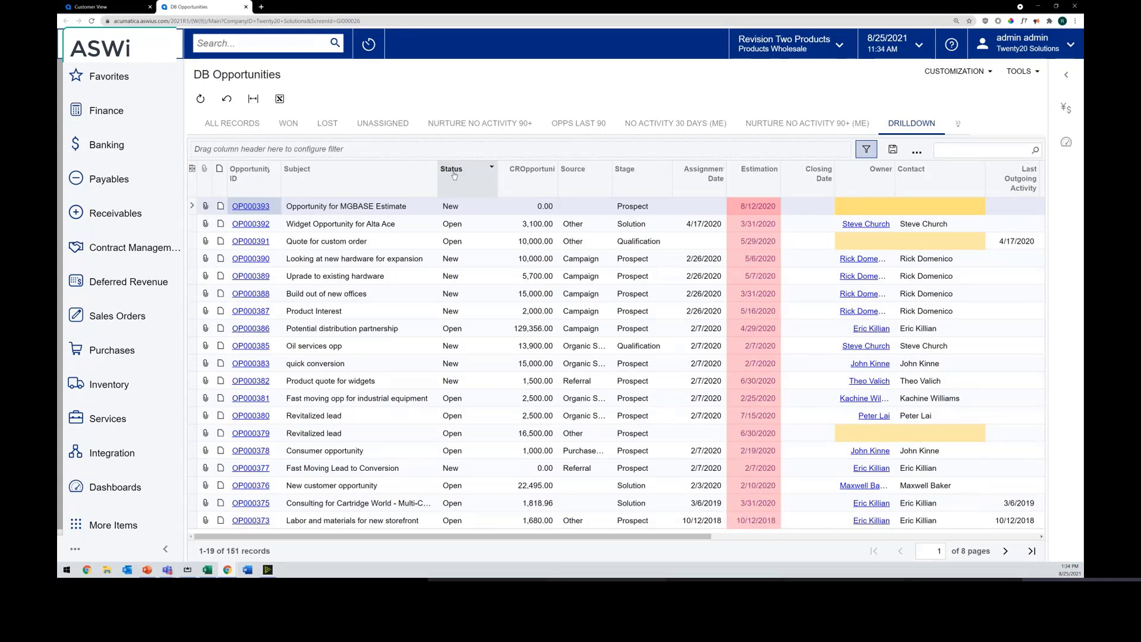
Filter the opportunities to status New and save the result as a filter named "Status of New".
click(466, 206)
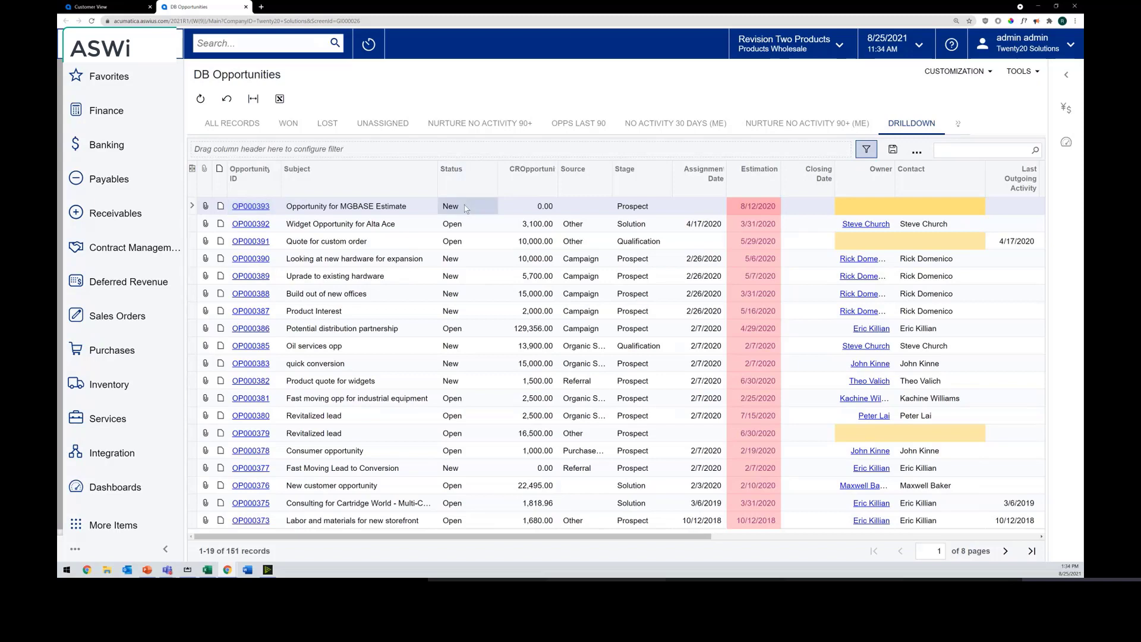
key(shift+f)
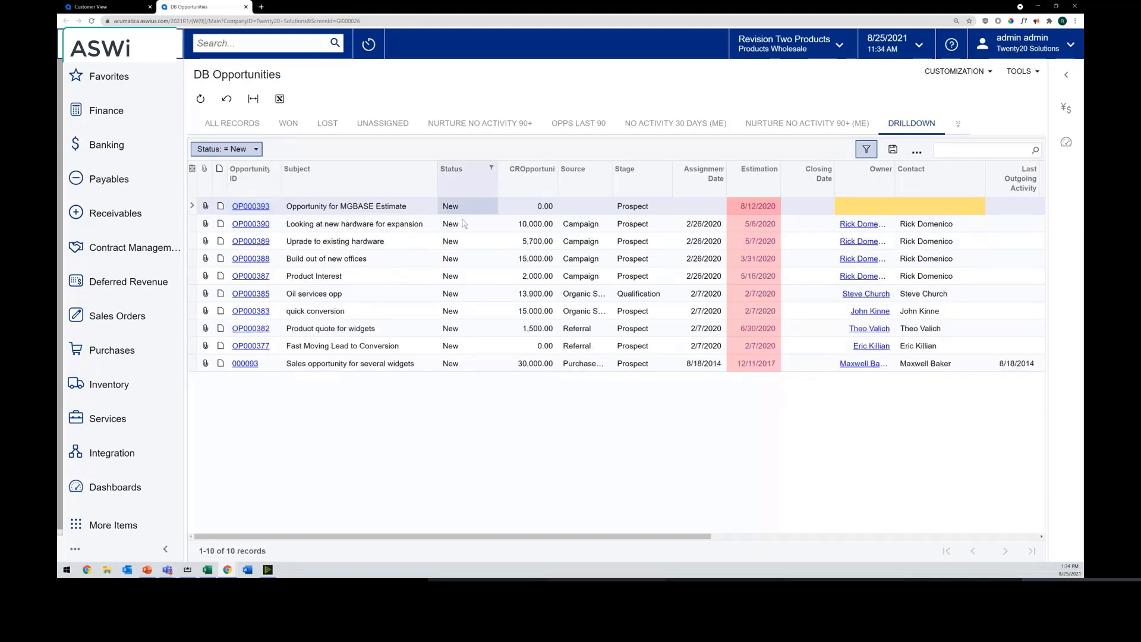
click(892, 149)
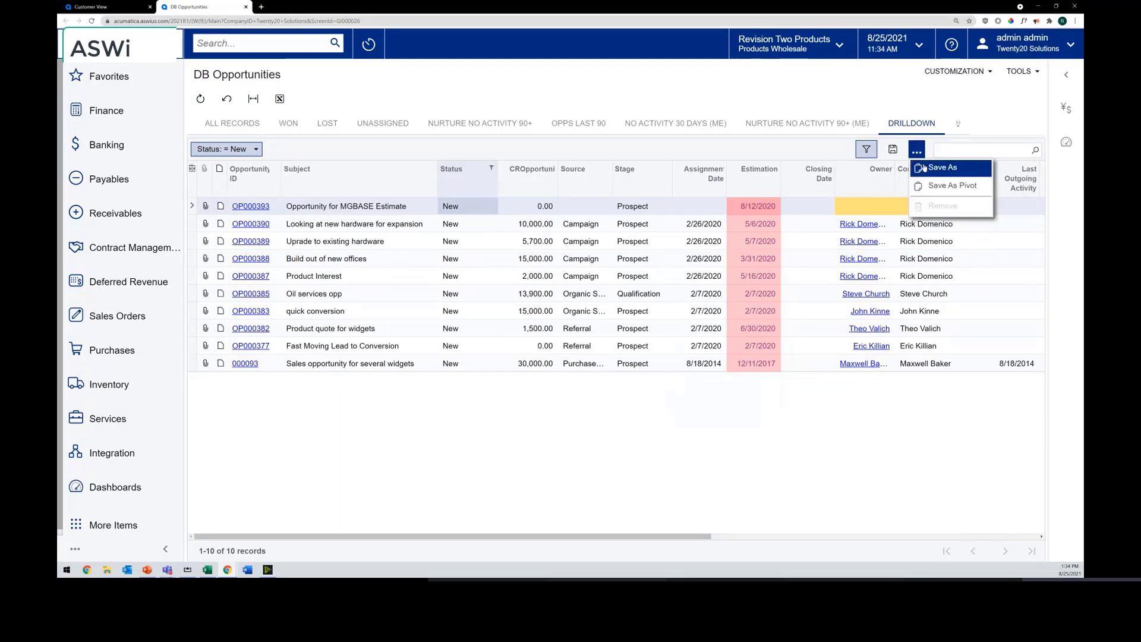
click(927, 162)
text(Sta)
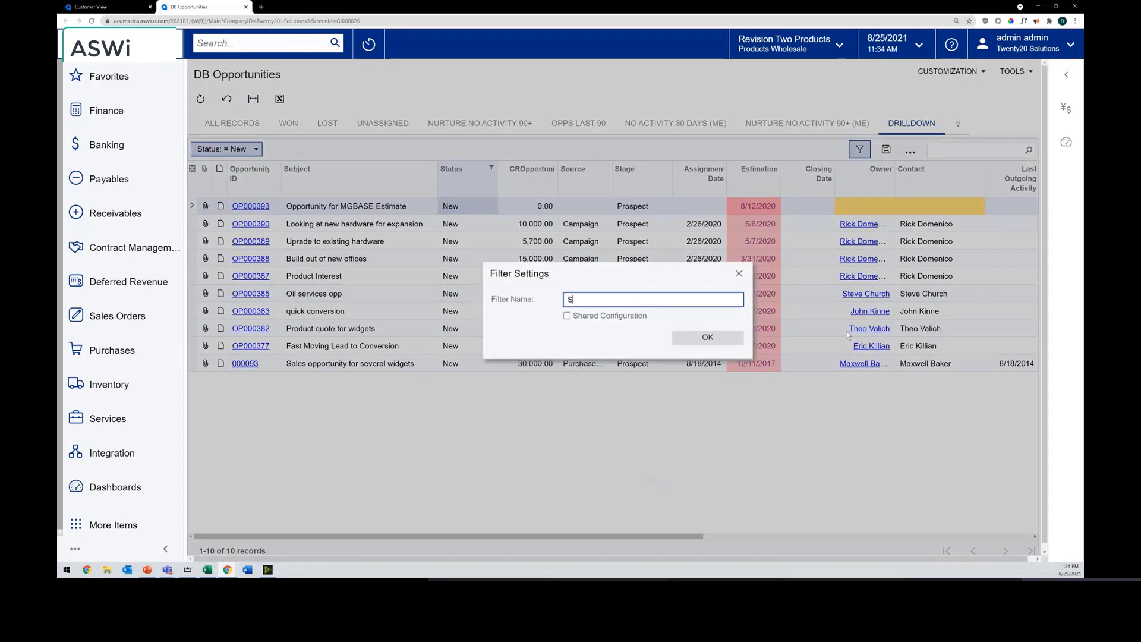
key(BackSpace)
key(BackSpace)
text(tatus of New)
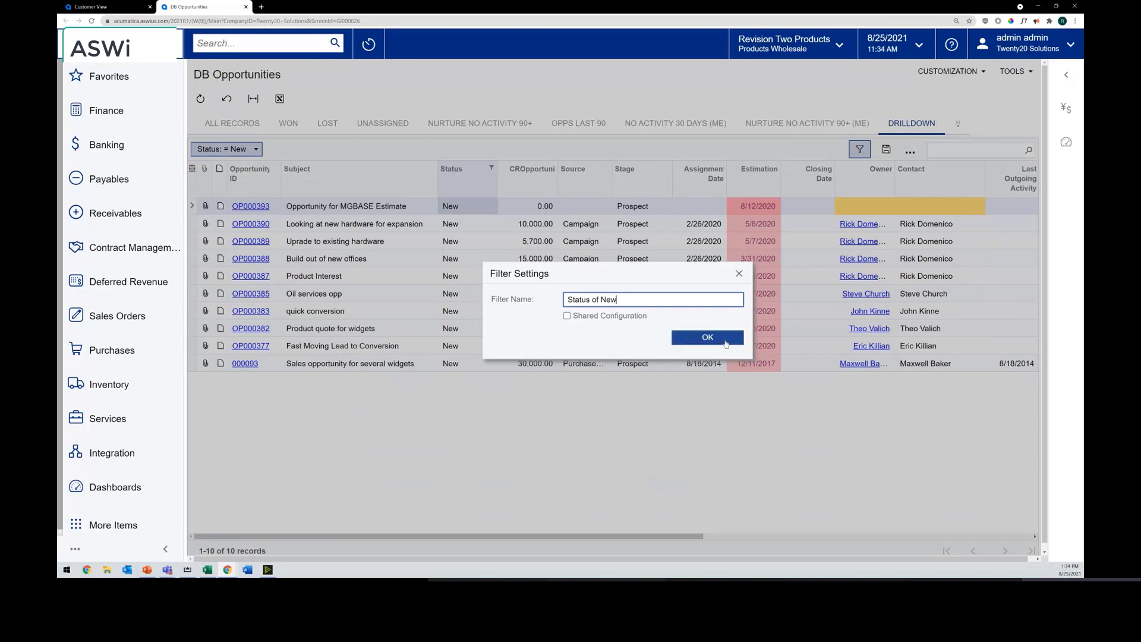
click(727, 334)
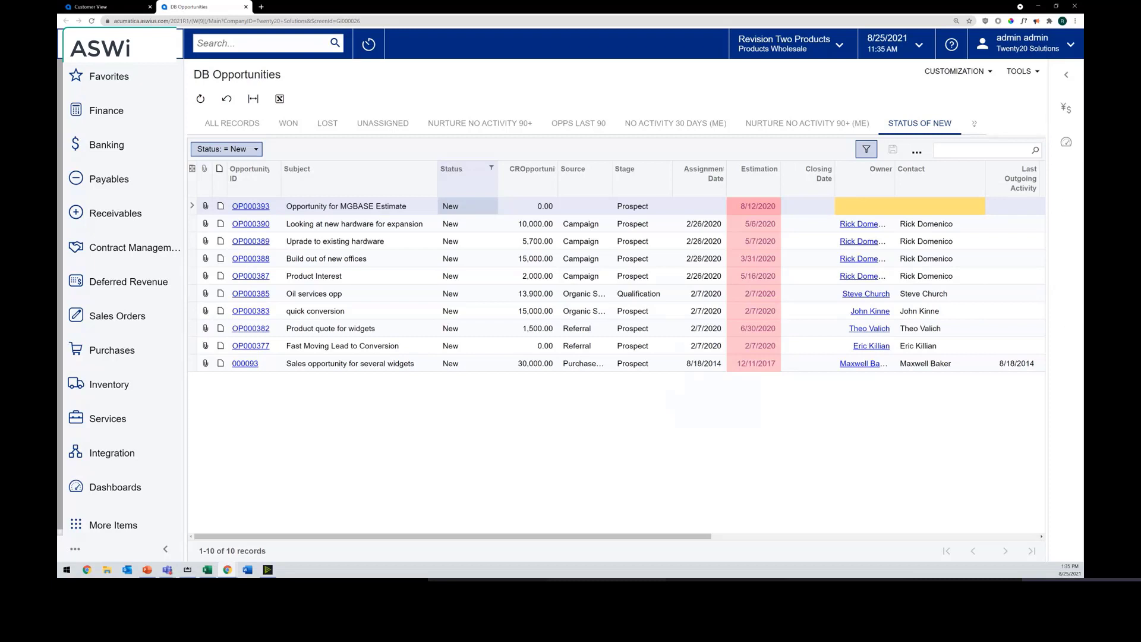
Preview the opportunity details beside the list for several records, from "Looking at new hardware for expansion" through "Oil services opp".
click(1066, 108)
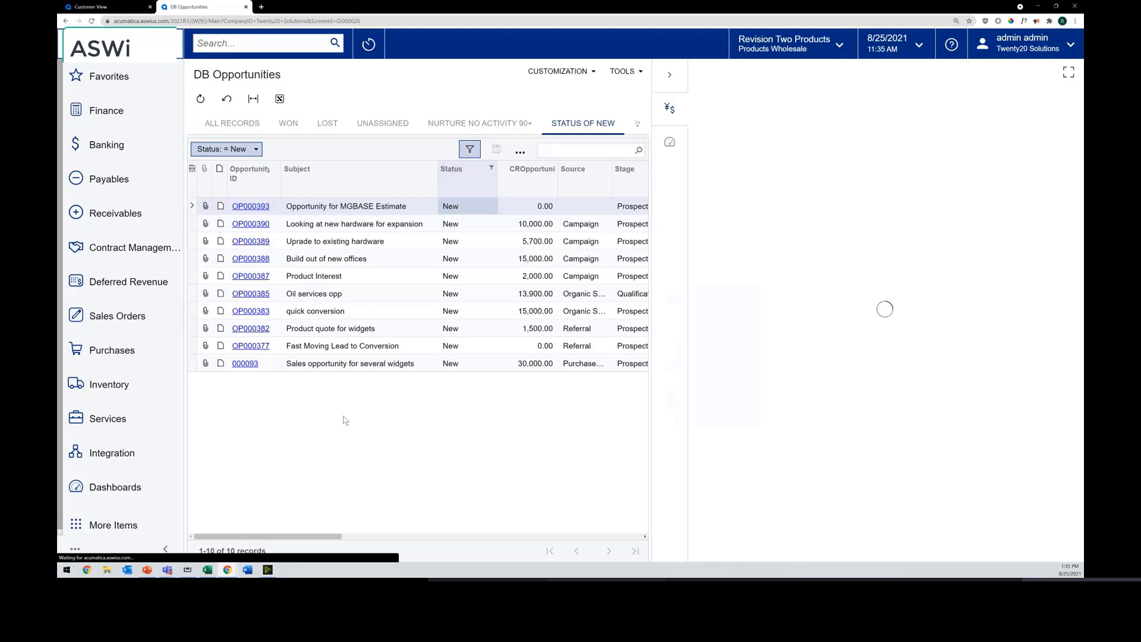
click(367, 228)
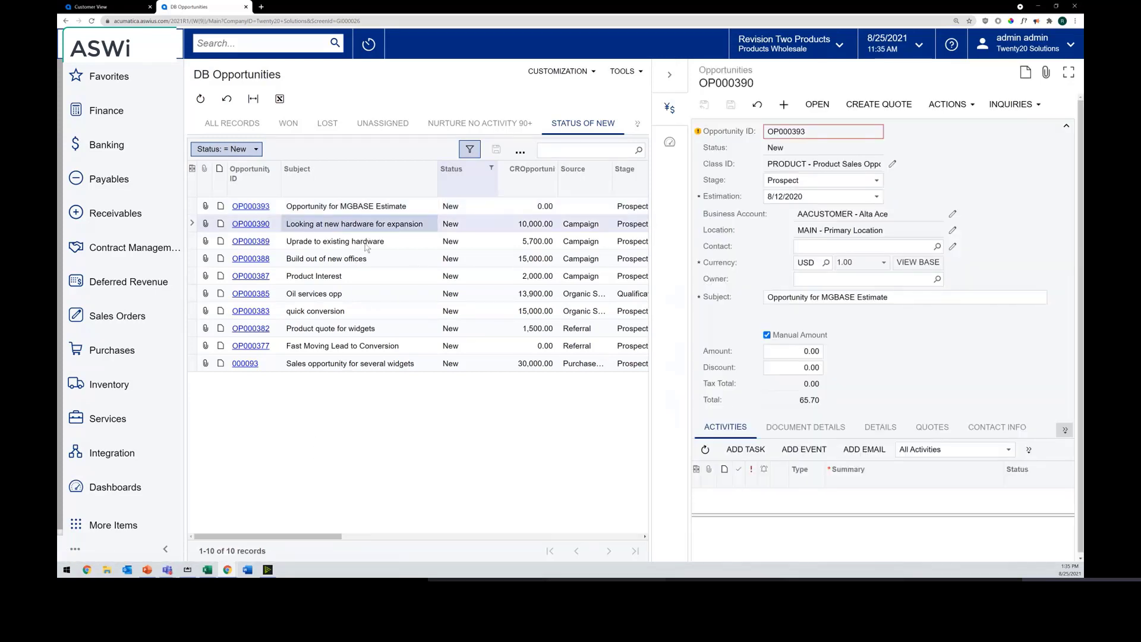
click(365, 244)
click(368, 259)
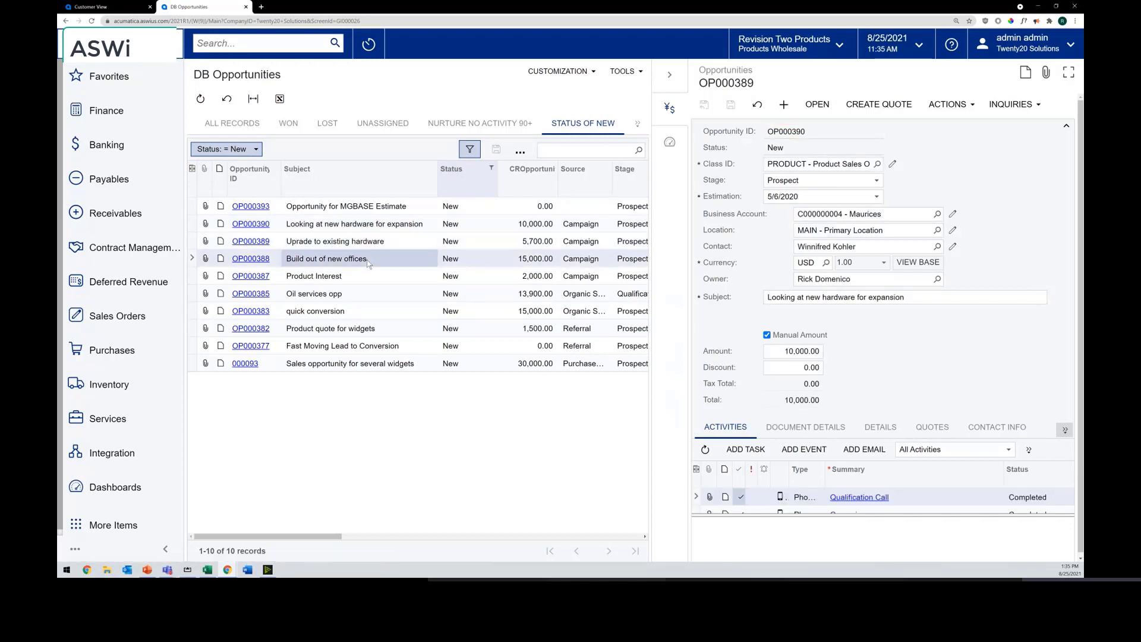
click(369, 282)
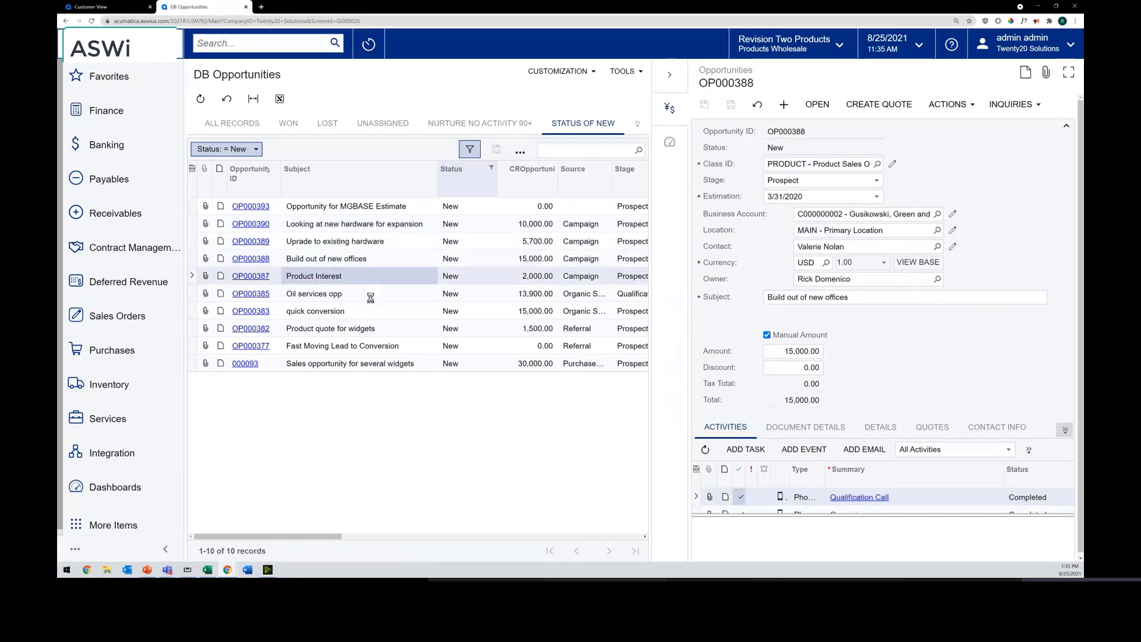
click(371, 297)
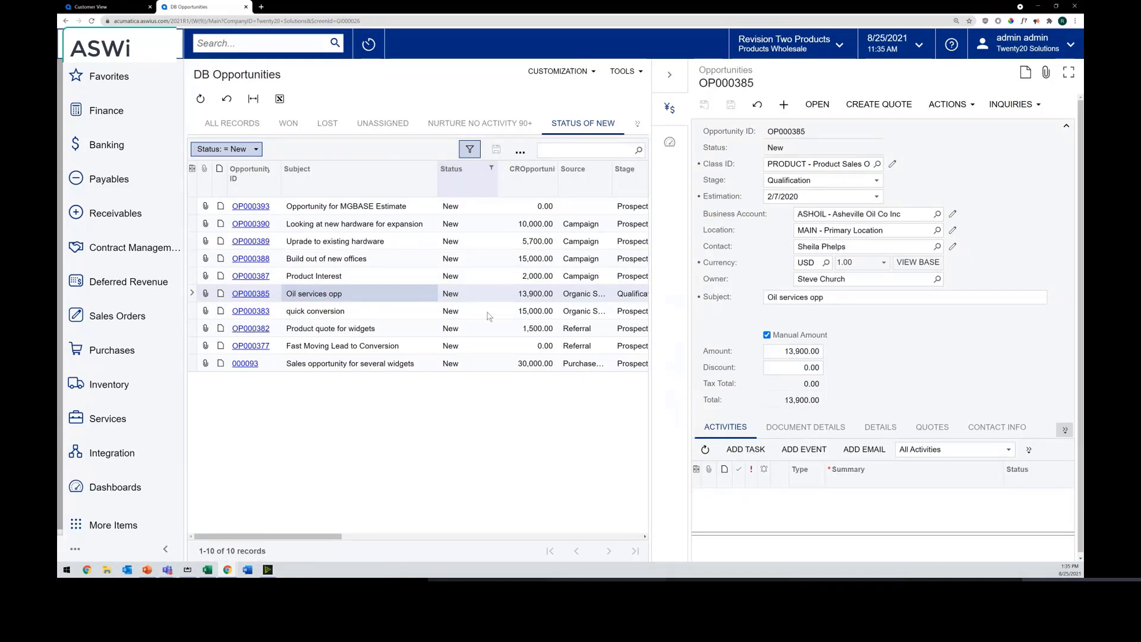
View the Customer View dashboard beside the list for "Oil services opp" and "Opportunity for MGBASE Estimate", and close the preview.
click(670, 143)
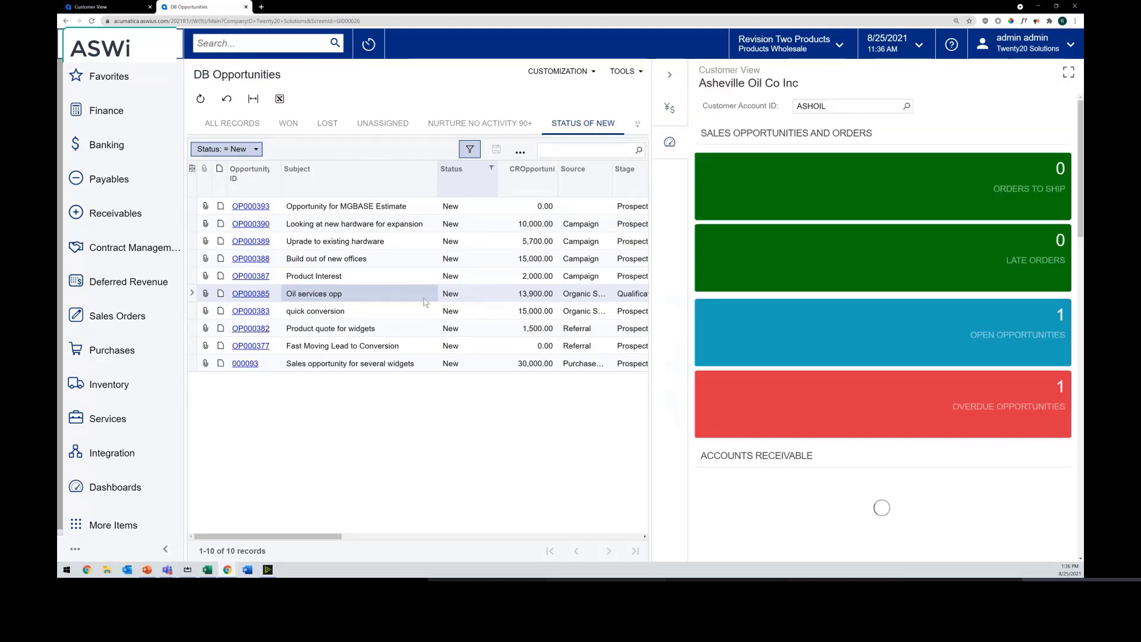
click(344, 208)
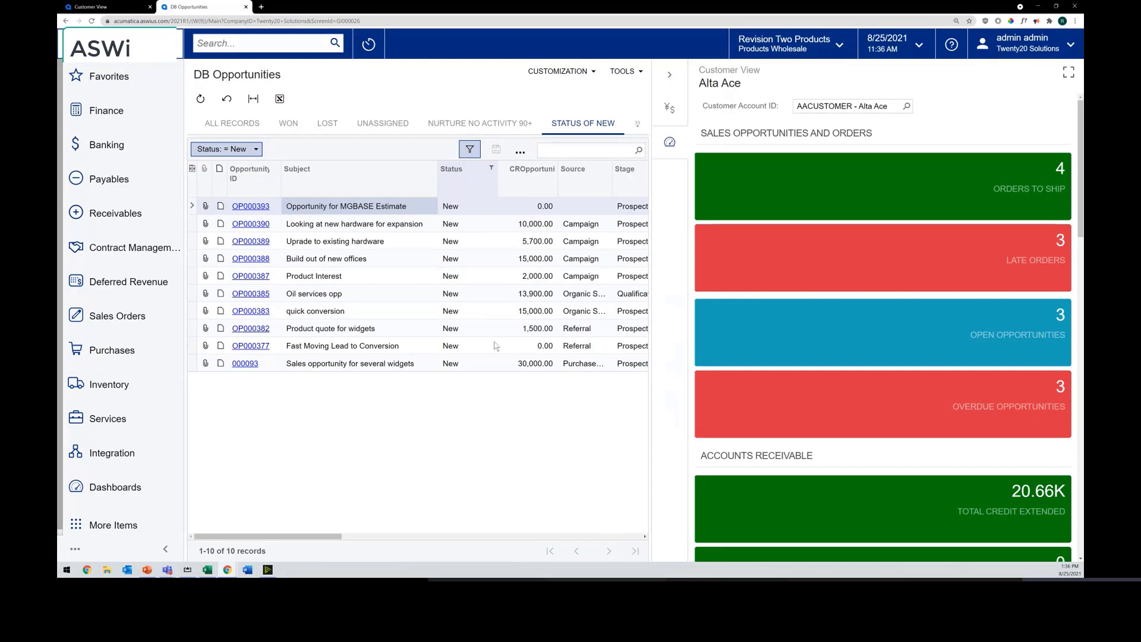
click(670, 75)
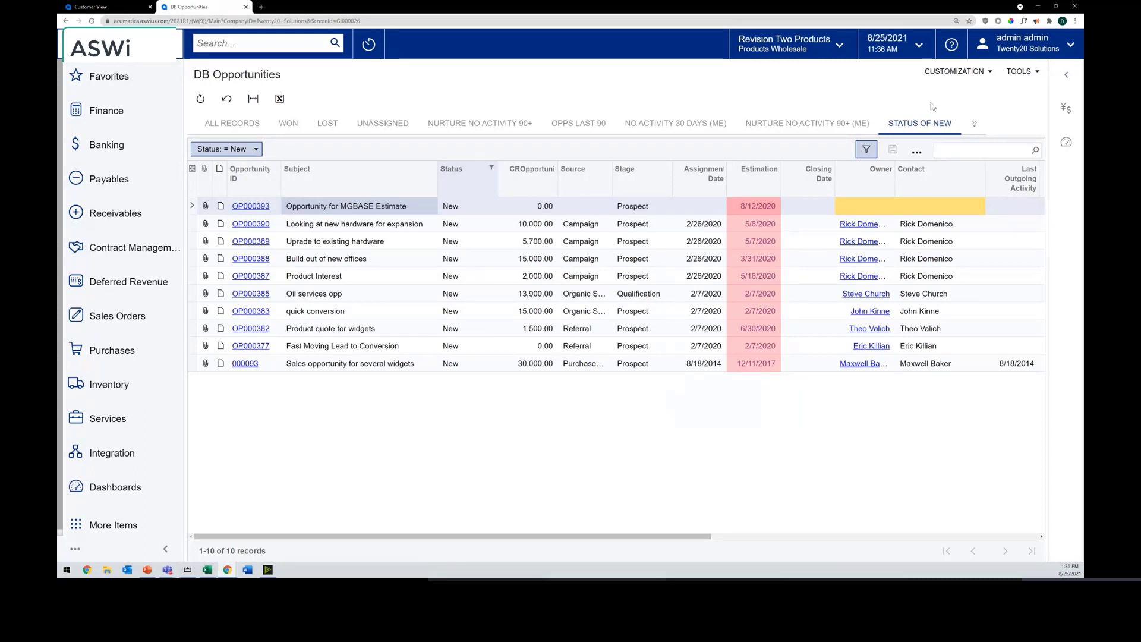
click(954, 71)
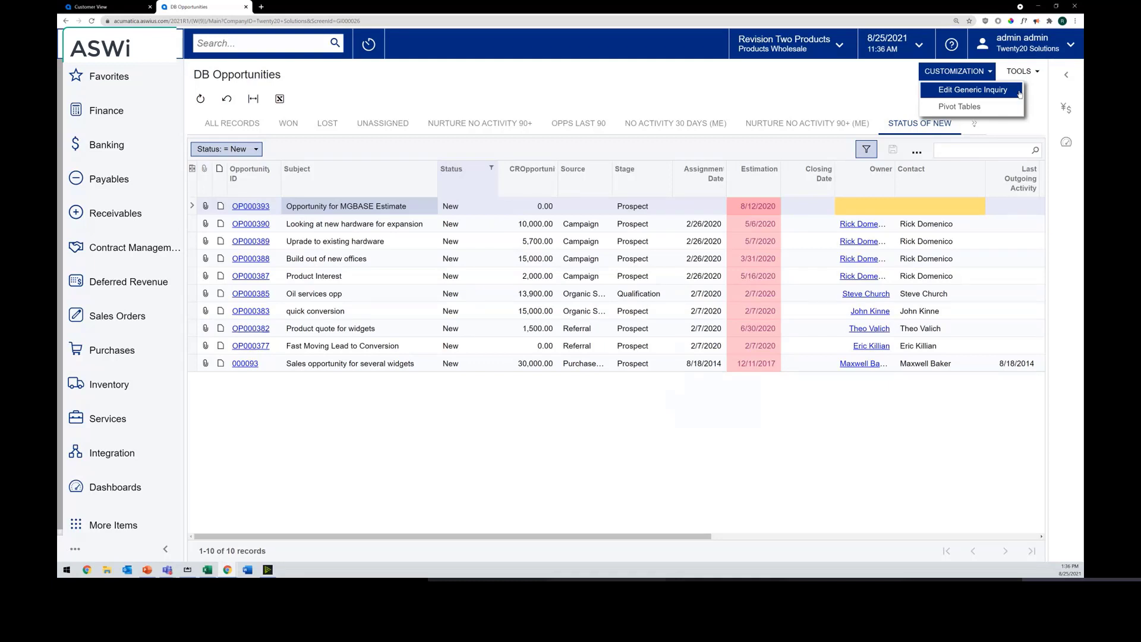
click(799, 102)
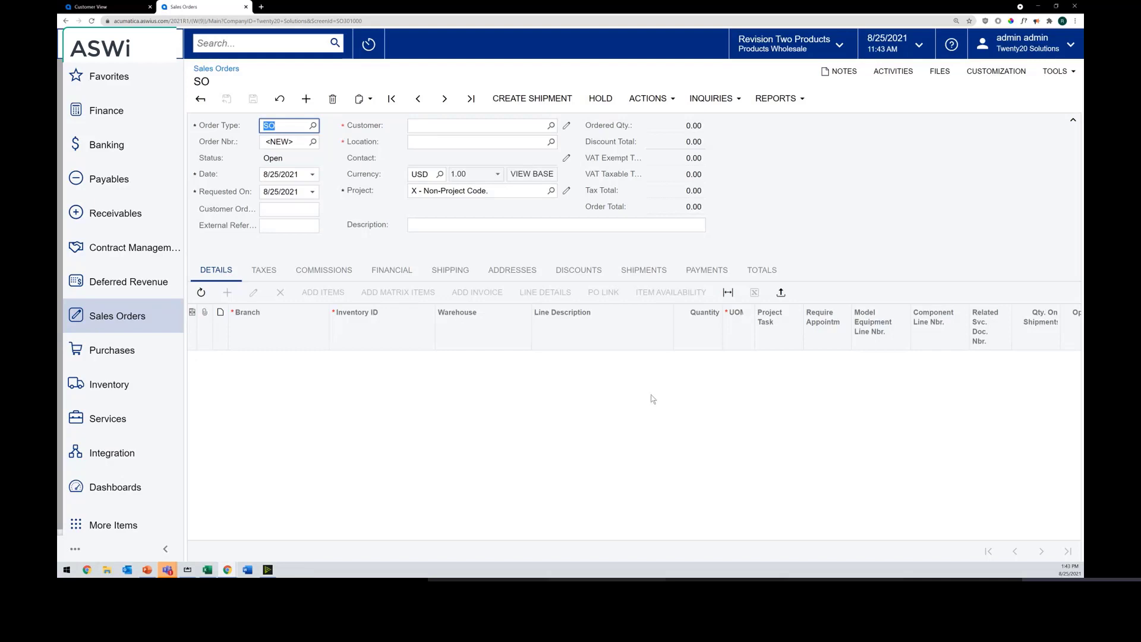
Choose Alta Ace as the customer of the new sales order.
click(927, 156)
click(551, 125)
double_click(508, 225)
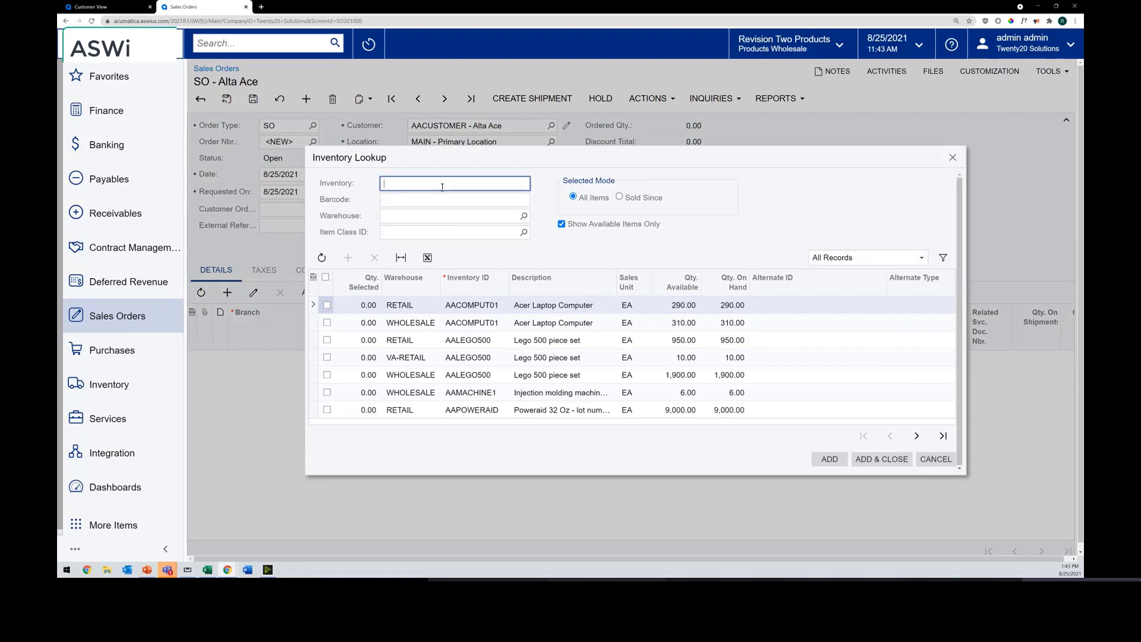
Search the inventory for "sw" and add the SW-MAINUNI item from the WHOLESALE warehouse to the sales order.
text(sw)
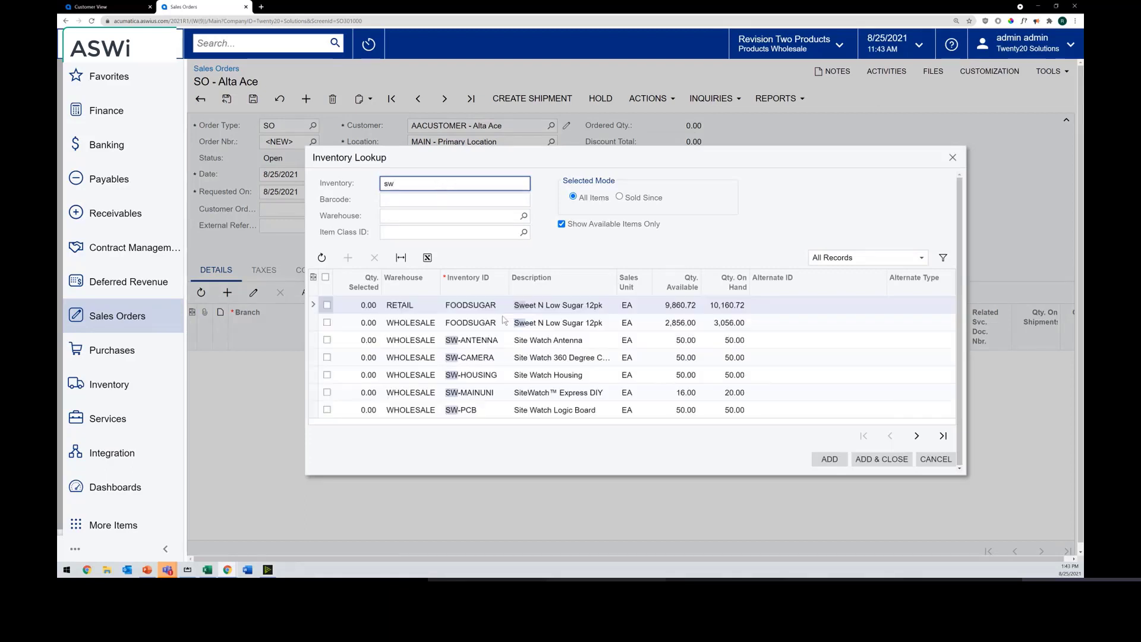
click(327, 392)
click(857, 458)
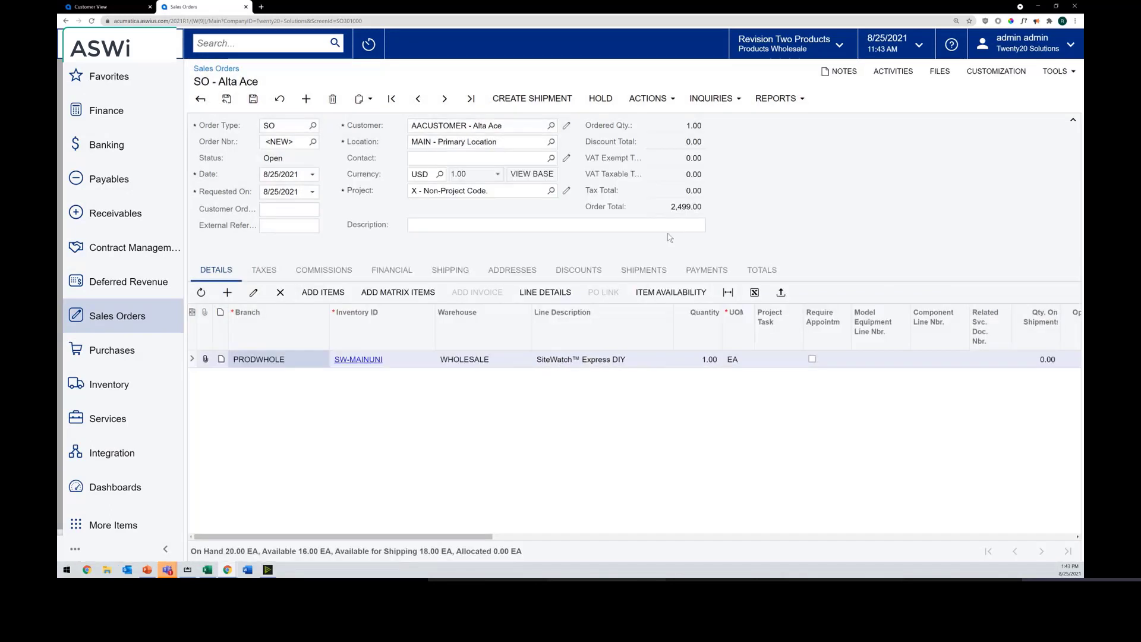
Shop for shipping rates for the sales order, retrieving the carrier rates and going through the offered services.
click(658, 269)
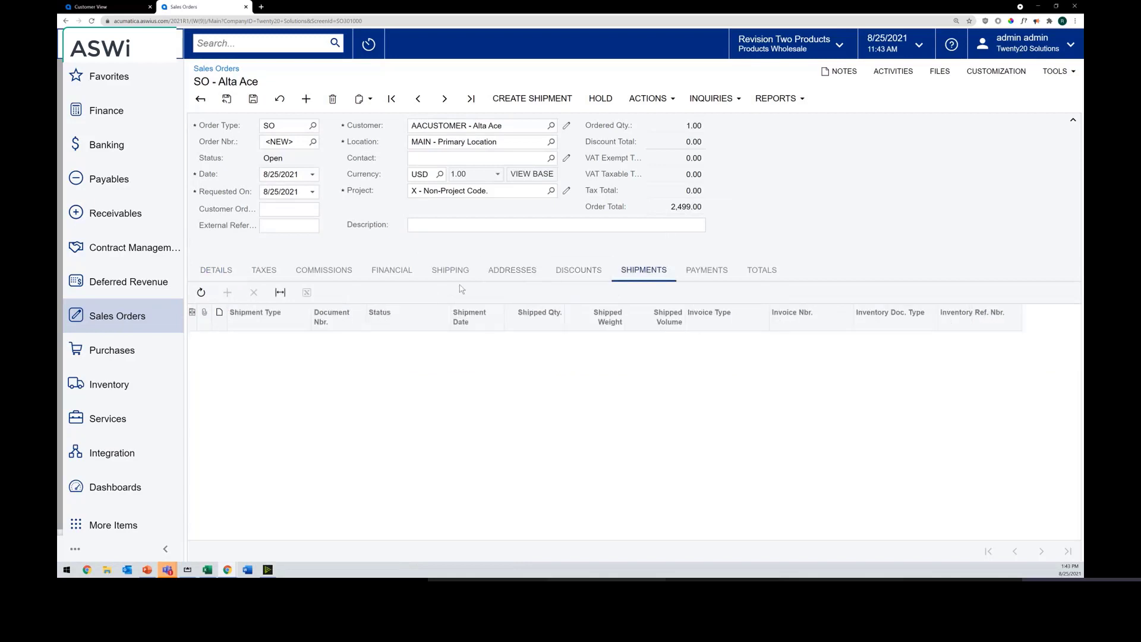
click(459, 268)
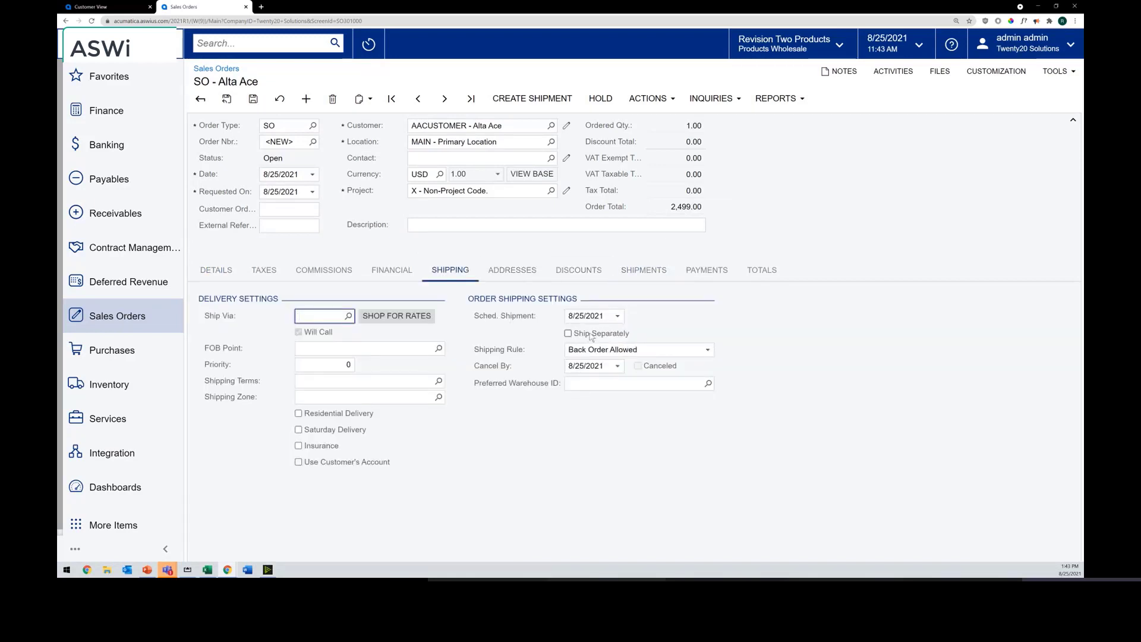
click(397, 316)
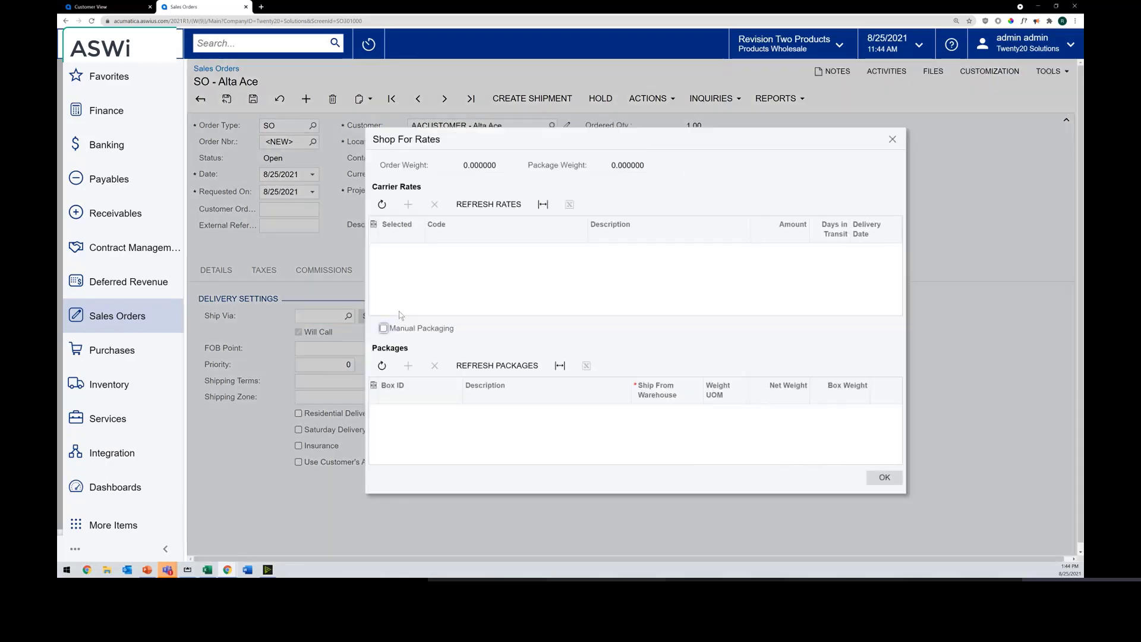
click(490, 203)
scroll(658, 273, down, 1)
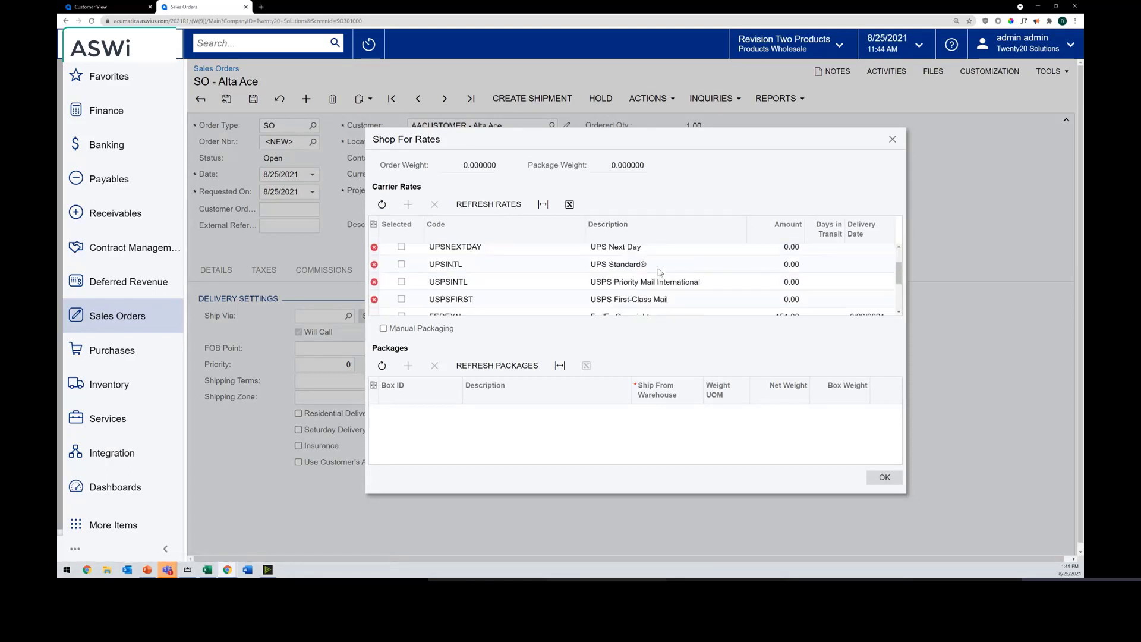
scroll(658, 272, down, 5)
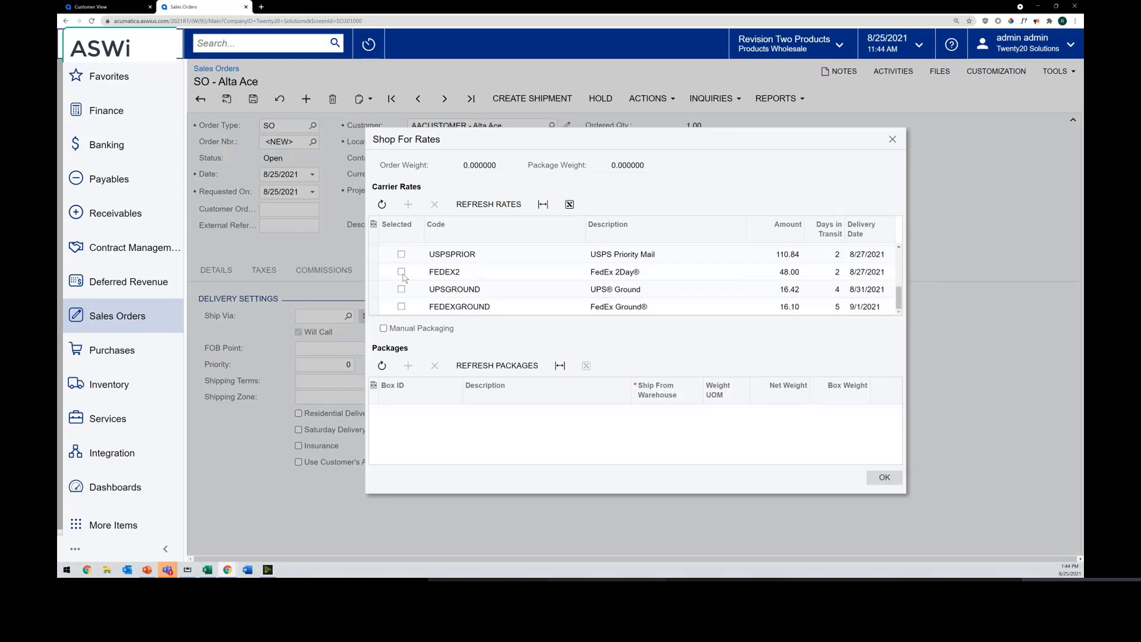
Select the FEDEX2 (FedEx 2Day) rate for the order and check its amount, days in transit and delivery date.
click(401, 272)
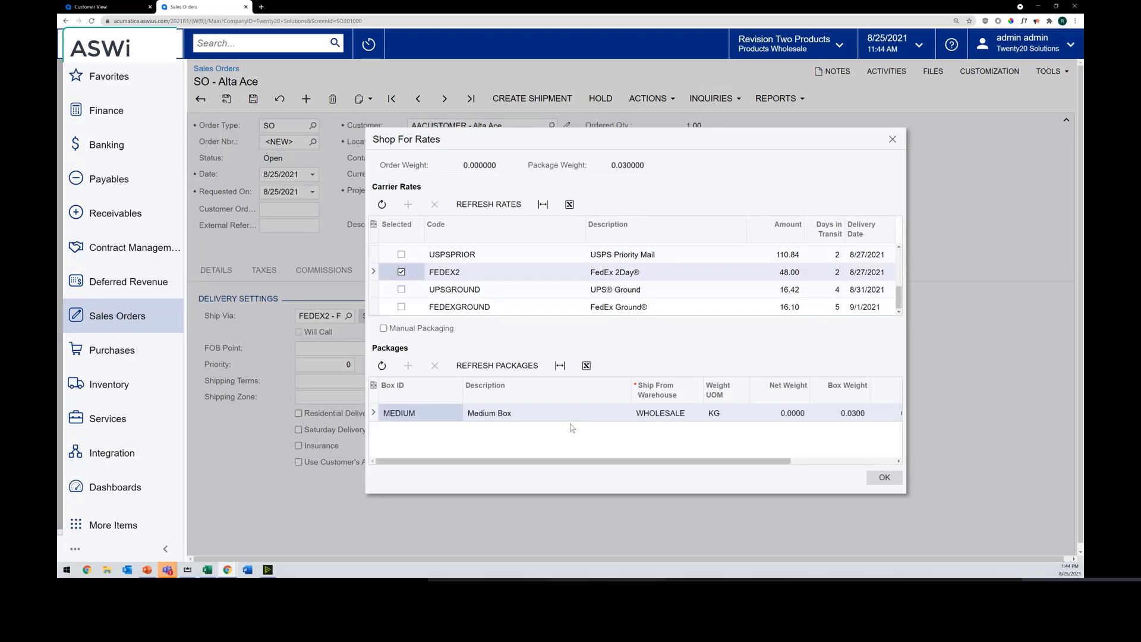
click(611, 277)
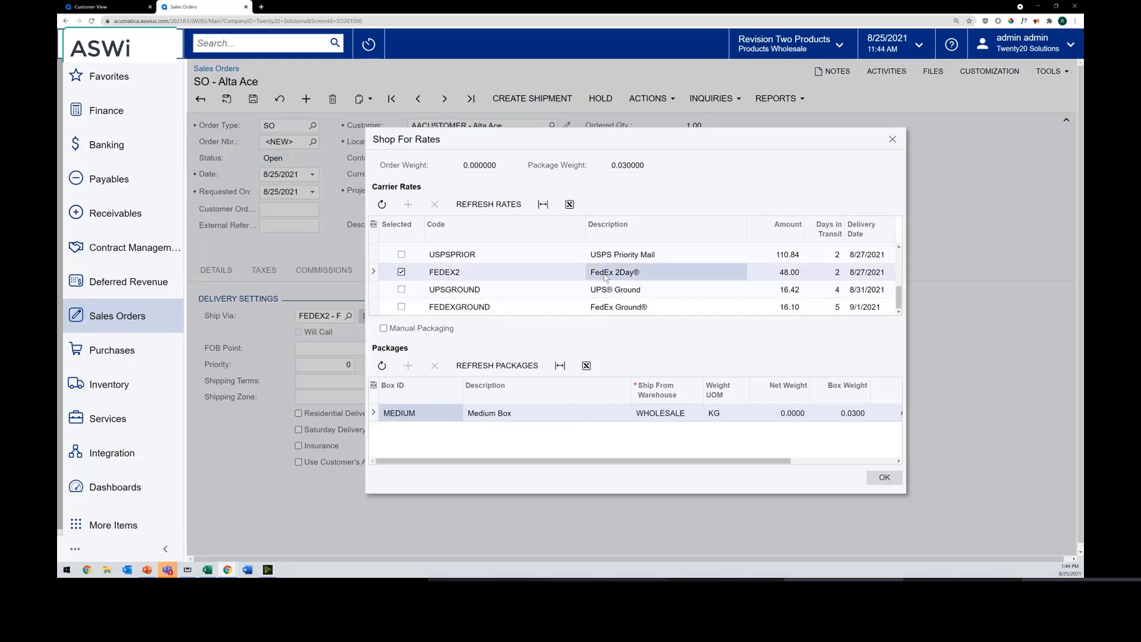
click(818, 274)
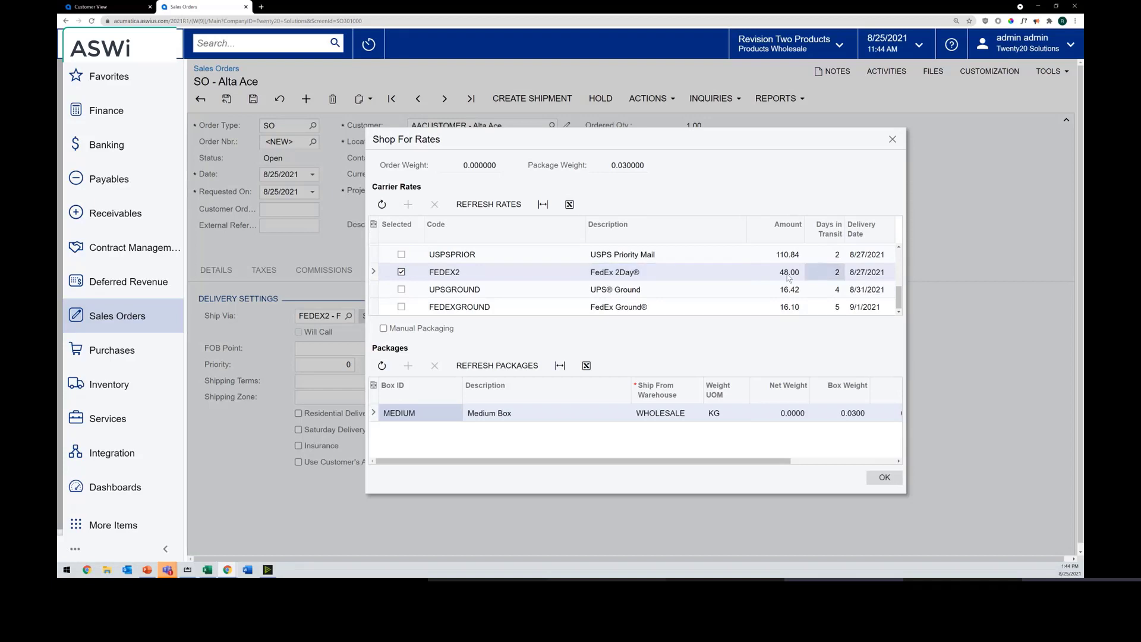
click(791, 274)
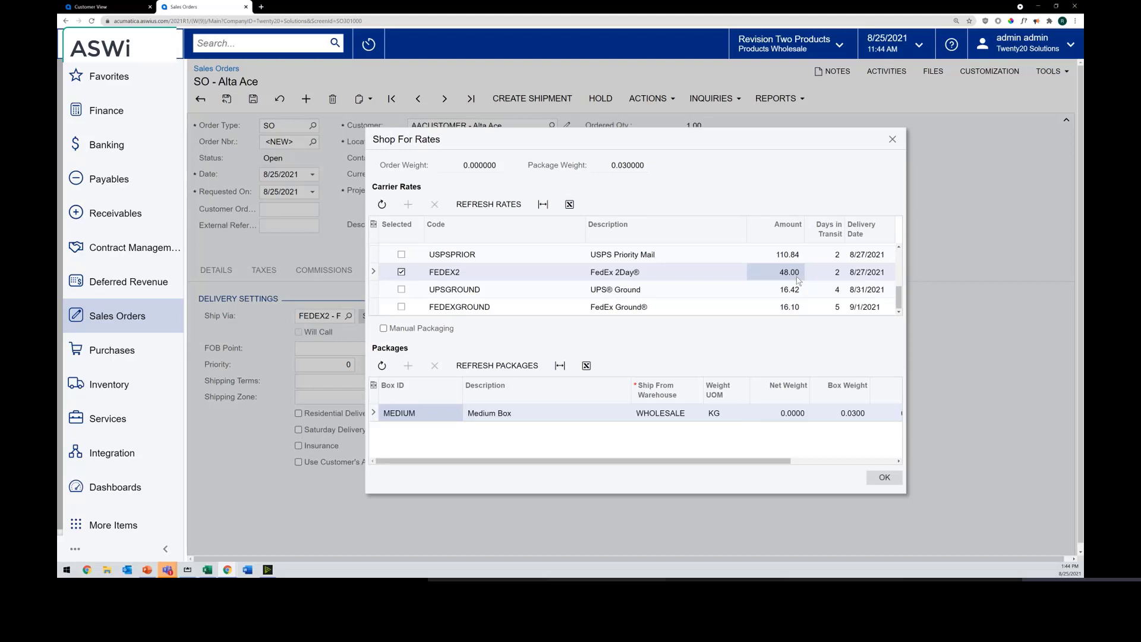
click(821, 276)
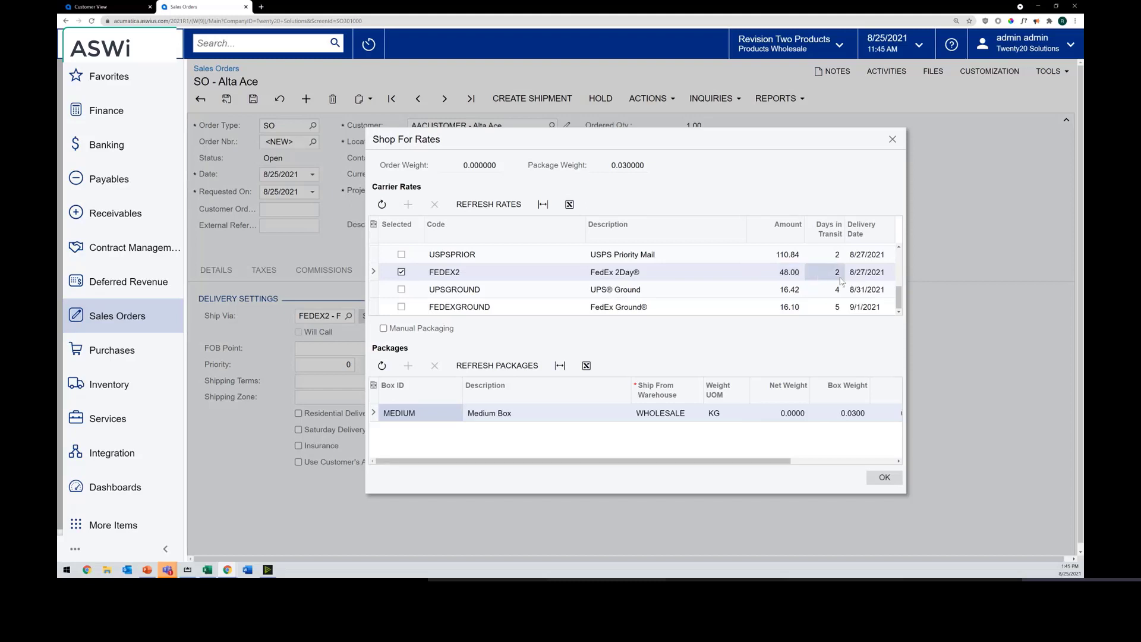
click(878, 273)
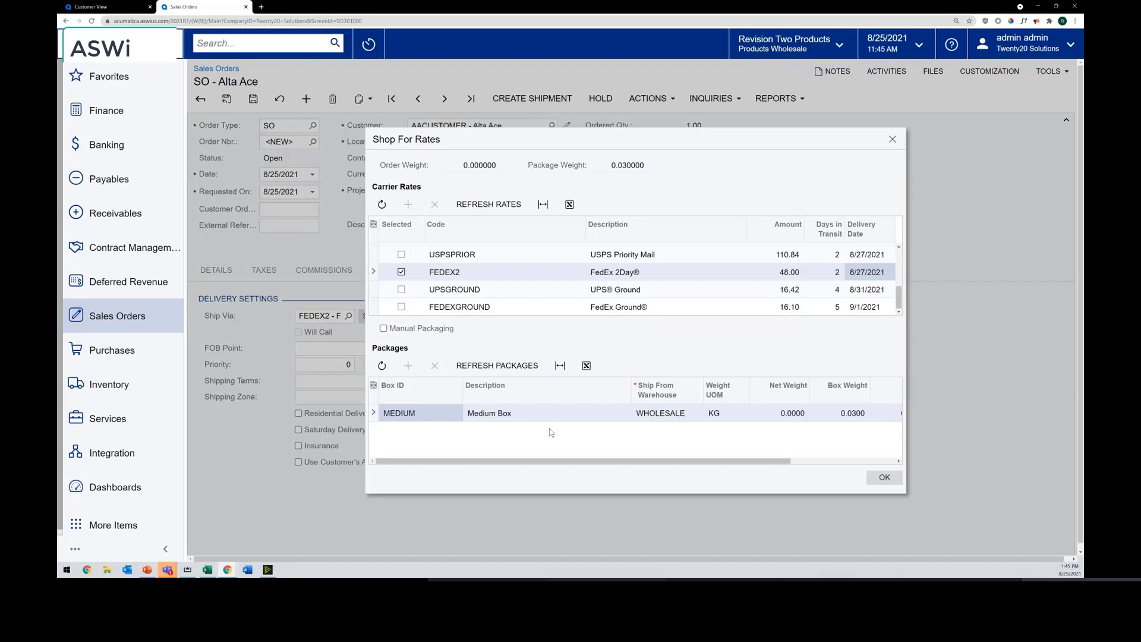
Accept the chosen FedEx rate and create a shipment from the sales order for the WHOLESALE warehouse, dated 8/25/2021.
click(494, 417)
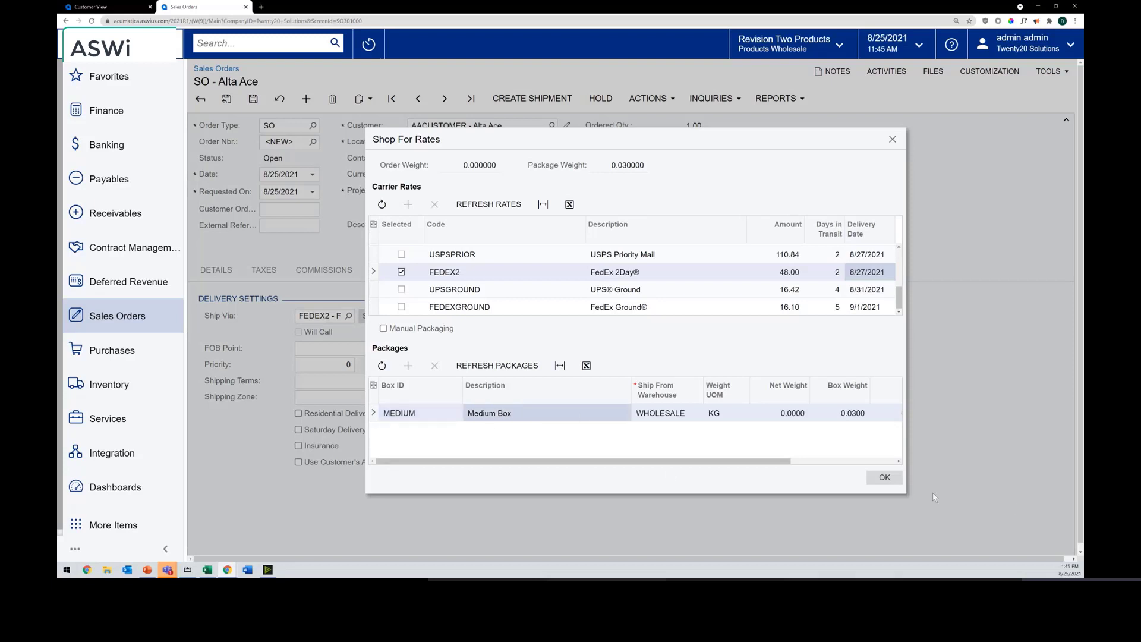
click(888, 479)
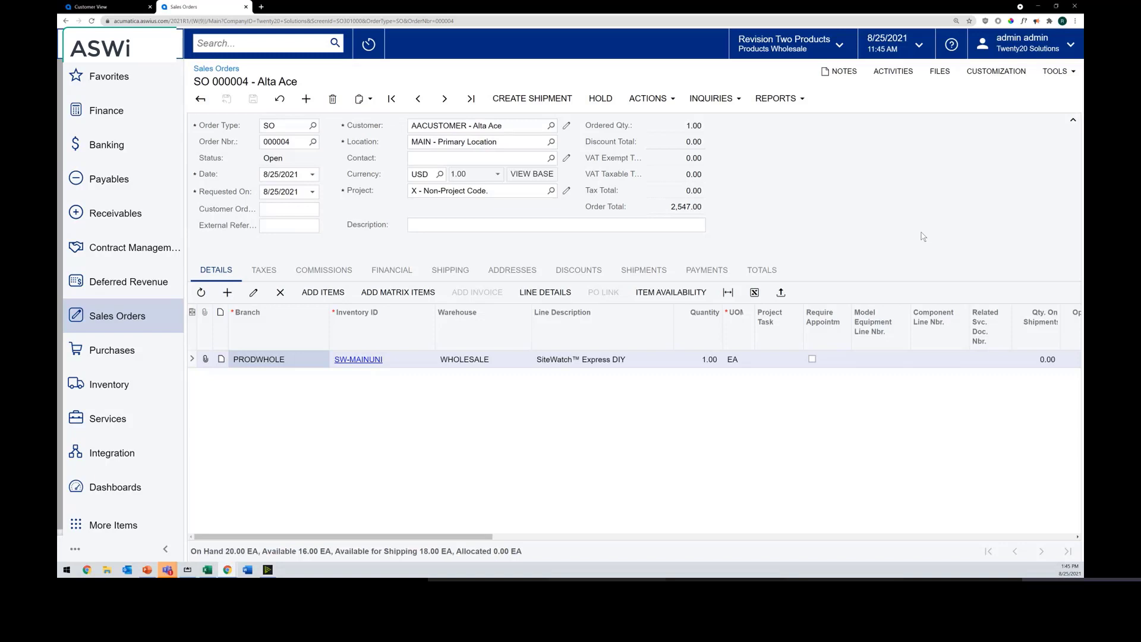
click(537, 101)
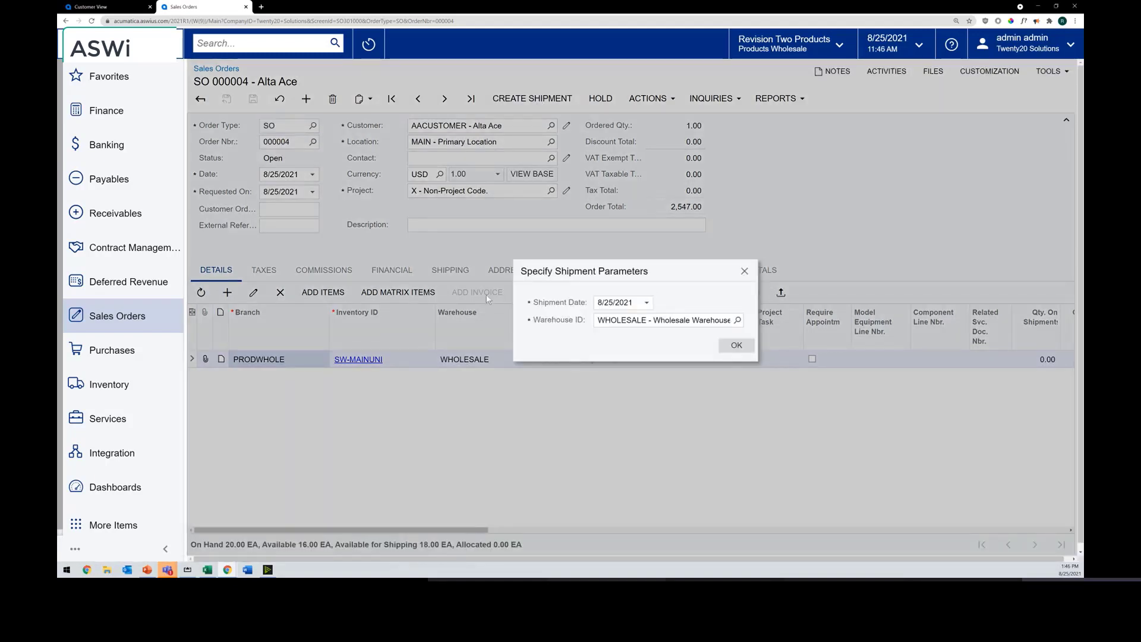
click(740, 348)
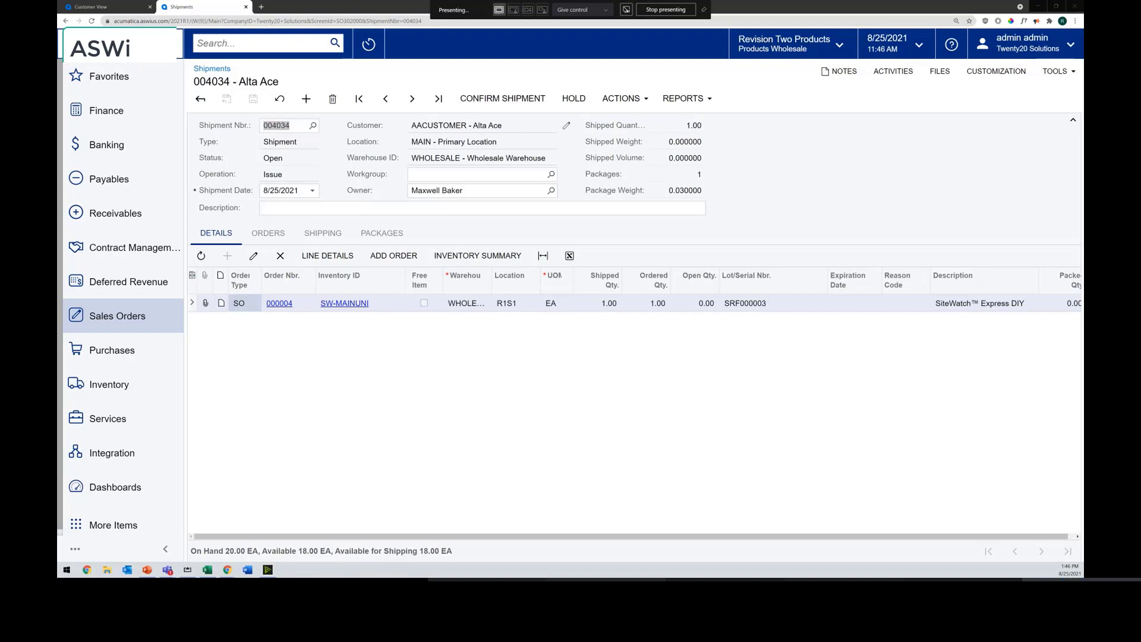
Switch to the mirrored phone window running the Acumatica mobile app and move it clear of the shipment form.
key(alt+Tab)
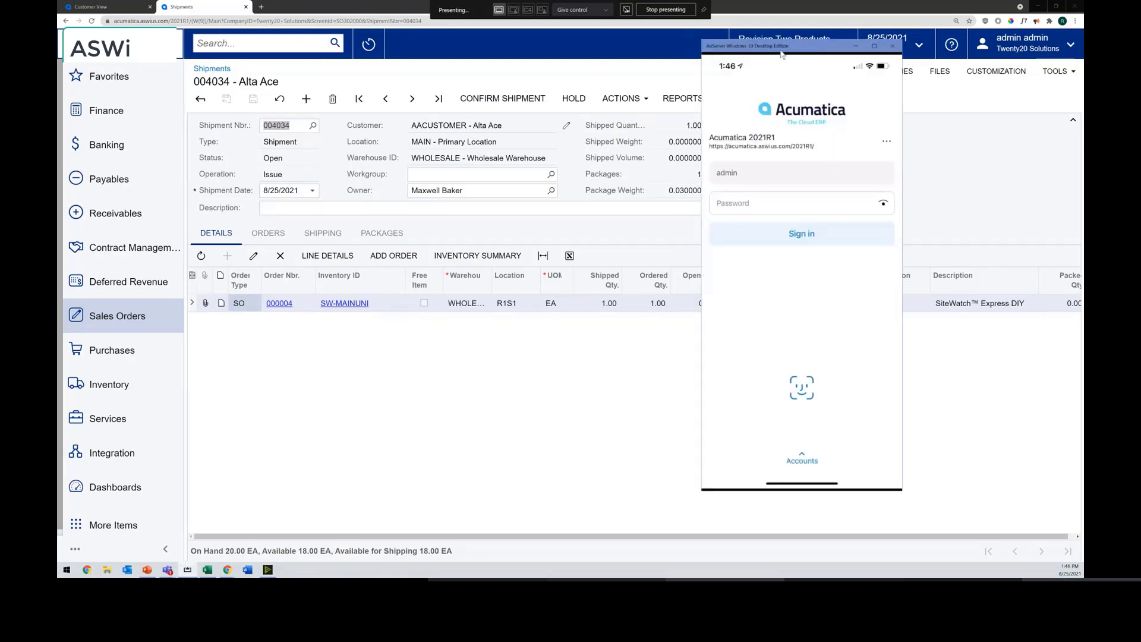
drag(780, 50, 803, 77)
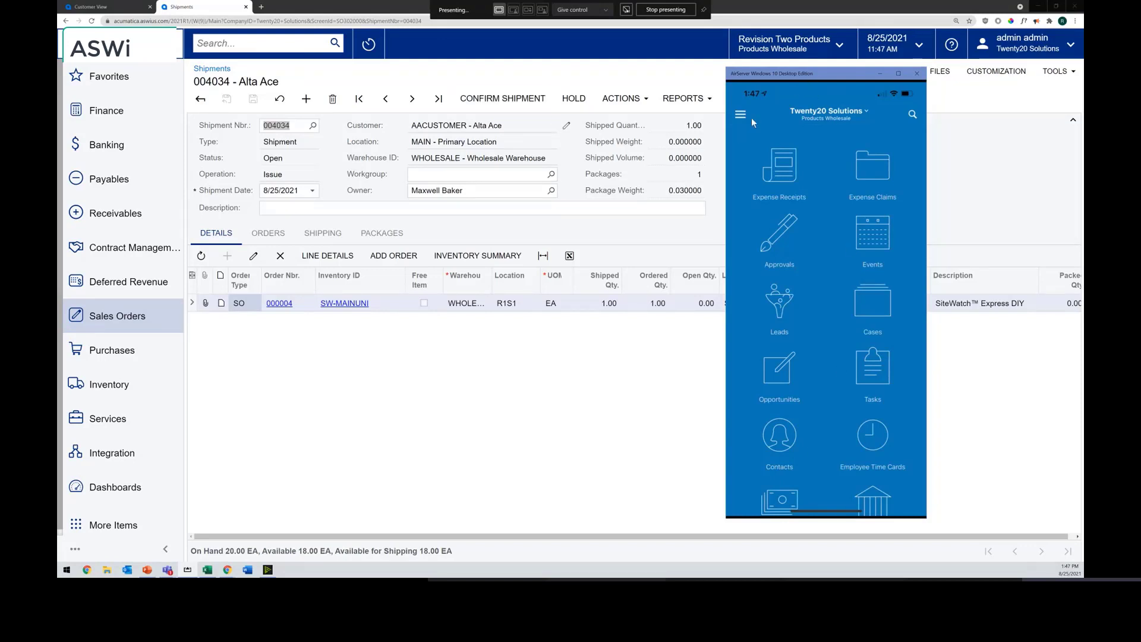
drag(793, 76, 58, 89)
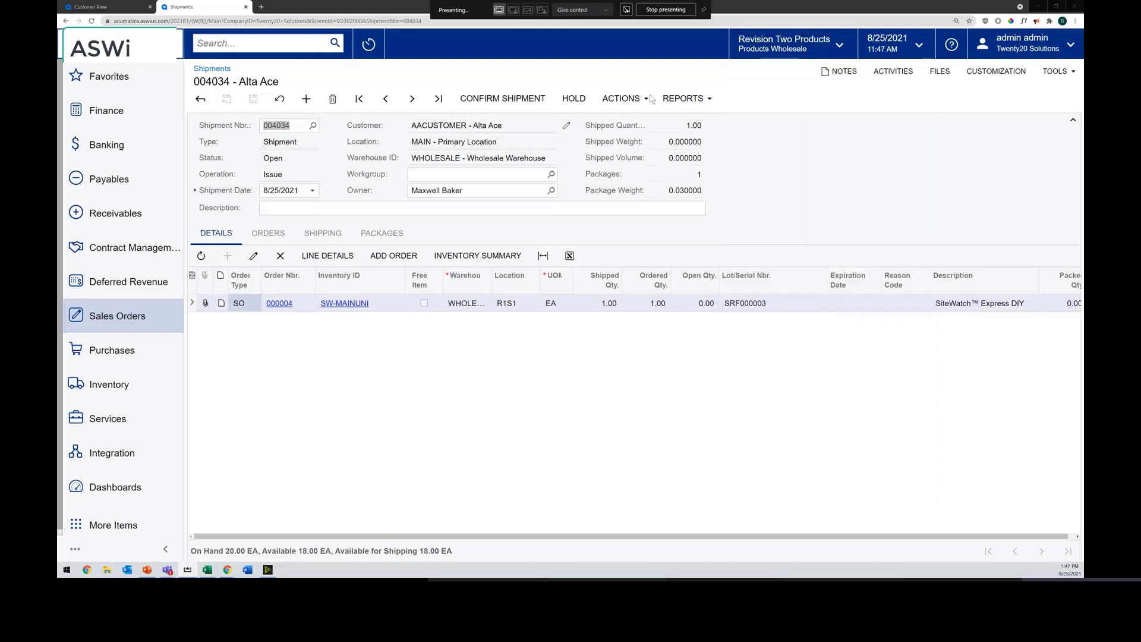
Generate the pick list for the Alta Ace shipment and check its SiteWatch Express DIY line.
click(678, 99)
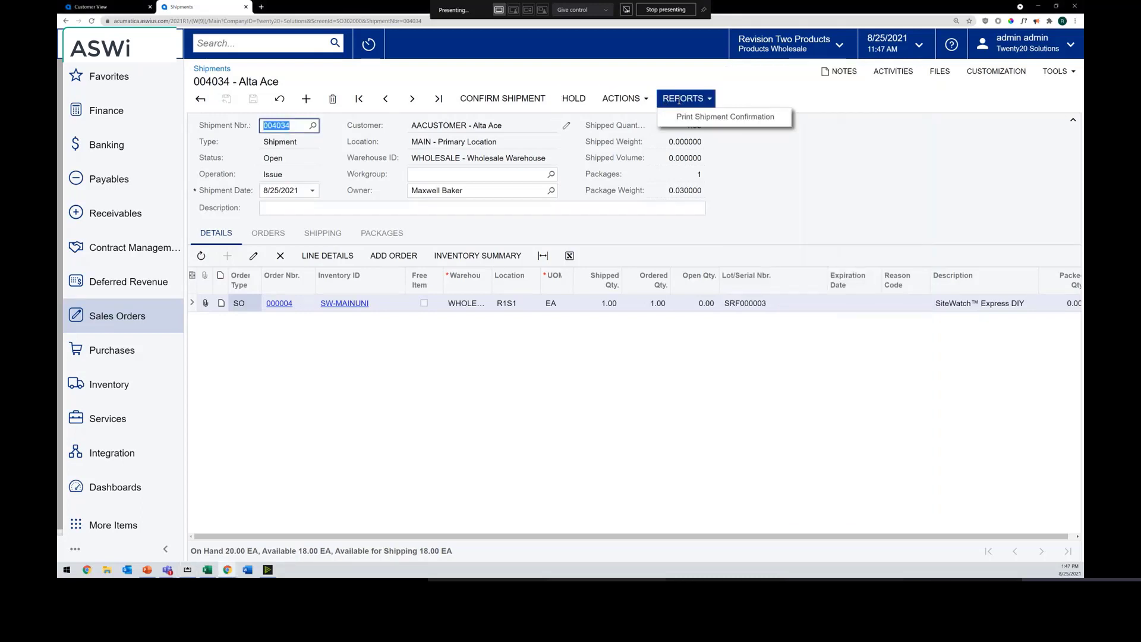
click(621, 98)
click(697, 270)
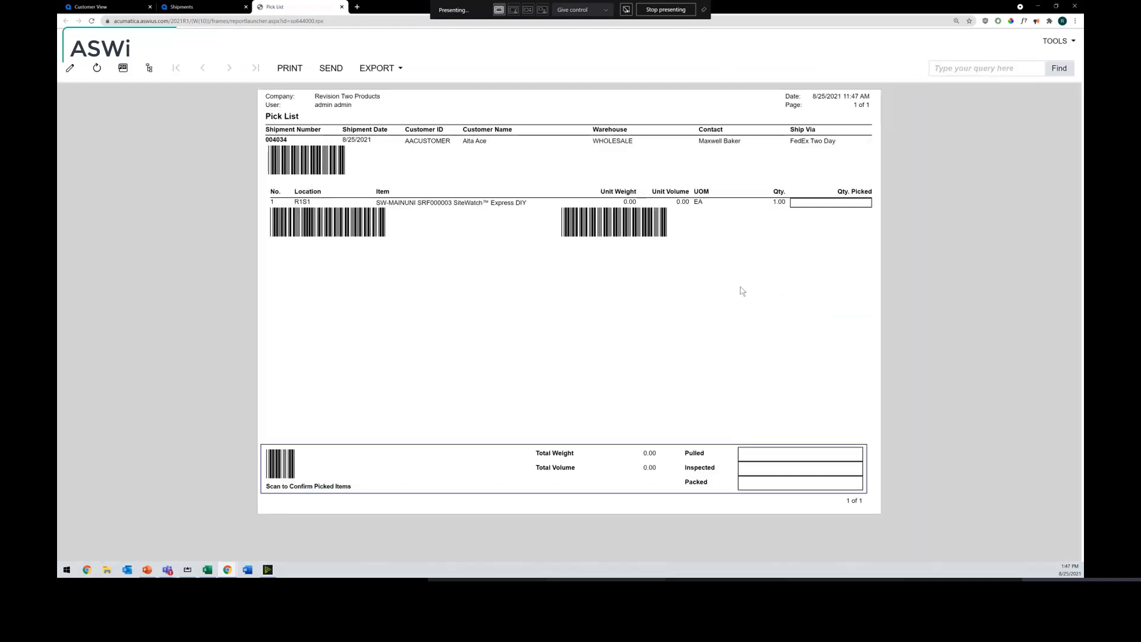
drag(455, 202, 537, 202)
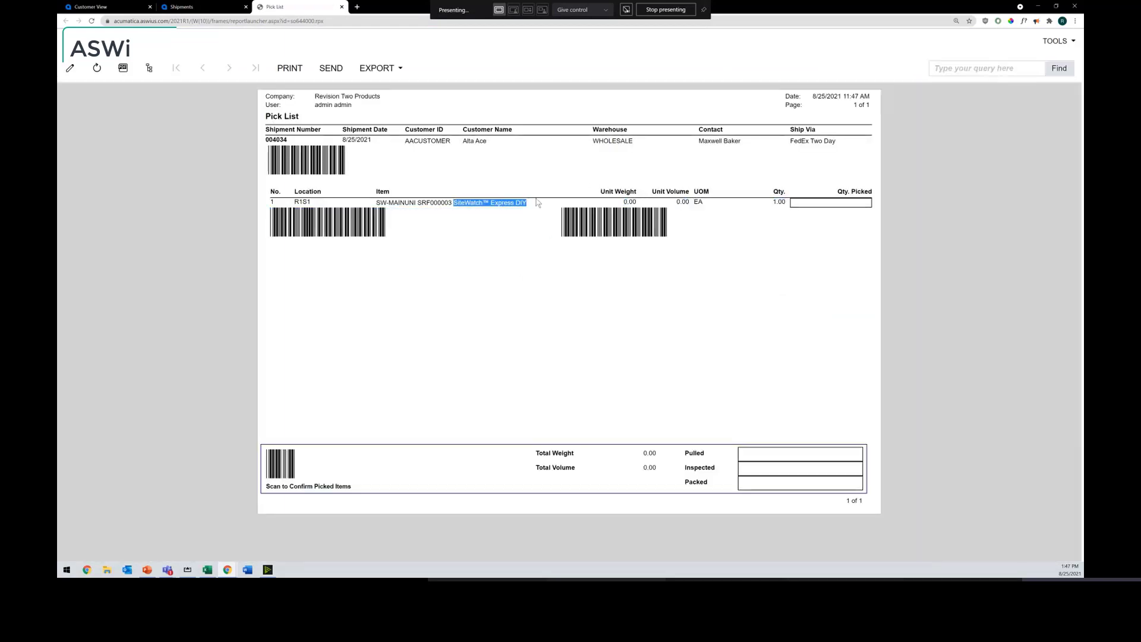
click(561, 290)
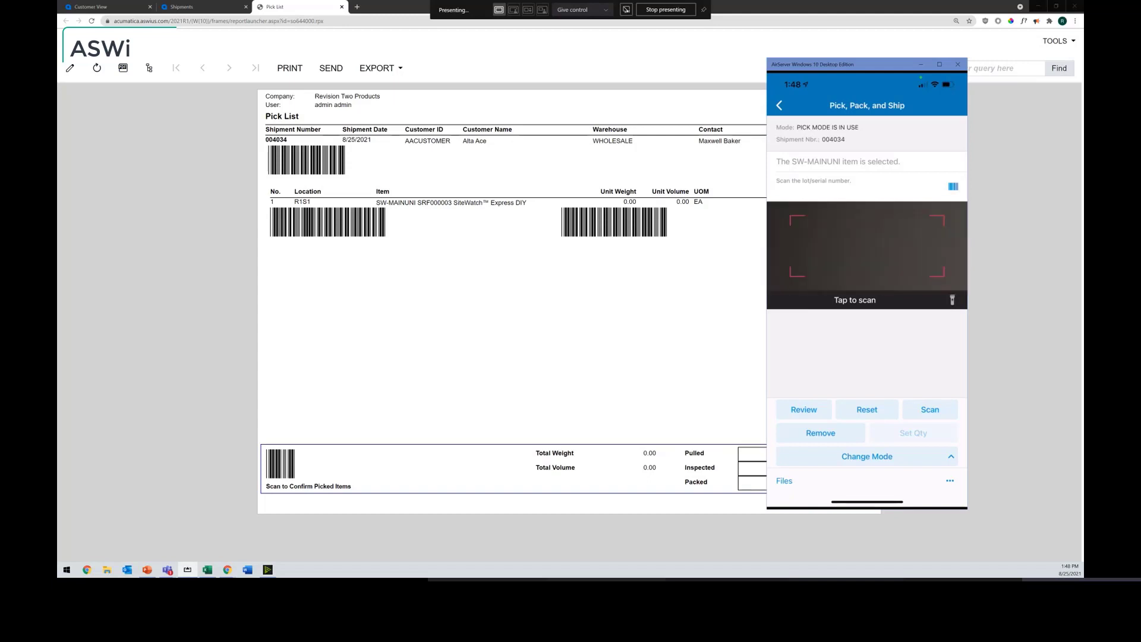
Submit the serial number SRF000003 for the SW-MAINUNI item on the mobile app's Pick, Pack, and Ship screen.
click(777, 191)
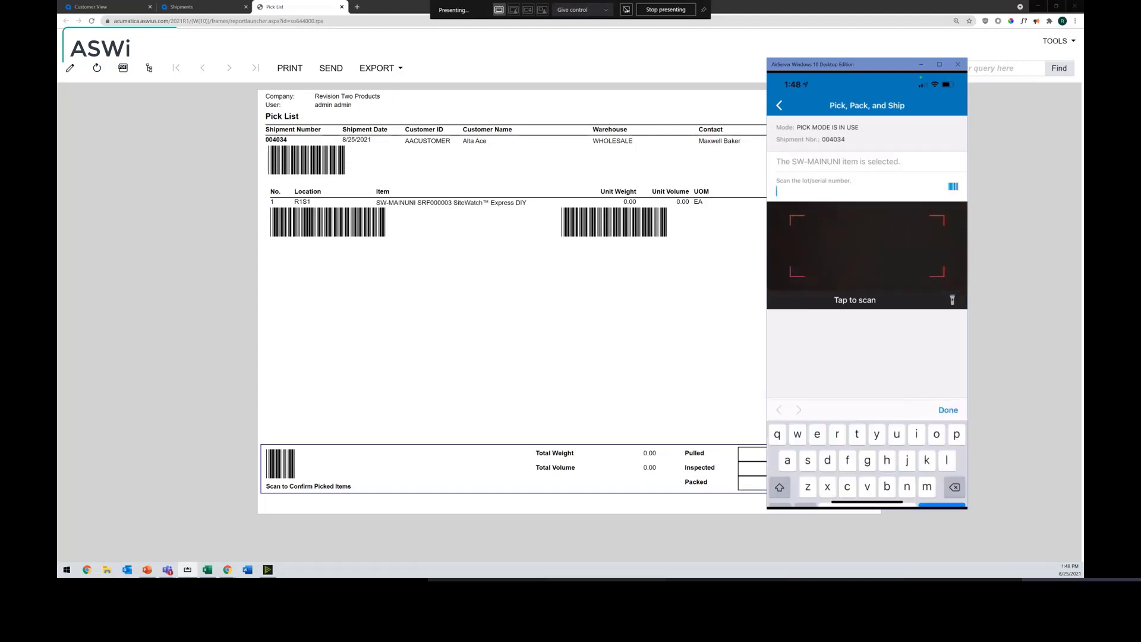
click(780, 432)
click(779, 433)
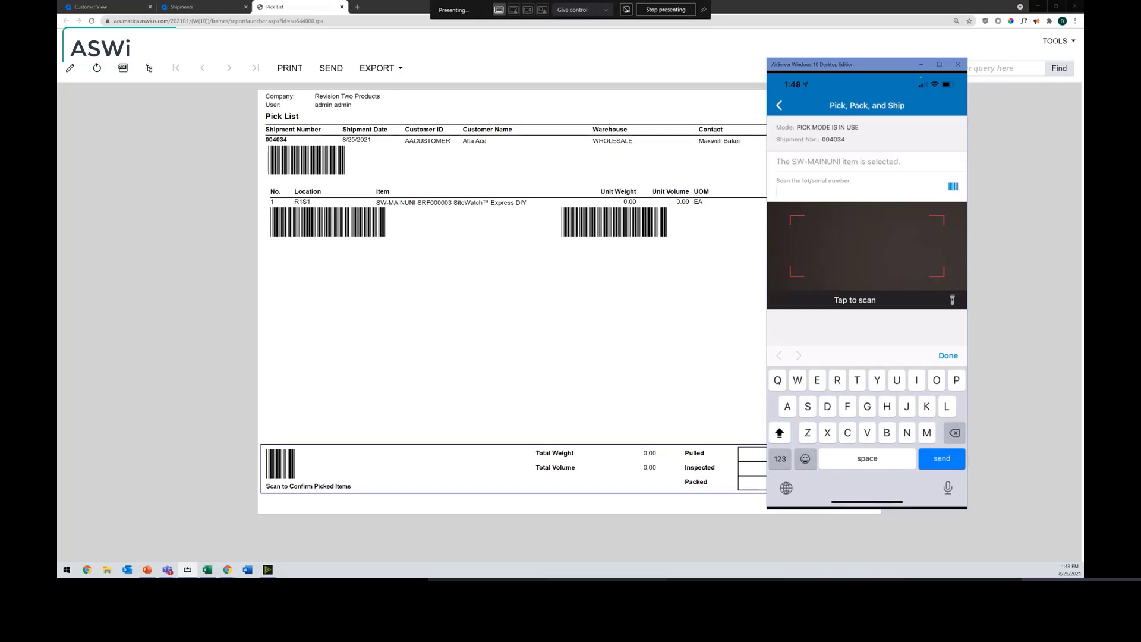
text(SRF)
click(780, 458)
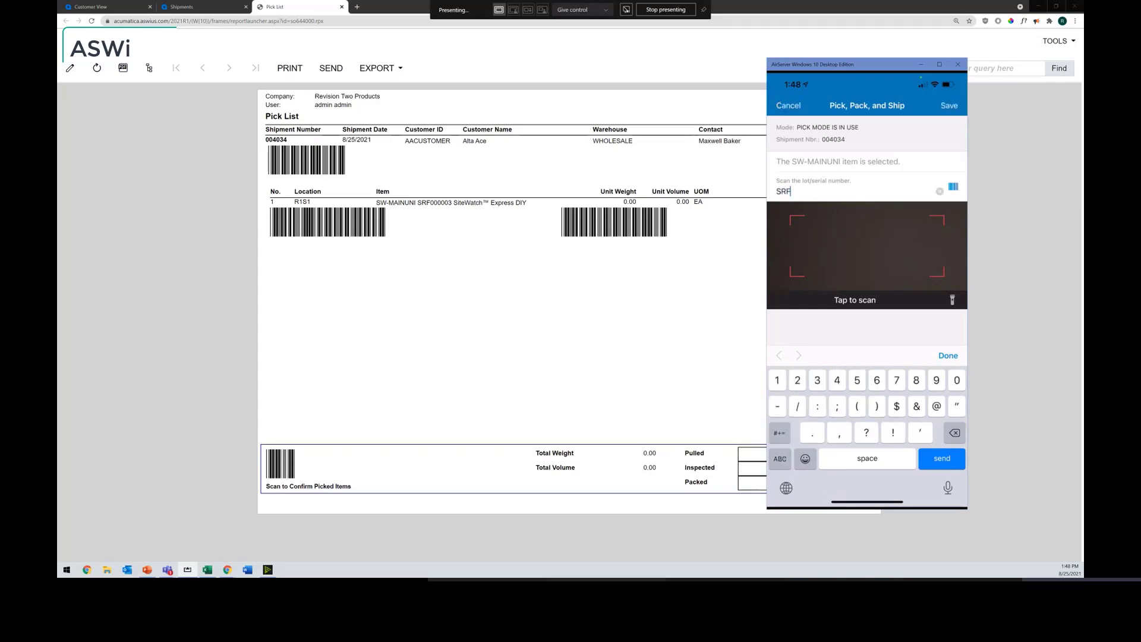
text(000003)
key(Return)
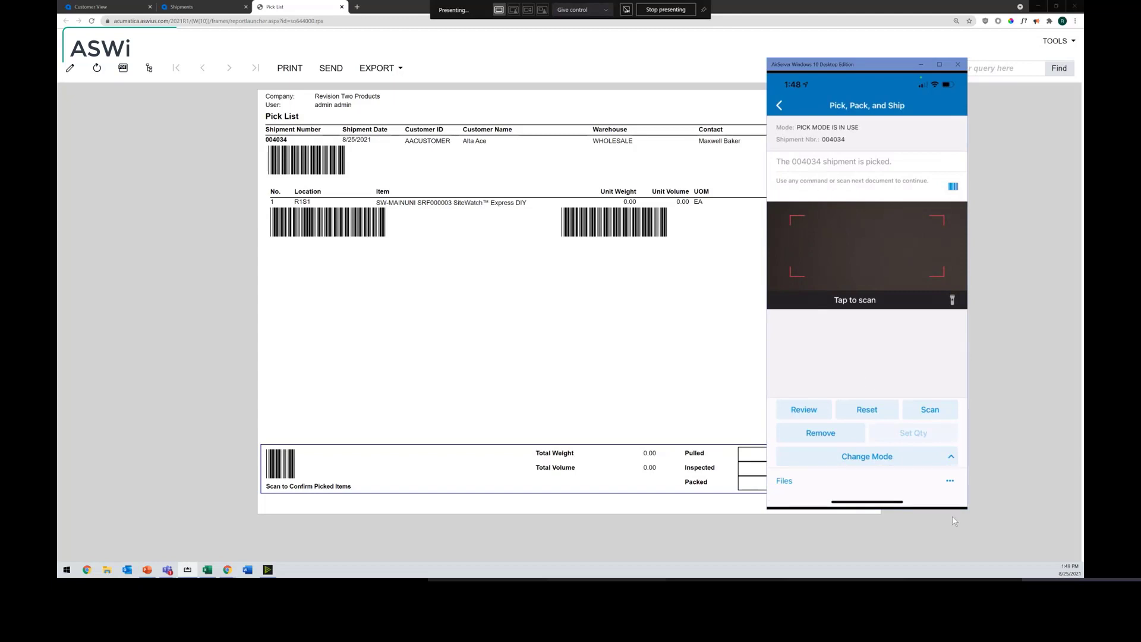
Confirm the picked shipment in the mobile app and close the mirrored phone window.
click(949, 481)
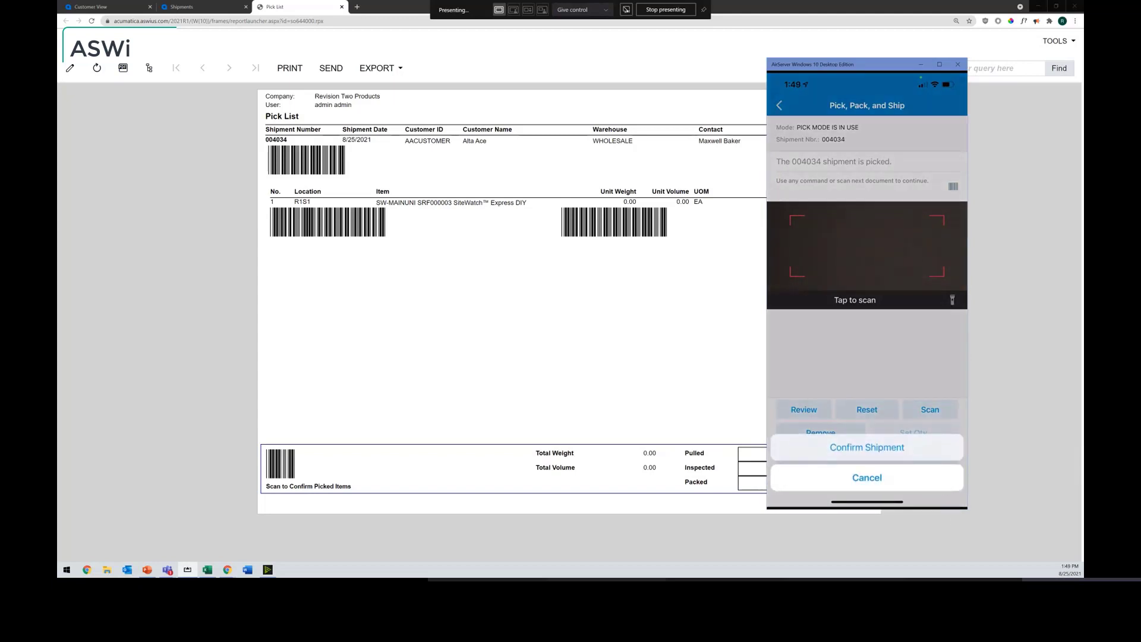
click(866, 447)
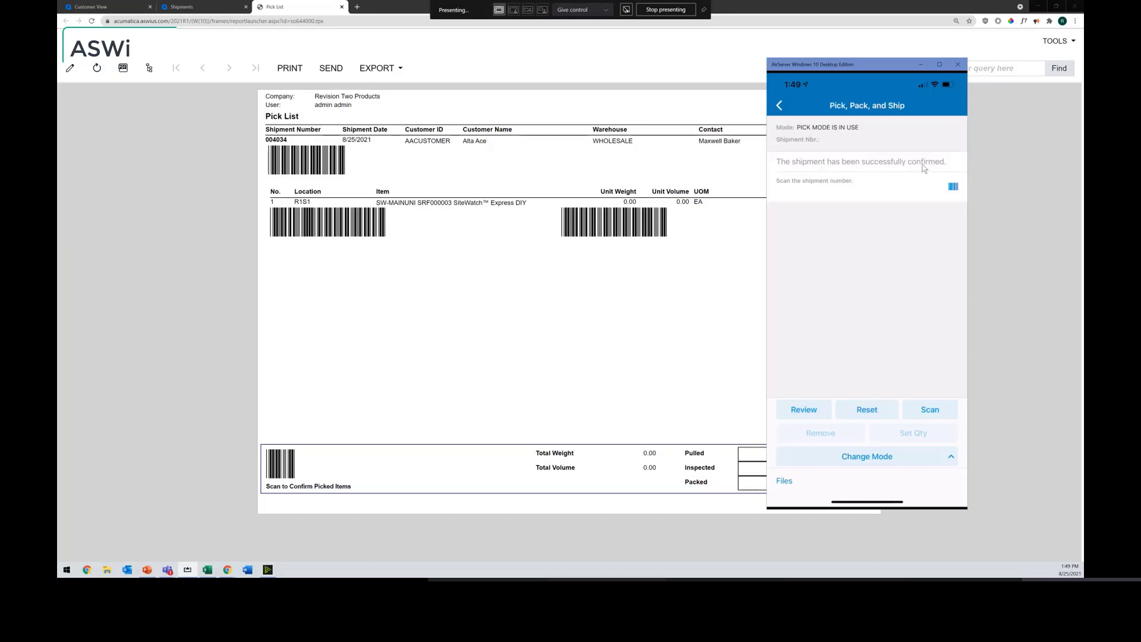
click(958, 65)
Return to the Alta Ace shipment in the browser and check its status.
click(219, 7)
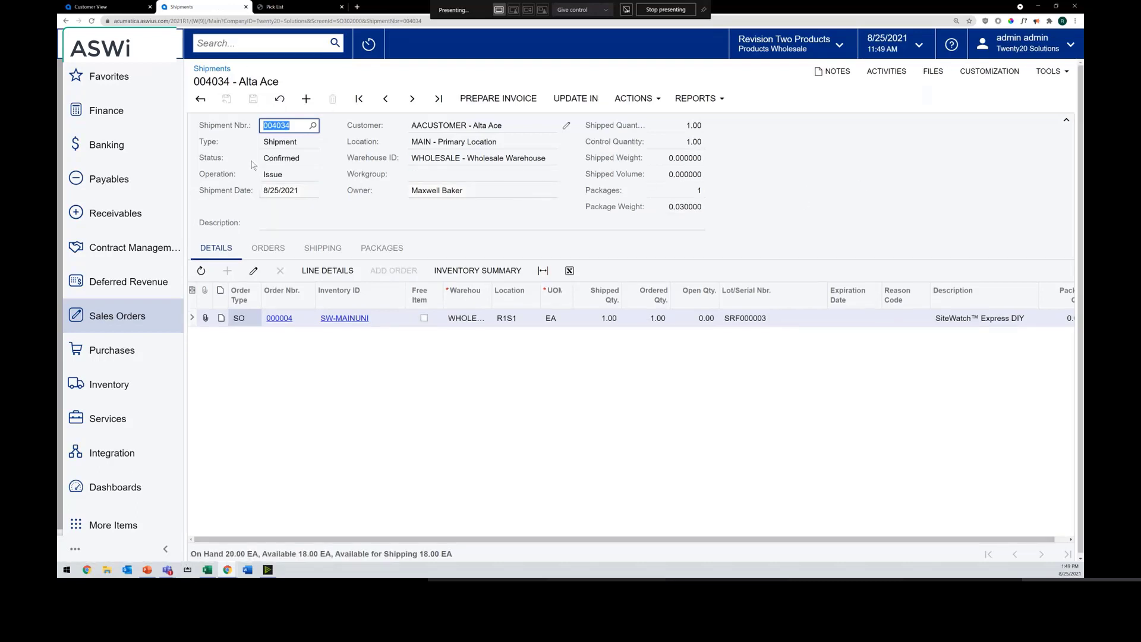
drag(249, 158, 300, 158)
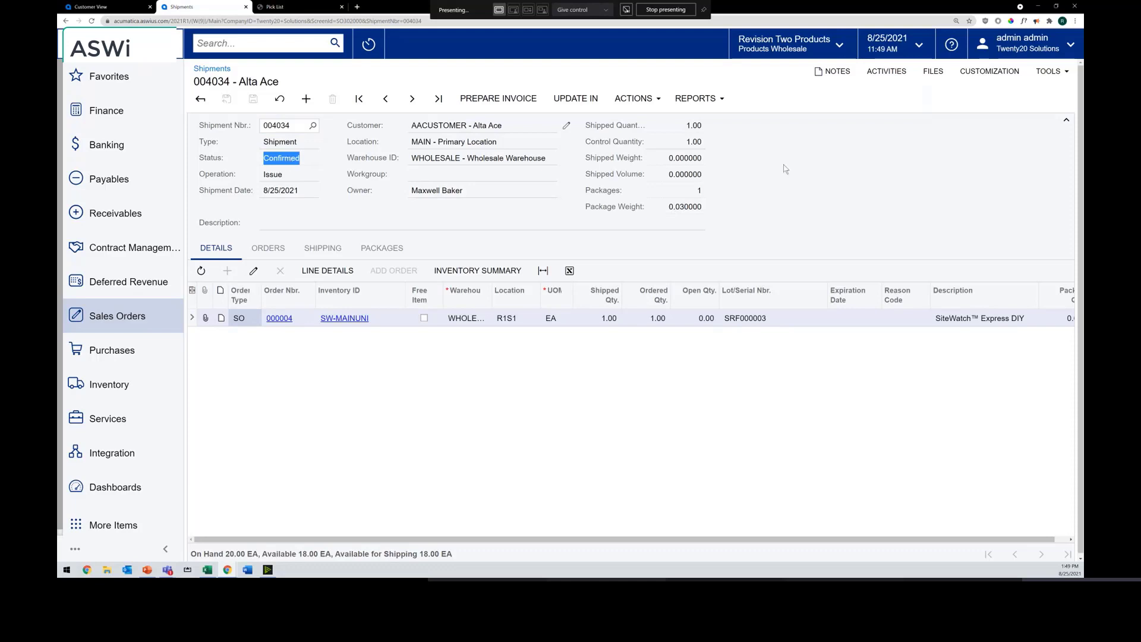
click(813, 170)
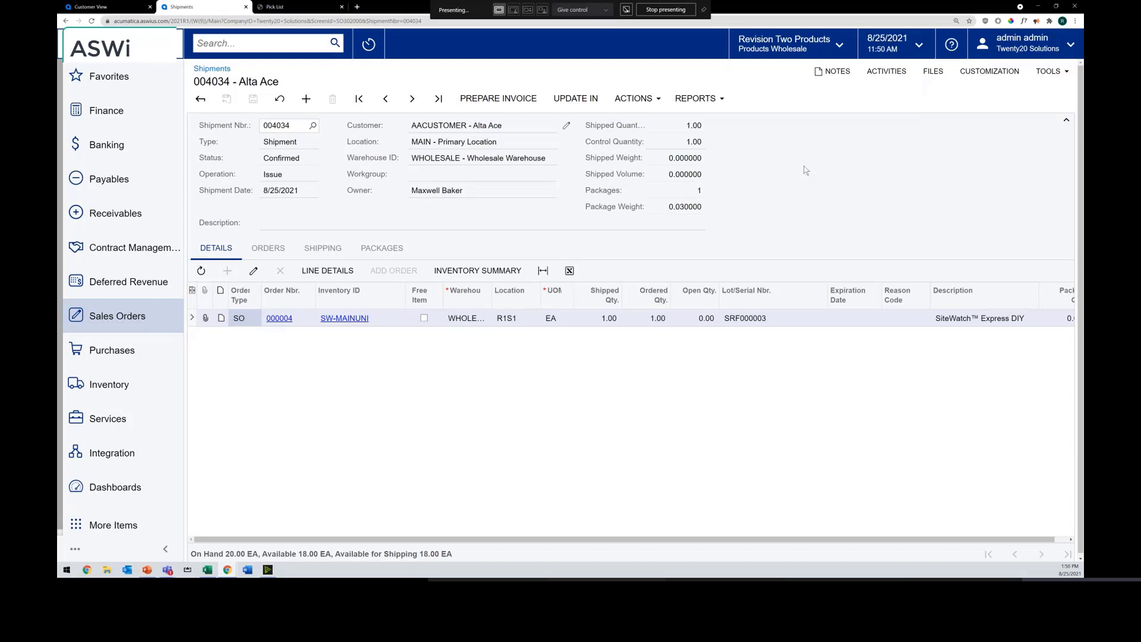
Prepare the shipment's invoice, and save and release Alta Ace's check payment applied to it.
click(505, 101)
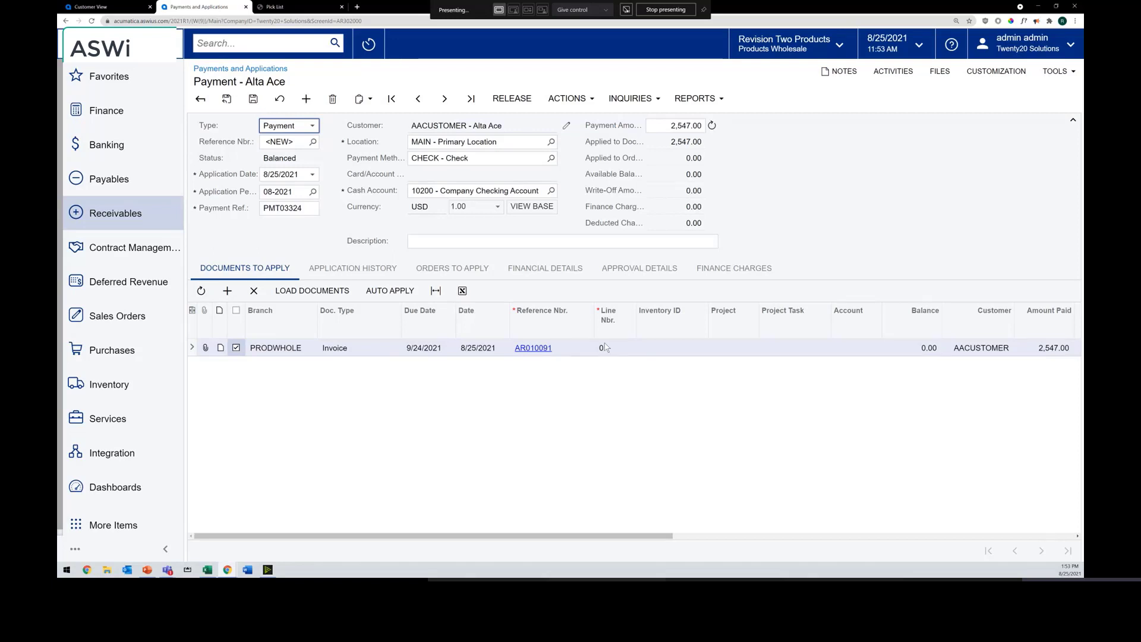
click(849, 159)
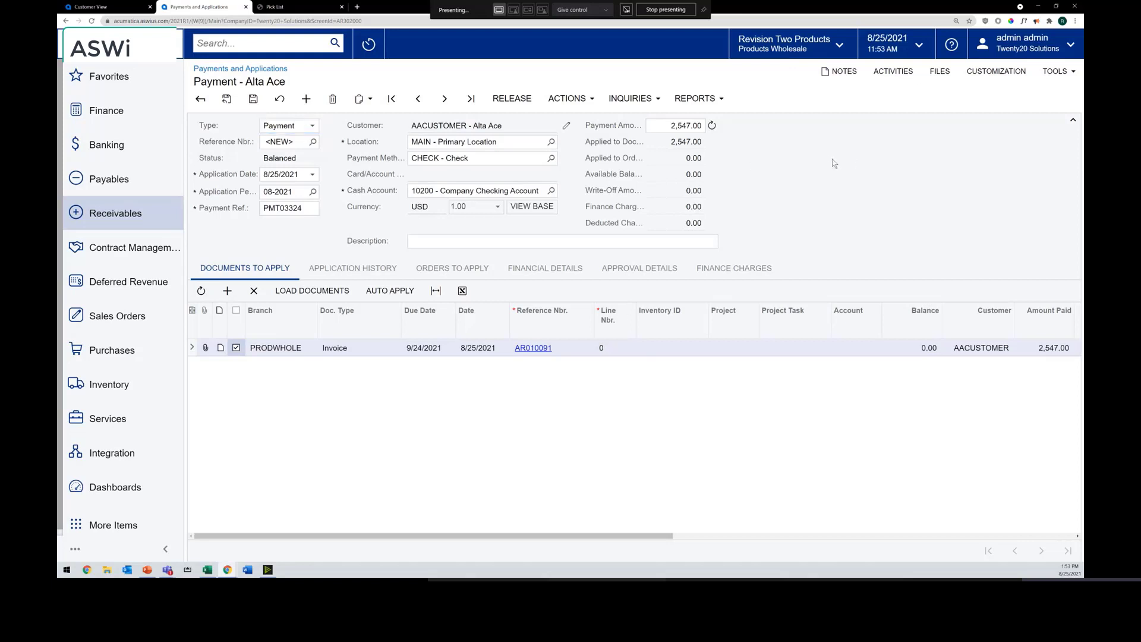
click(252, 100)
click(522, 102)
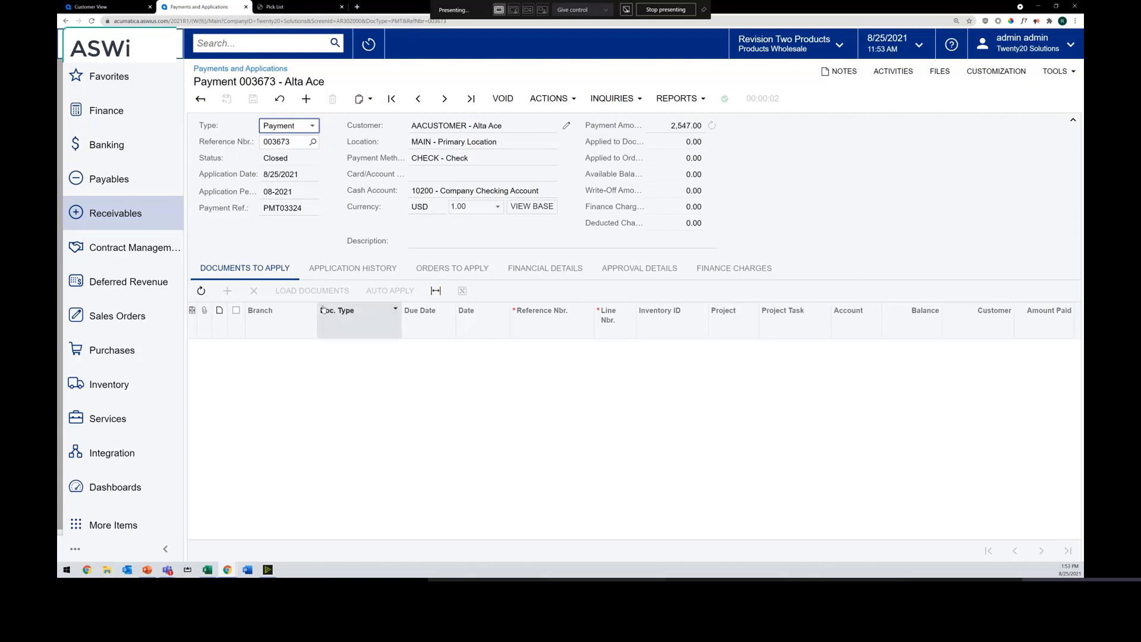
Search the sales orders list for "04" and open the Alta Ace order dated 8/25/2021.
click(118, 316)
click(250, 185)
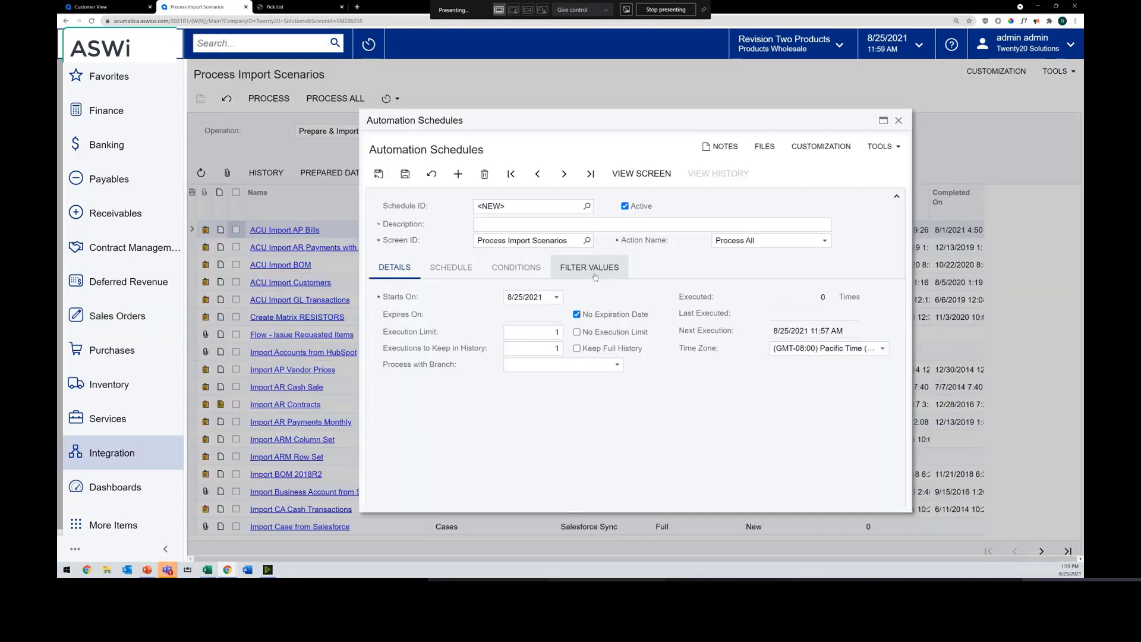
click(152, 318)
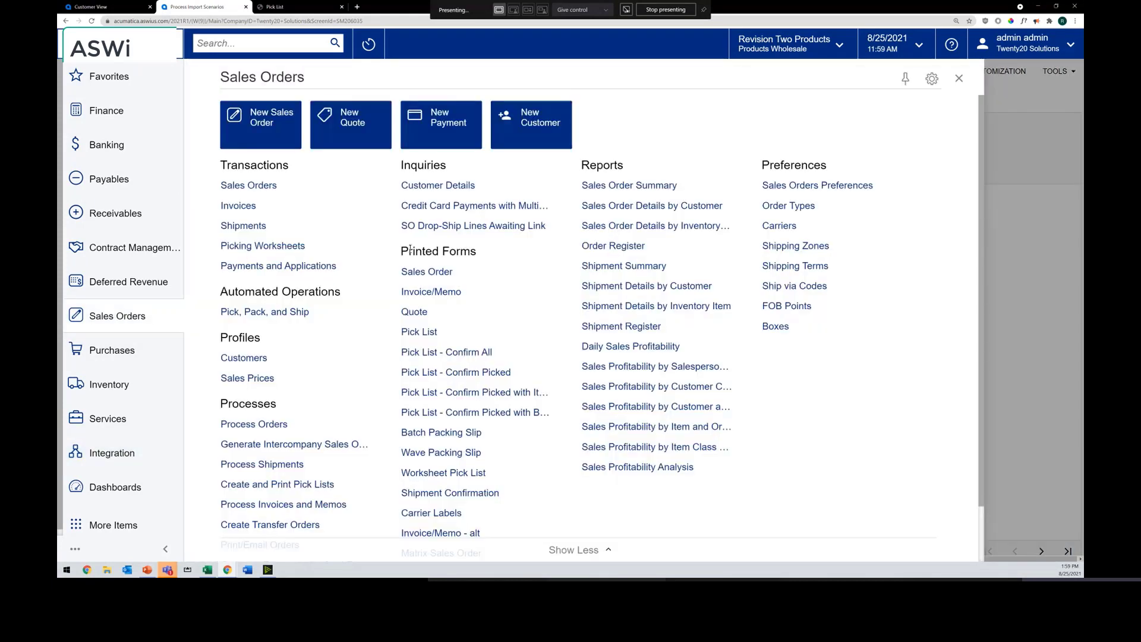
click(260, 187)
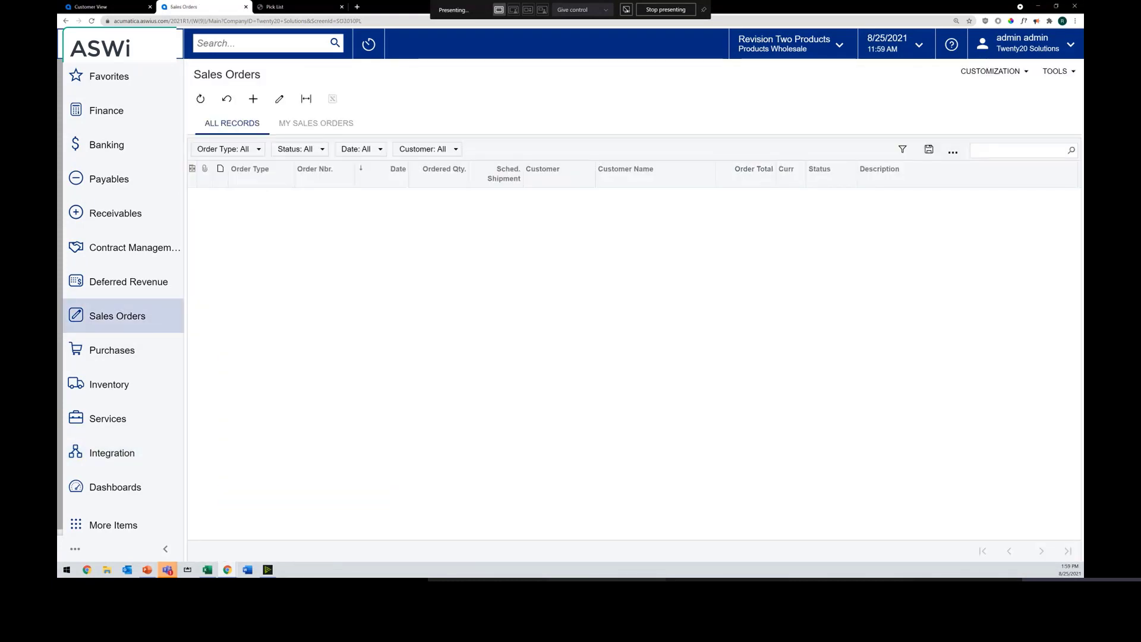
click(1006, 149)
text(04)
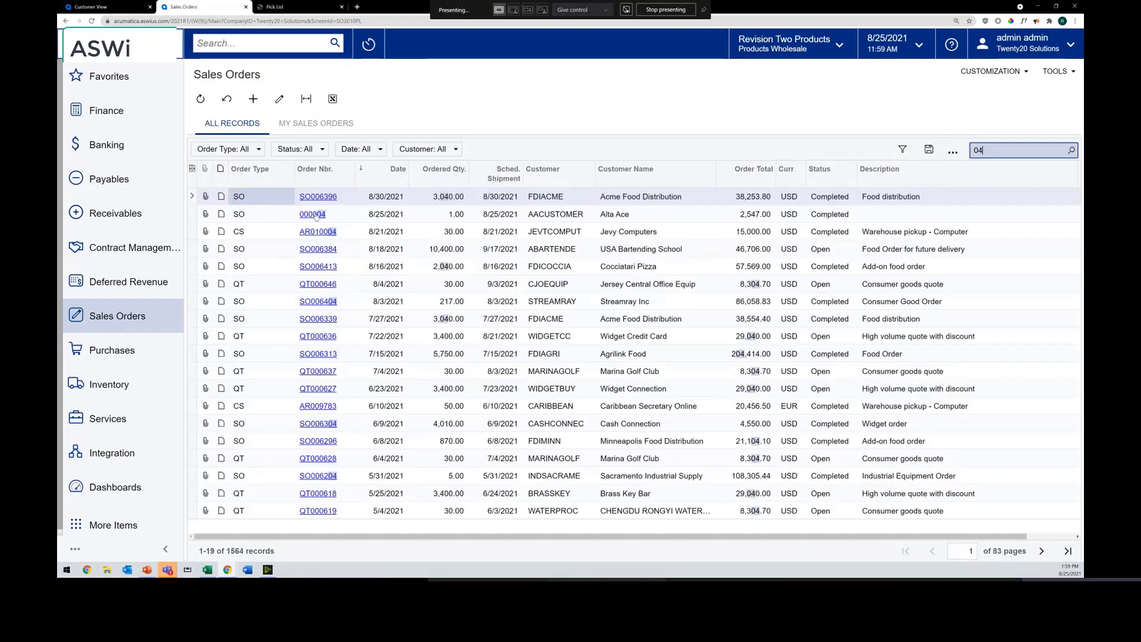
click(328, 215)
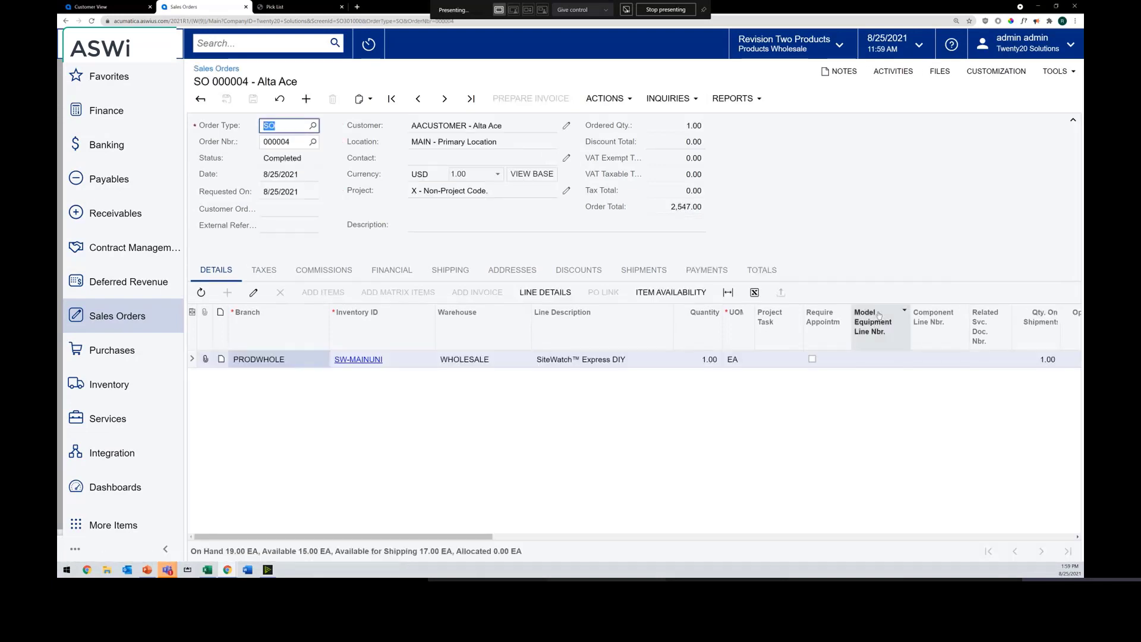
Open the SW-MAINUNI stock item record from the order's detail line and maximize its window.
click(855, 246)
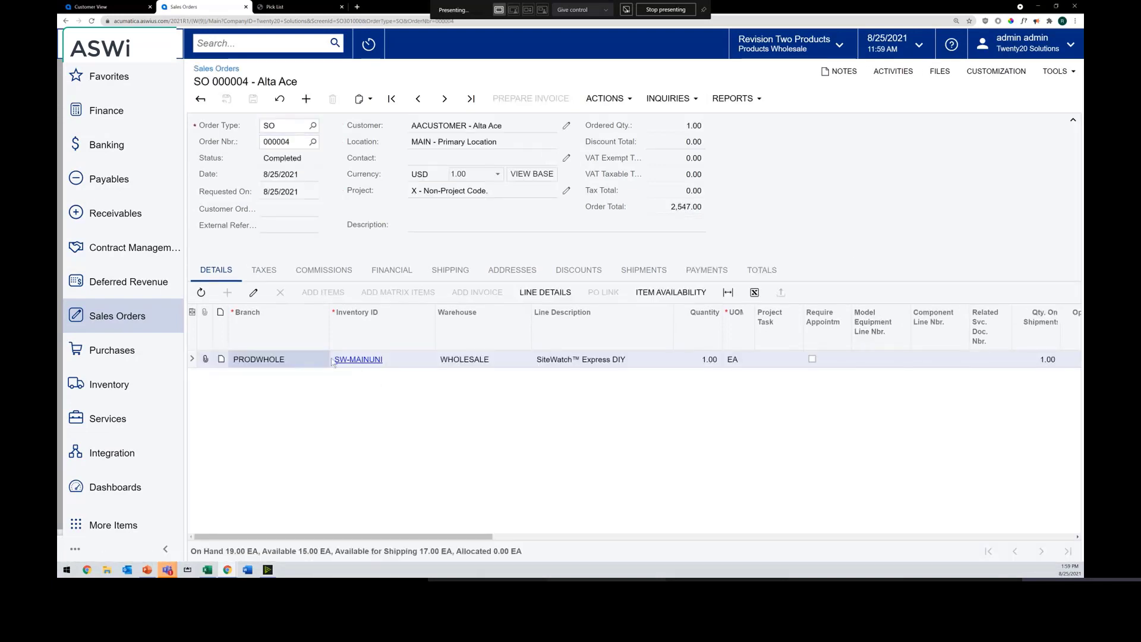
click(559, 367)
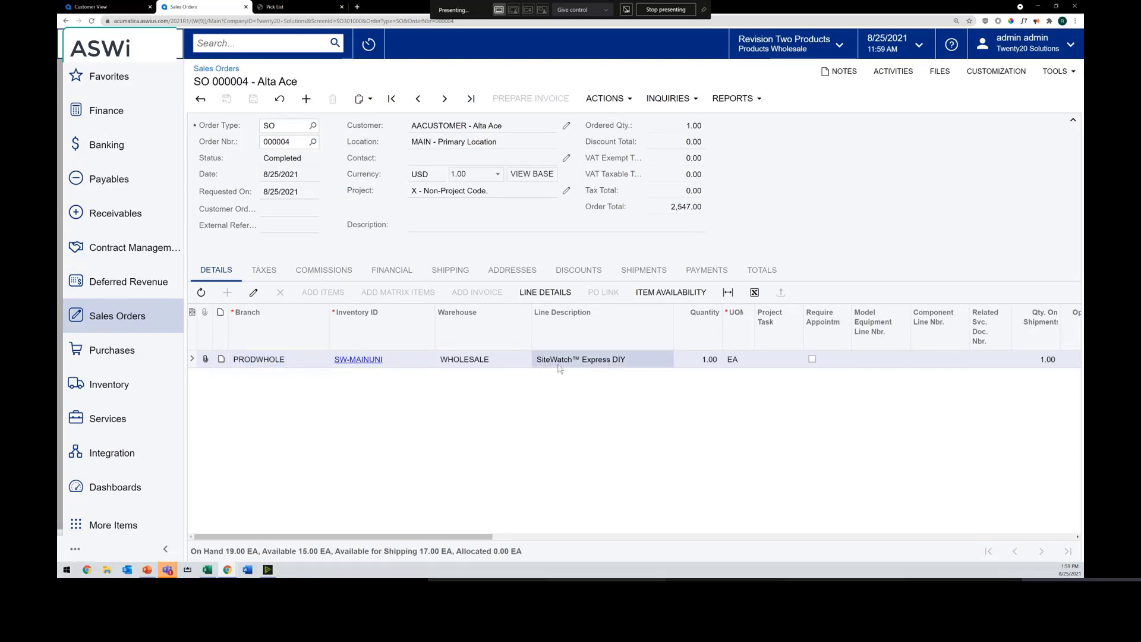
click(370, 361)
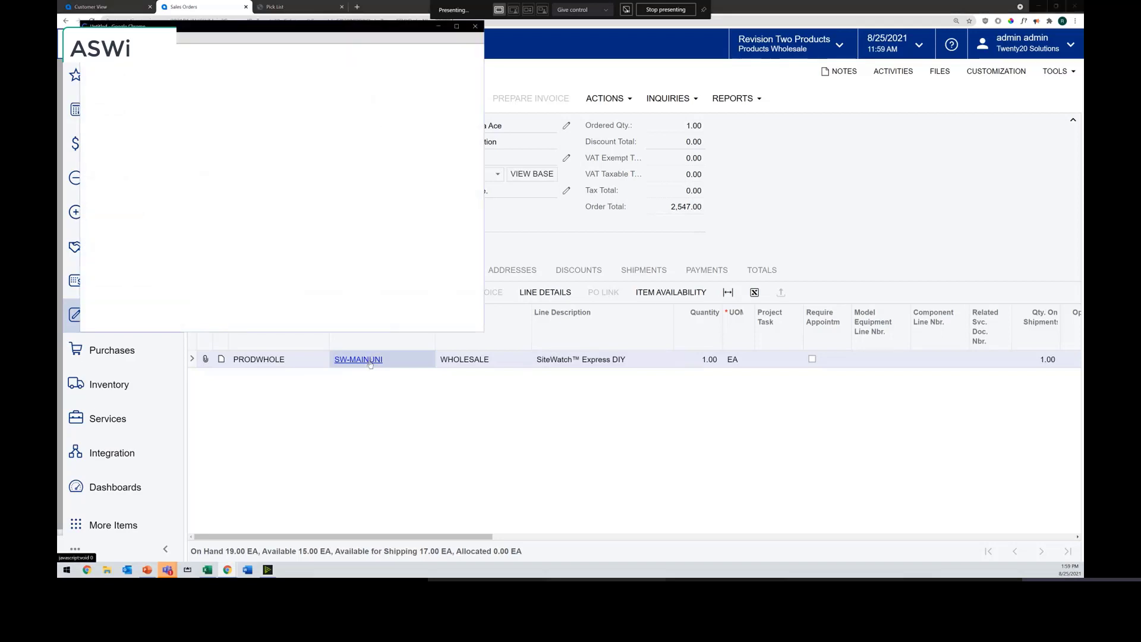
double_click(236, 27)
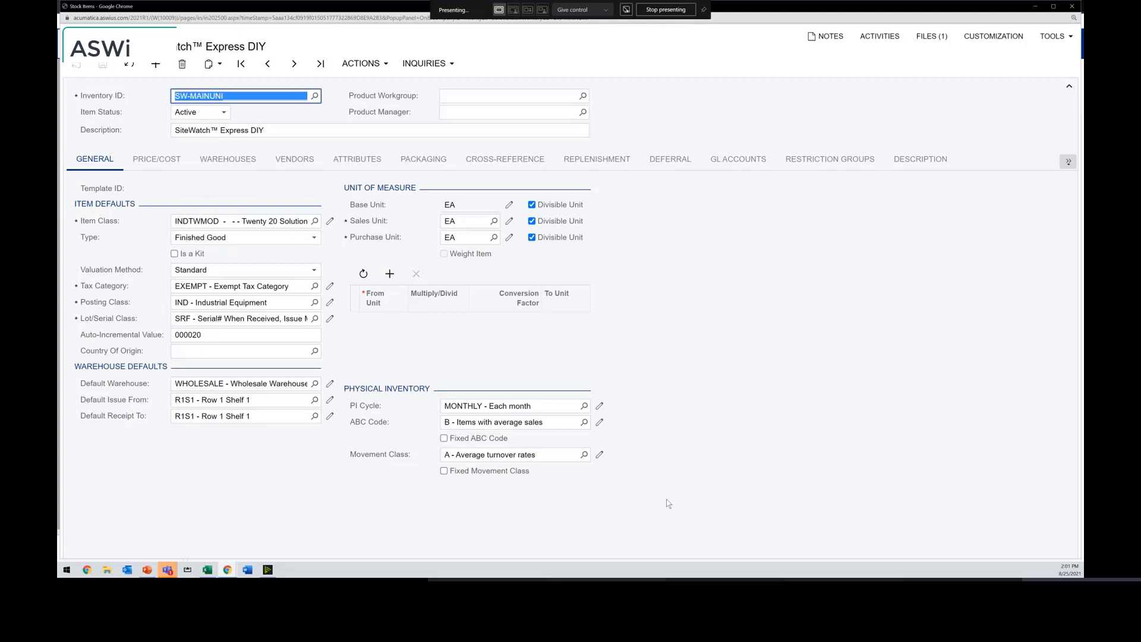
Review the stock item's price and cost details and its vendors, checking the last cost and Goto Vendor Inc's last vendor price.
click(181, 159)
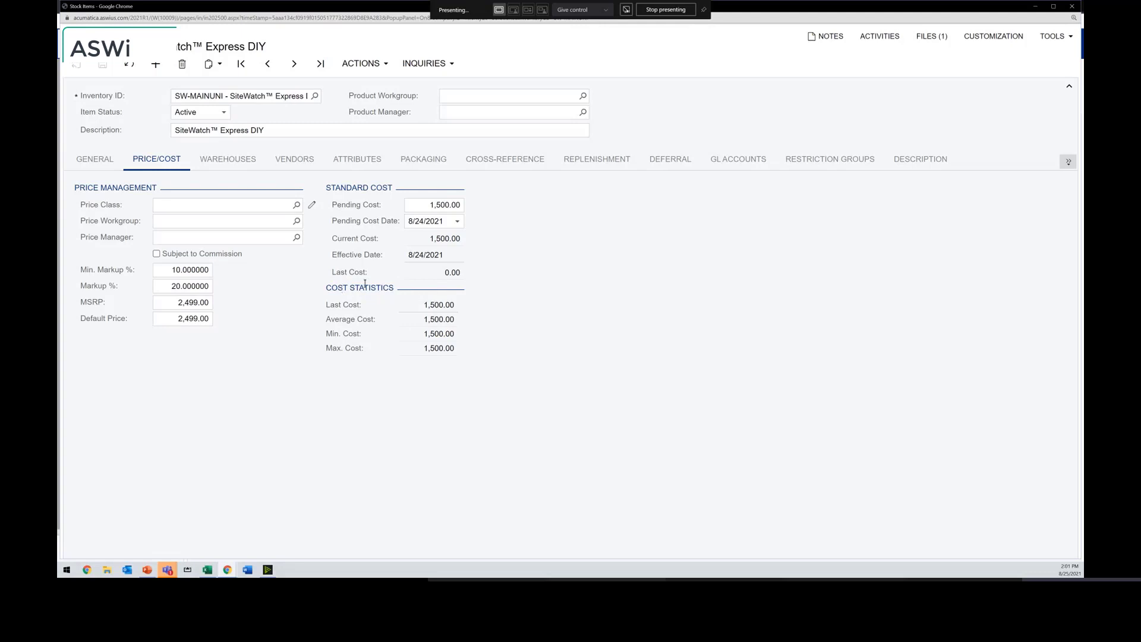
double_click(434, 304)
click(576, 345)
click(296, 166)
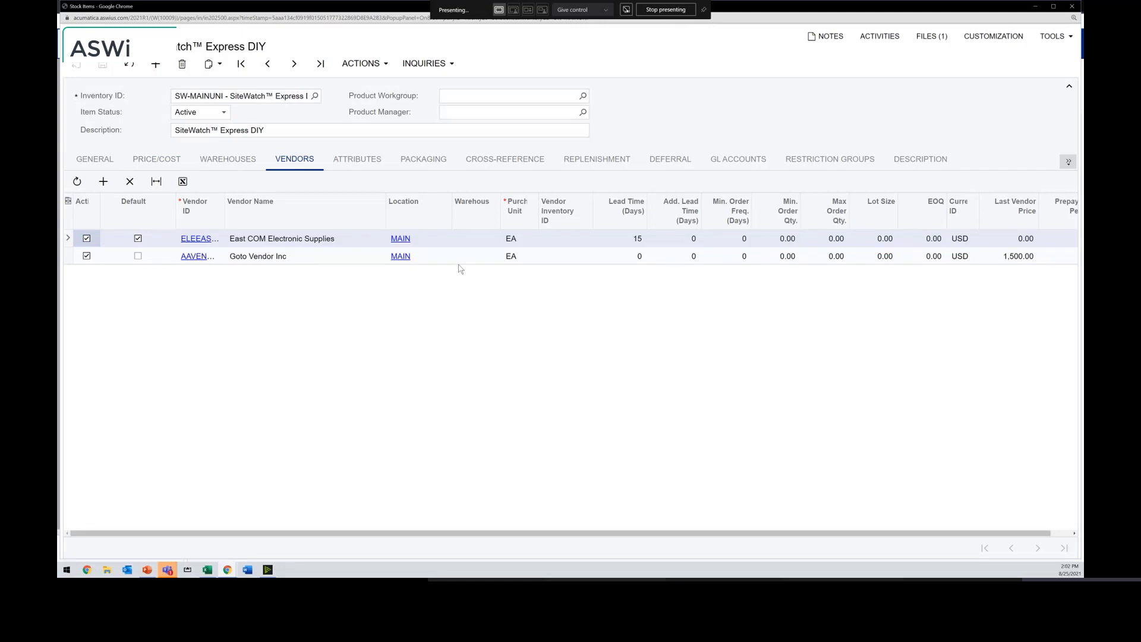
click(1005, 260)
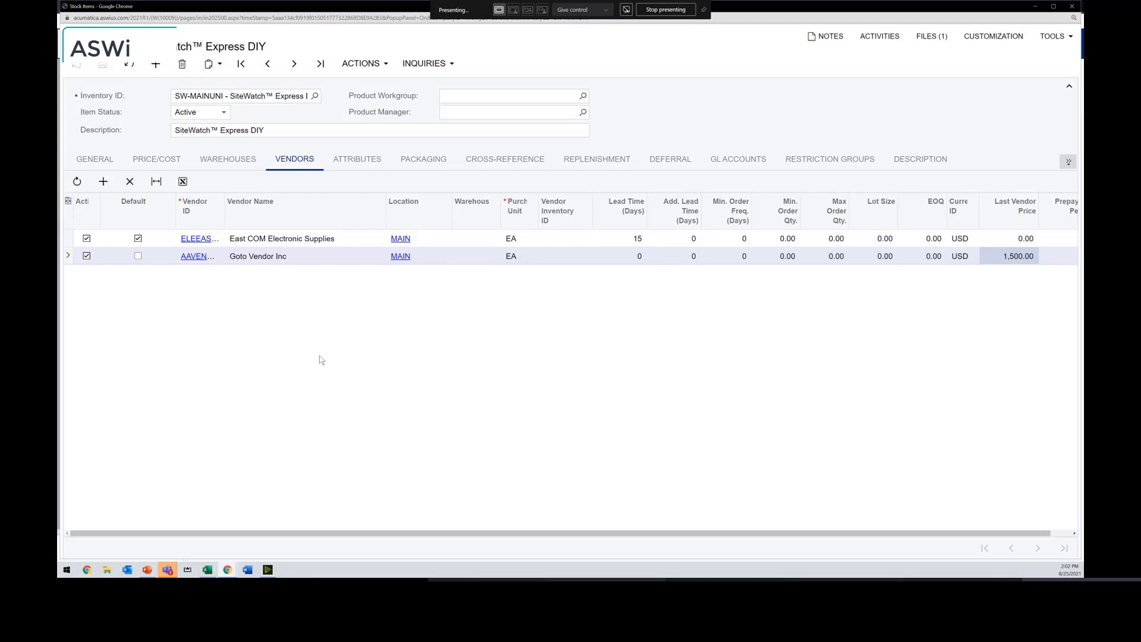
Review the stock item's attributes and image, and its customer part number cross-reference with the grid columns fitted to width.
click(358, 161)
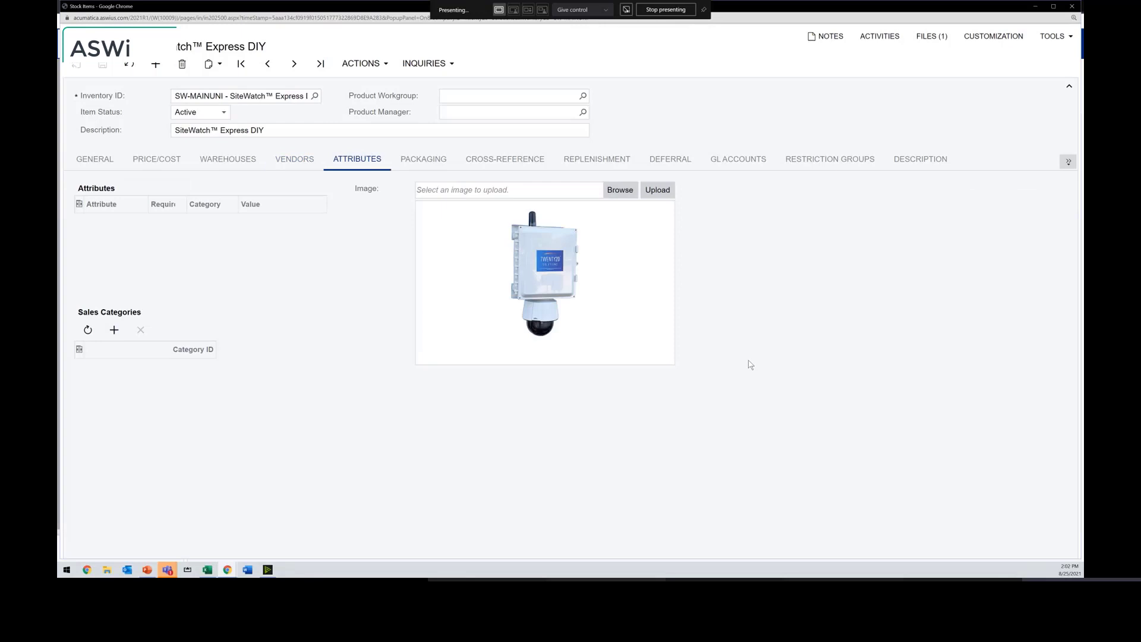
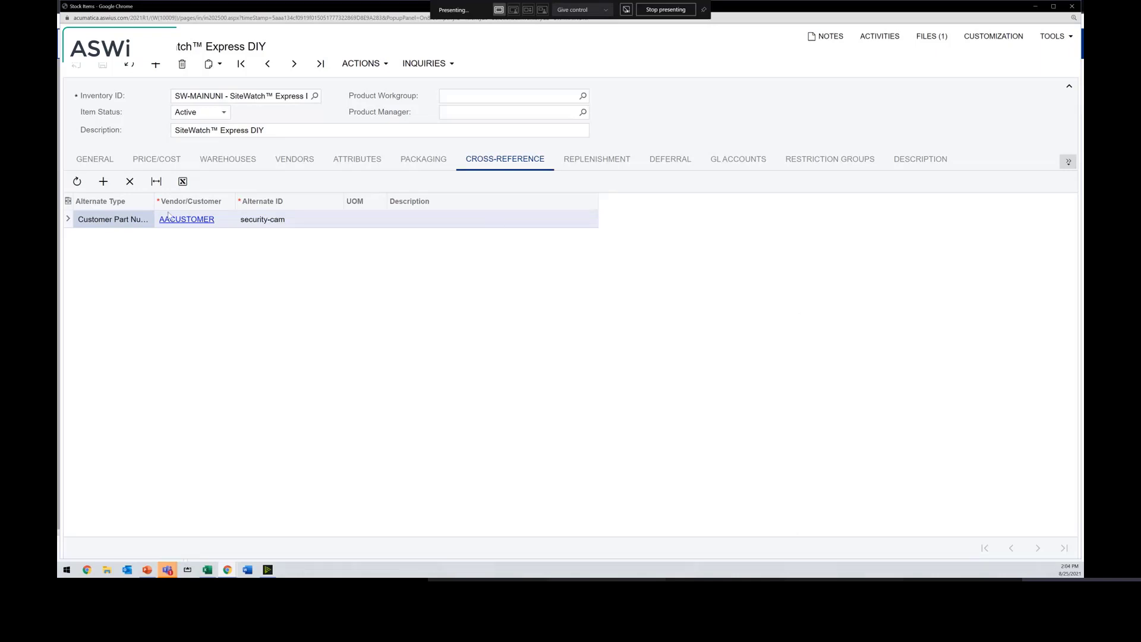
click(155, 181)
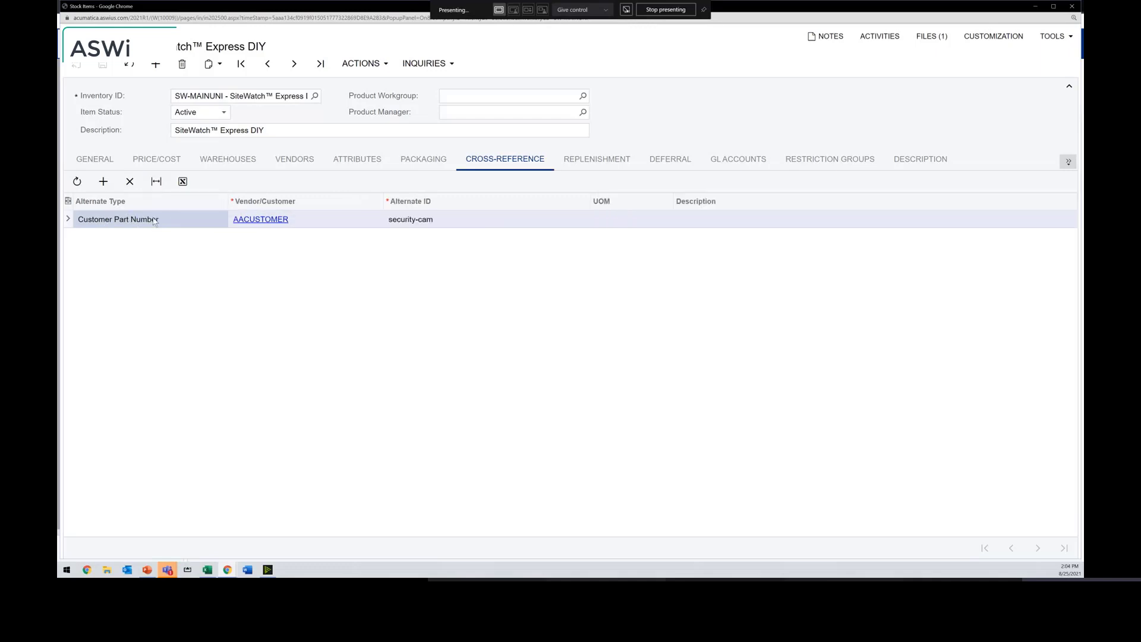
click(446, 225)
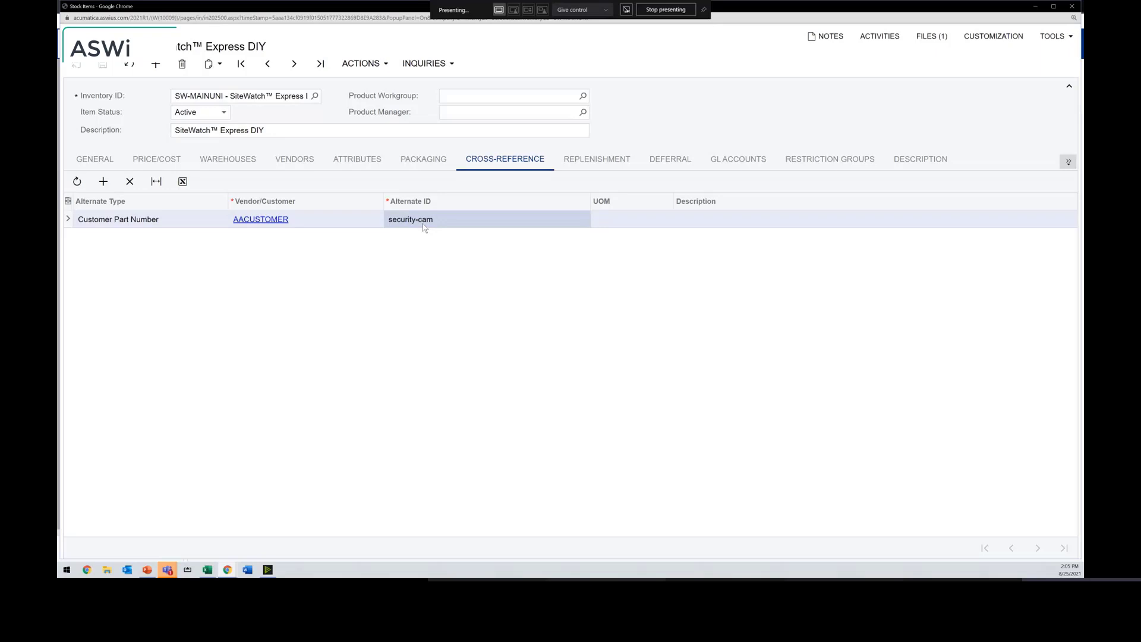
click(149, 203)
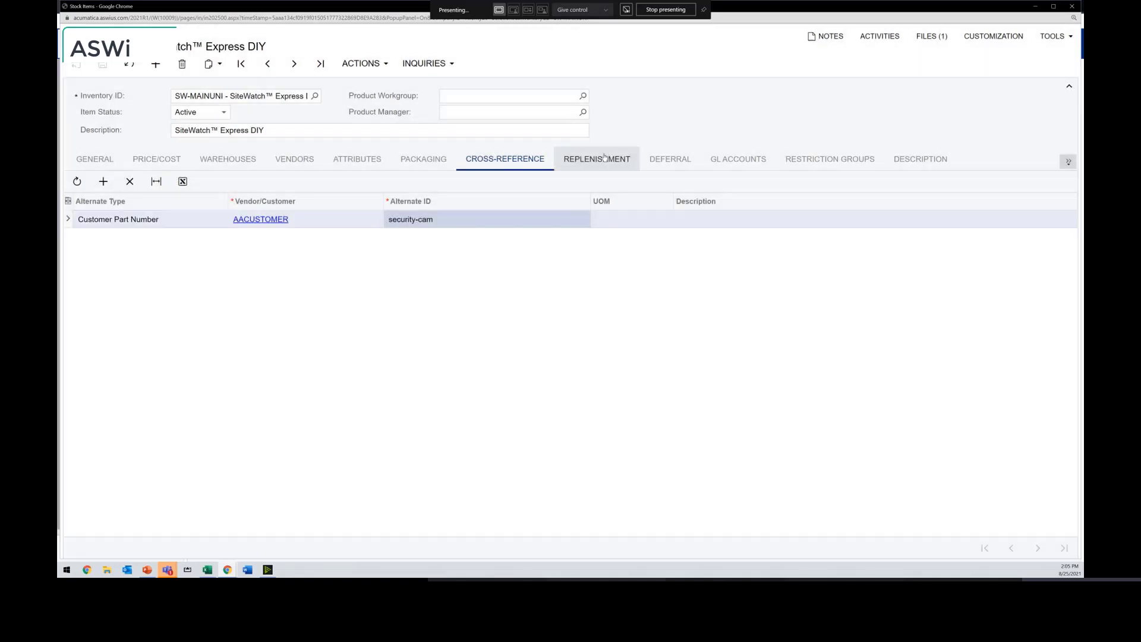
Review the stock item's replenishment parameters, including the service level, and its general settings, and close the item window.
click(598, 161)
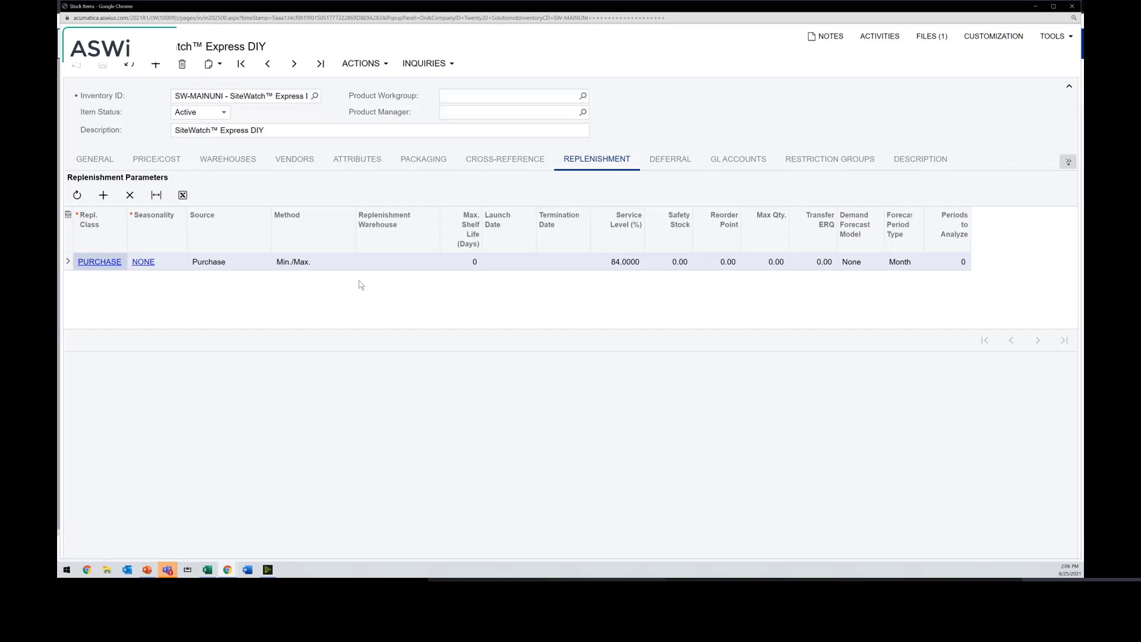
click(617, 268)
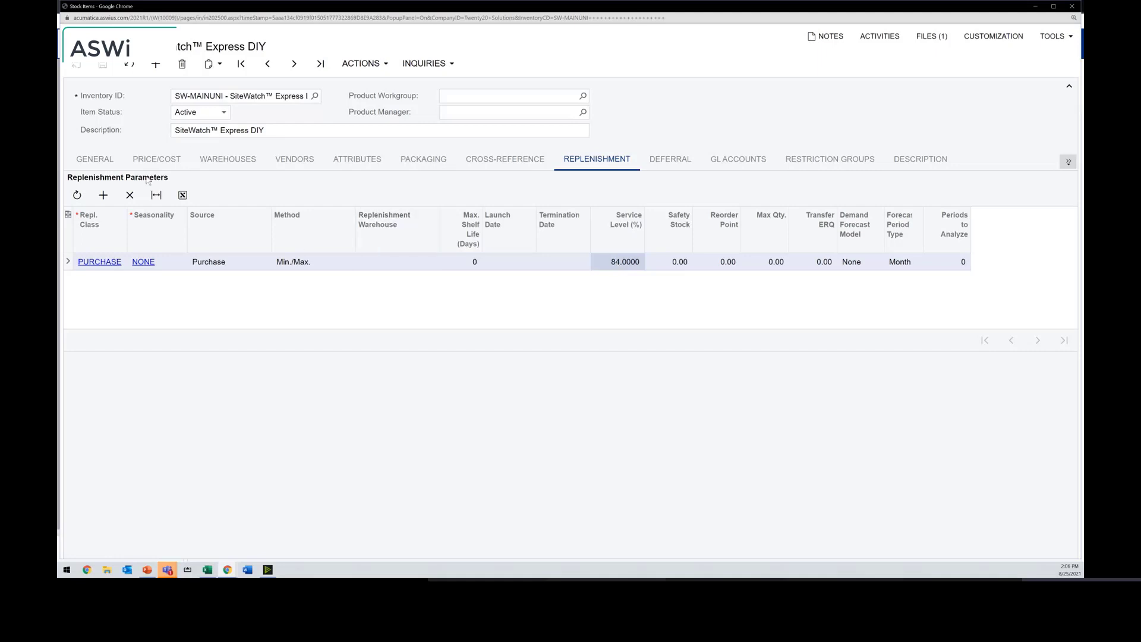
click(95, 159)
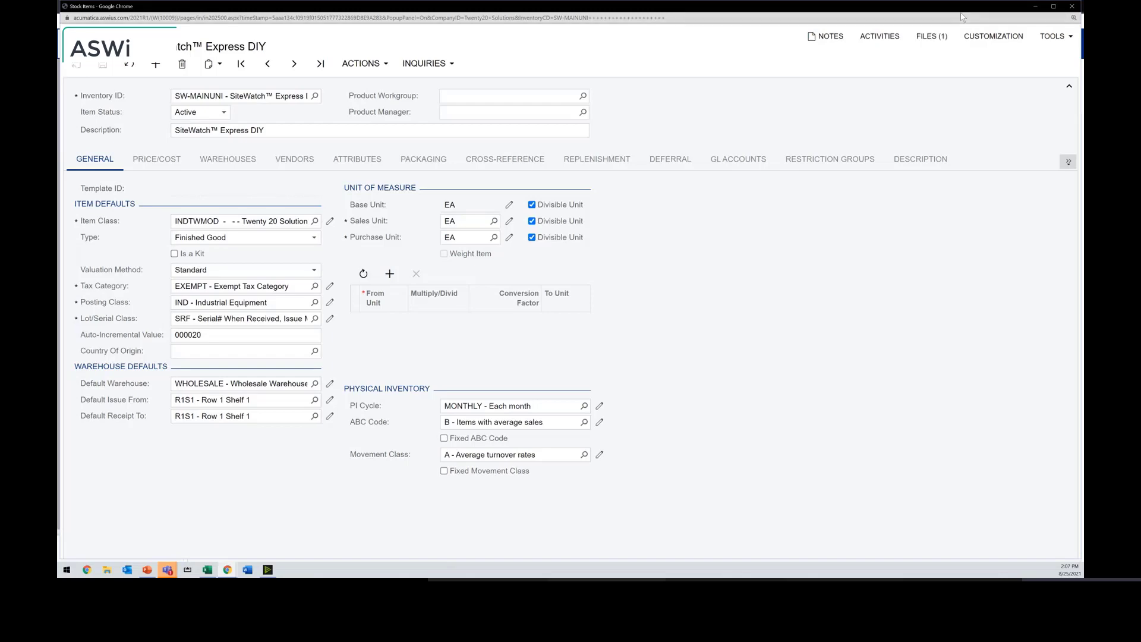
click(1072, 6)
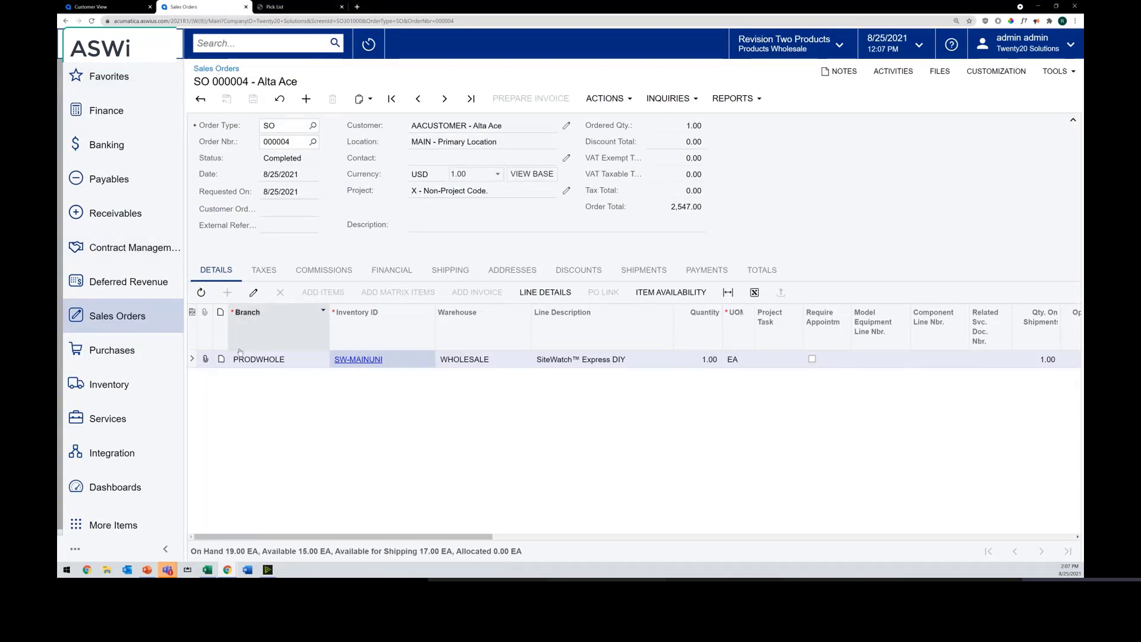
Start a new purchase order of type Normal for the vendor AA Services.
click(142, 361)
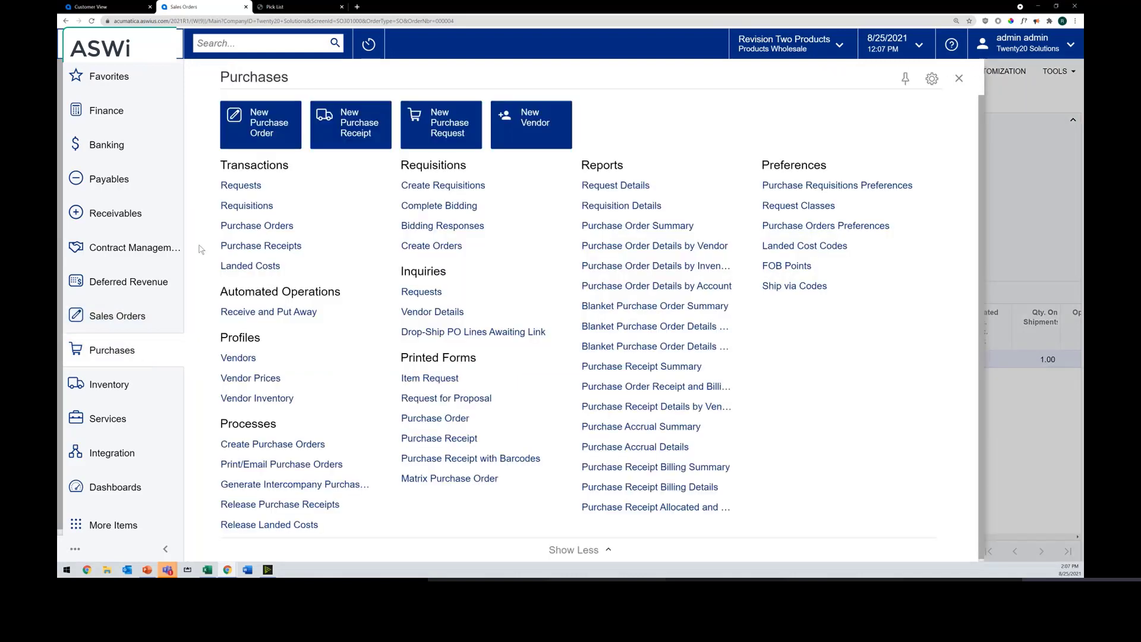
click(248, 135)
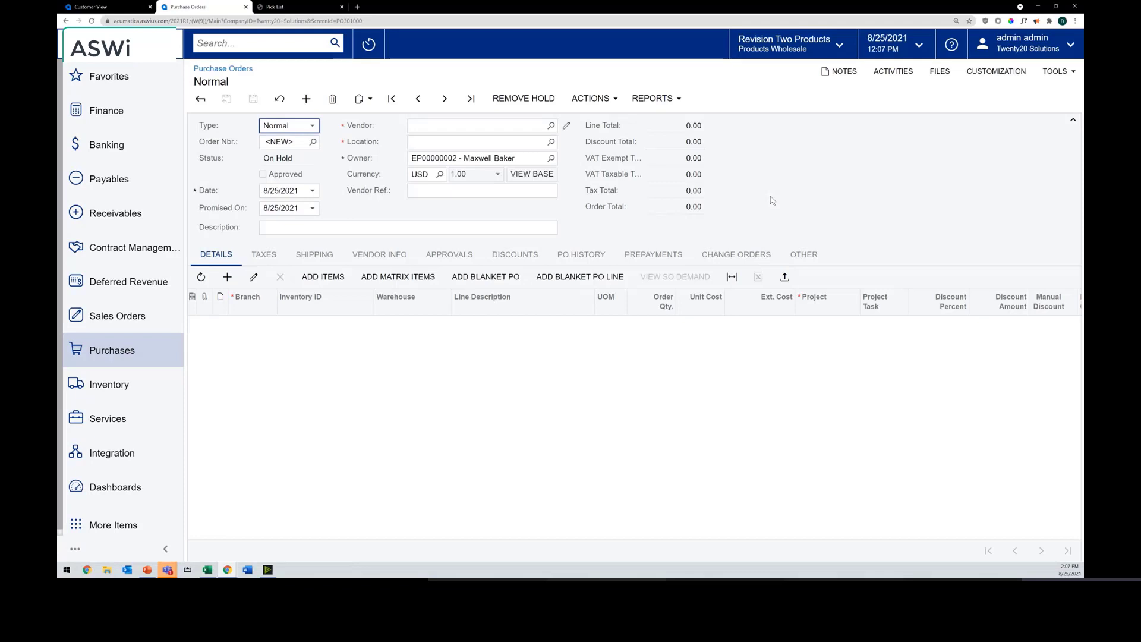
click(429, 127)
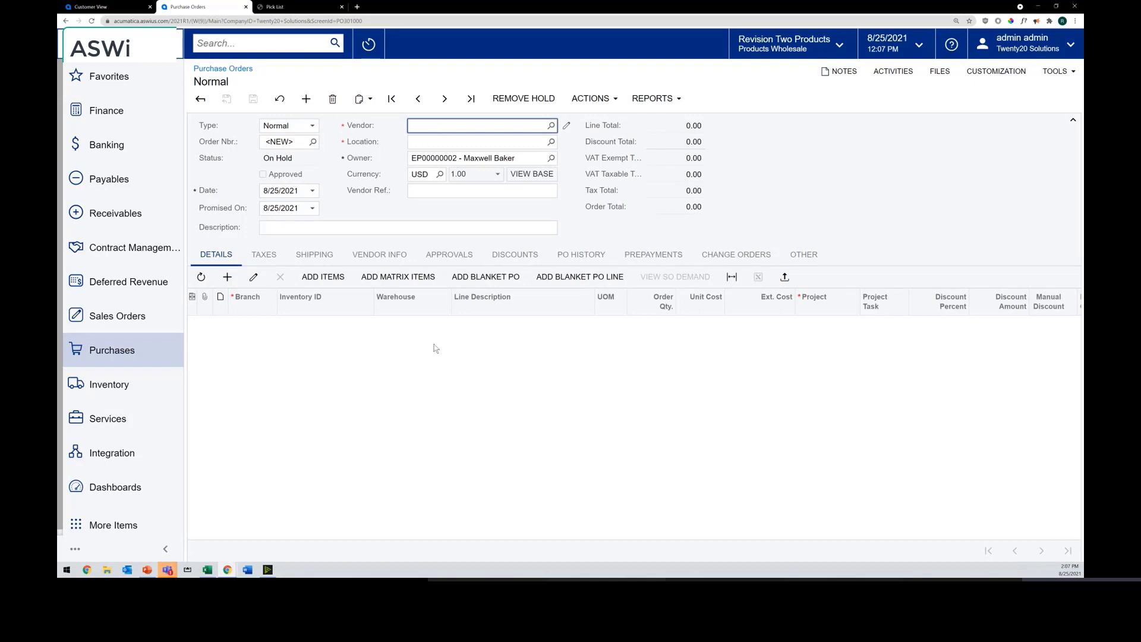
click(552, 128)
double_click(590, 240)
Add the WHOLESALE SW-MAINUNI item by searching "sw-" with Only Vendor's Items turned off, and save the purchase order.
click(321, 283)
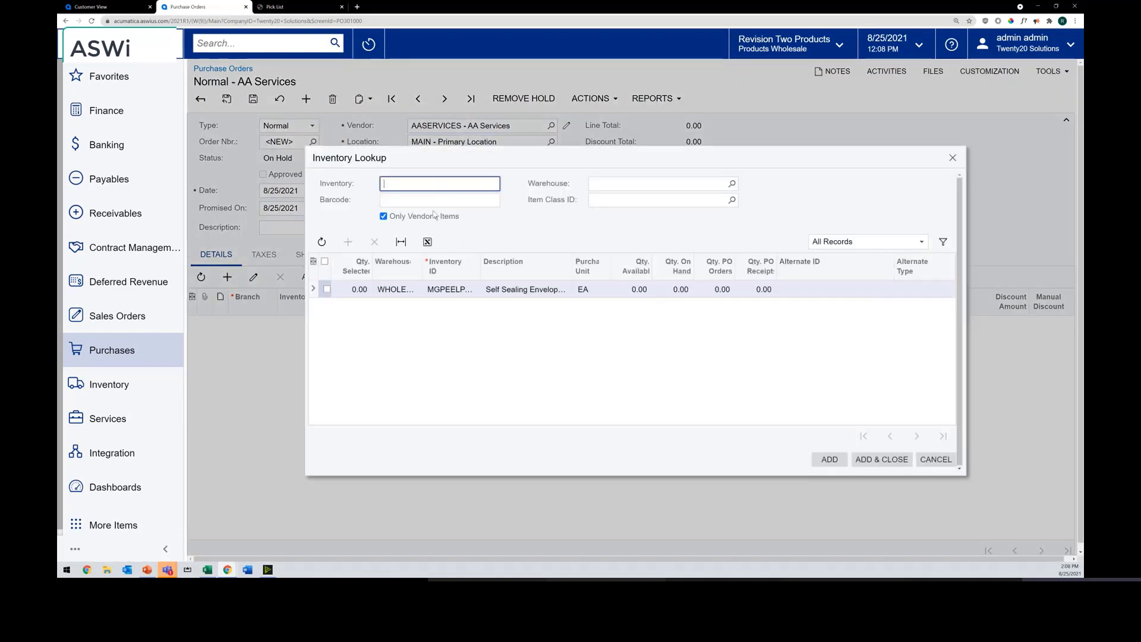
click(418, 216)
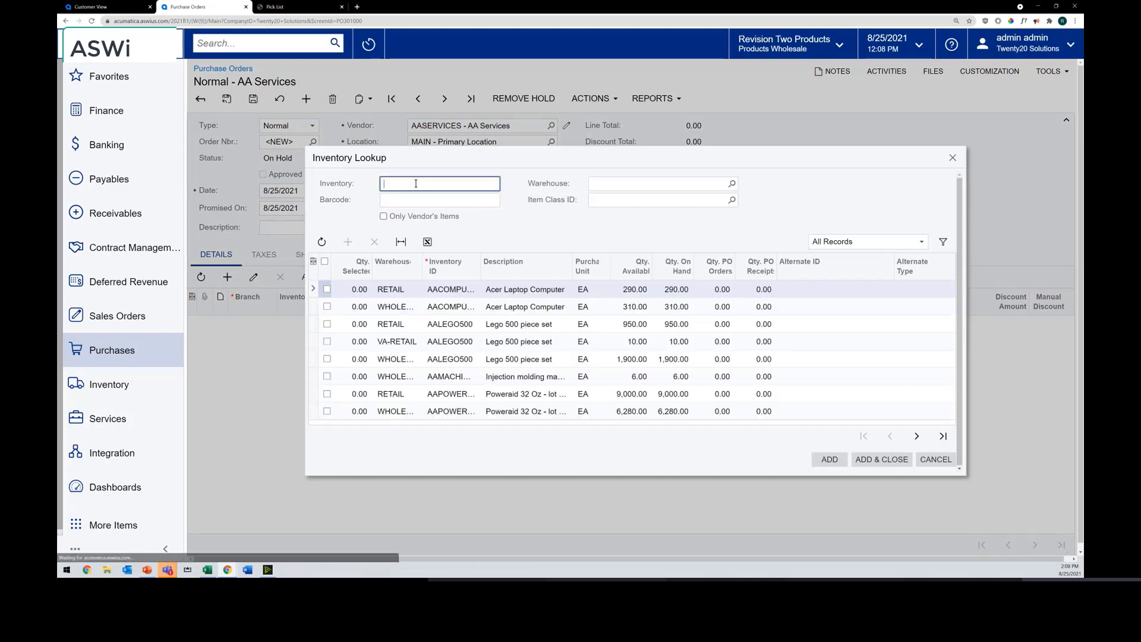
text(sw)
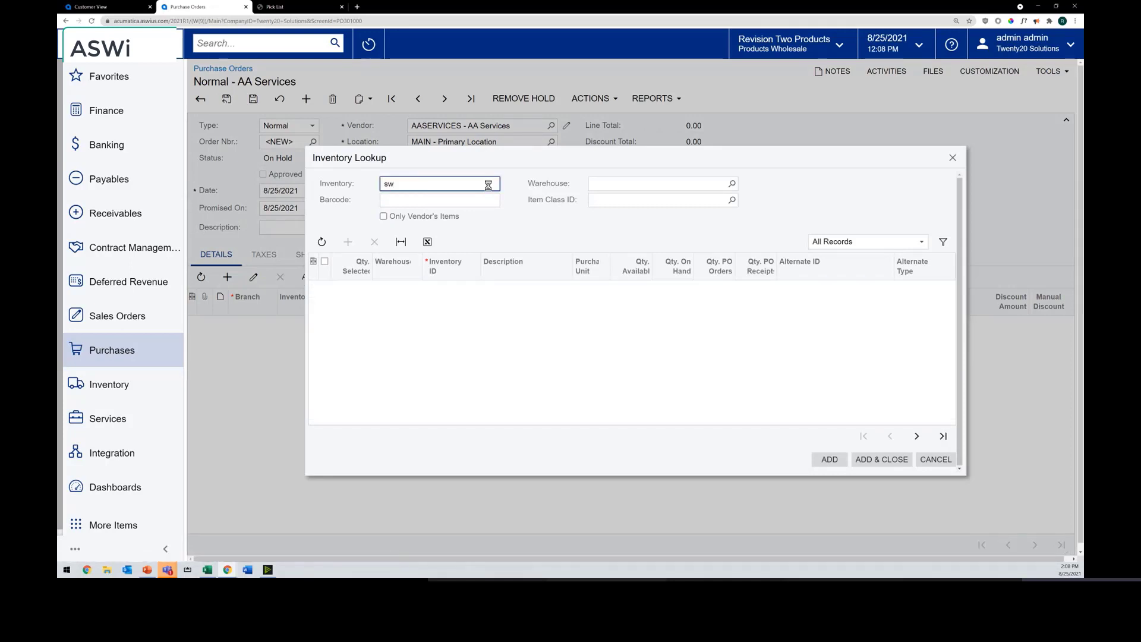
text(-)
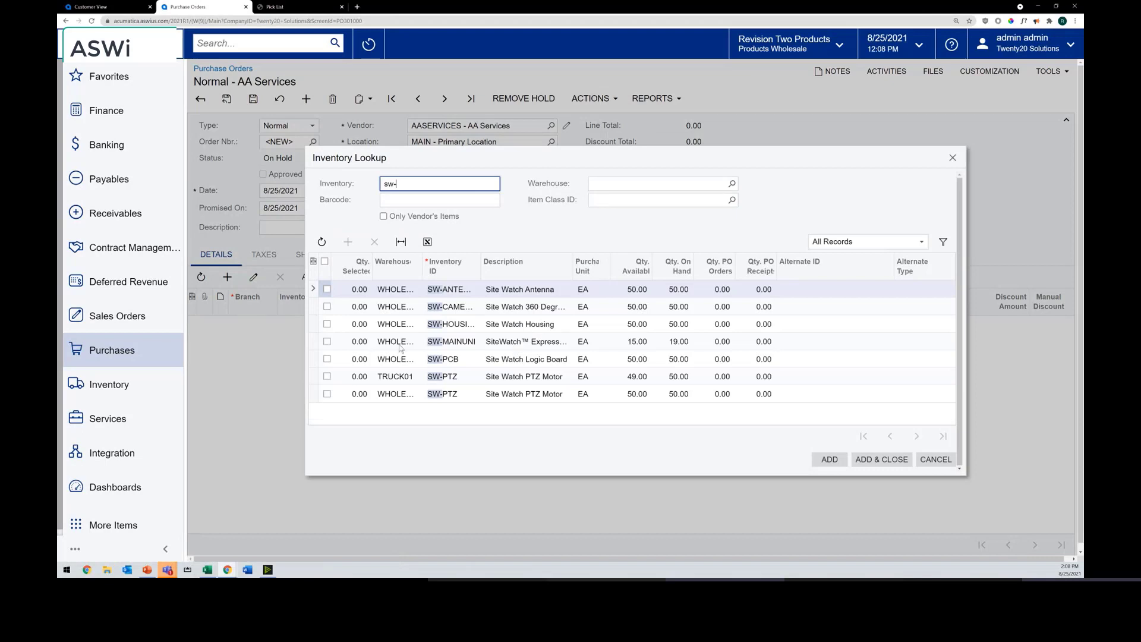
click(327, 341)
click(889, 461)
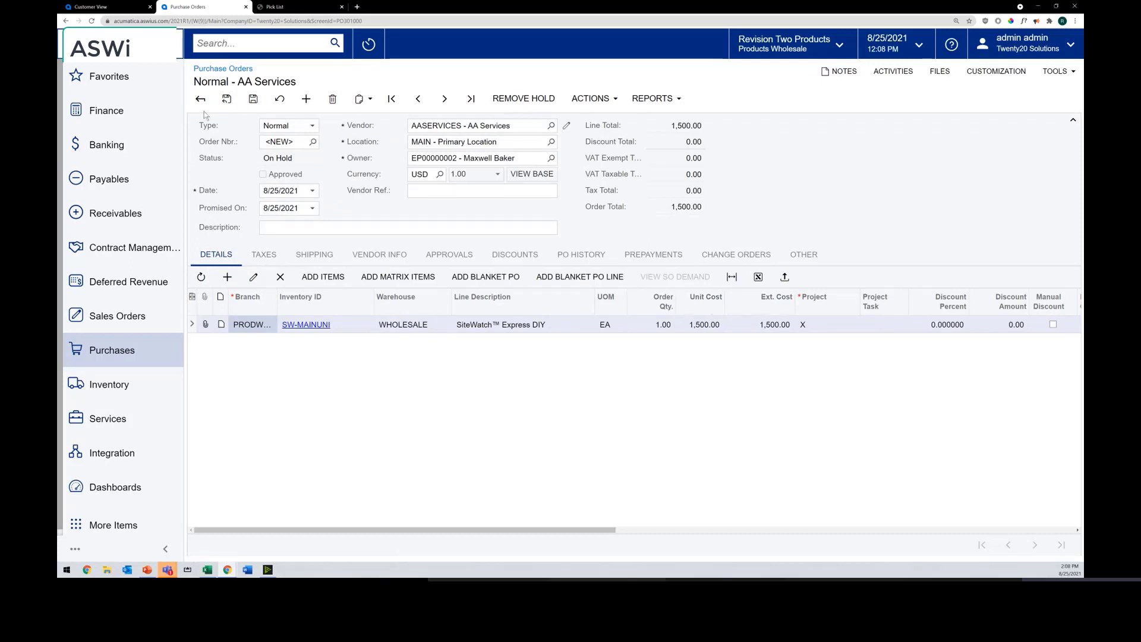
click(253, 100)
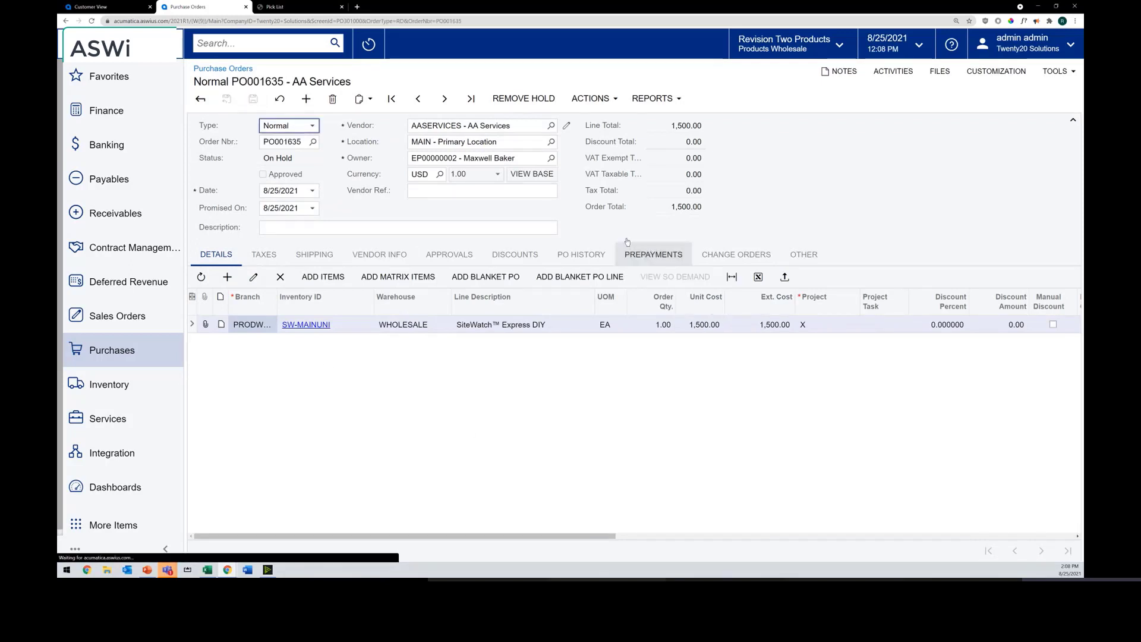
Check the available order types, remove the purchase order's hold and approve it, and put it back on hold.
click(312, 127)
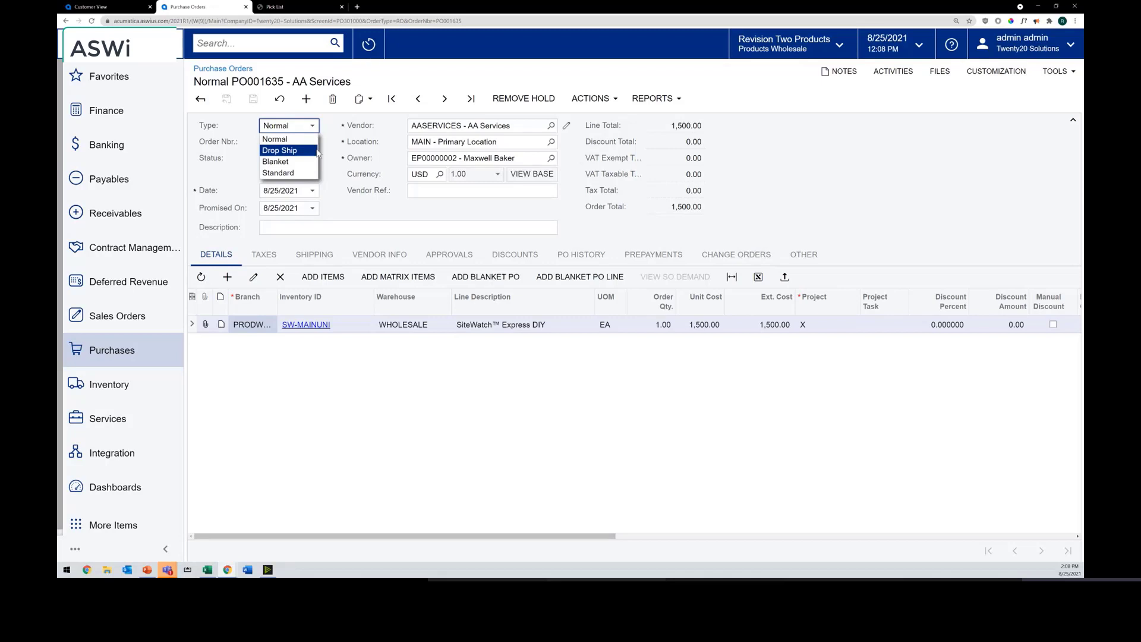
click(307, 127)
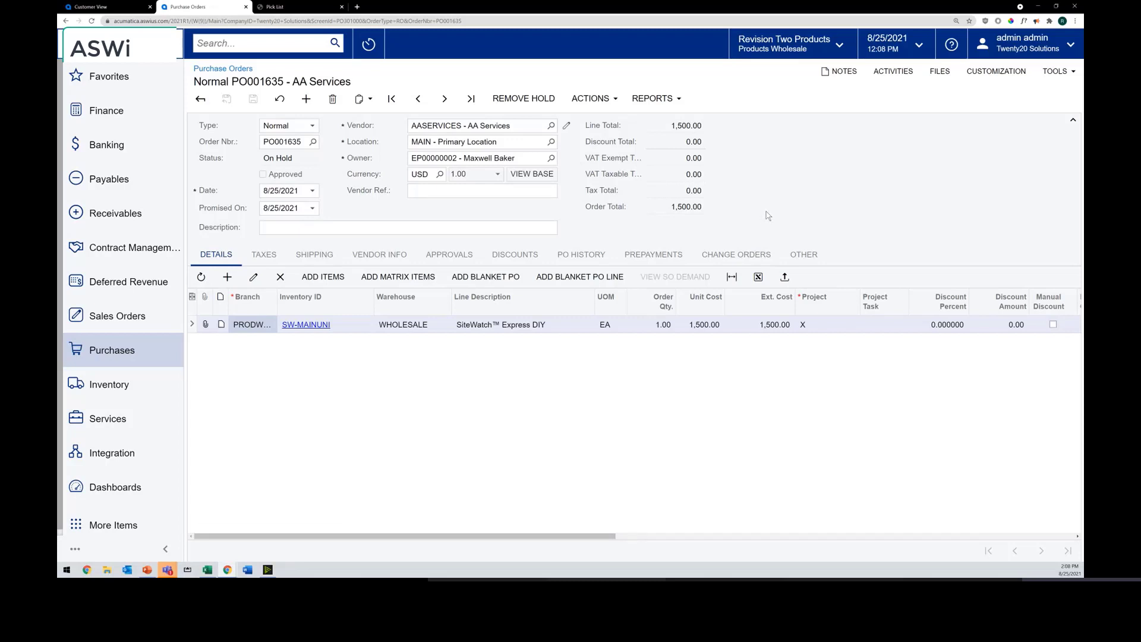
click(520, 99)
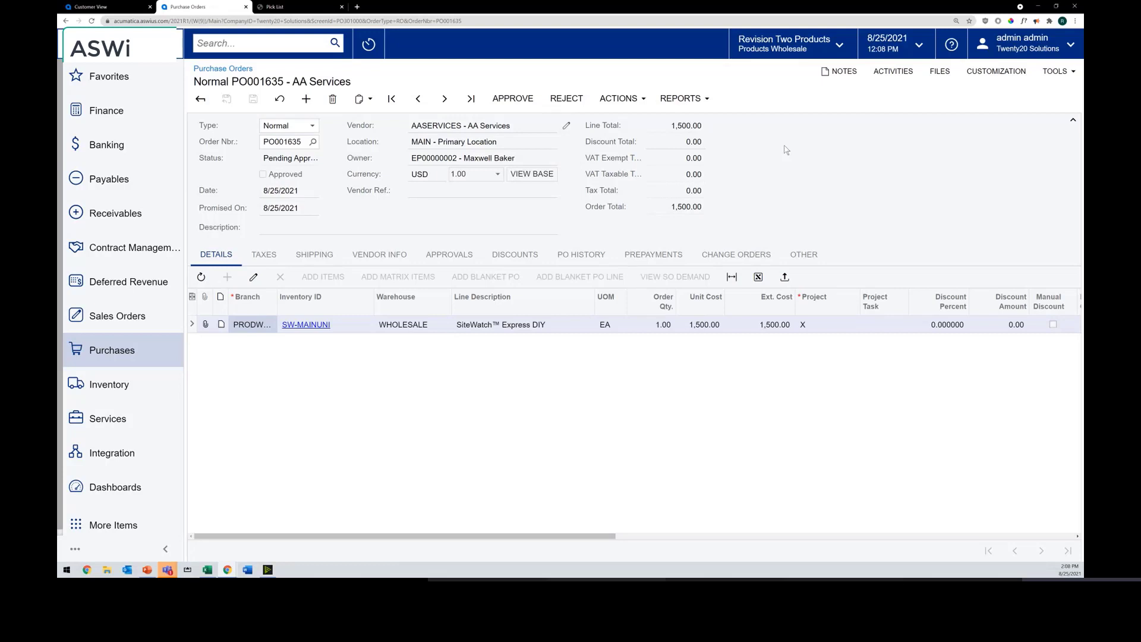
click(516, 98)
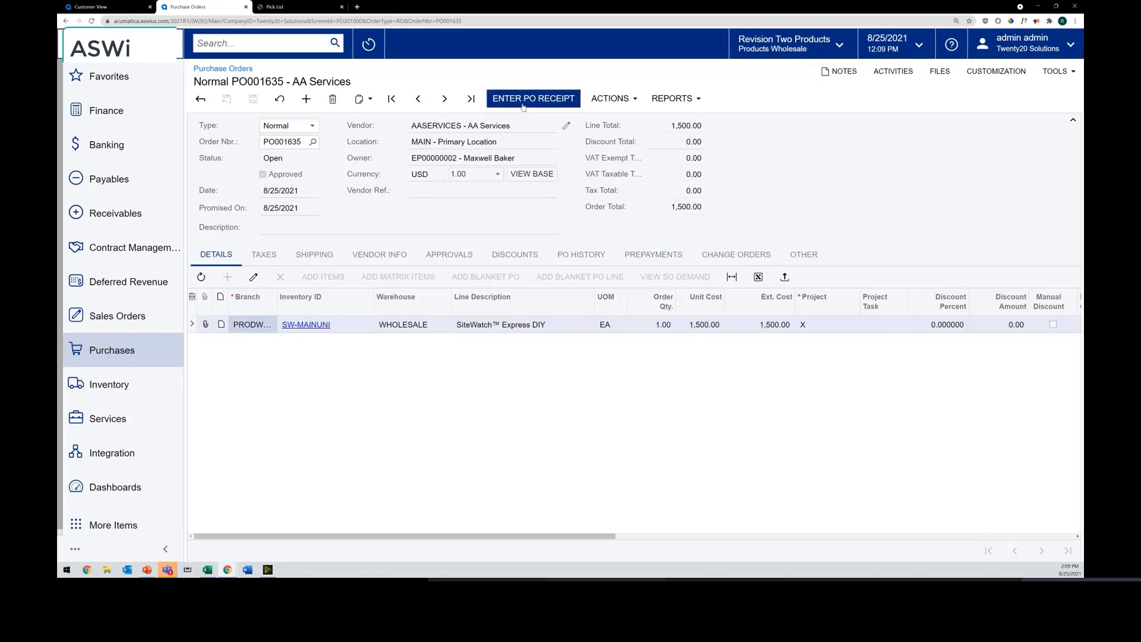
click(612, 99)
click(606, 117)
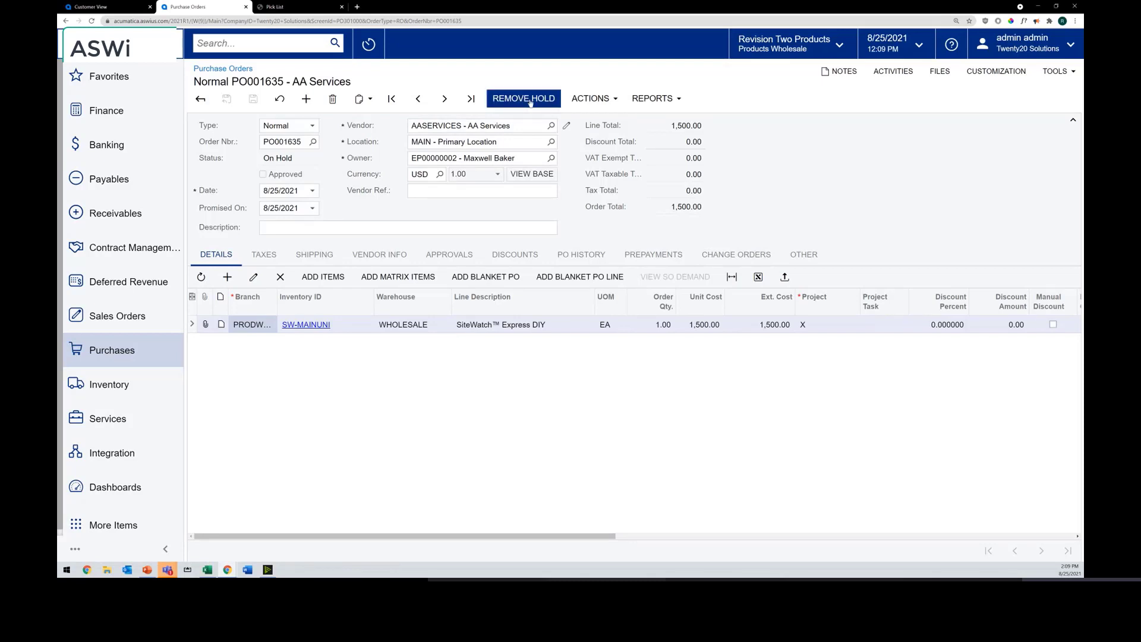
Remove the purchase order's hold and review the assignee and workgroup of its approval.
click(531, 100)
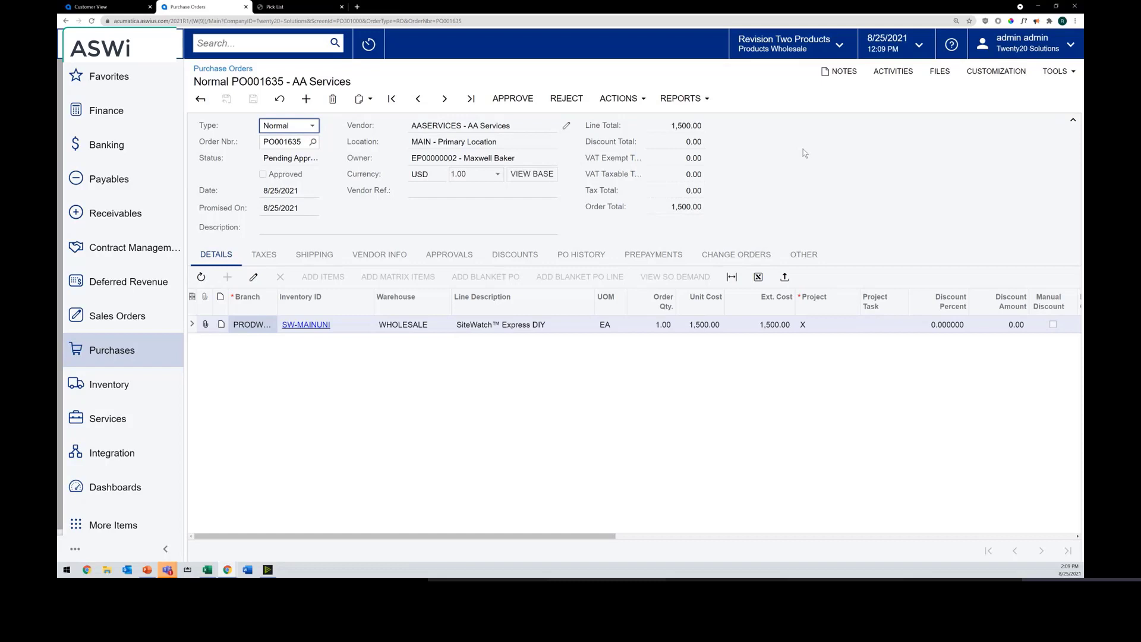
click(445, 259)
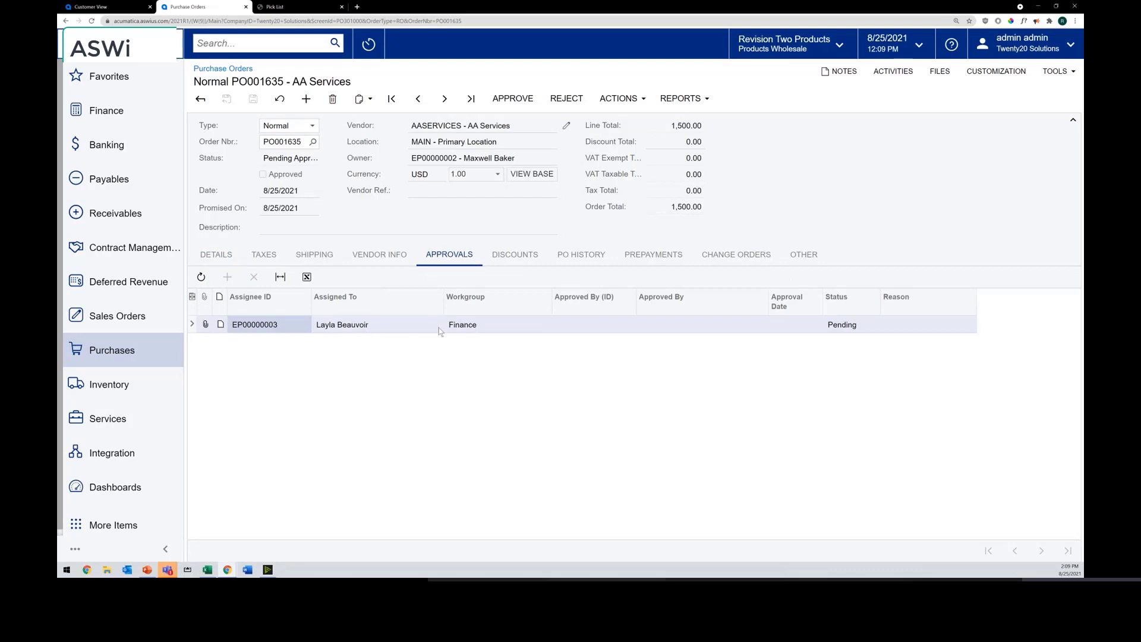
click(414, 331)
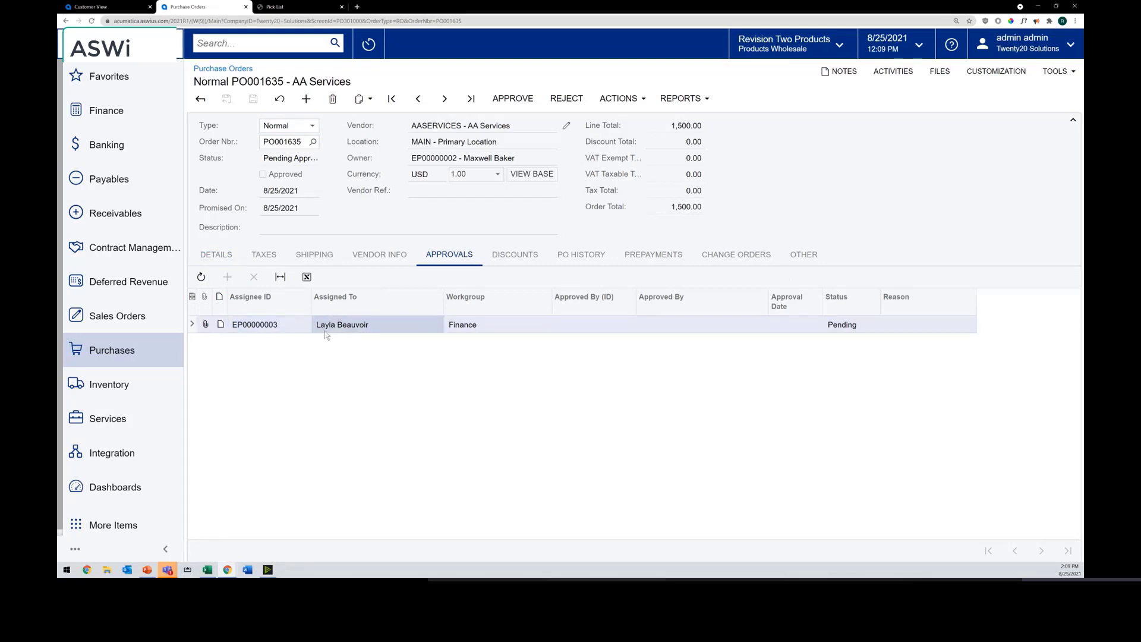
click(522, 326)
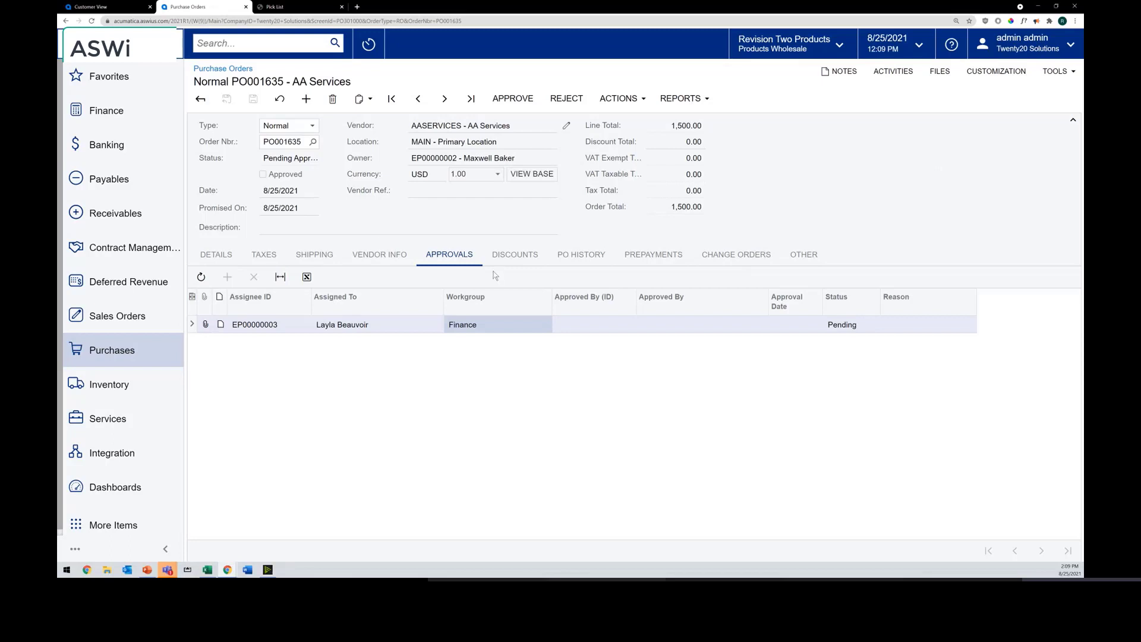
click(217, 253)
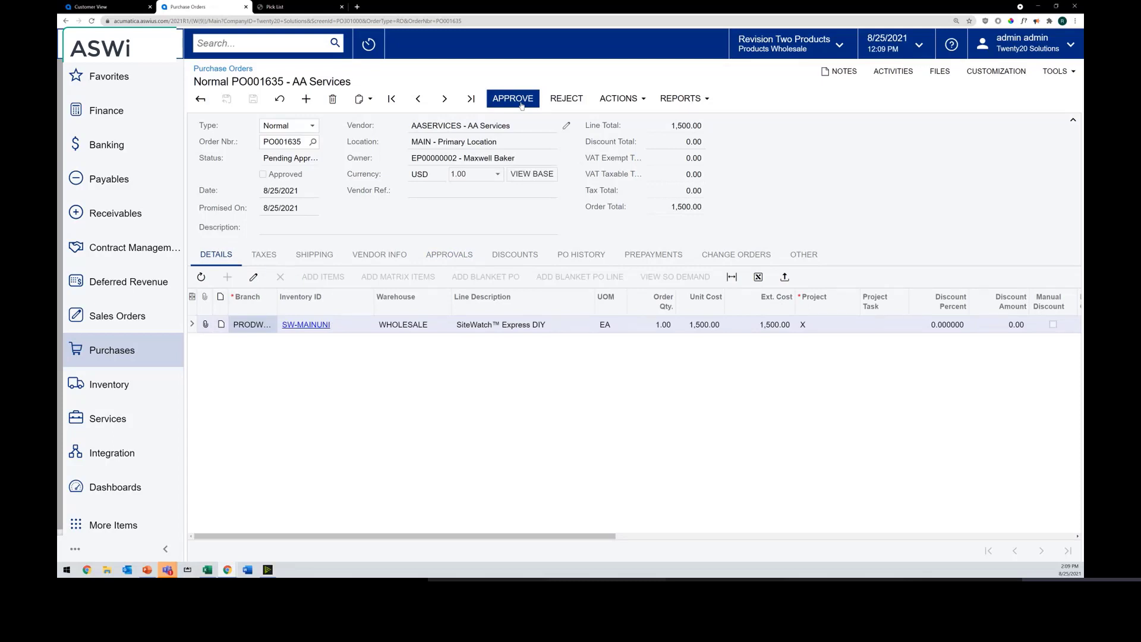
Approve the purchase order and email it to the vendor.
click(520, 104)
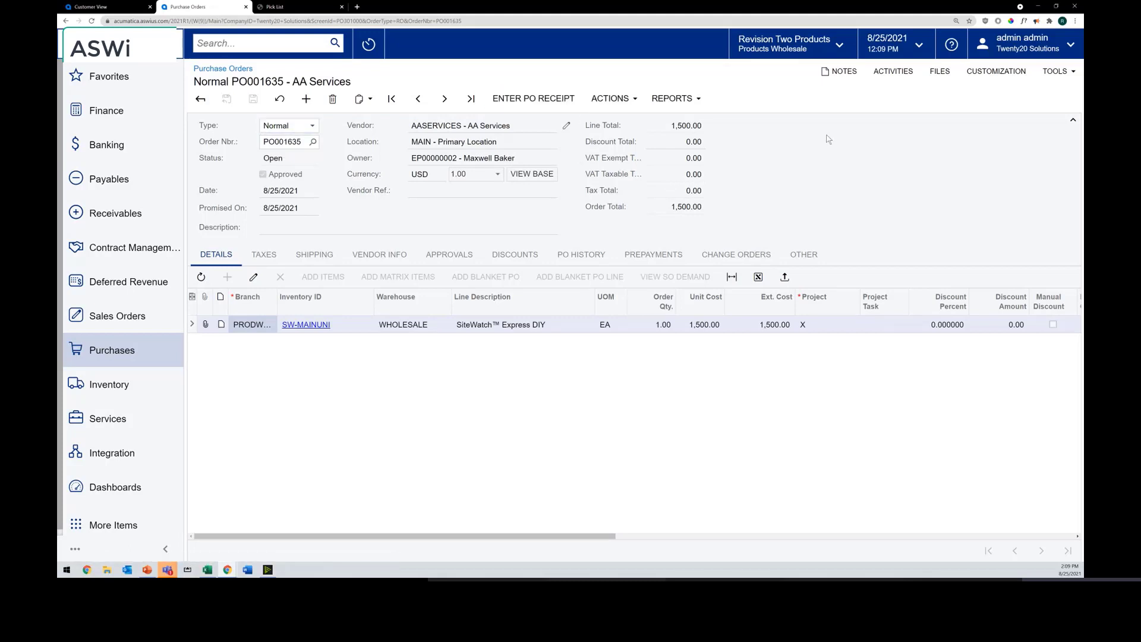
click(623, 109)
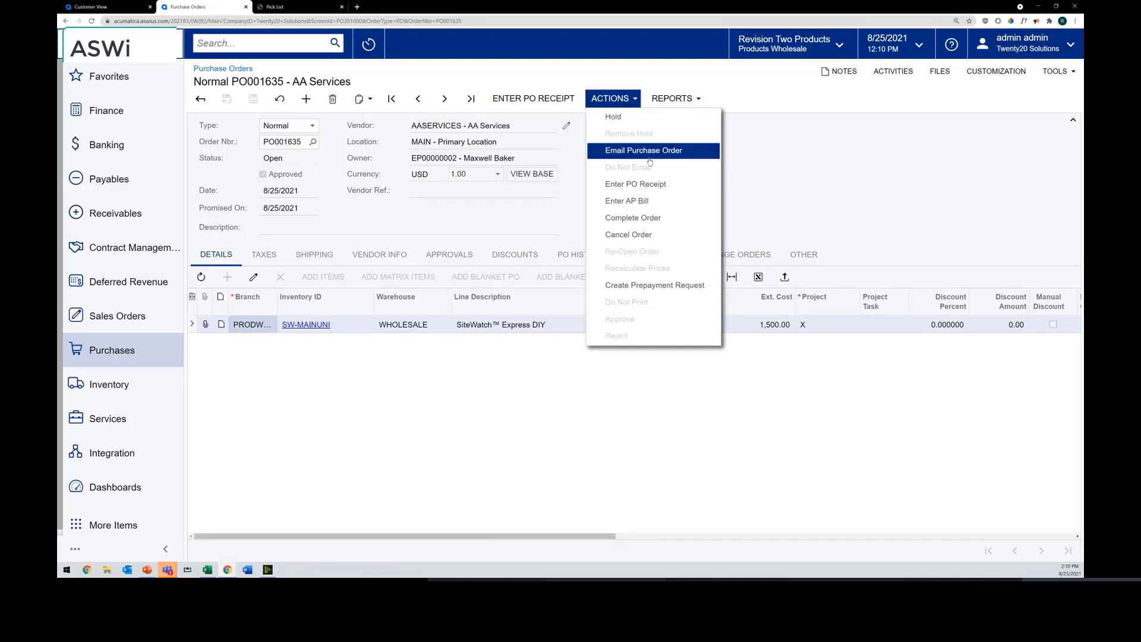
click(686, 155)
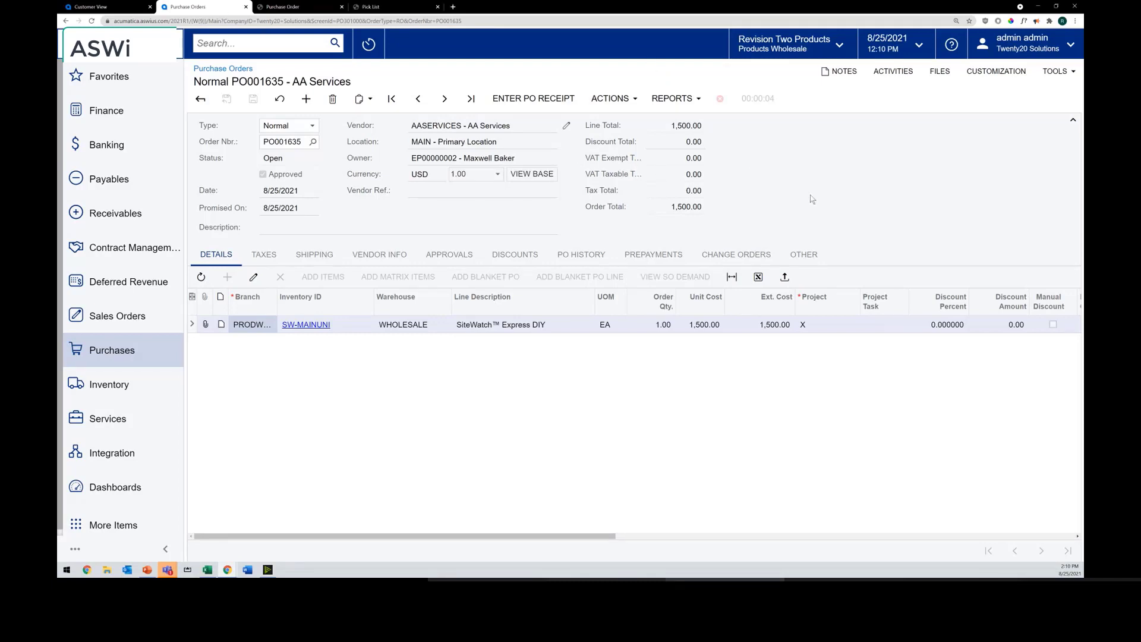
Create and release the order's PO receipt with the vendor reference number filled in and Create Bill turned off.
click(550, 106)
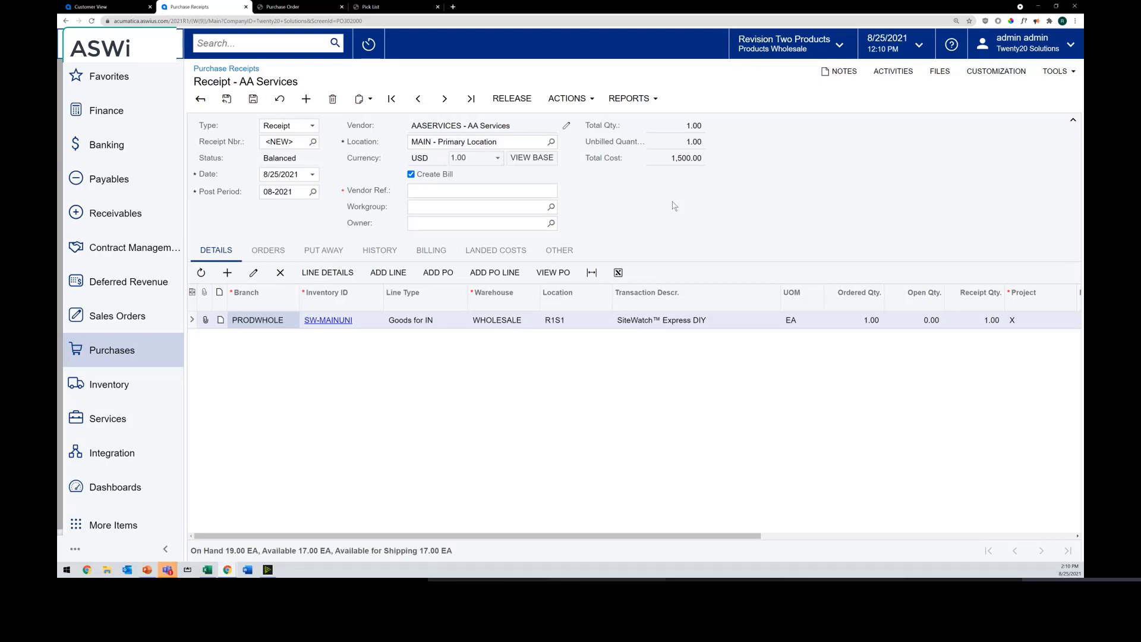
click(451, 190)
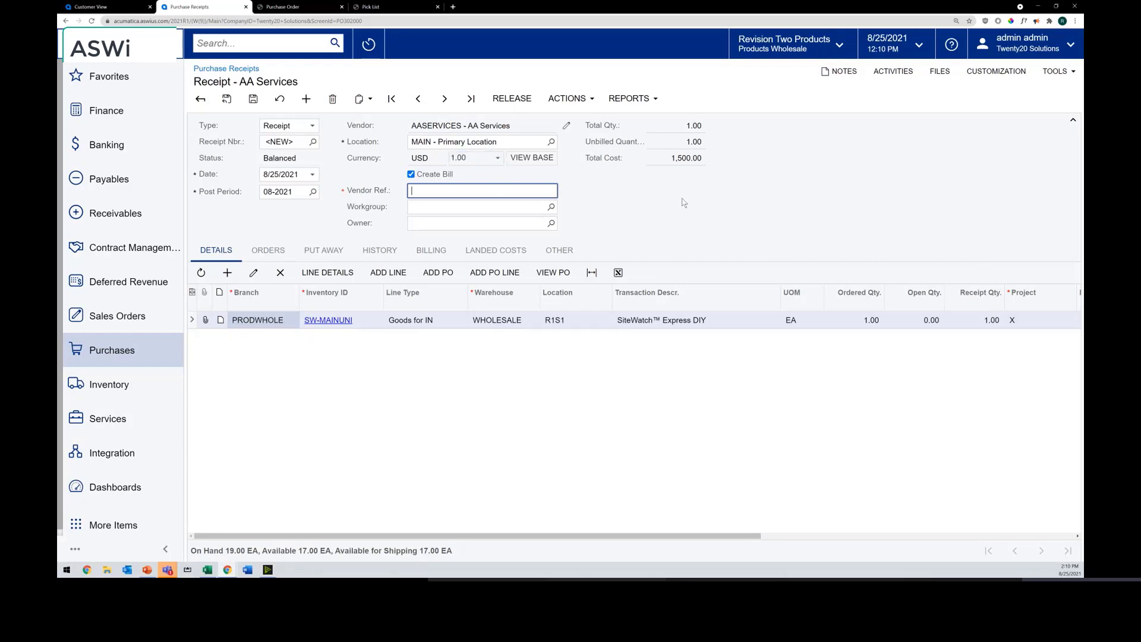
text(05640561)
click(682, 202)
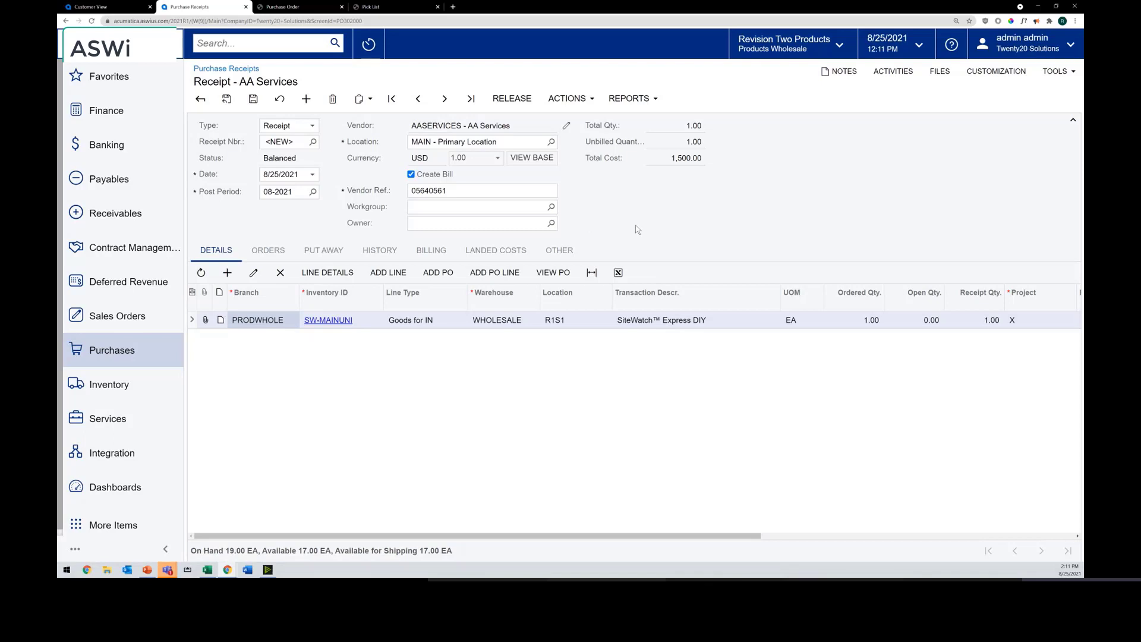
click(434, 174)
click(527, 97)
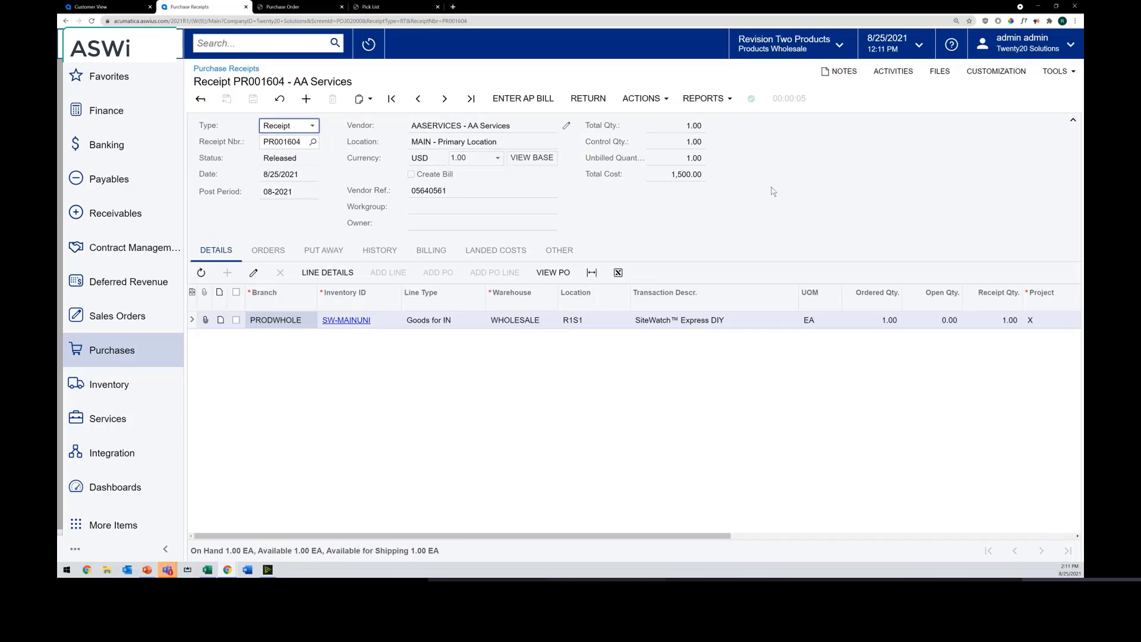
Review the receipt line's type, warehouse location and description, and view the stock item record of SW-MAINUNI.
click(414, 325)
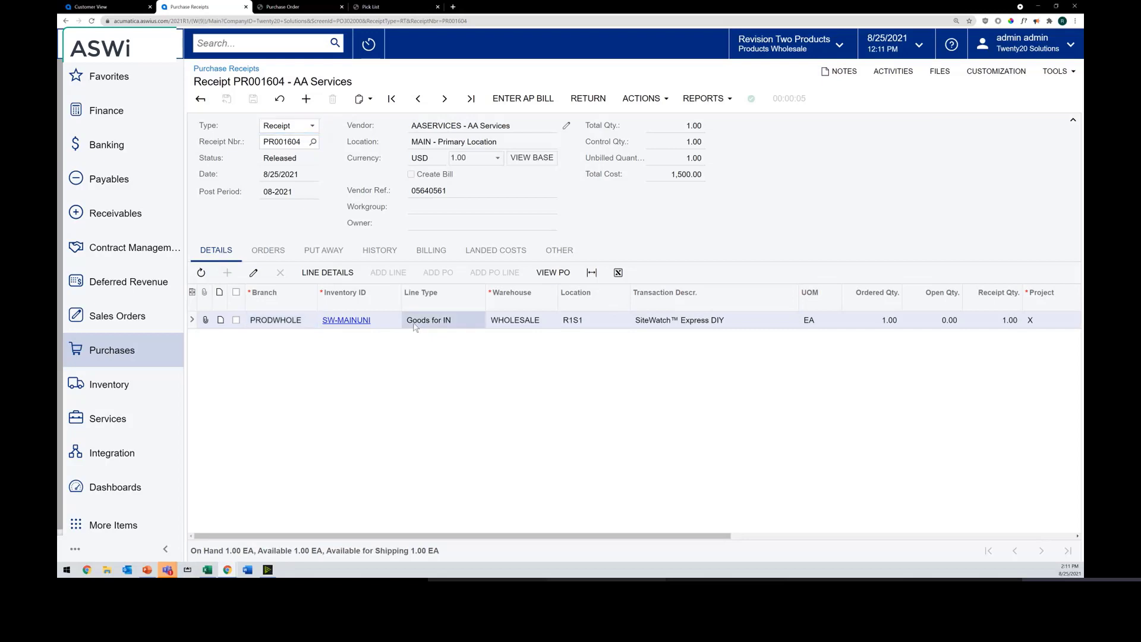
click(626, 327)
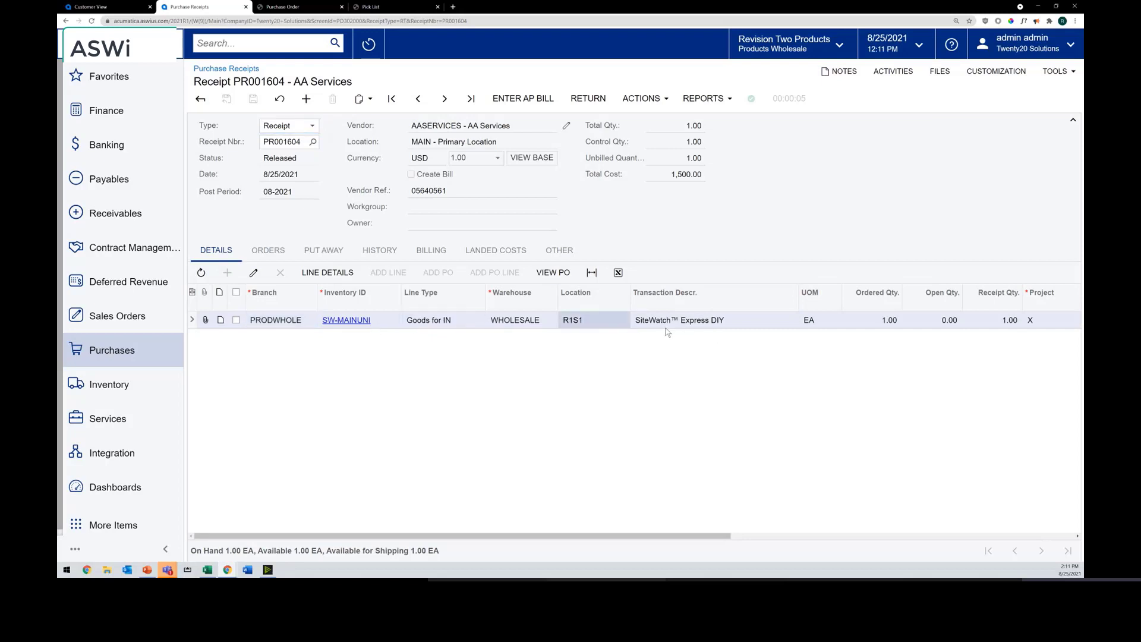
click(666, 327)
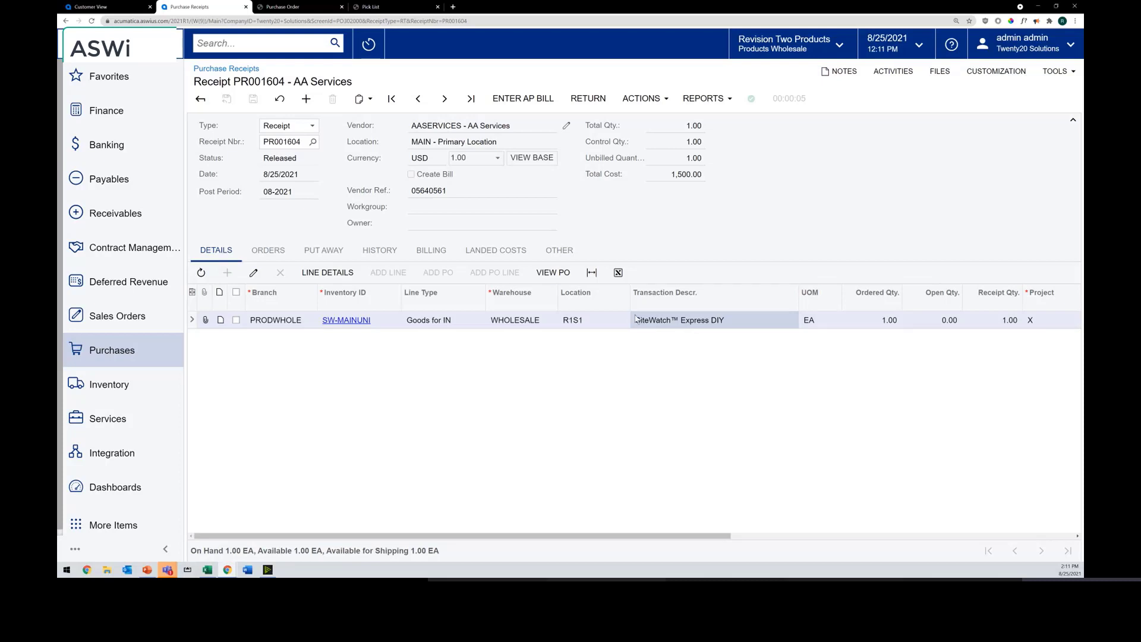
click(605, 325)
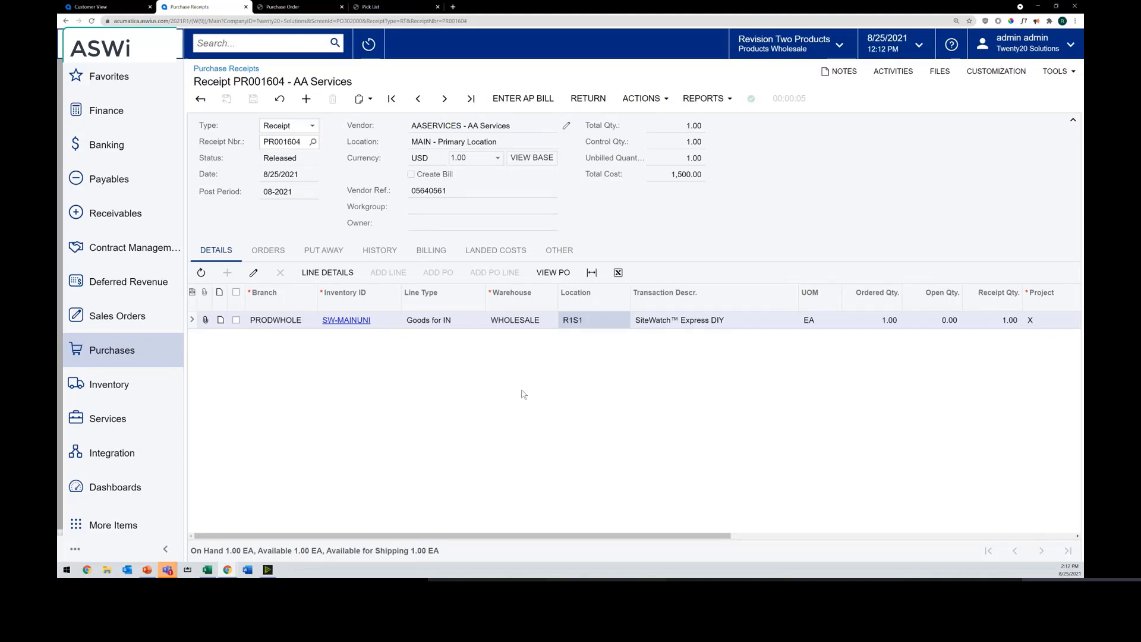
click(347, 320)
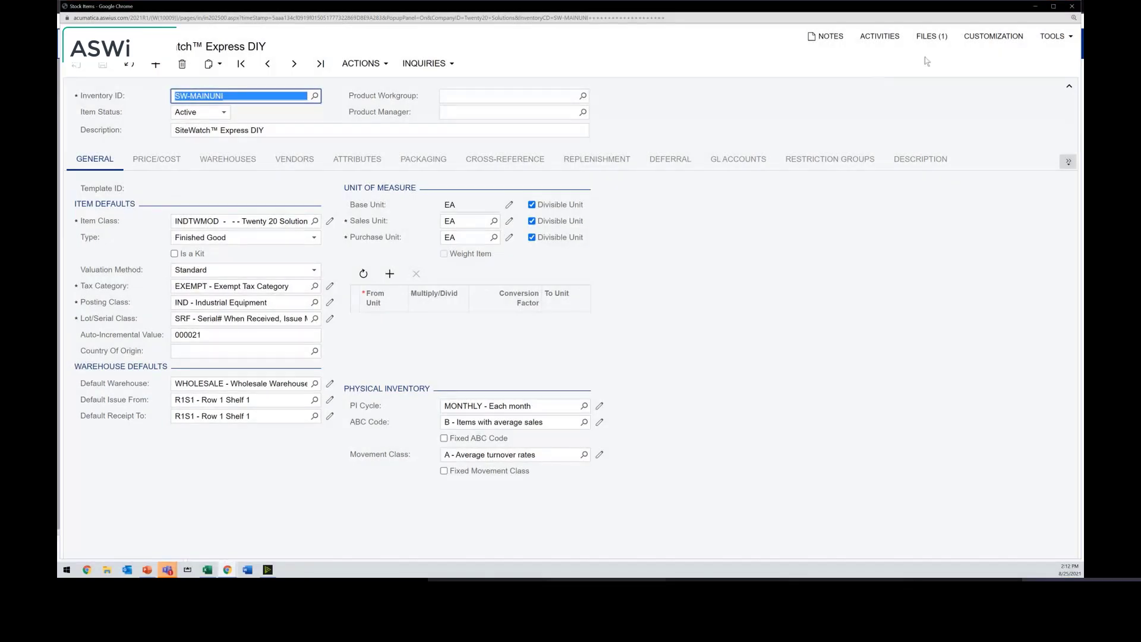
click(1073, 7)
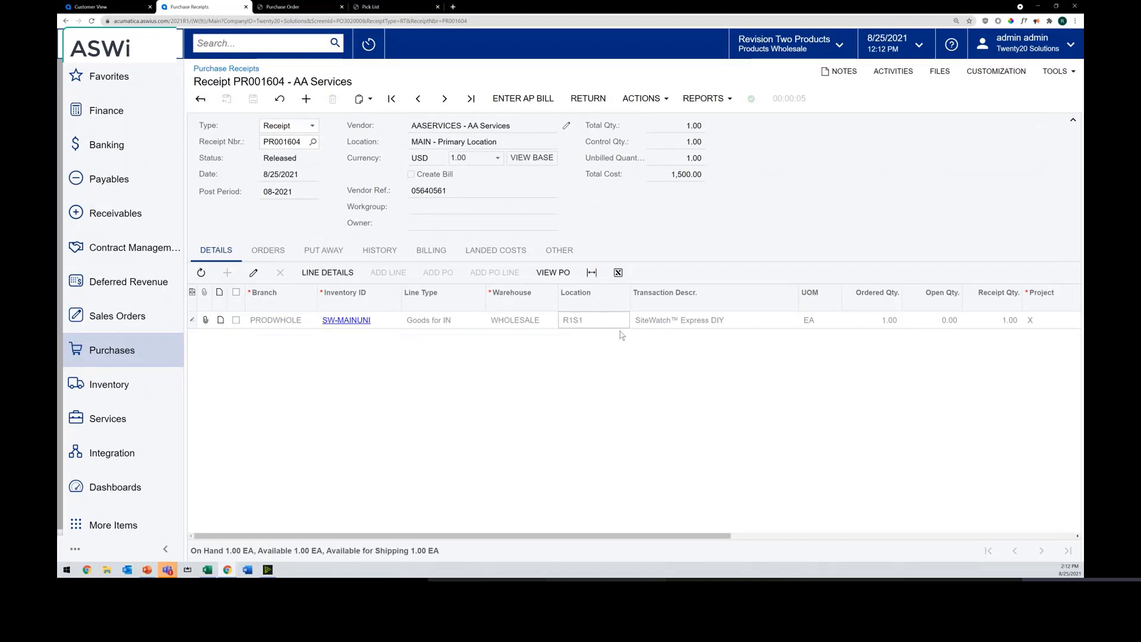
click(674, 323)
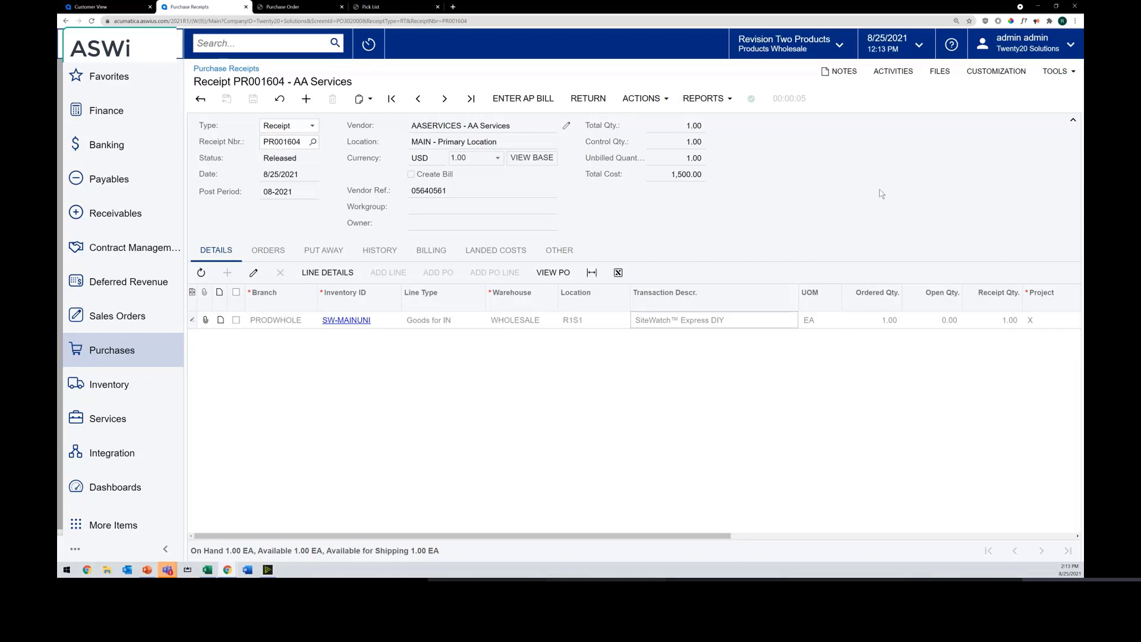
Check the tasks and activities of the receipt, and review the vendor's activities in its vendor record.
click(887, 73)
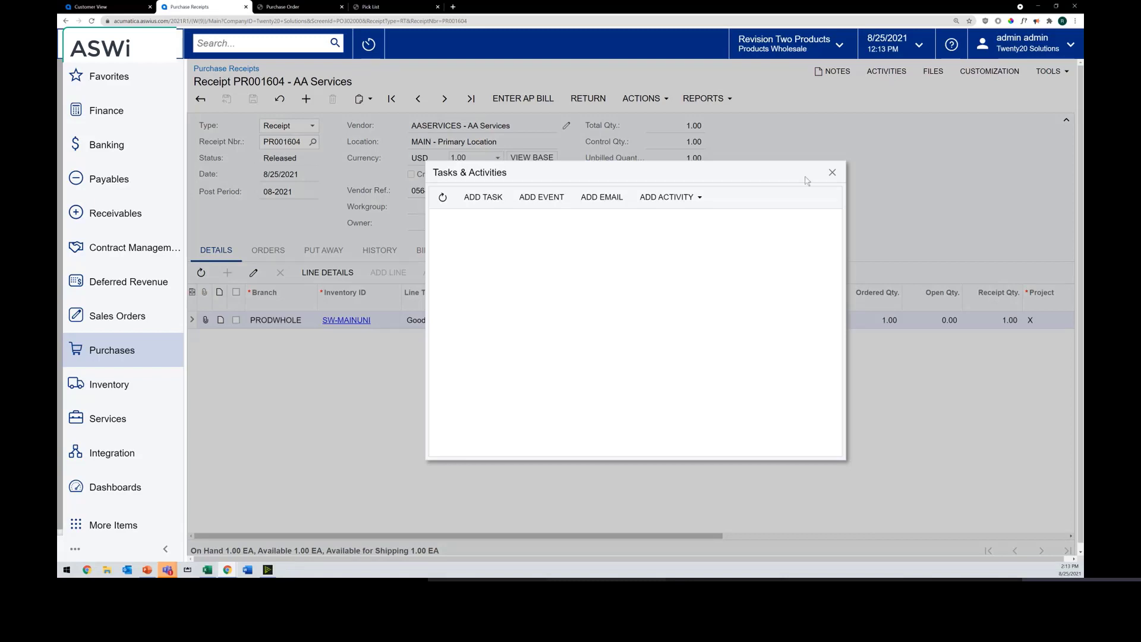
click(831, 172)
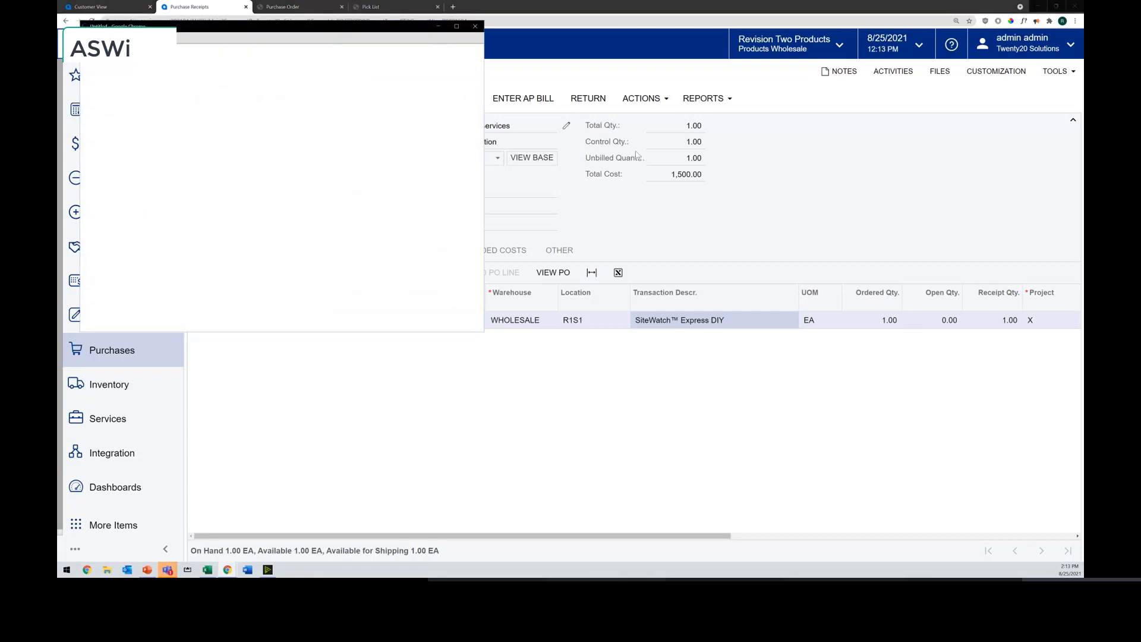
click(456, 27)
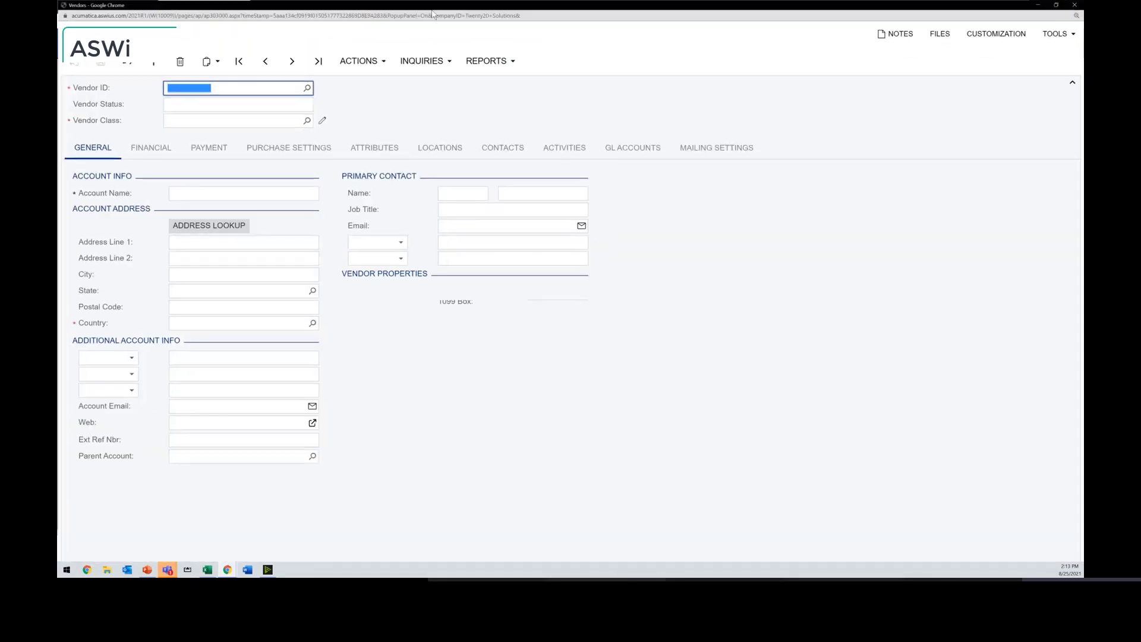
click(557, 149)
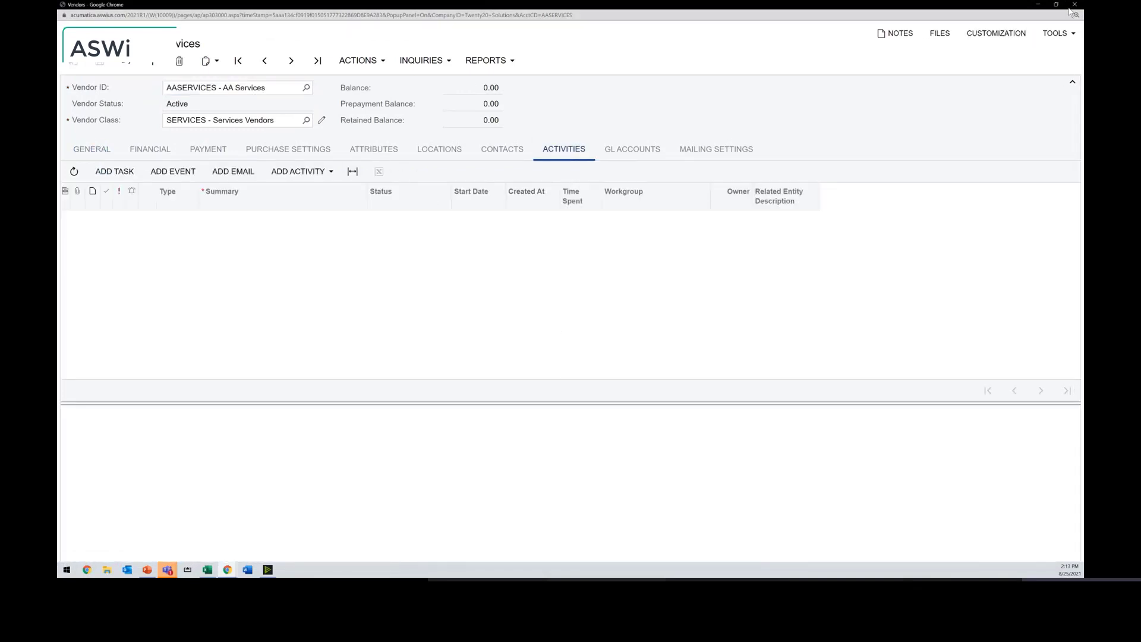
click(307, 88)
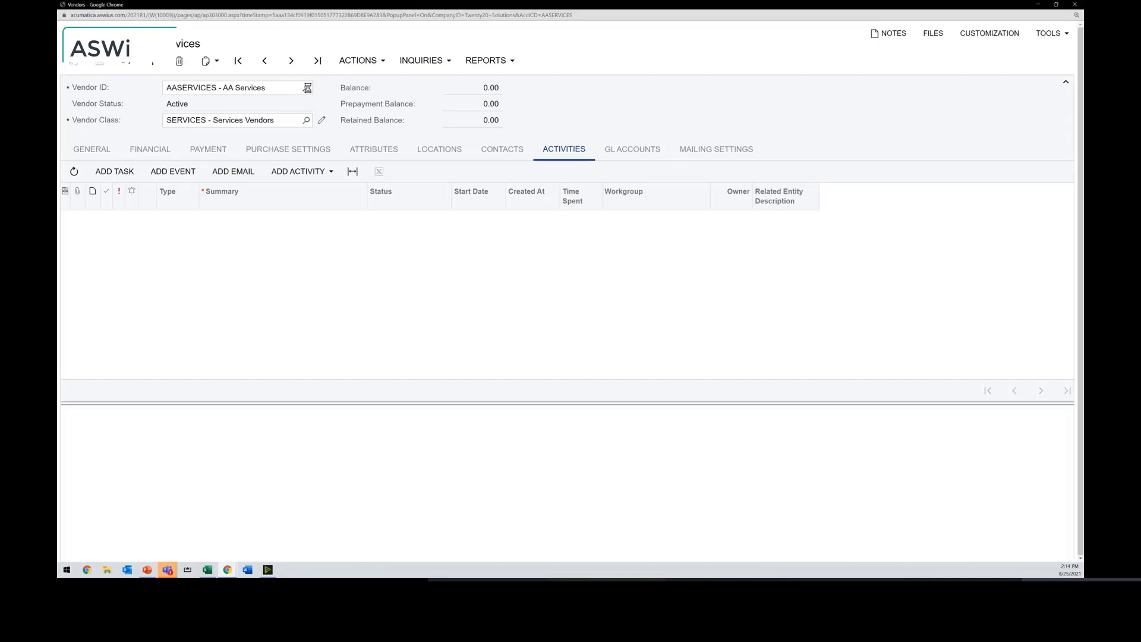
double_click(296, 188)
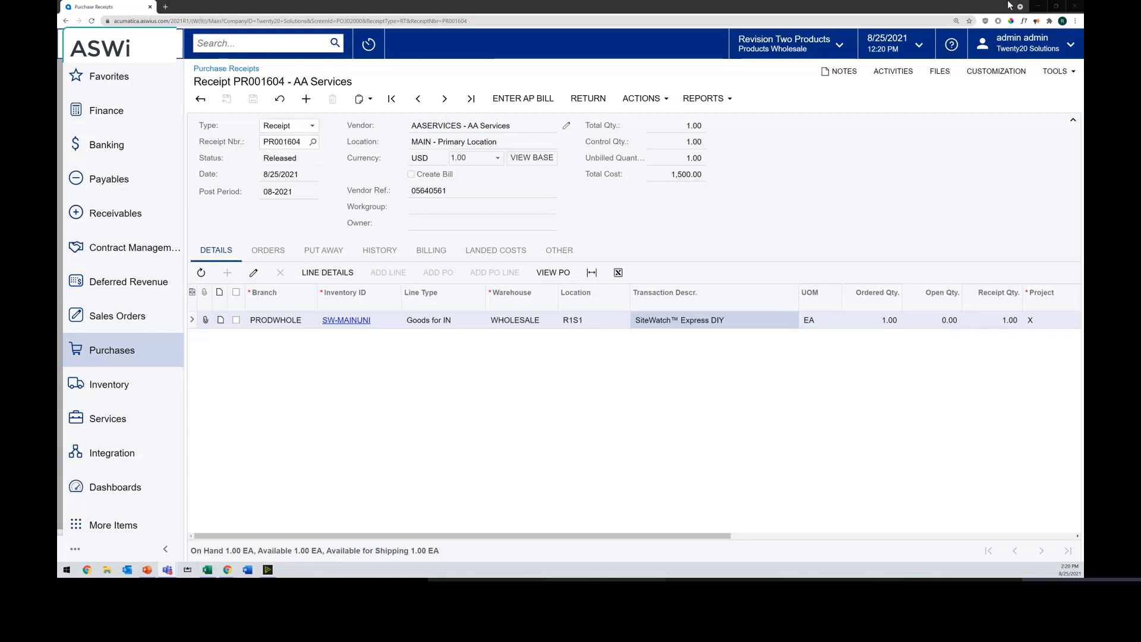
Reuse the receipt page's address in a second browser tab to open the customer portal at acumatica.aswius.com/2021R1portal.
click(215, 21)
key(ctrl+c)
right_click(130, 19)
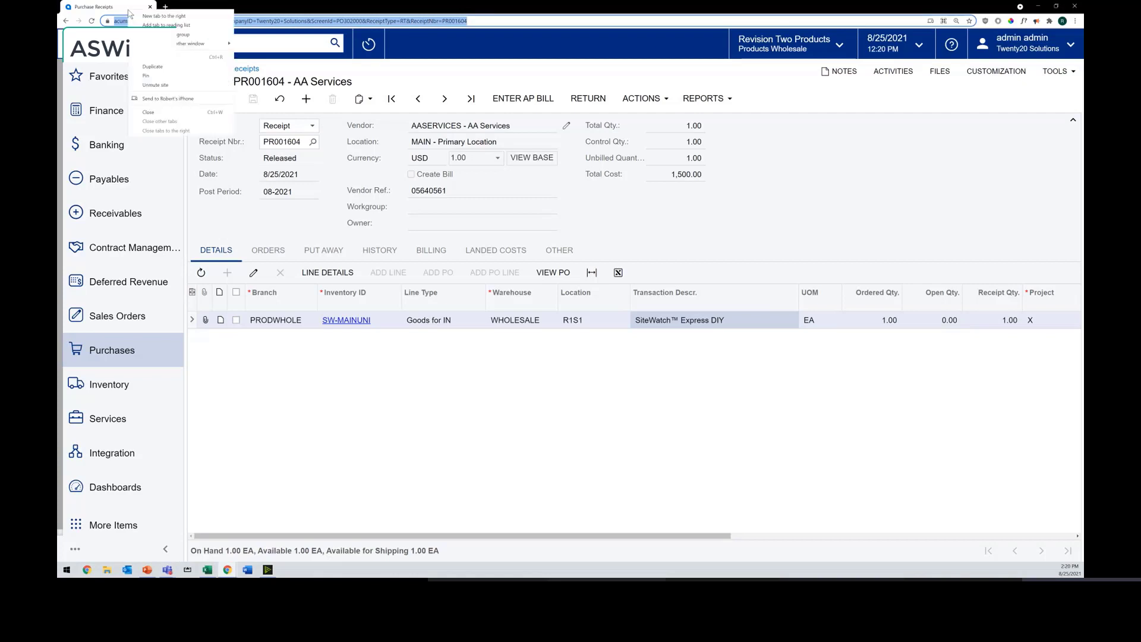
click(159, 72)
key(ctrl+t)
key(ctrl+v)
key(Return)
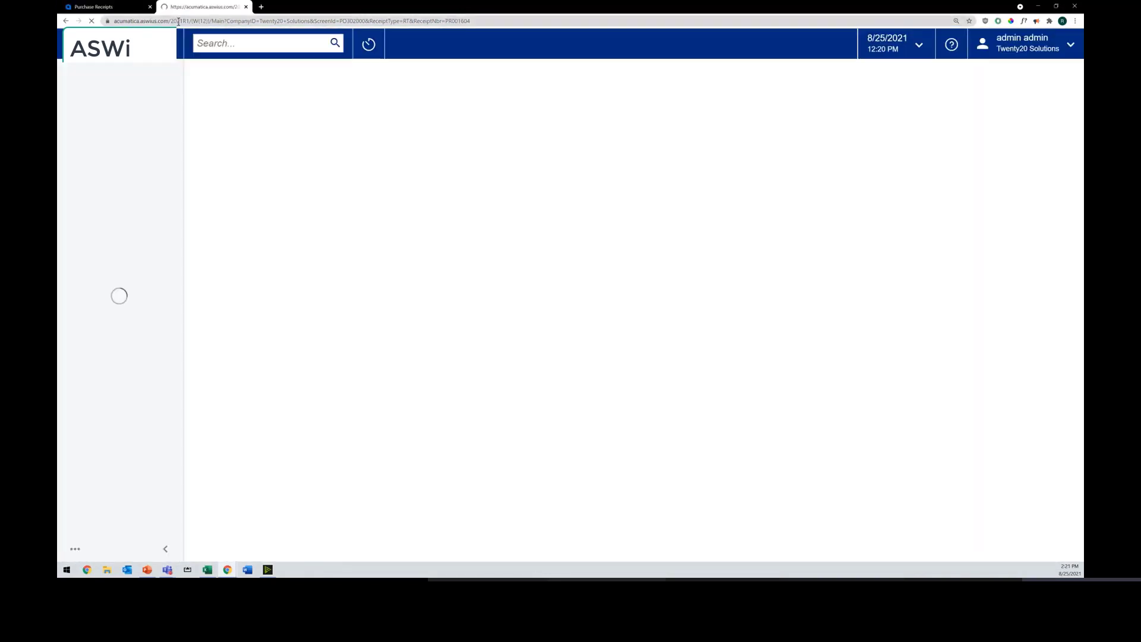
click(190, 22)
click(190, 22)
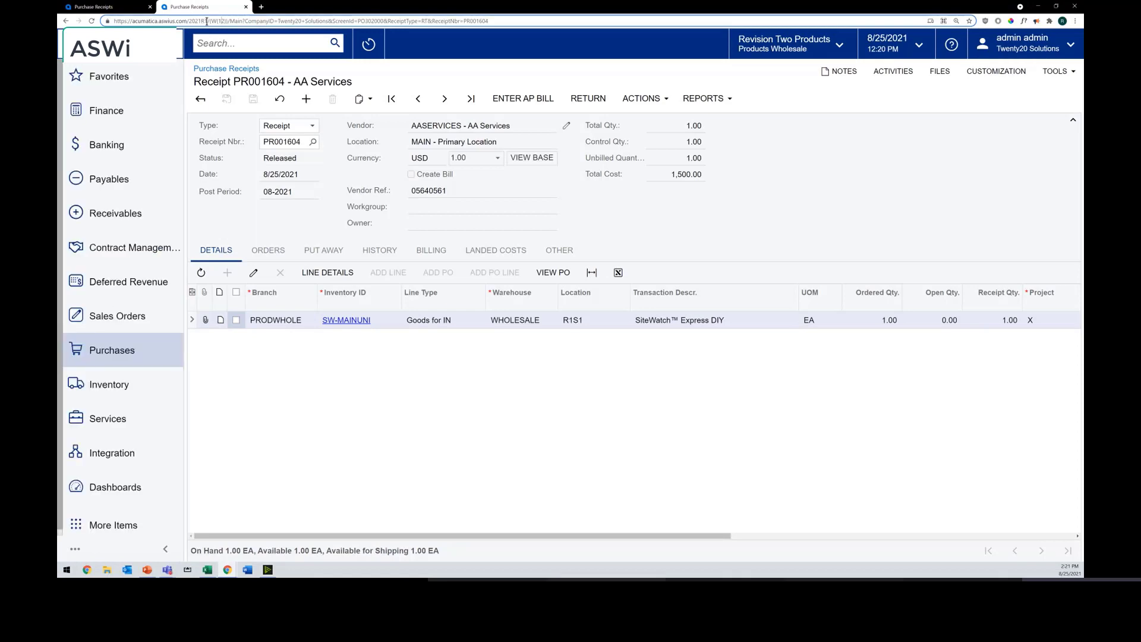
drag(206, 20, 666, 58)
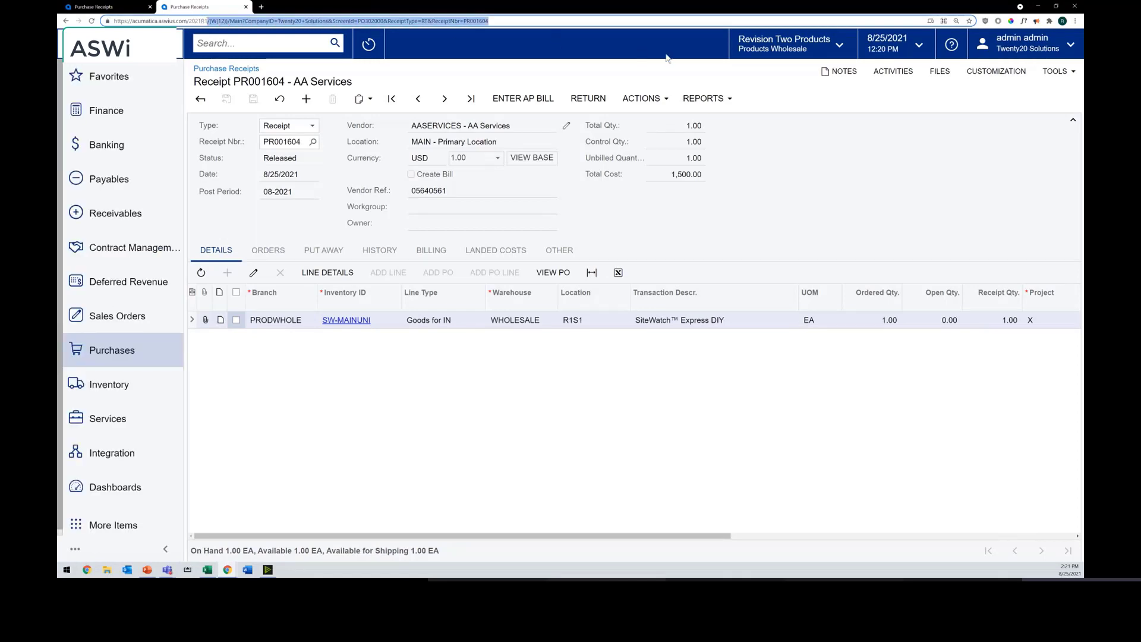
text(portal)
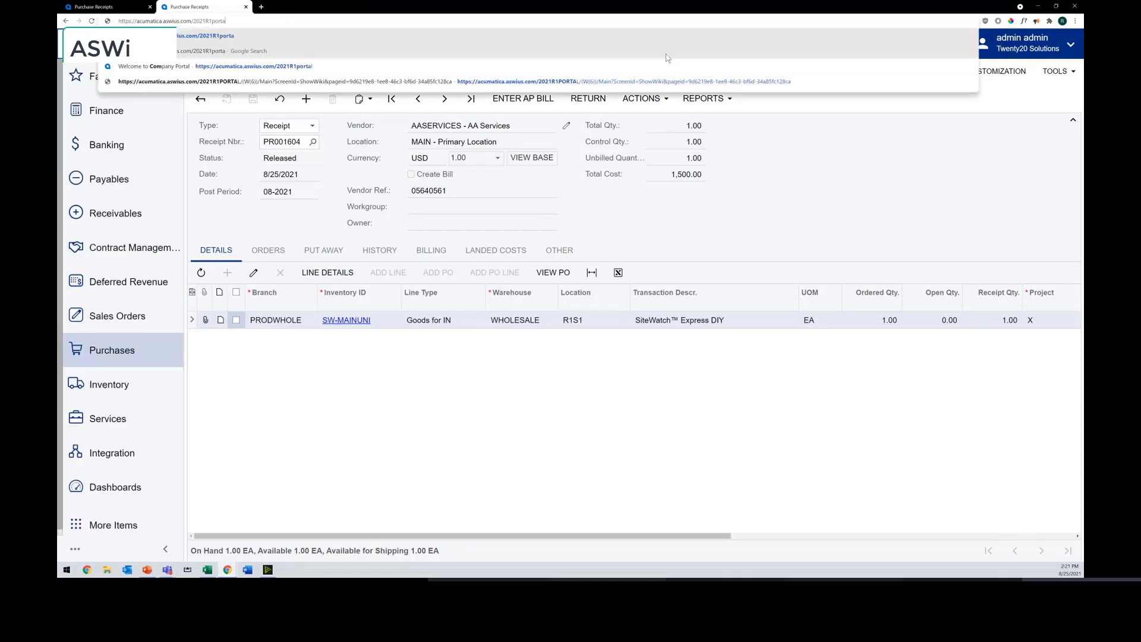
key(Return)
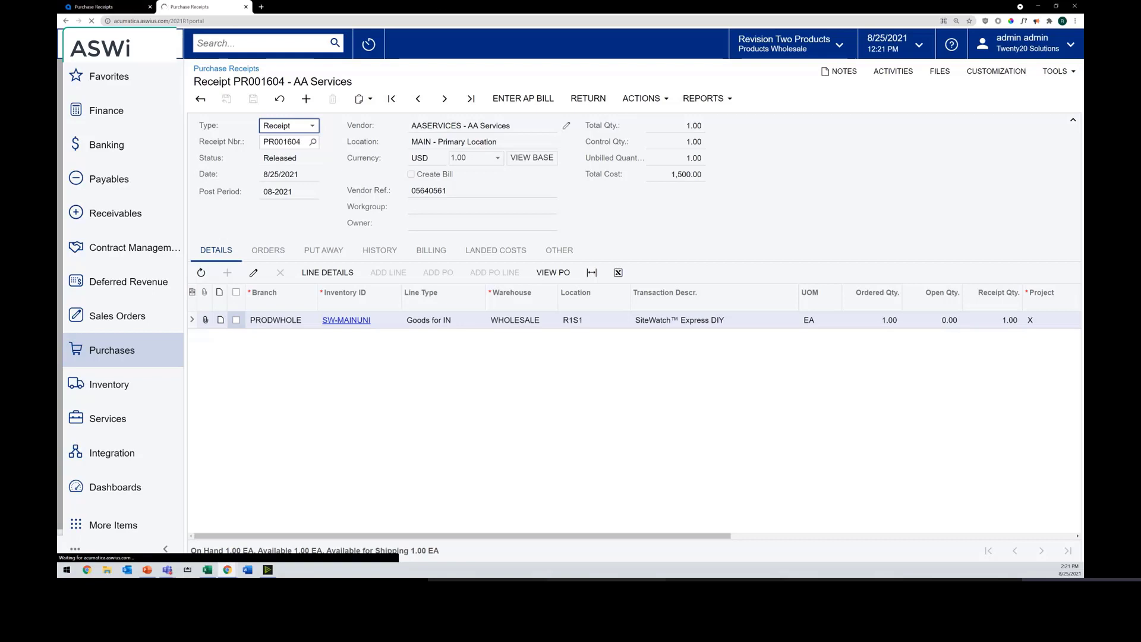
Find and open the Cases list in the first browser tab.
click(122, 7)
click(259, 42)
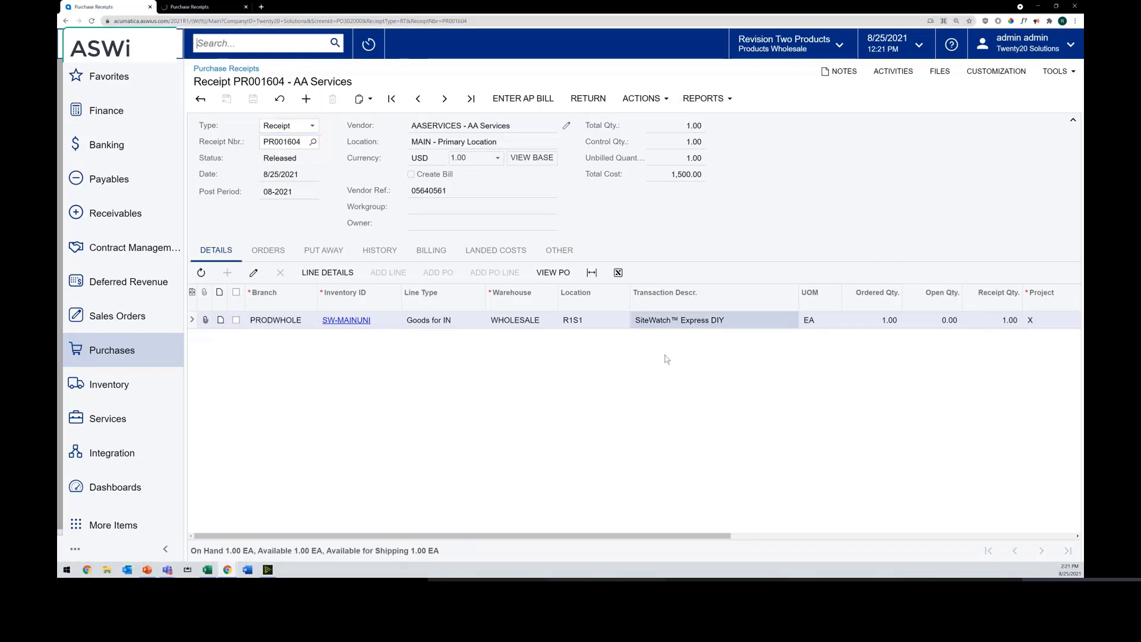
text(cases)
click(317, 161)
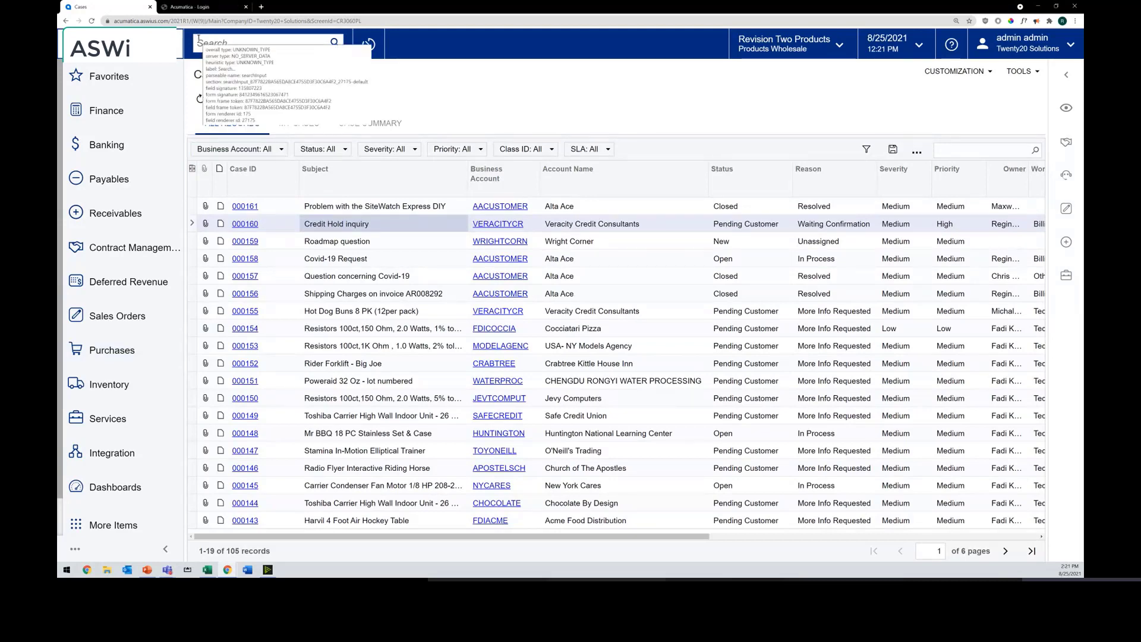
Sign in to the customer portal as PortalUser with the account password, and dismiss the offer to update the saved password.
click(193, 7)
drag(869, 242, 771, 242)
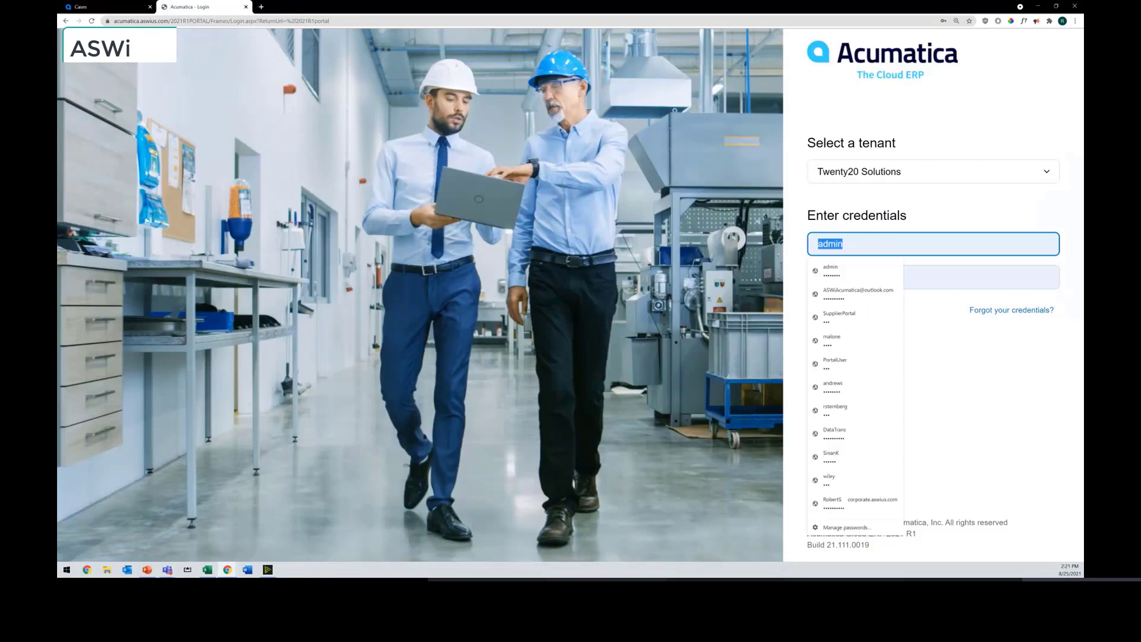
text(p)
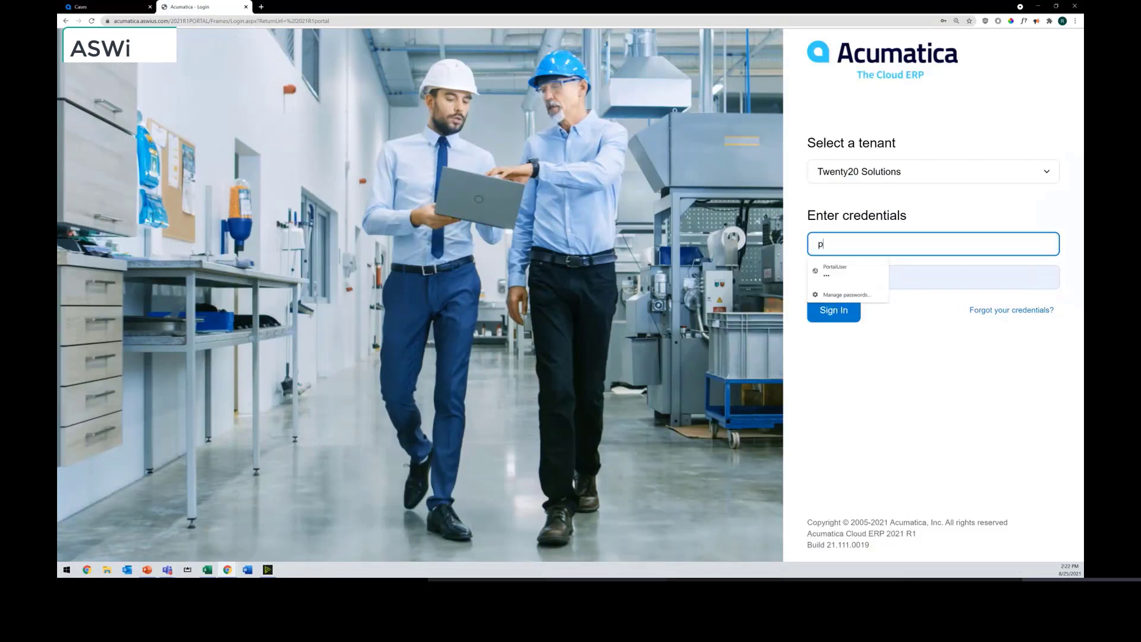
key(Down)
key(Return)
key(Tab)
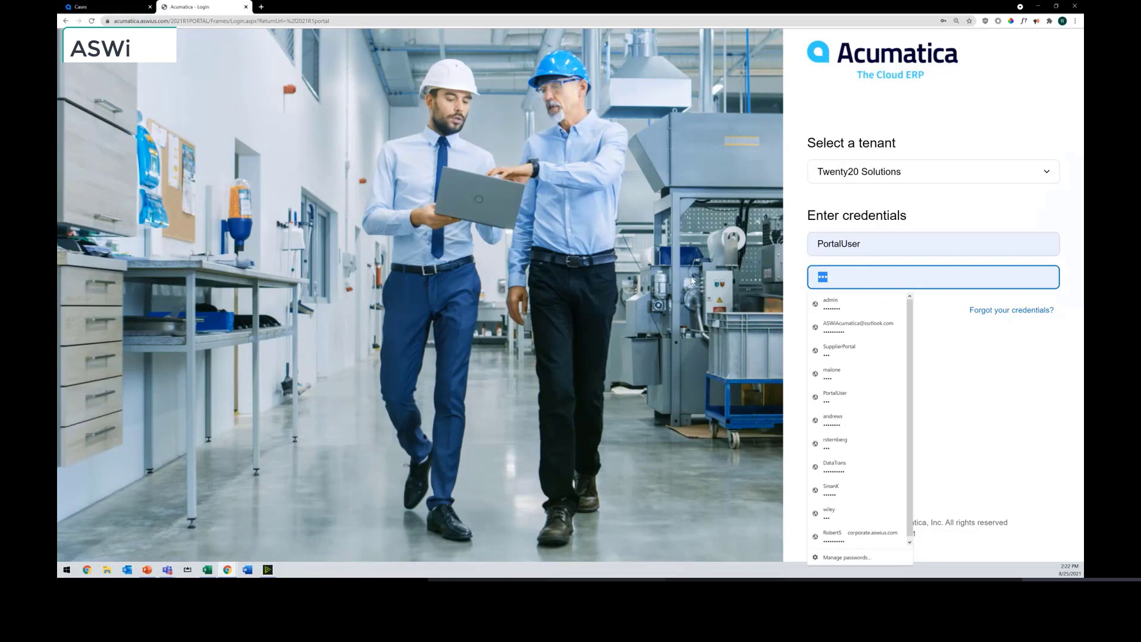
text(•••)
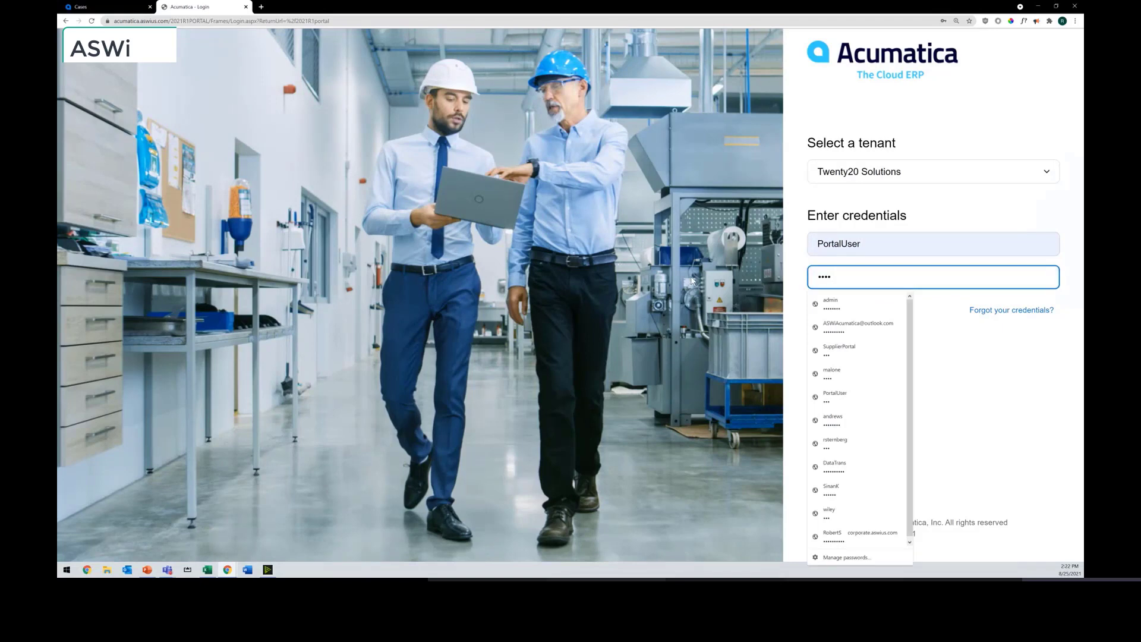
key(Return)
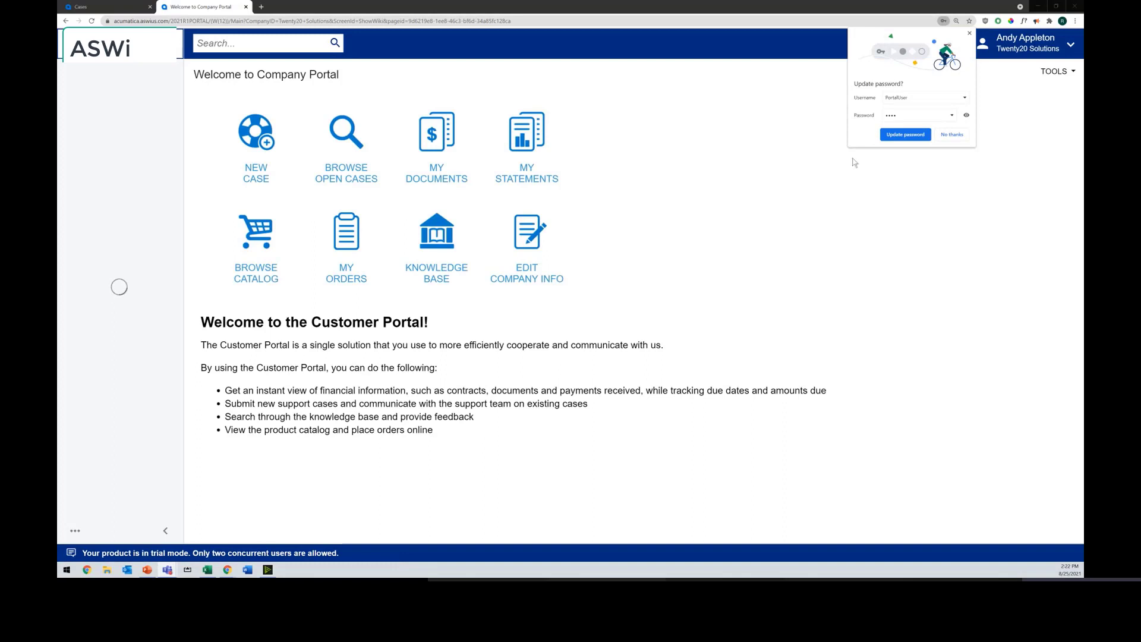
click(970, 34)
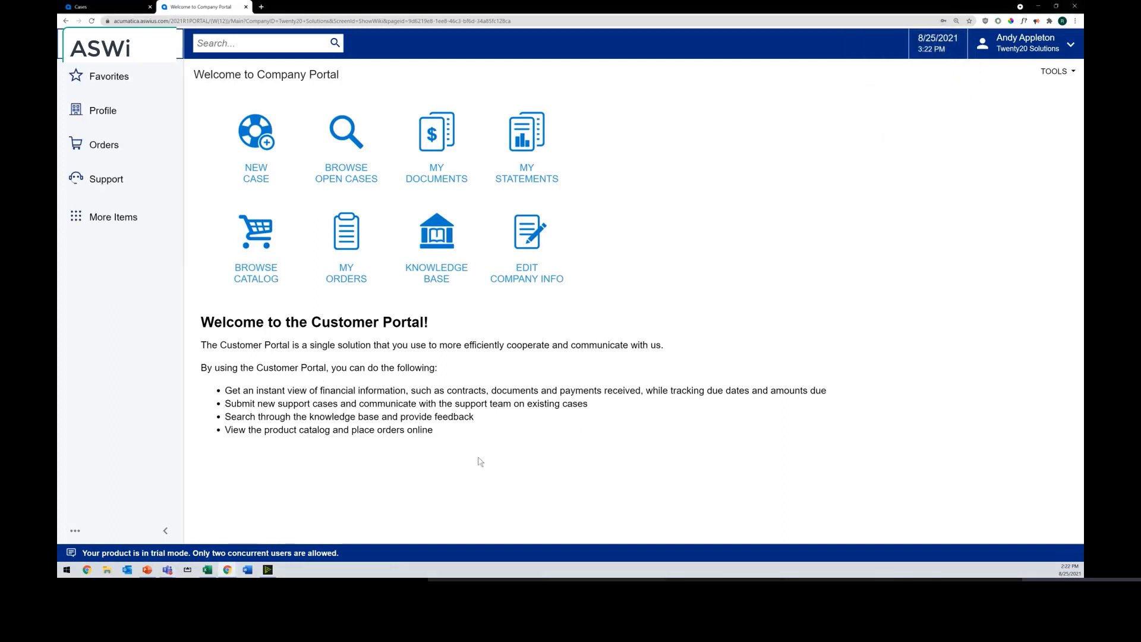
Start a new support case with class Product Support - Incident and subject "Site Watch - Motor for PTZ", leaving the contract empty.
click(257, 134)
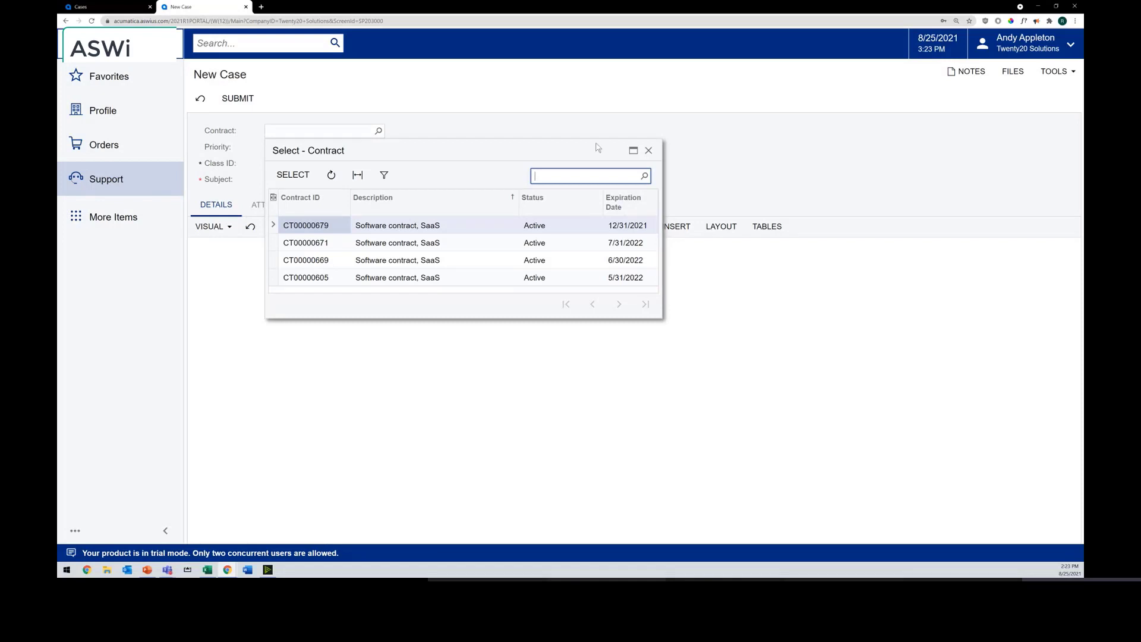
click(648, 151)
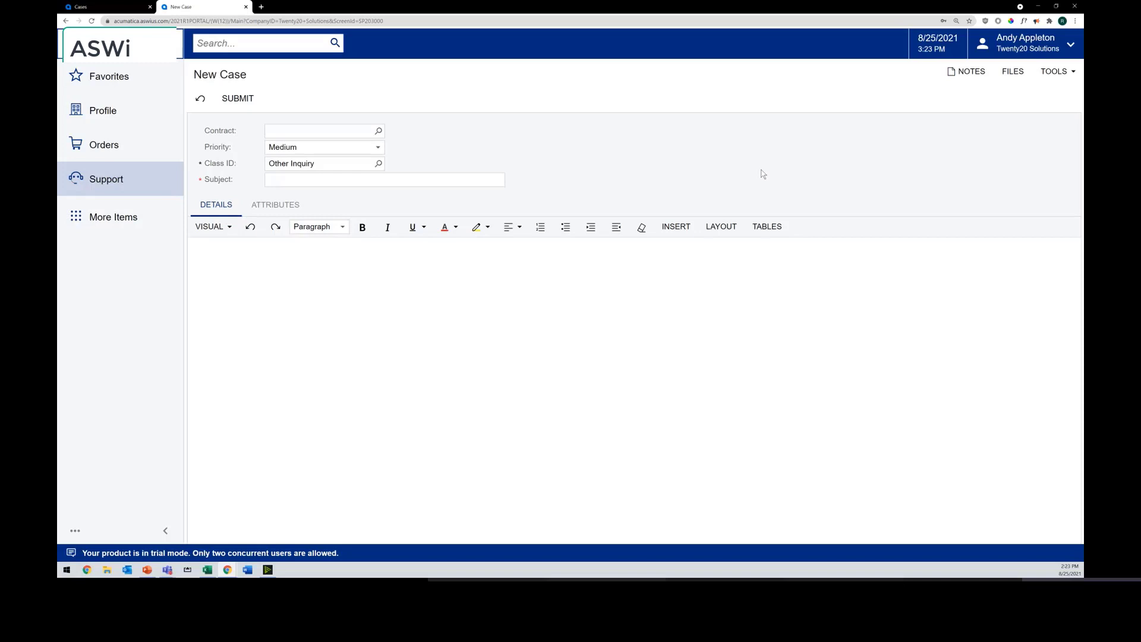
click(305, 179)
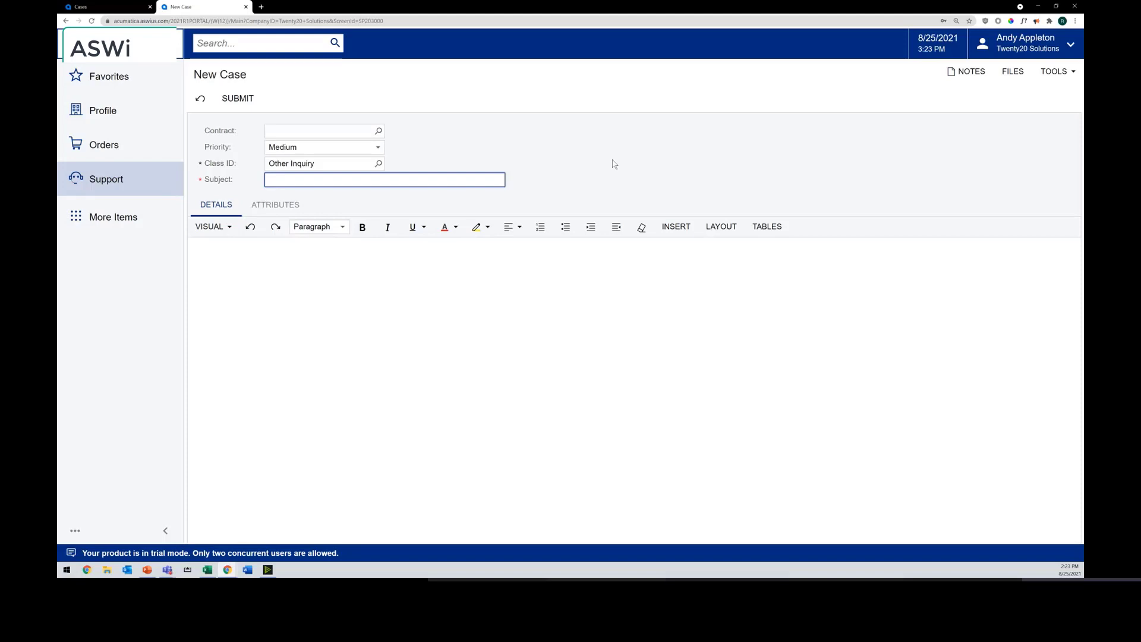
click(378, 163)
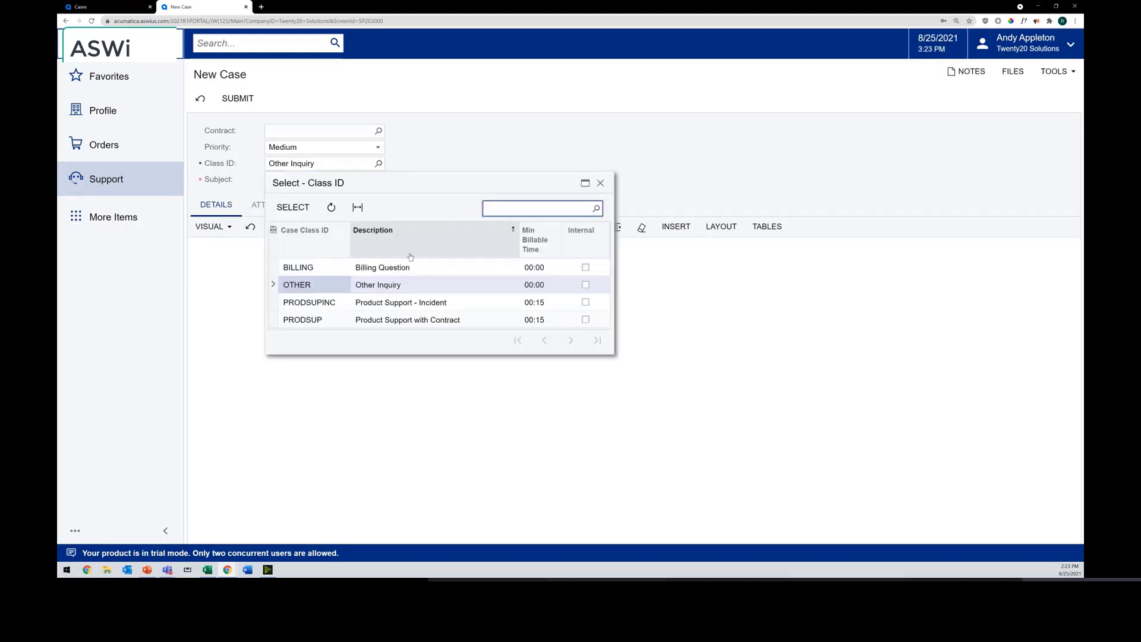
double_click(406, 303)
key(Tab)
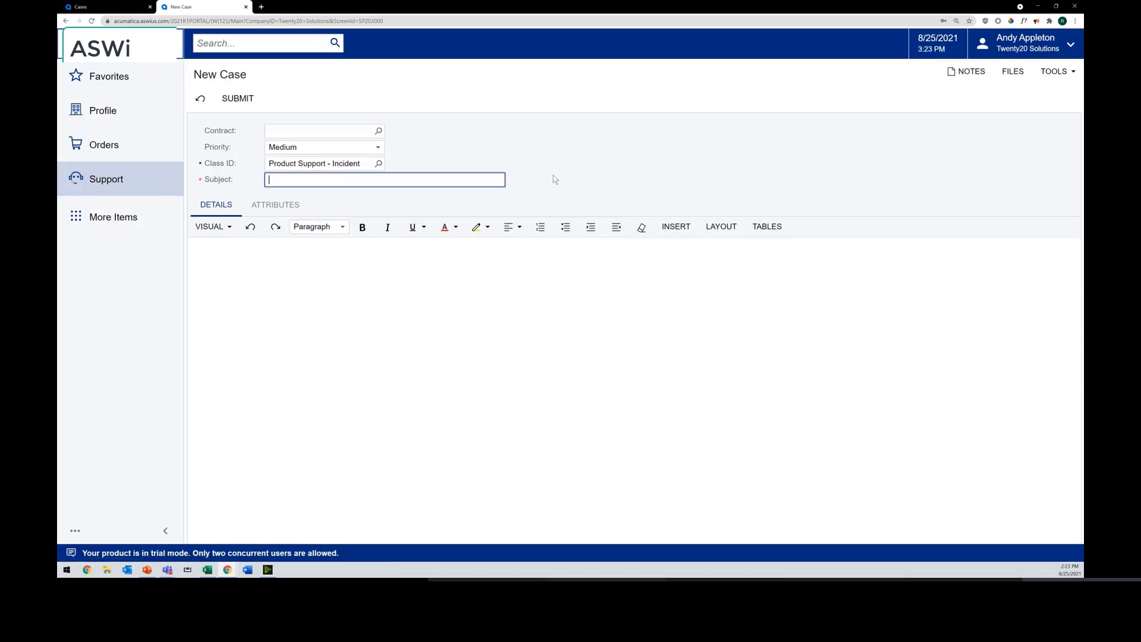
text(Site Watch - Motor for PTZ)
key(Tab)
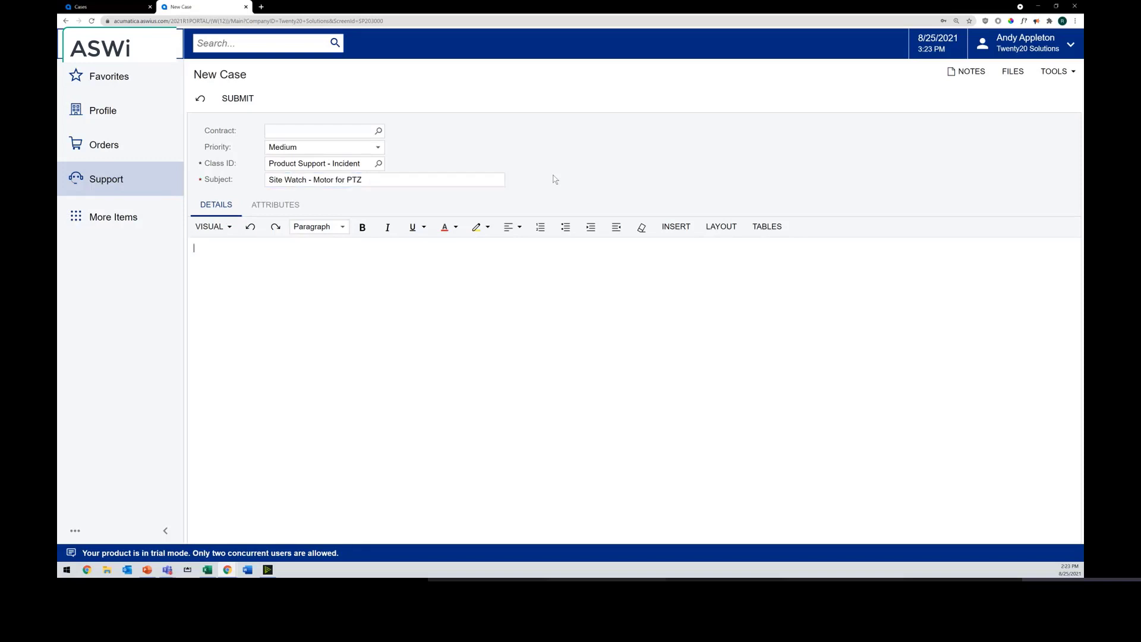
Enter the case details as "We received the item and the motor is not running, makes humming noise.".
text(We recieved the item)
right_click(227, 247)
click(250, 252)
text(and the motor is not running)
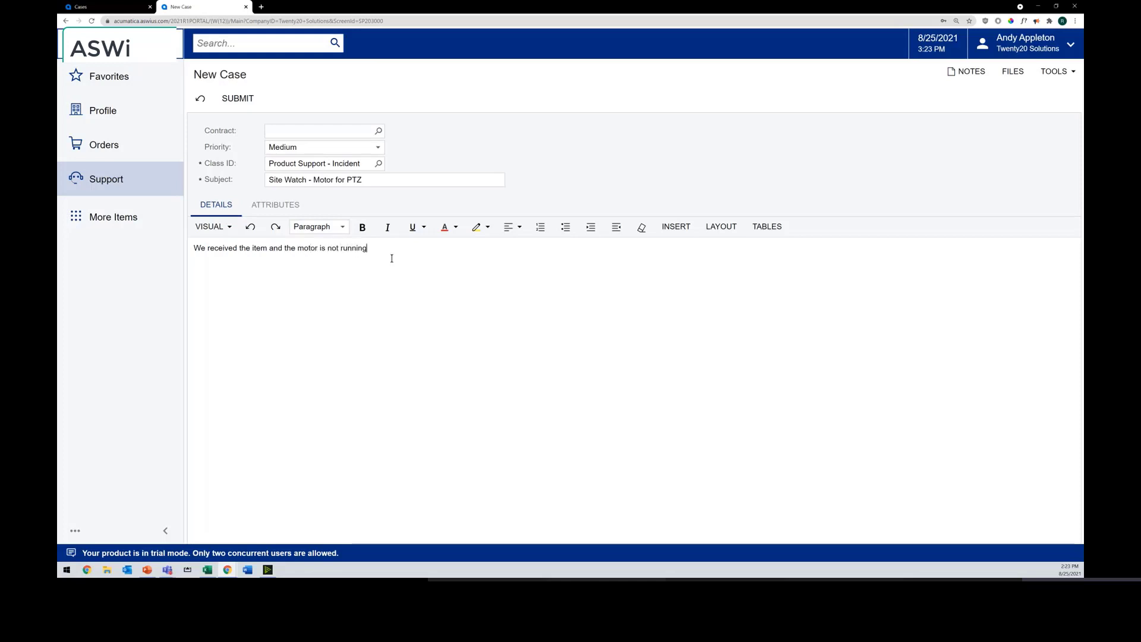
text(, makes humming no)
text(ize)
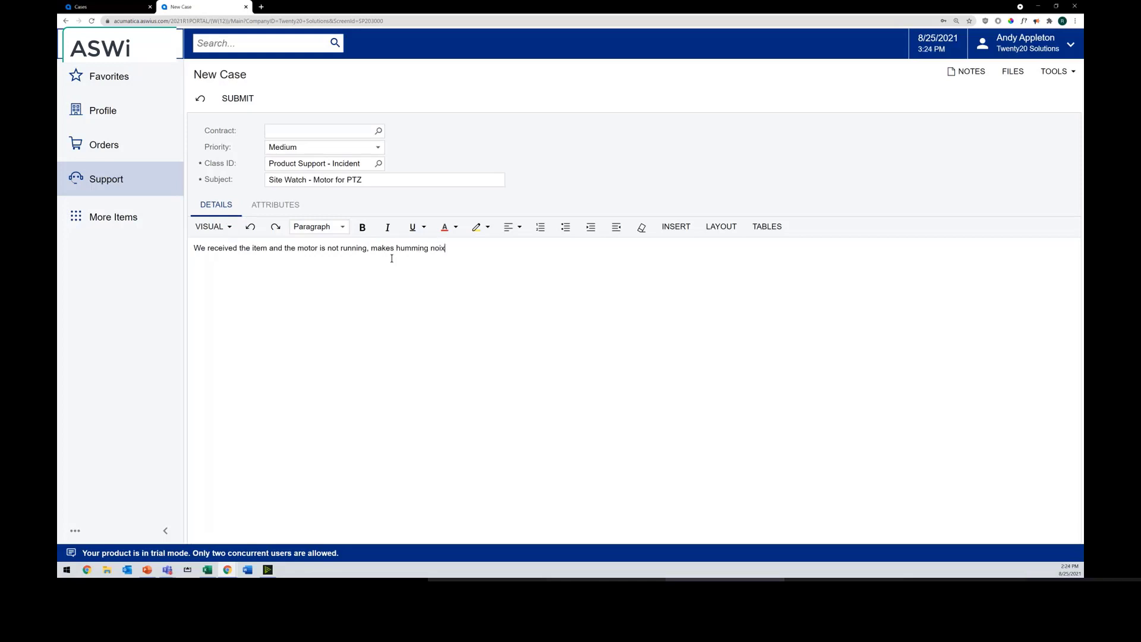
key(BackSpace)
key(BackSpace)
text(se.)
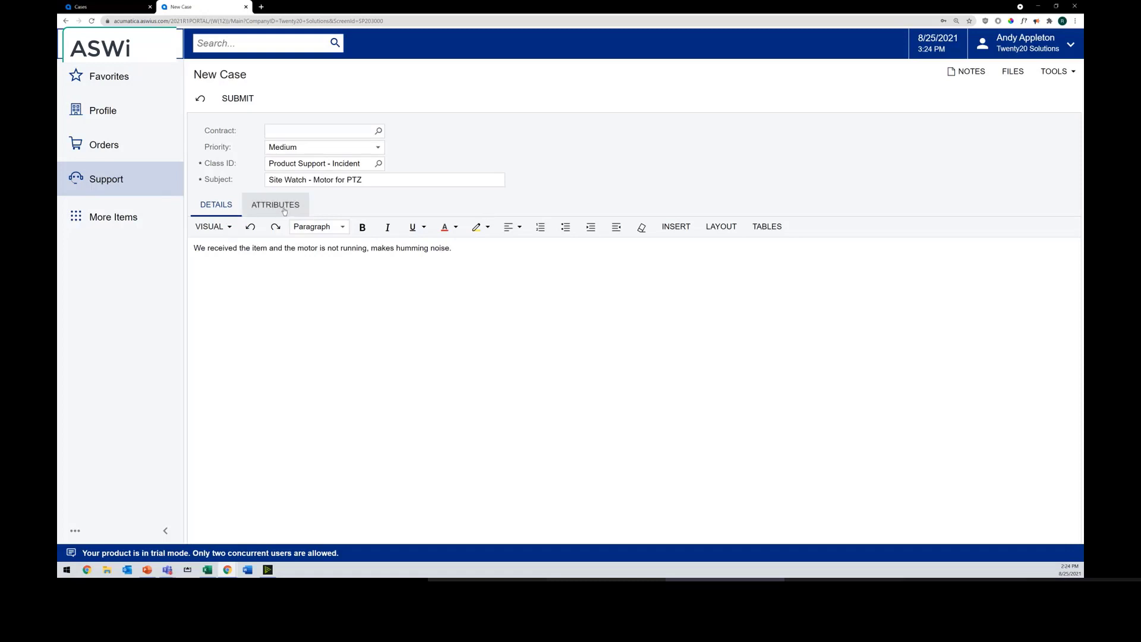
Fill in the case attributes with product Site Watch Express DIY and purchase date 8/25/2021, and submit the case.
click(261, 206)
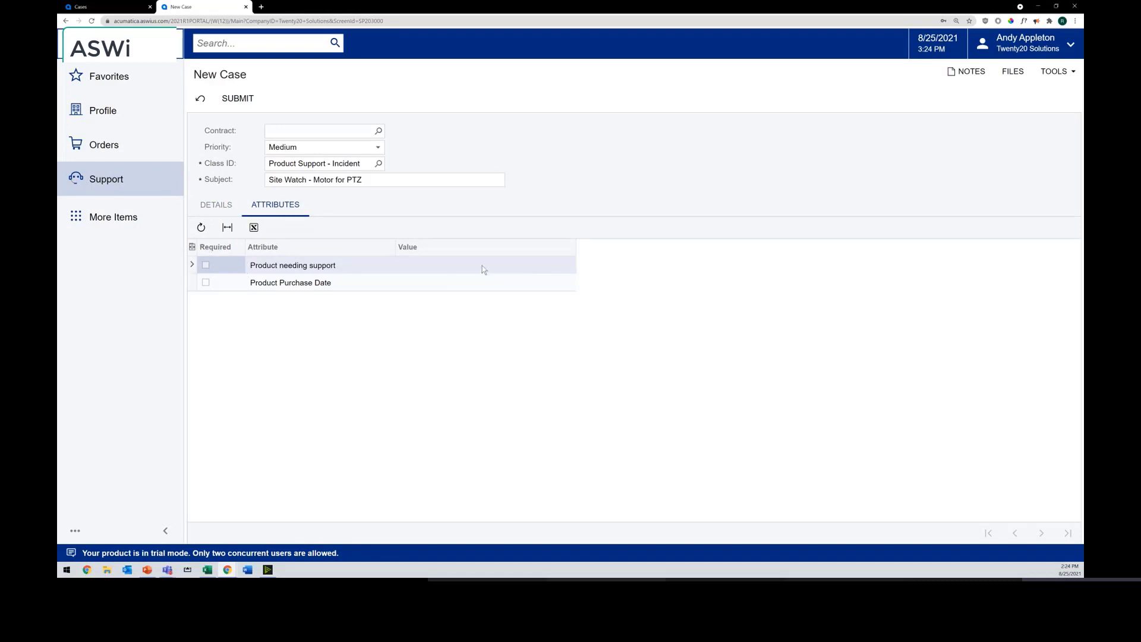
click(513, 265)
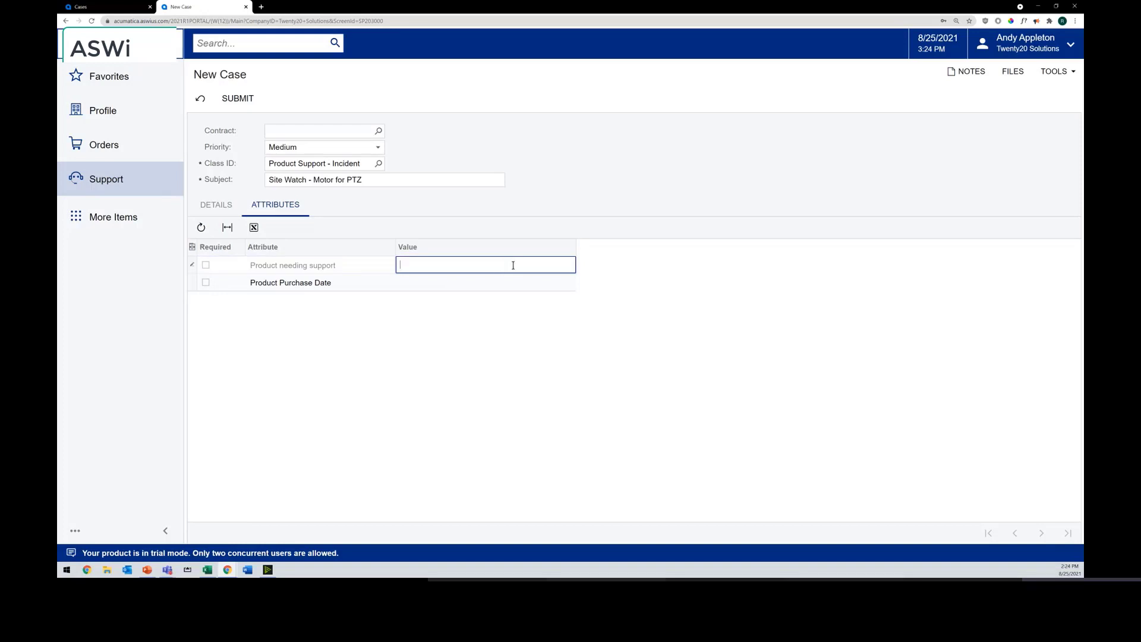
text(Site Watch Express DIY)
key(Tab)
key(Tab)
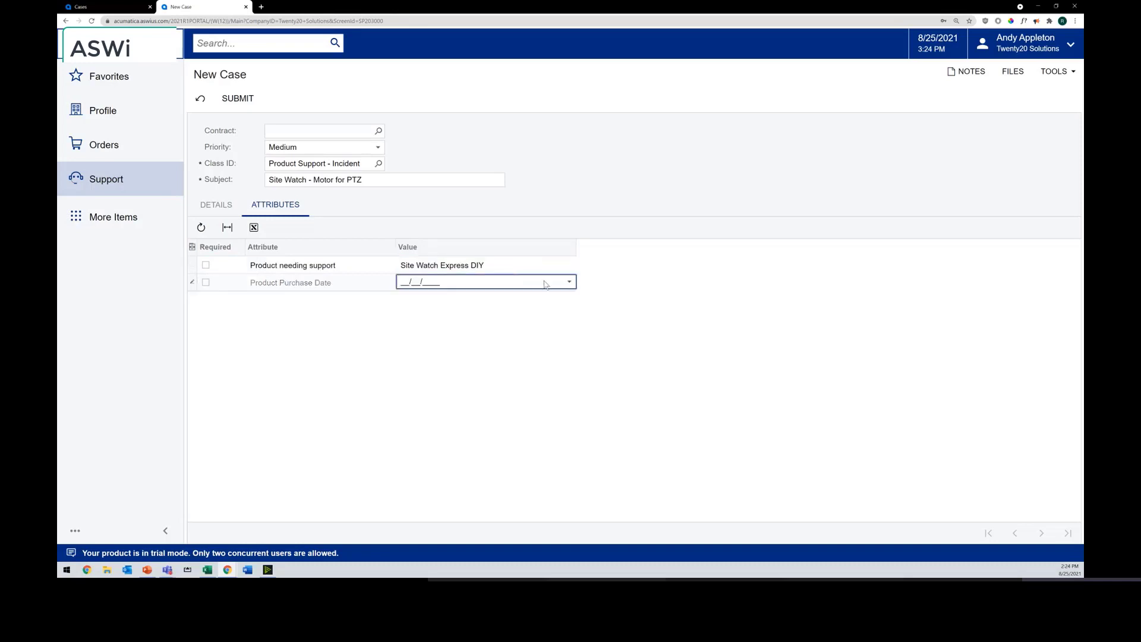
click(569, 281)
click(436, 441)
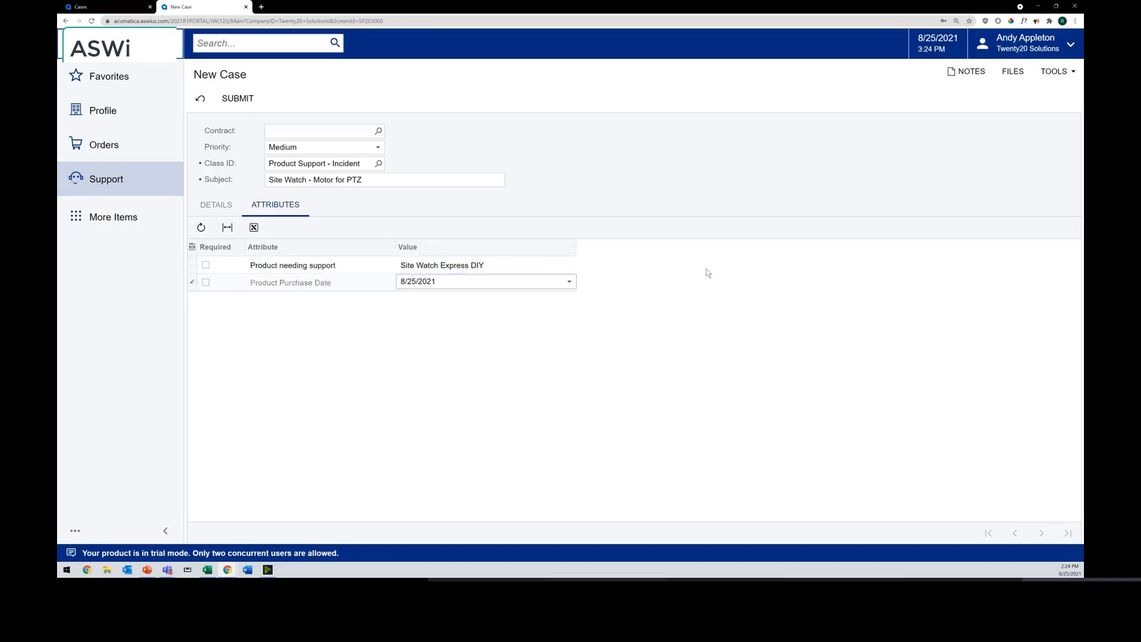
click(241, 100)
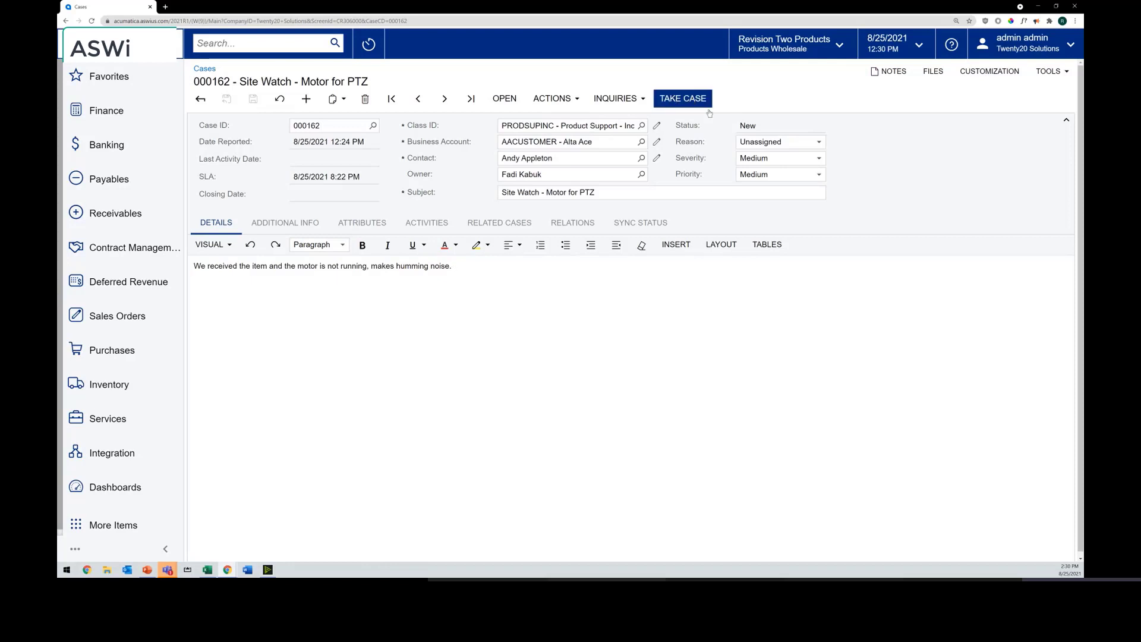
Take ownership of the Site Watch - Motor for PTZ case and open it with reason In Process.
click(680, 103)
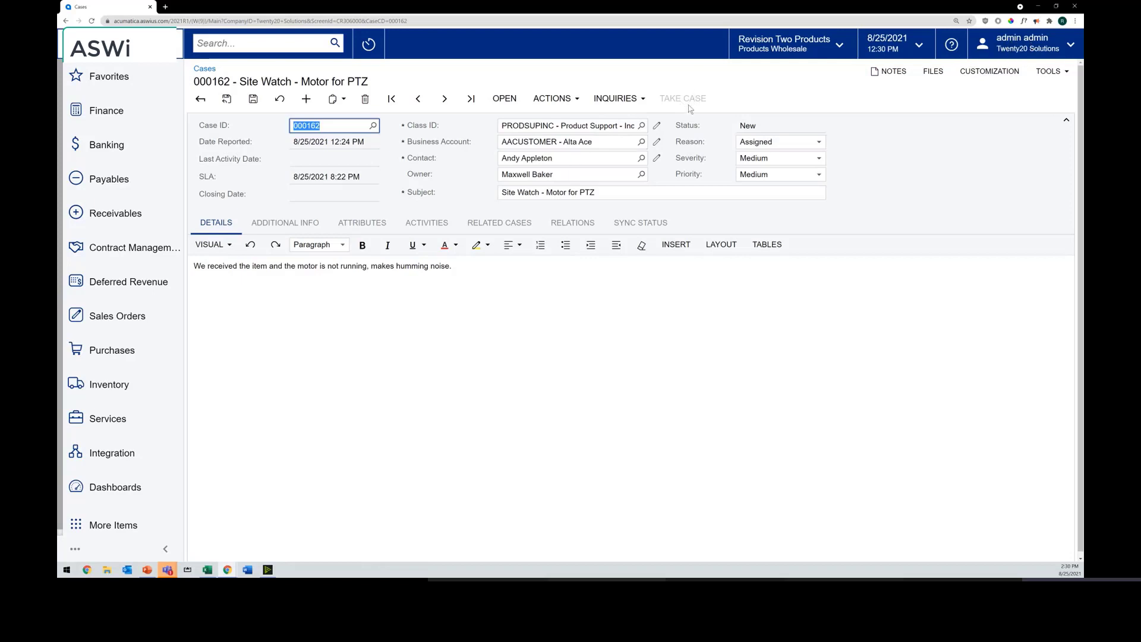
click(523, 175)
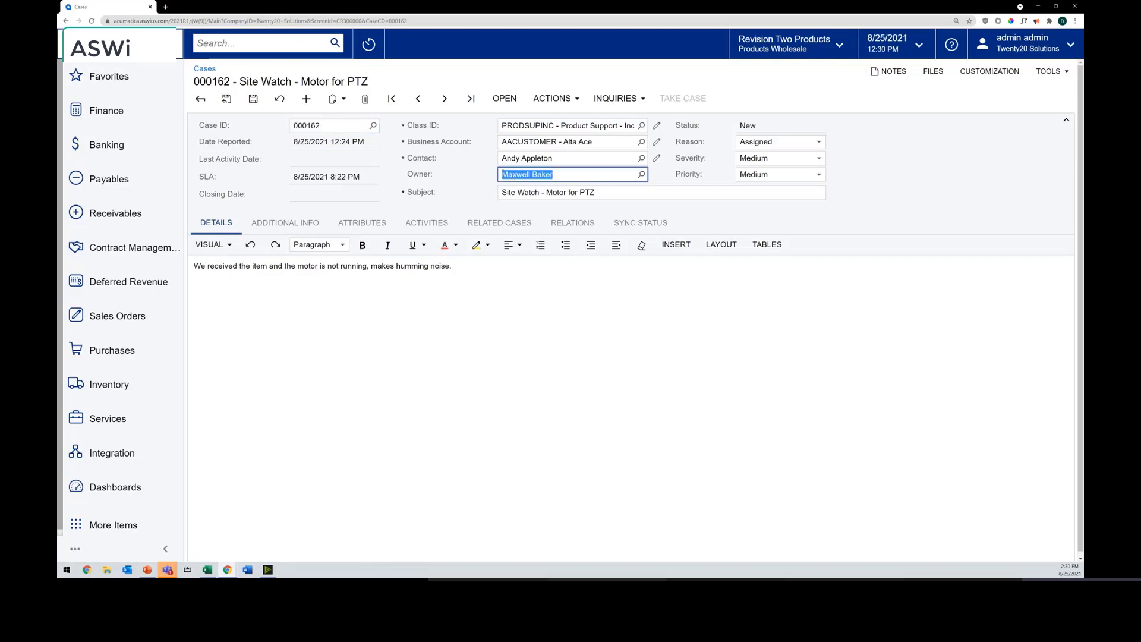
click(960, 175)
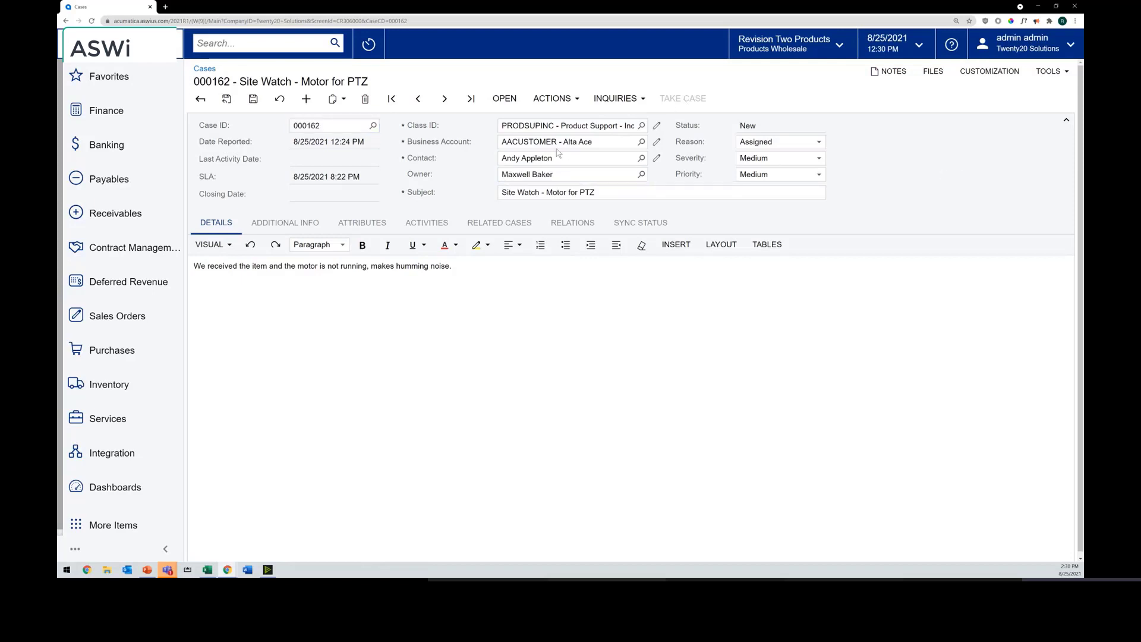
click(505, 98)
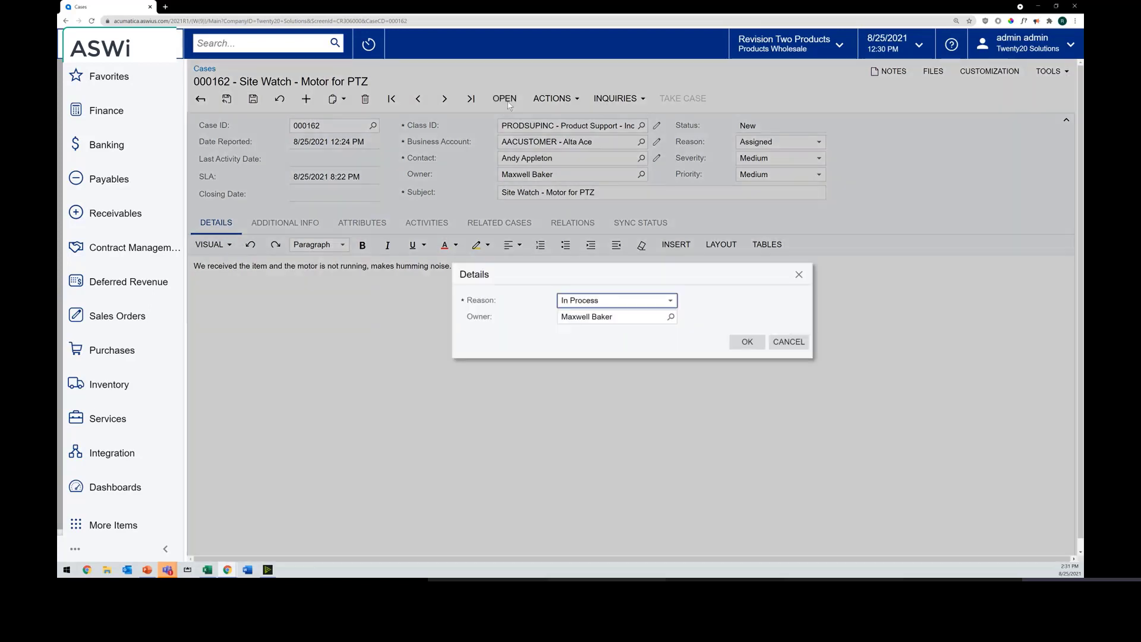
click(638, 306)
click(639, 305)
click(747, 341)
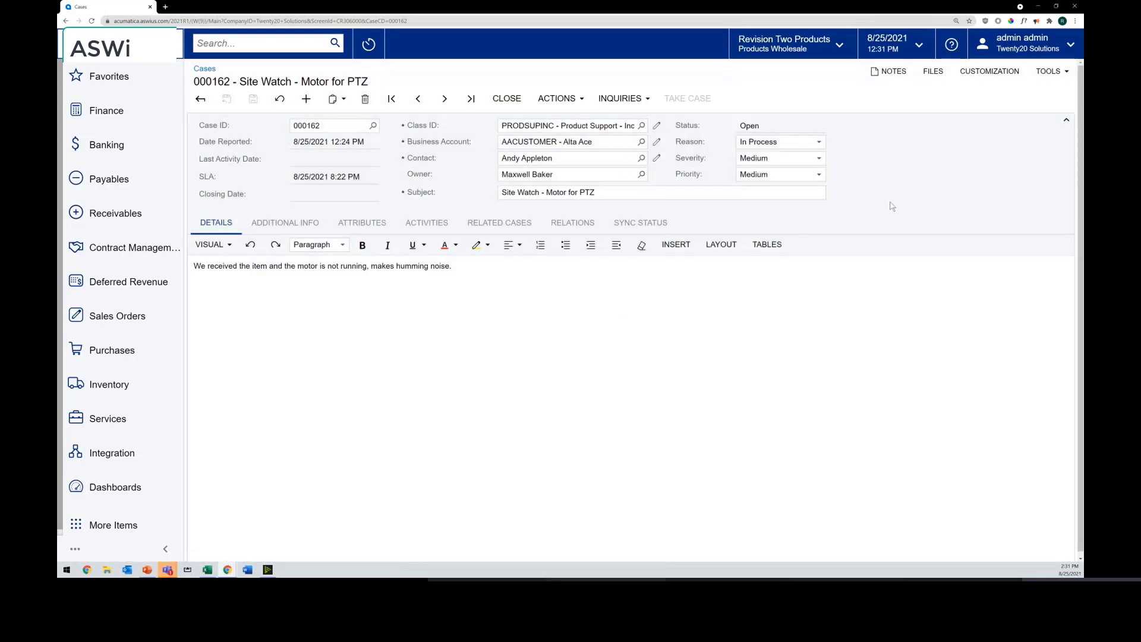
Send the case contact an email activity from the case with the message "We are working the issue.".
click(427, 222)
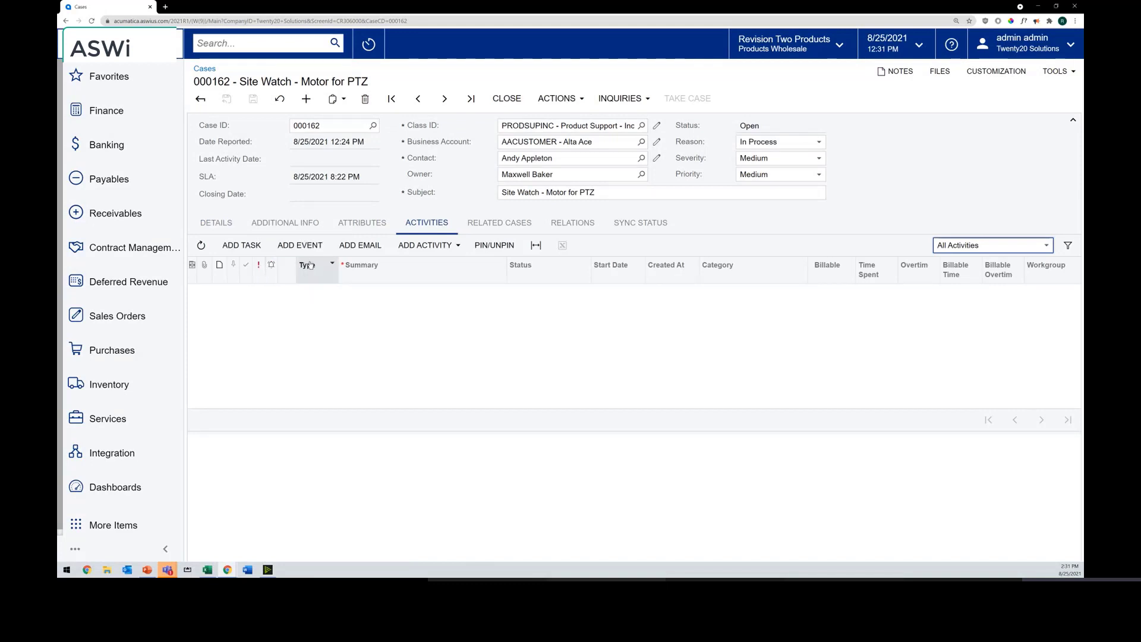
click(360, 245)
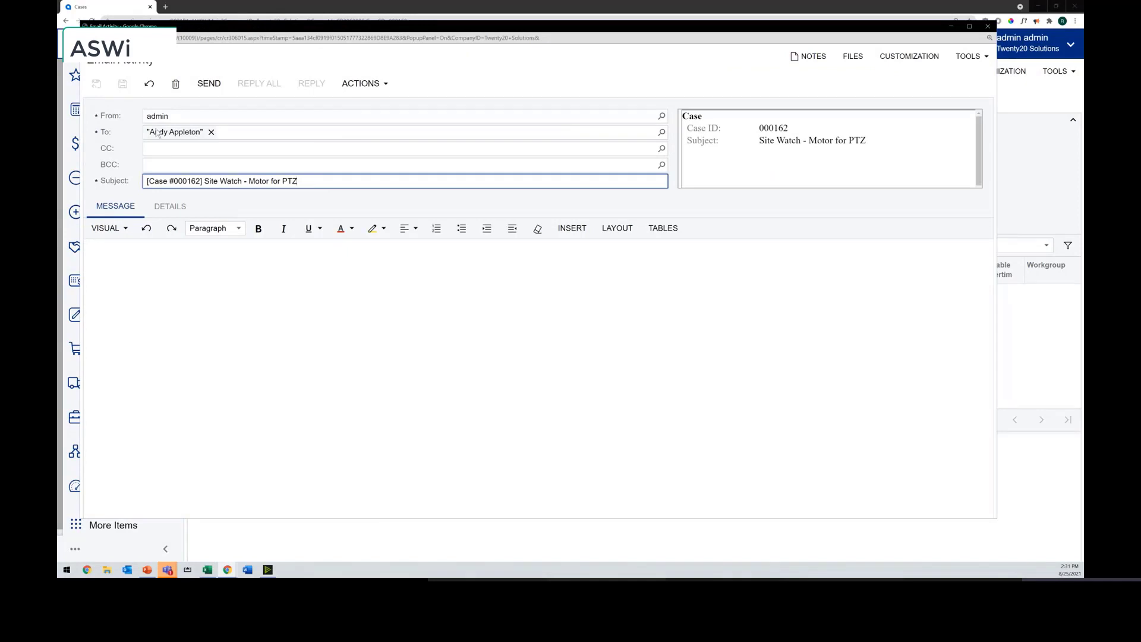
mouse_move(185, 135)
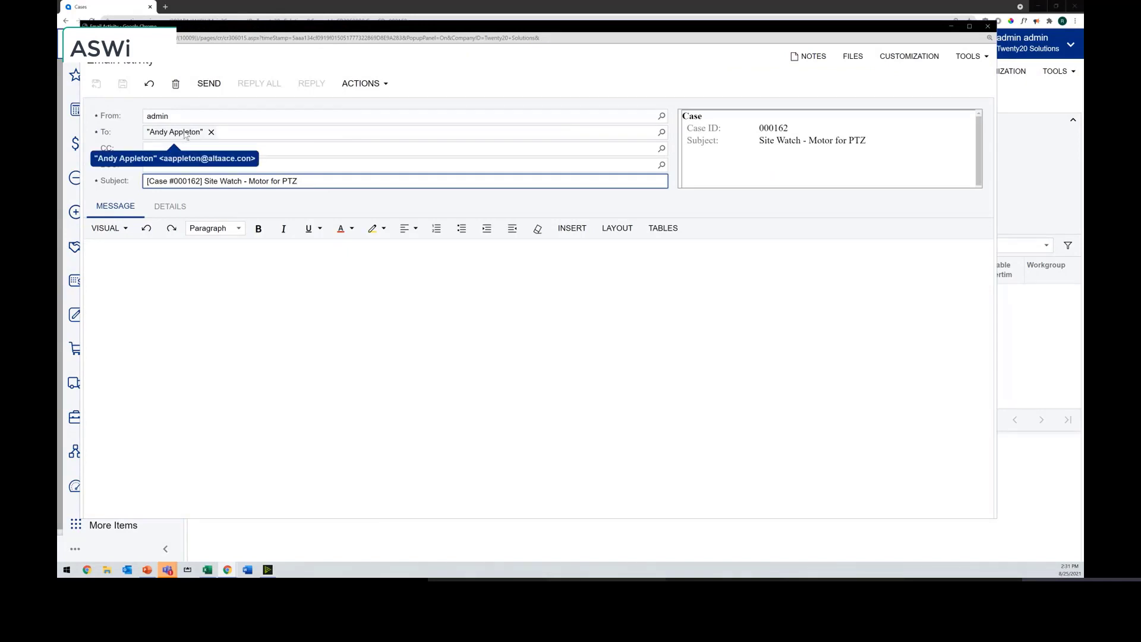
click(201, 312)
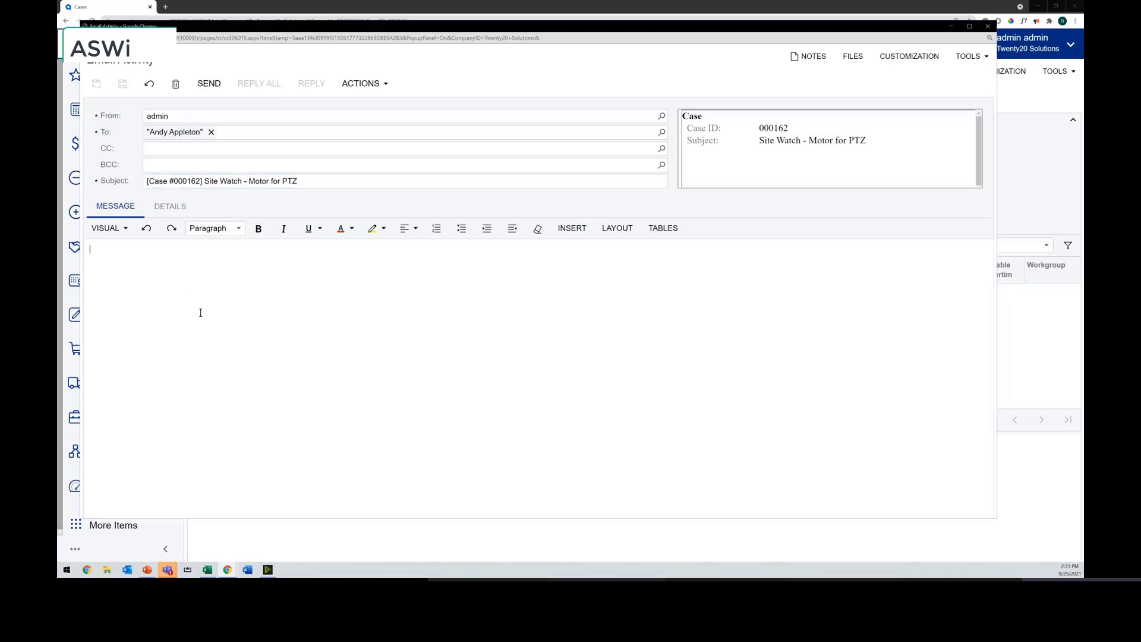
text(;)
key(BackSpace)
text(We are working the is)
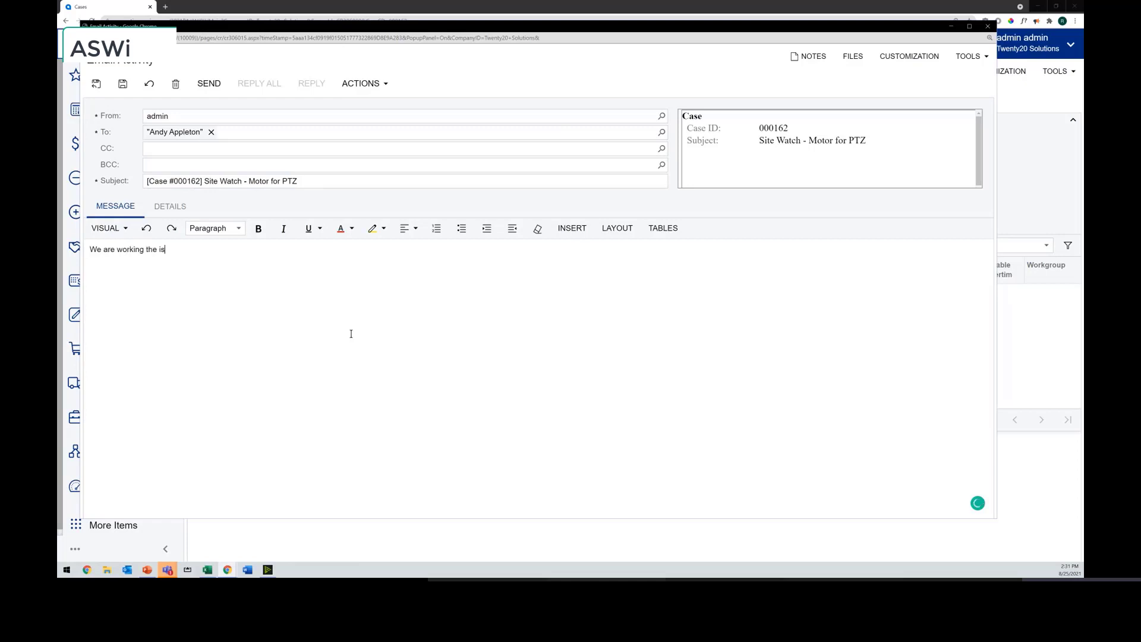
text(sue.)
click(209, 84)
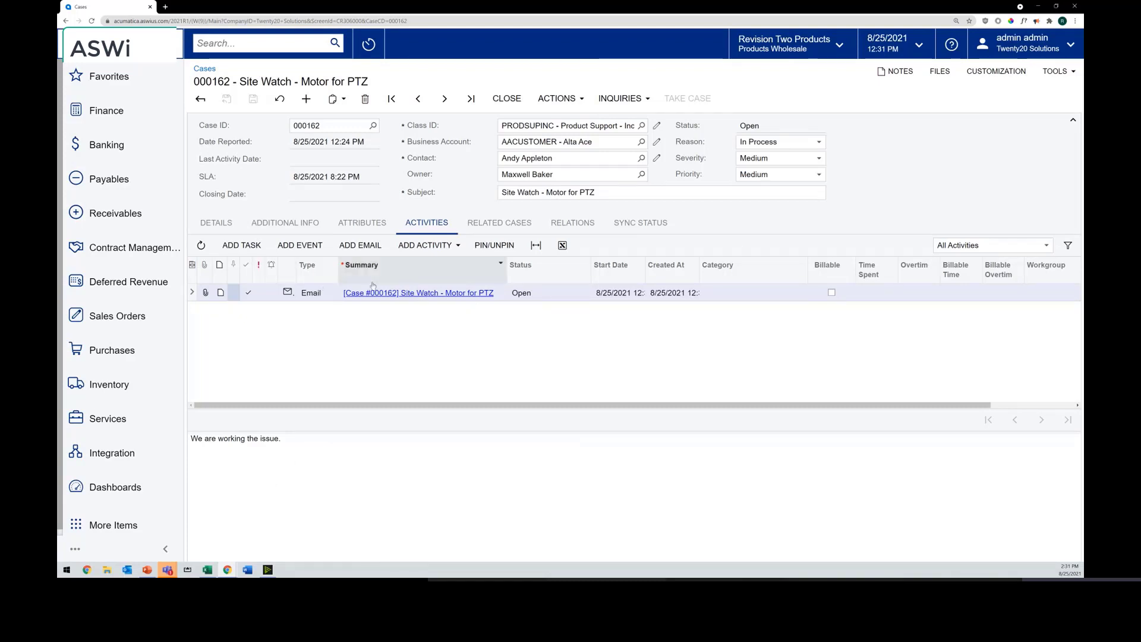
Create a maintenance and repair service order from the case for the Bronx Location, leaving the assignee and problem empty.
click(452, 255)
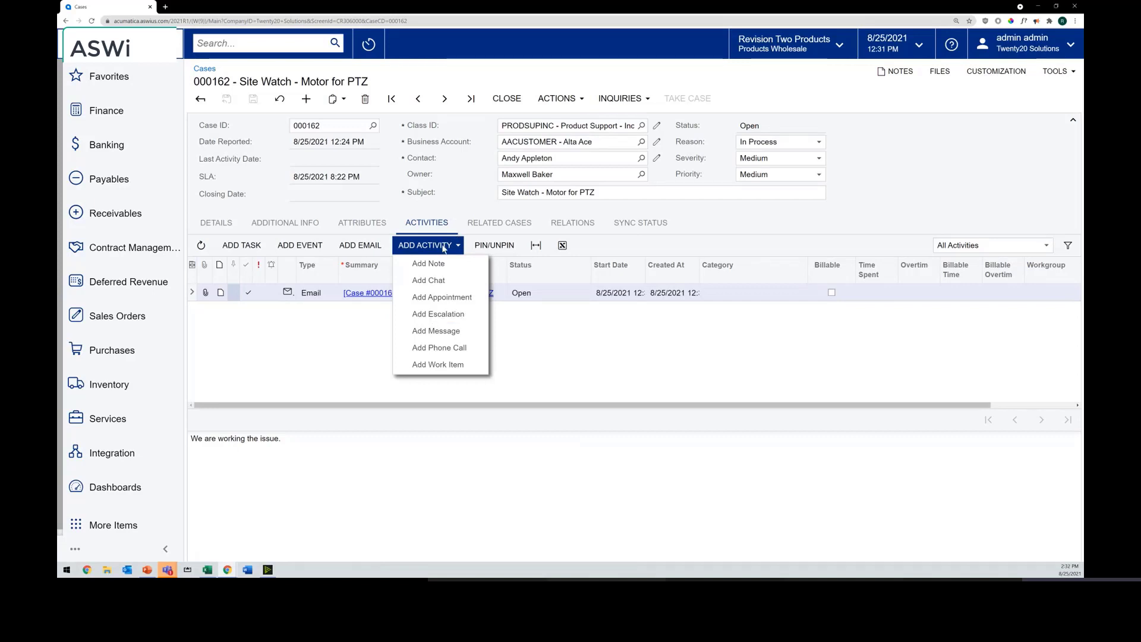
click(559, 98)
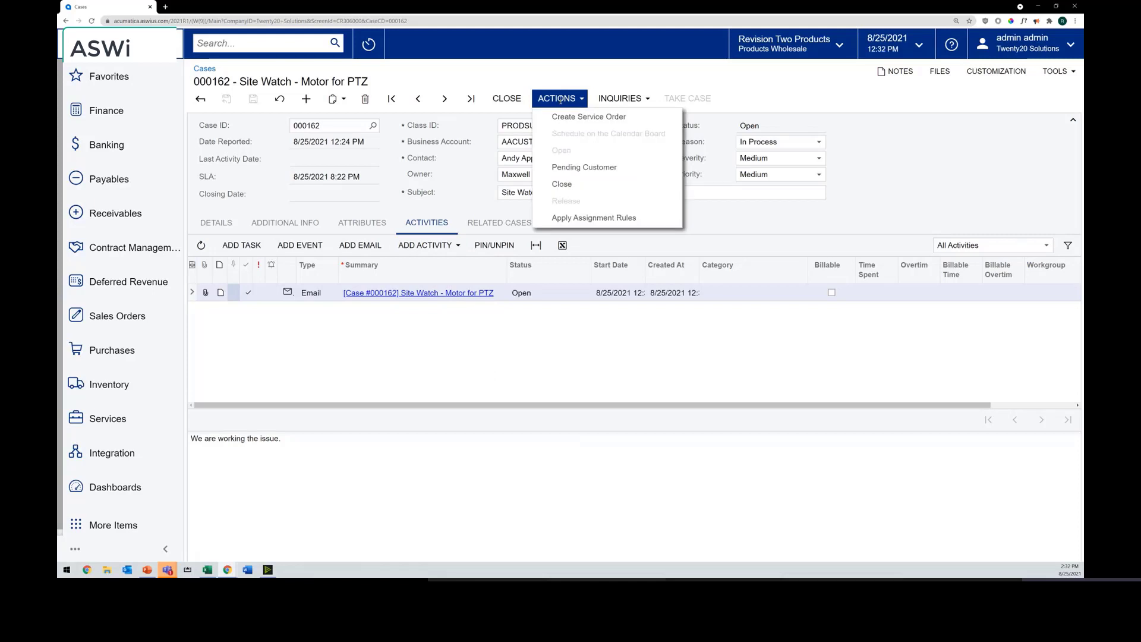
click(636, 118)
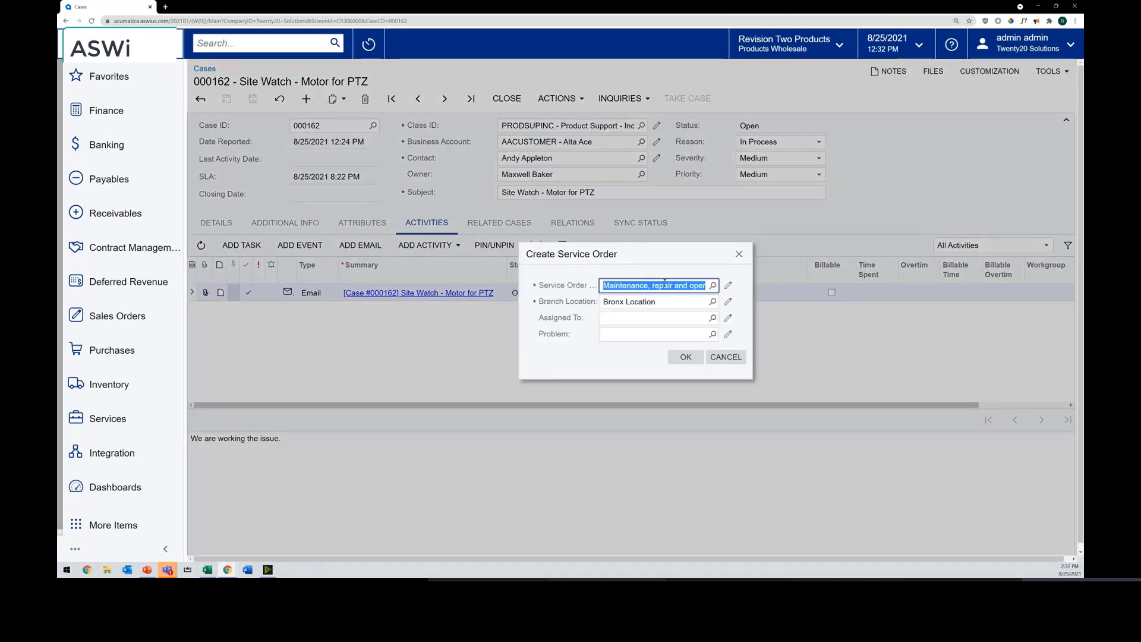
drag(674, 285, 656, 298)
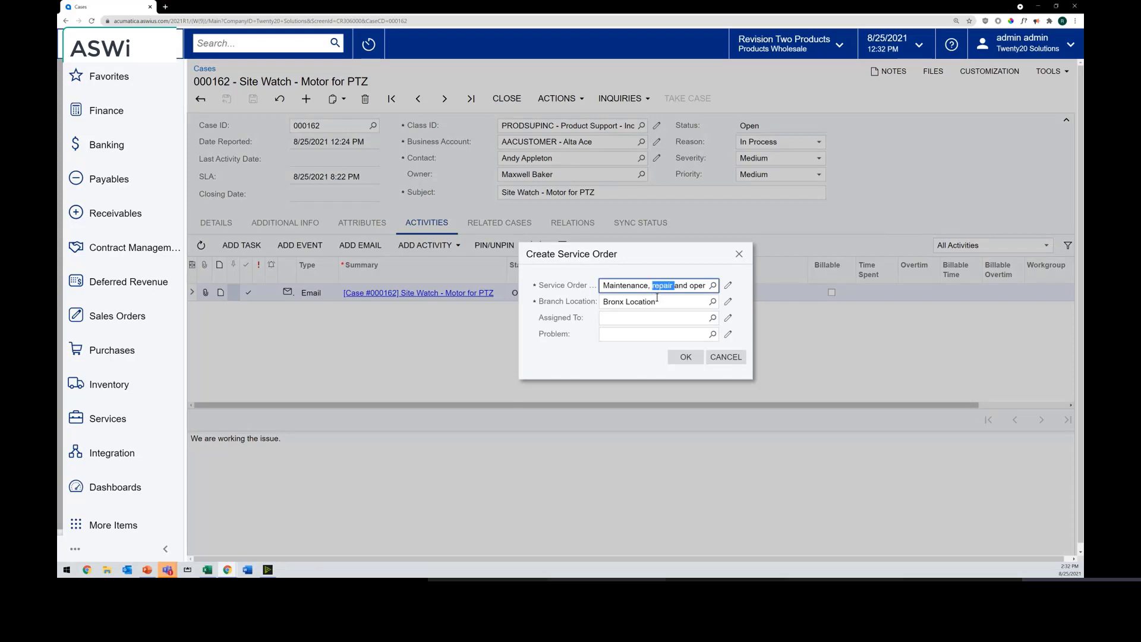
click(712, 318)
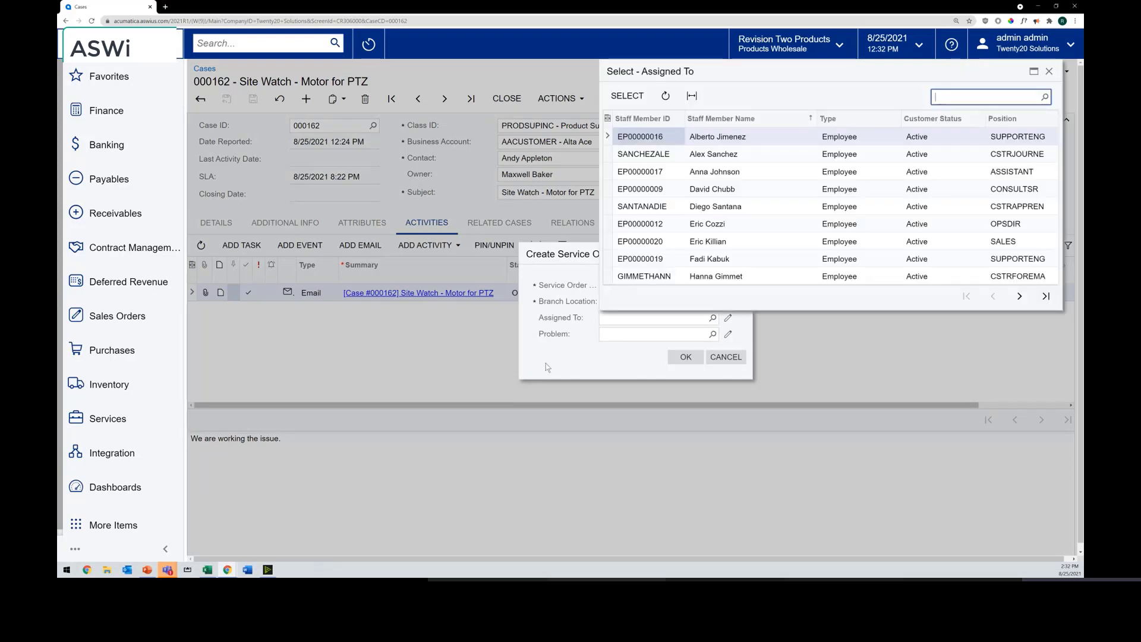
click(602, 319)
click(578, 347)
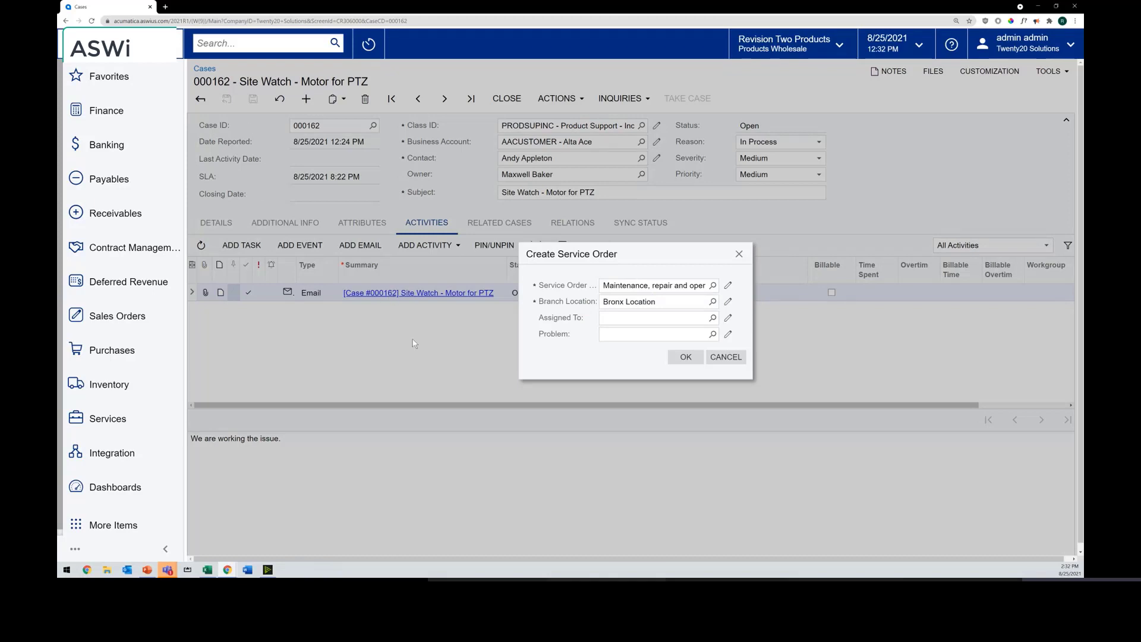
click(686, 357)
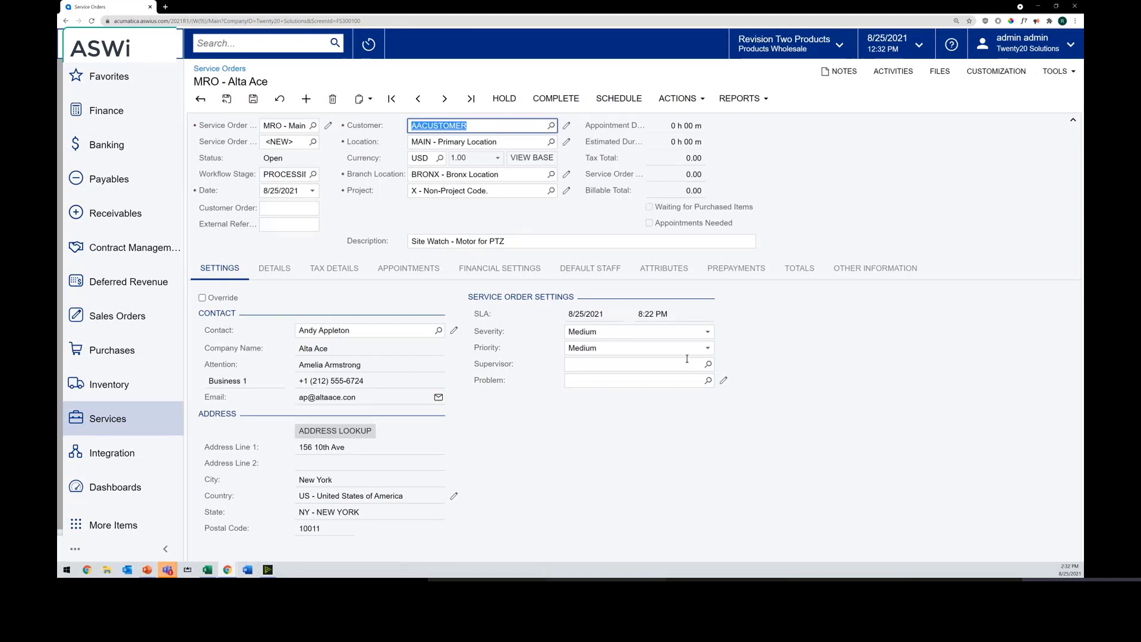
Add a Service line for MRO AC - Hardware Repair Service to the service order, with billing rule Flat Rate.
click(279, 271)
click(227, 291)
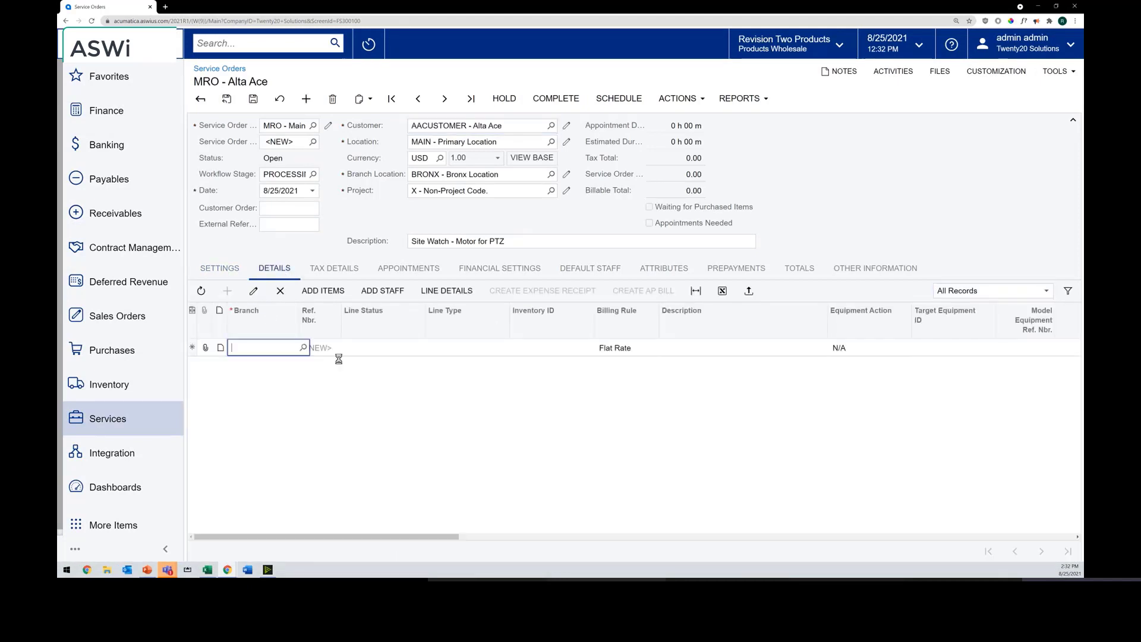
click(443, 348)
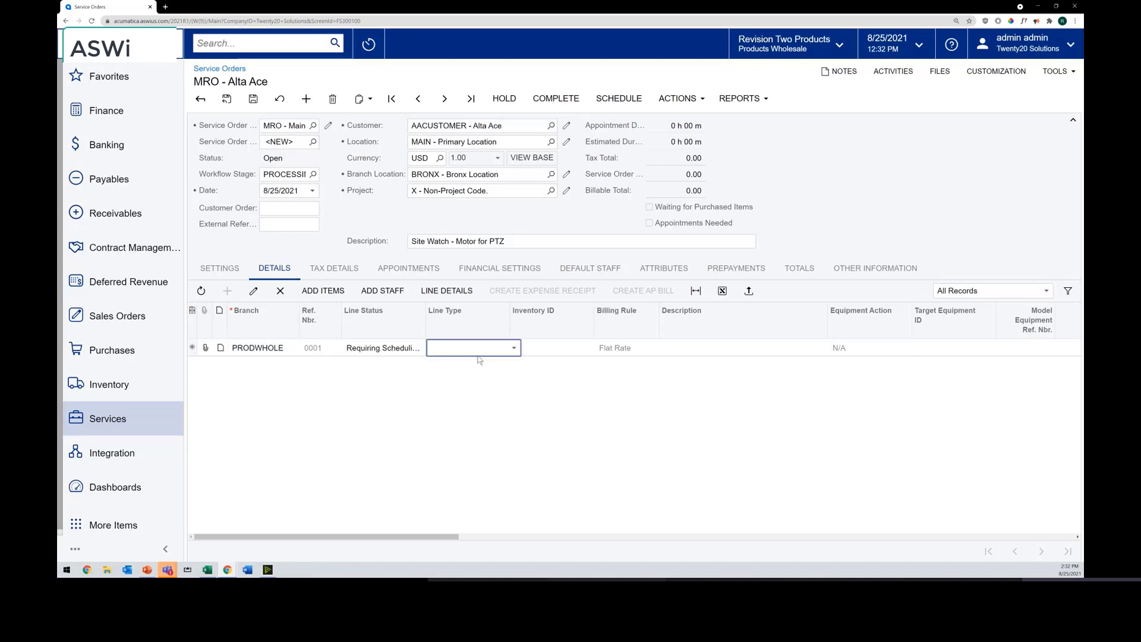
click(514, 349)
click(515, 362)
click(533, 348)
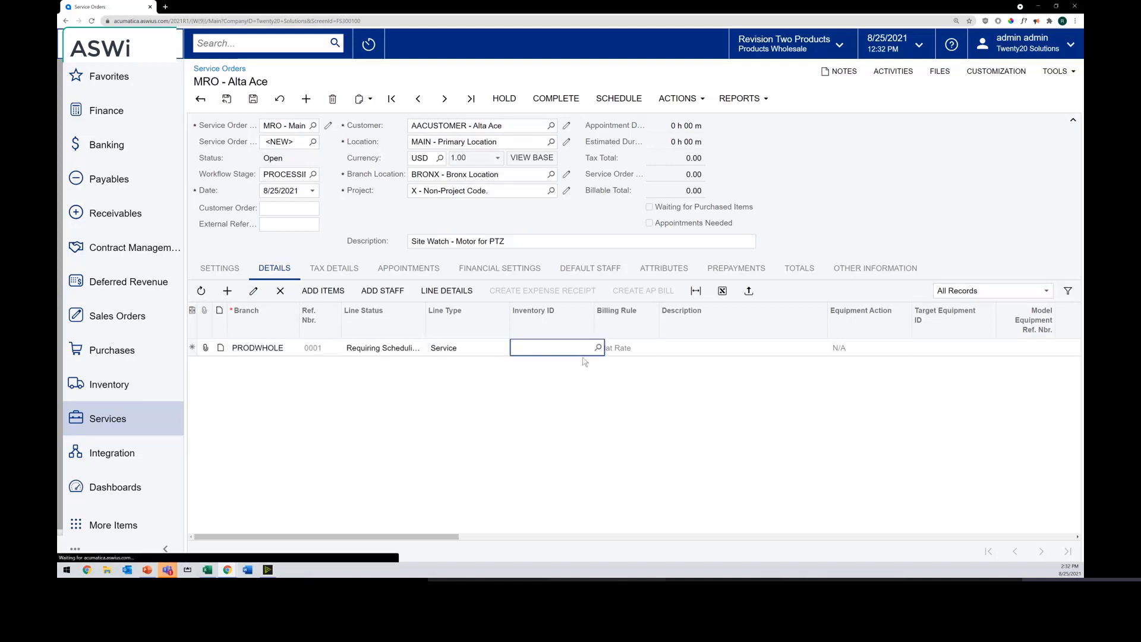
text(repair)
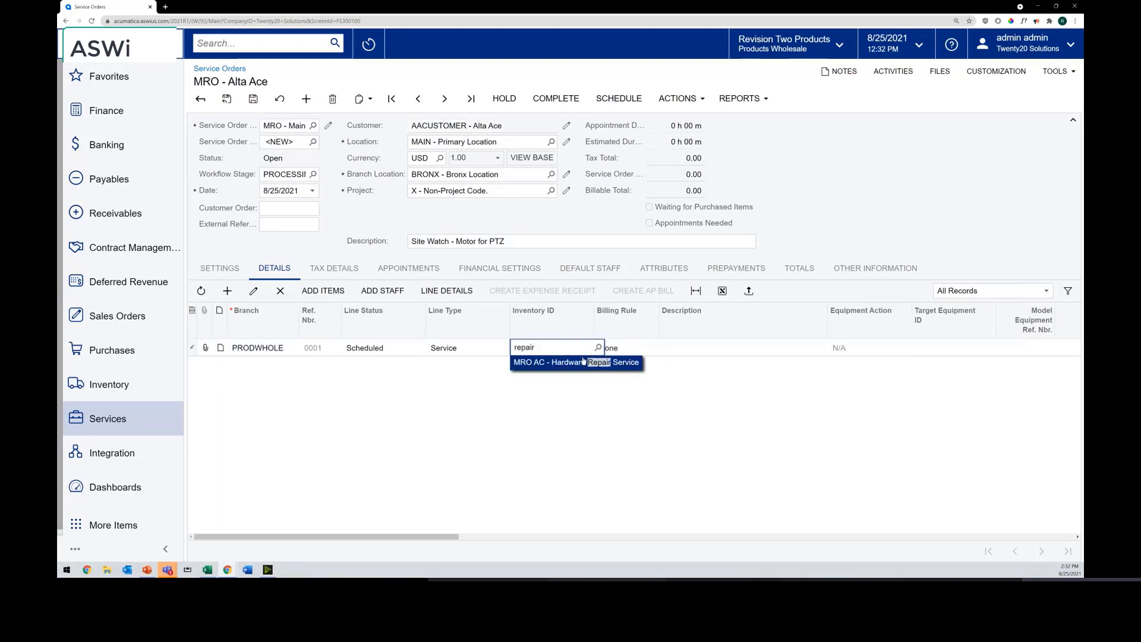
click(616, 364)
key(Tab)
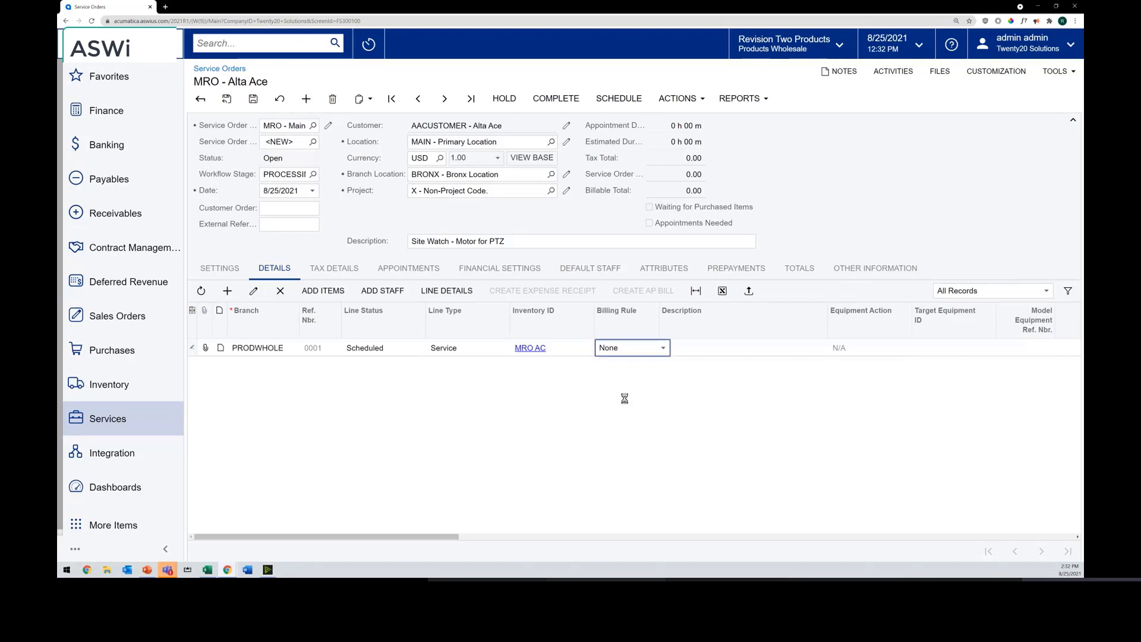
click(656, 349)
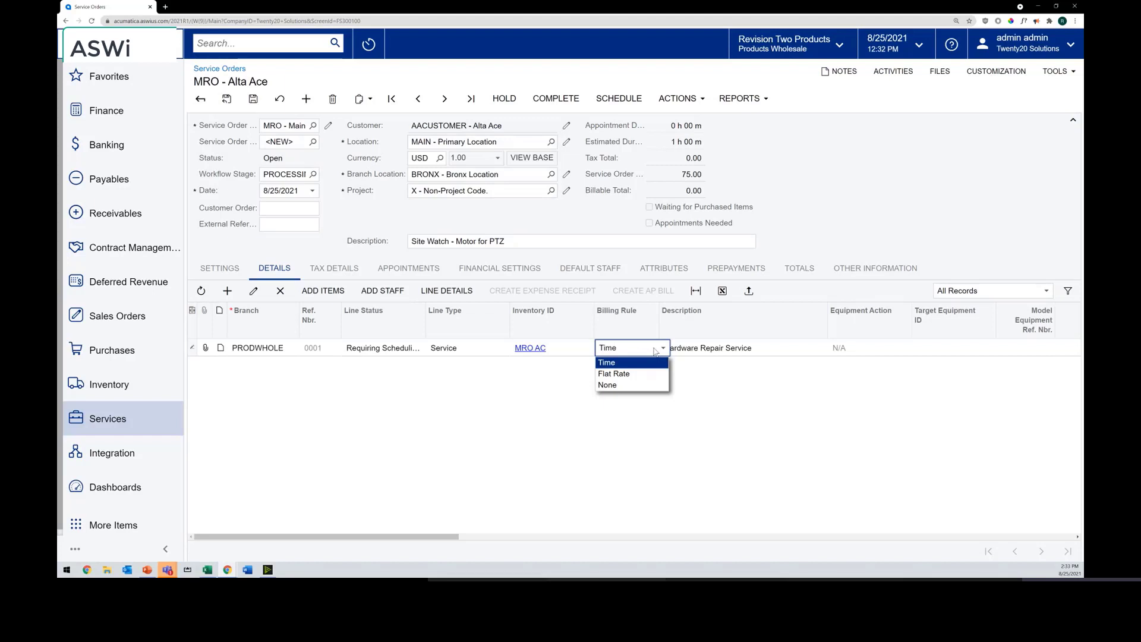
click(646, 373)
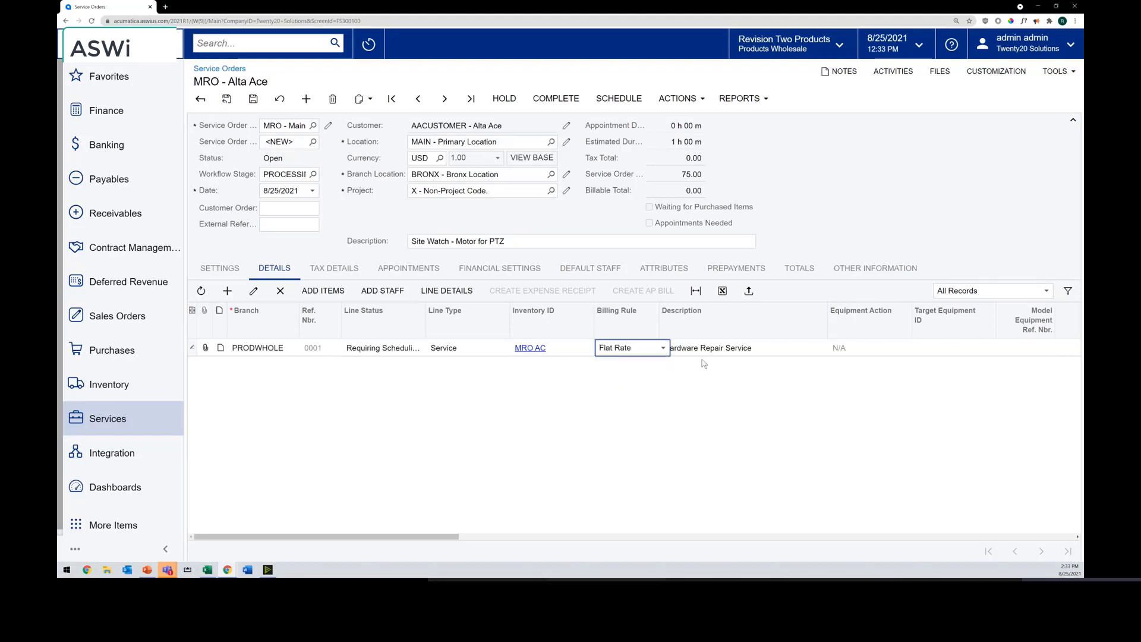
Set the service line's target equipment to SME00008 and its component to SWMOTOR.
click(960, 347)
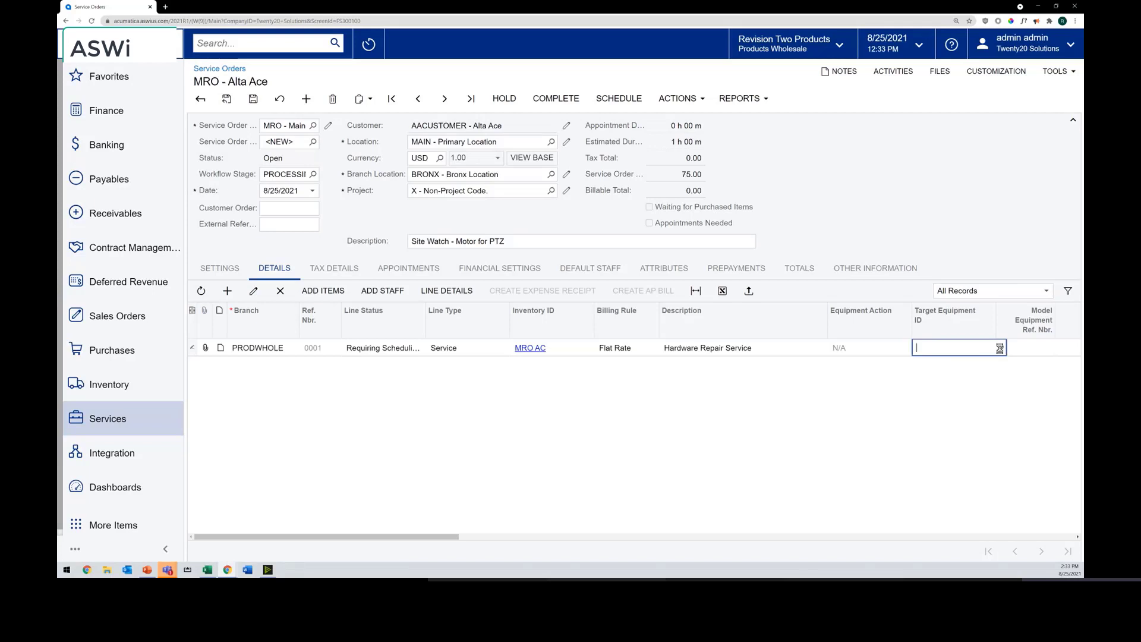
click(999, 349)
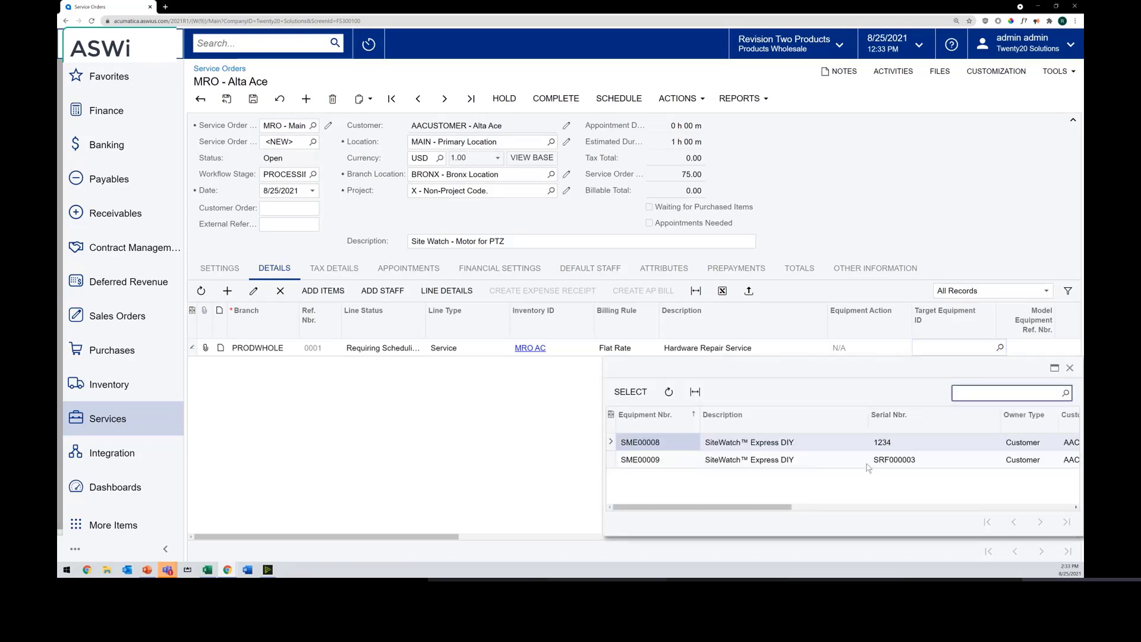
click(766, 462)
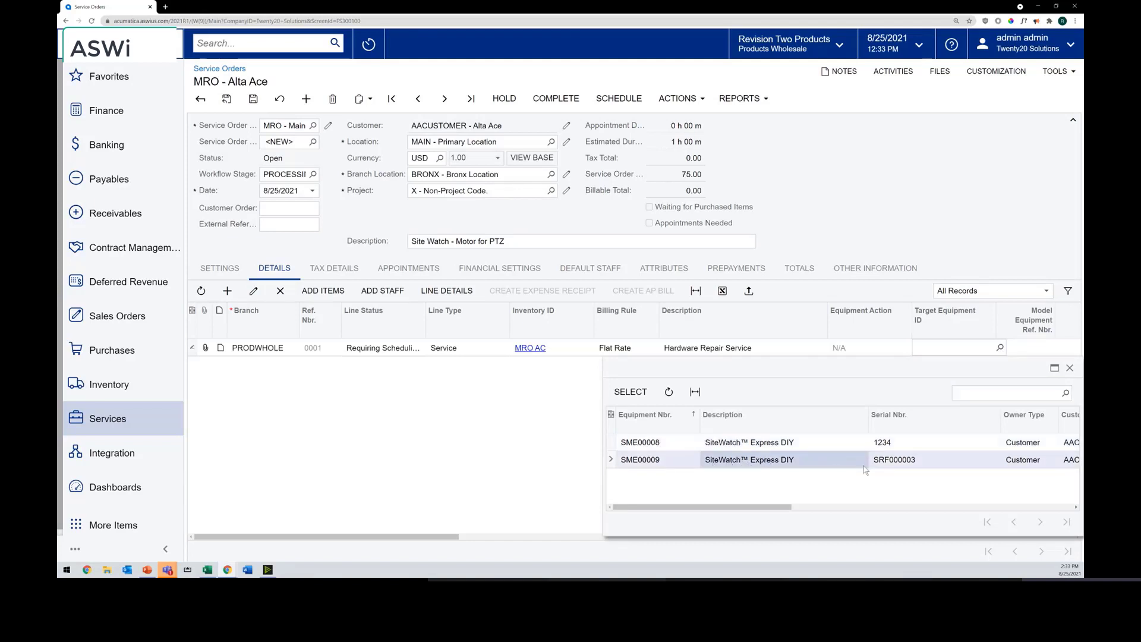
double_click(842, 442)
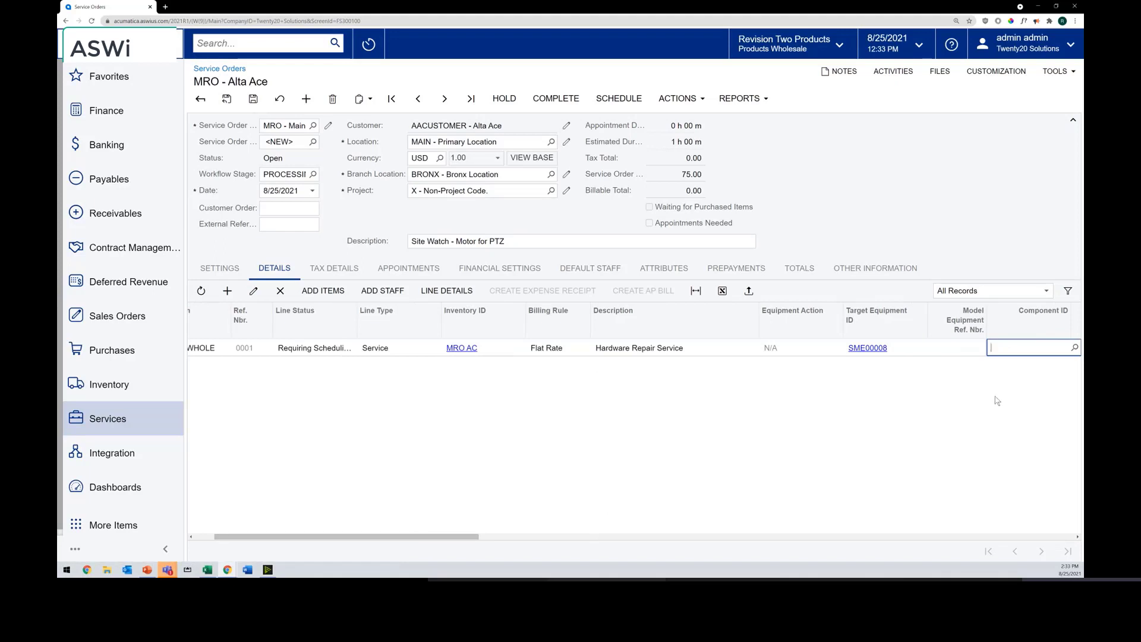
click(1074, 347)
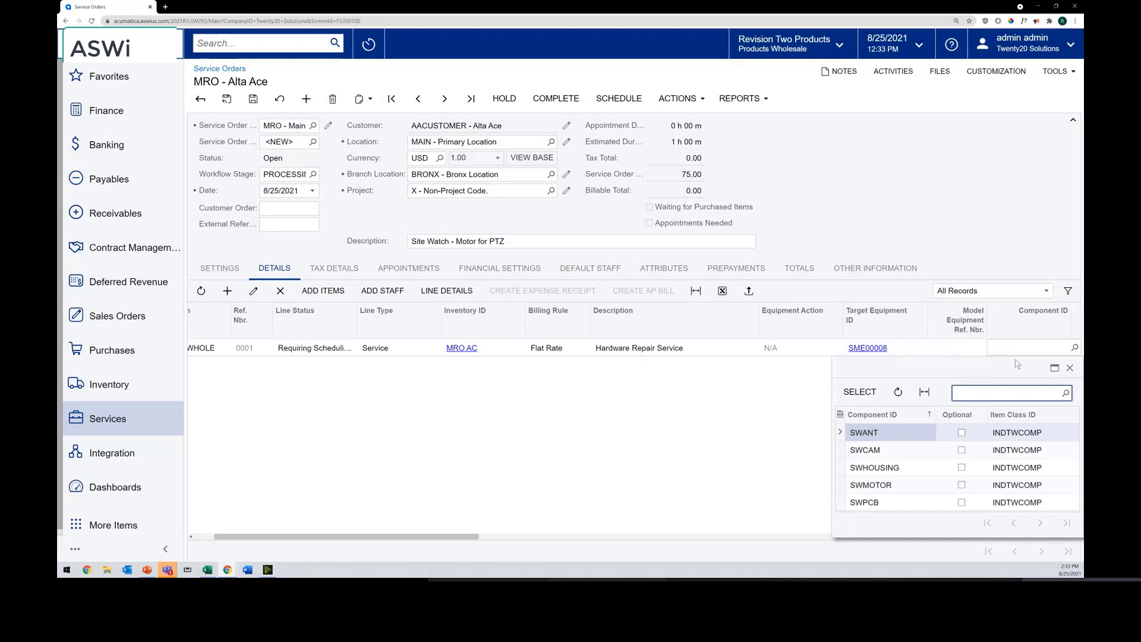
click(879, 485)
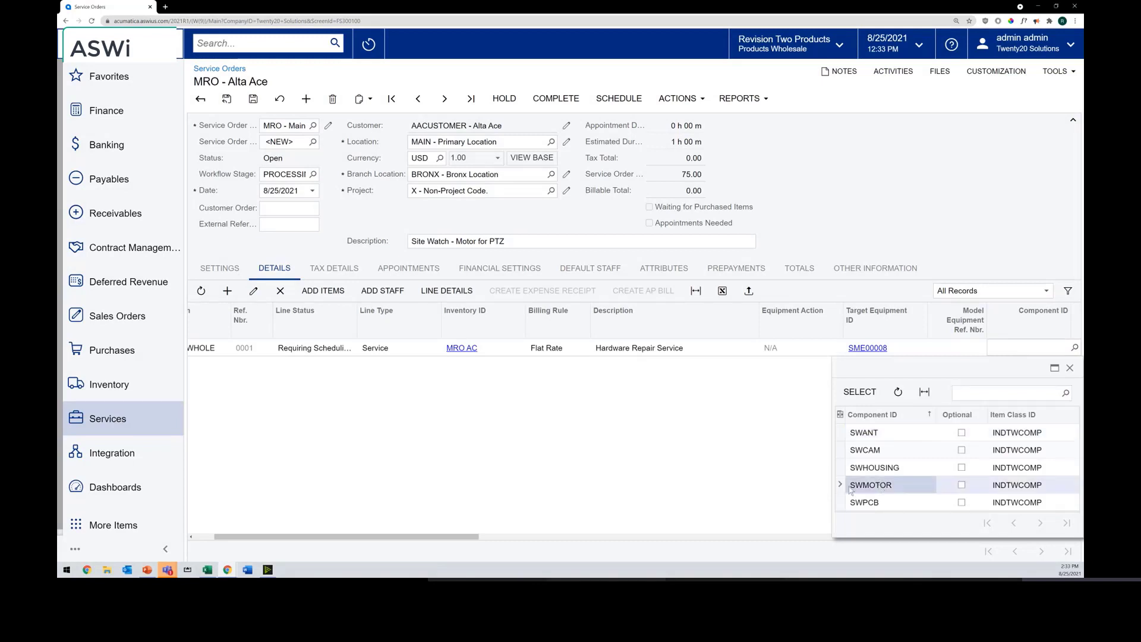
double_click(918, 491)
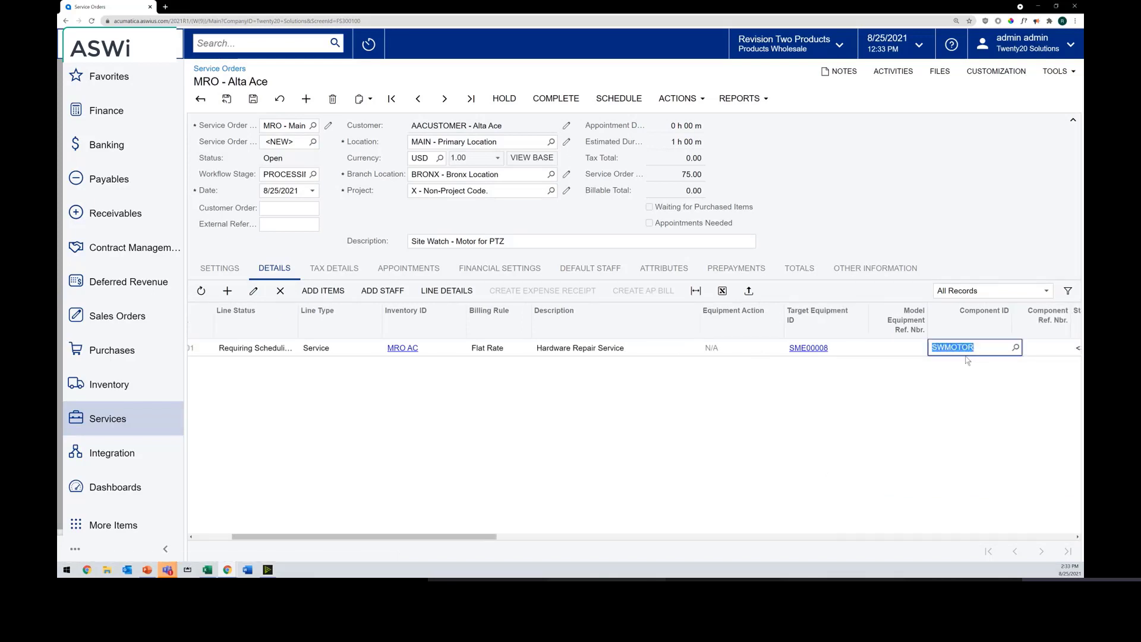
Set the service line's component reference to PTZ Motor 00004 and save the service order.
click(253, 99)
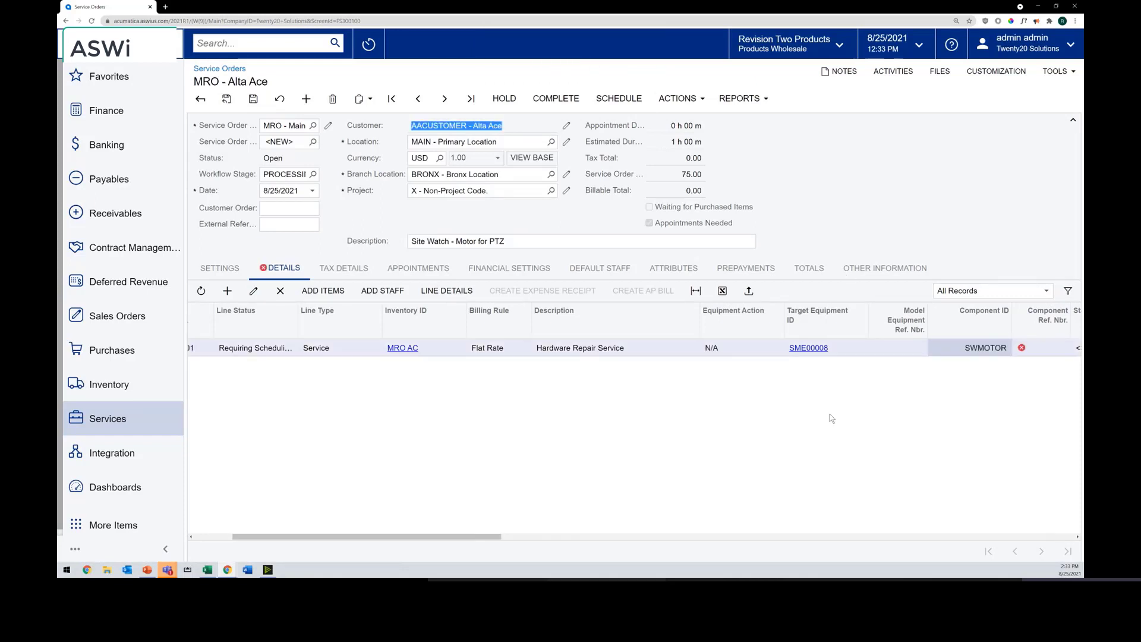
click(1041, 349)
click(1074, 348)
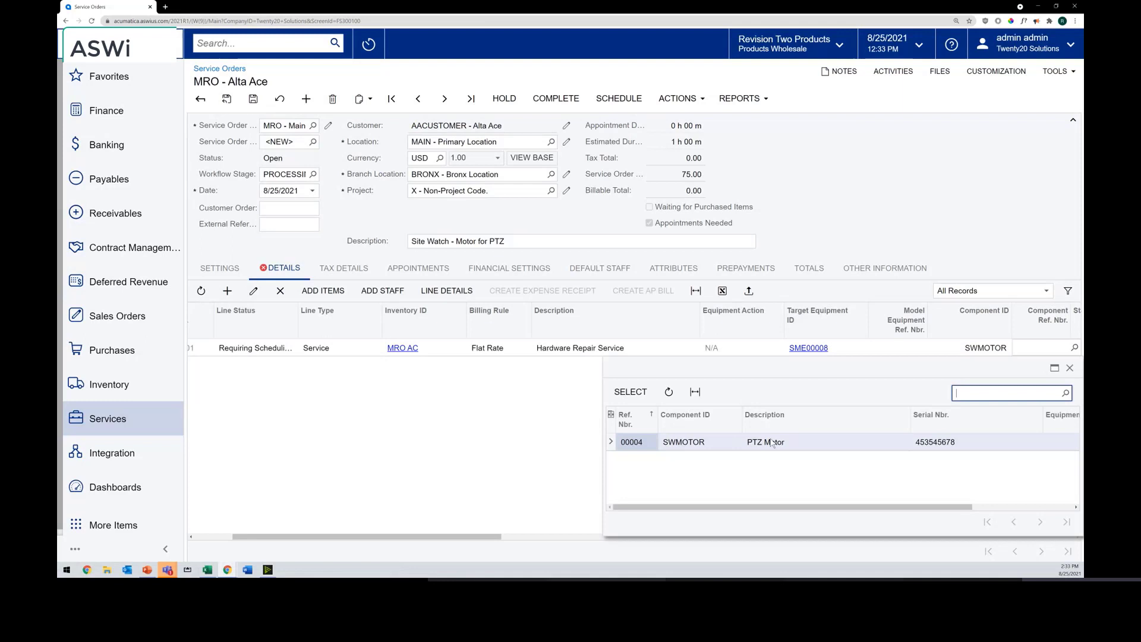
click(951, 445)
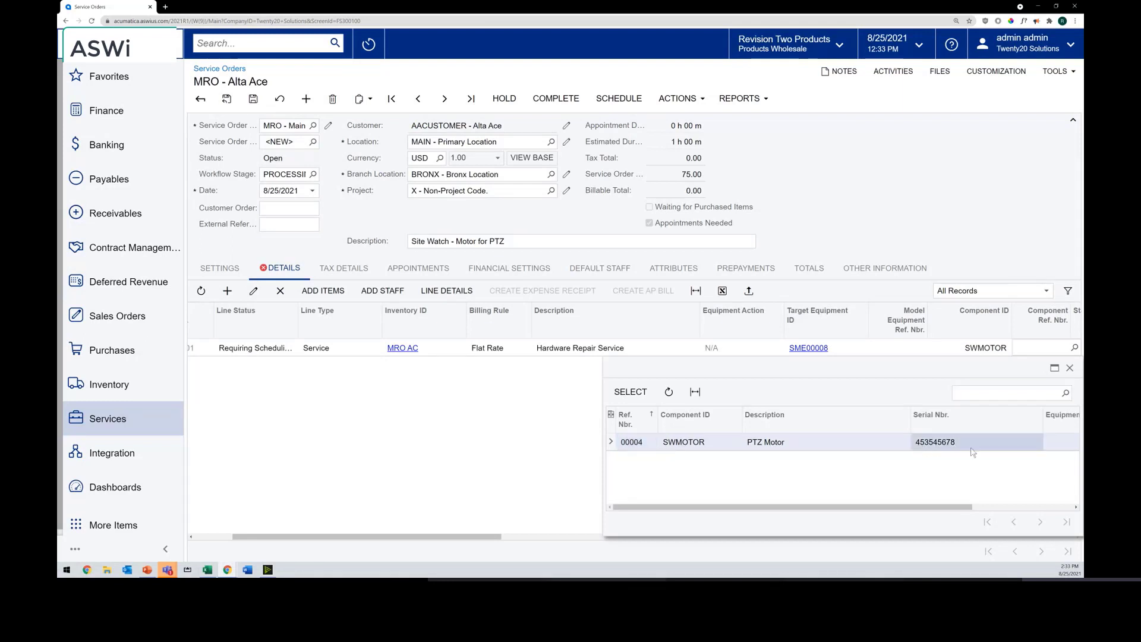
double_click(939, 446)
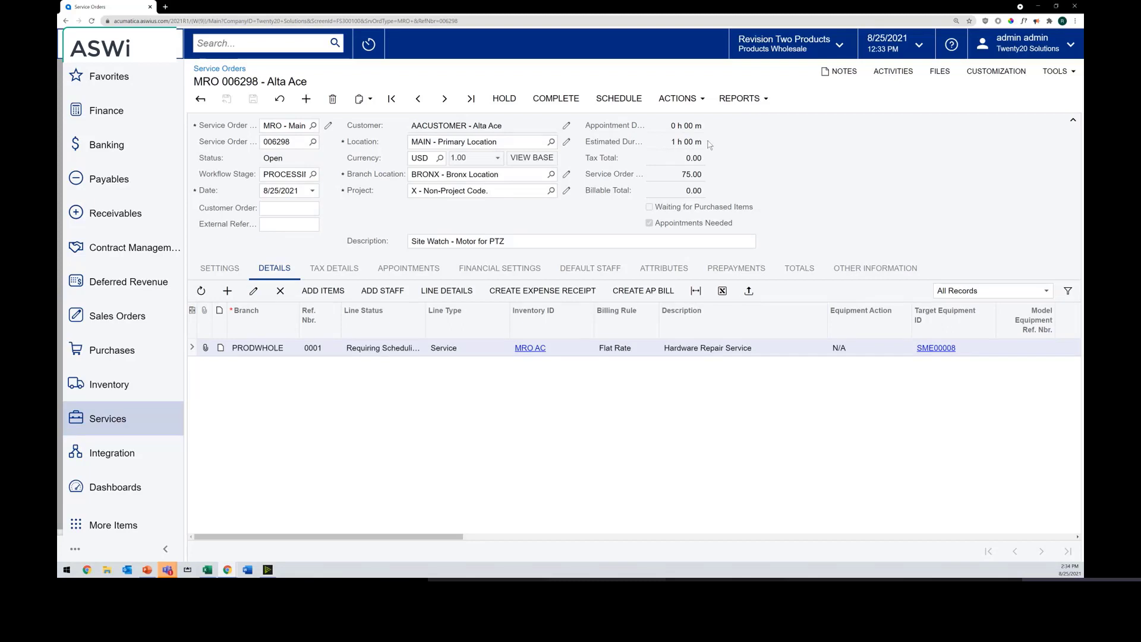
Open the calendar board for scheduling the service order, showing the Bronx branch location's staff.
click(698, 101)
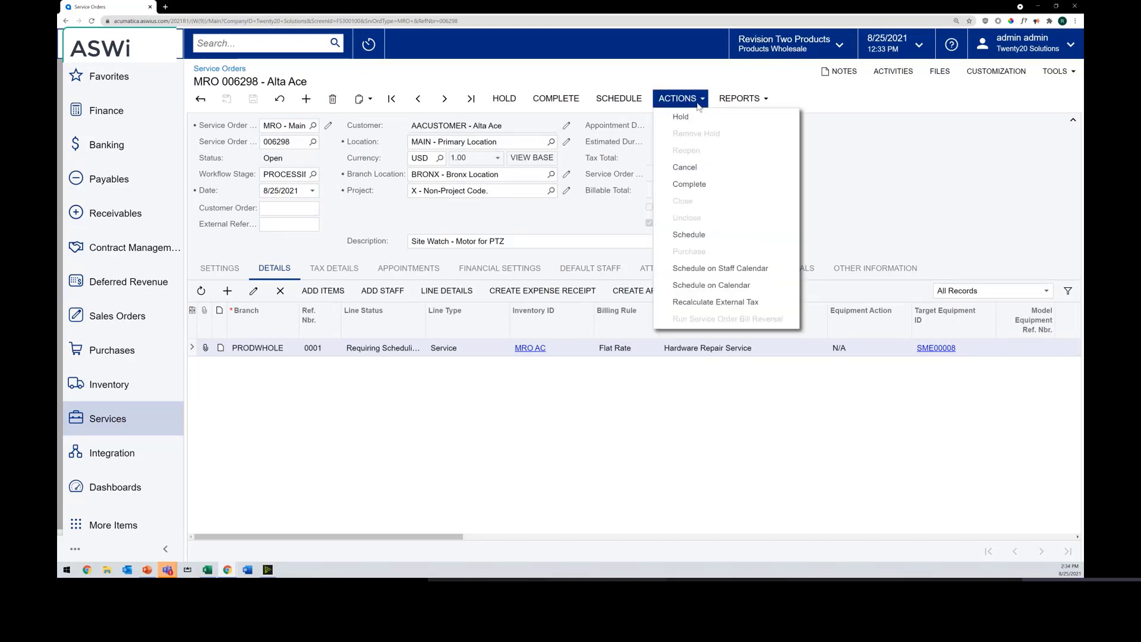
click(771, 287)
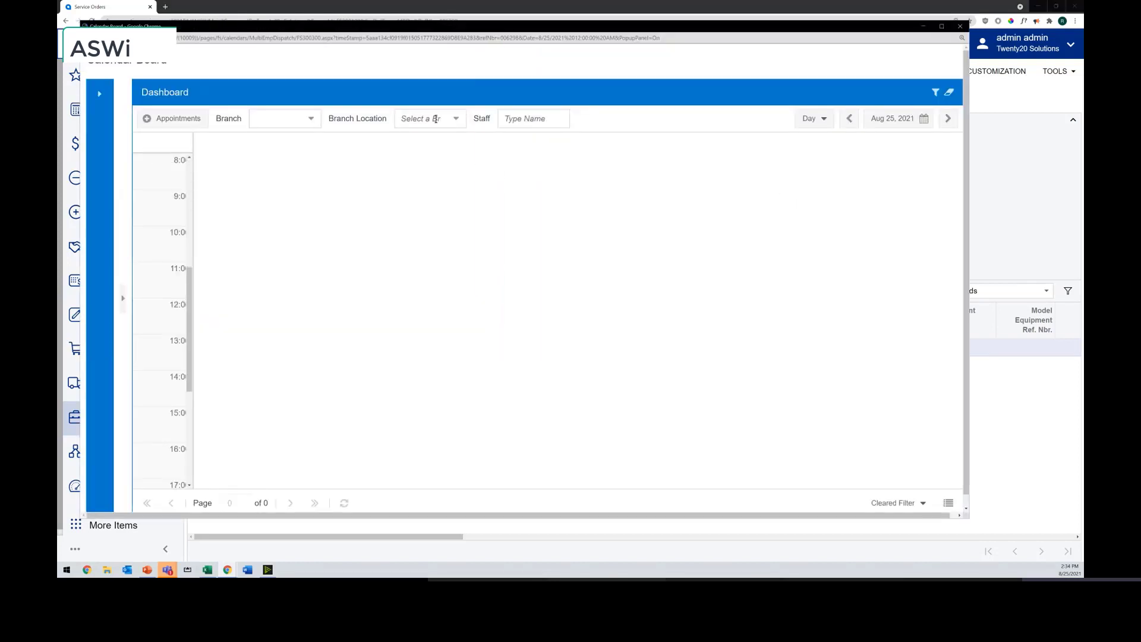
click(455, 119)
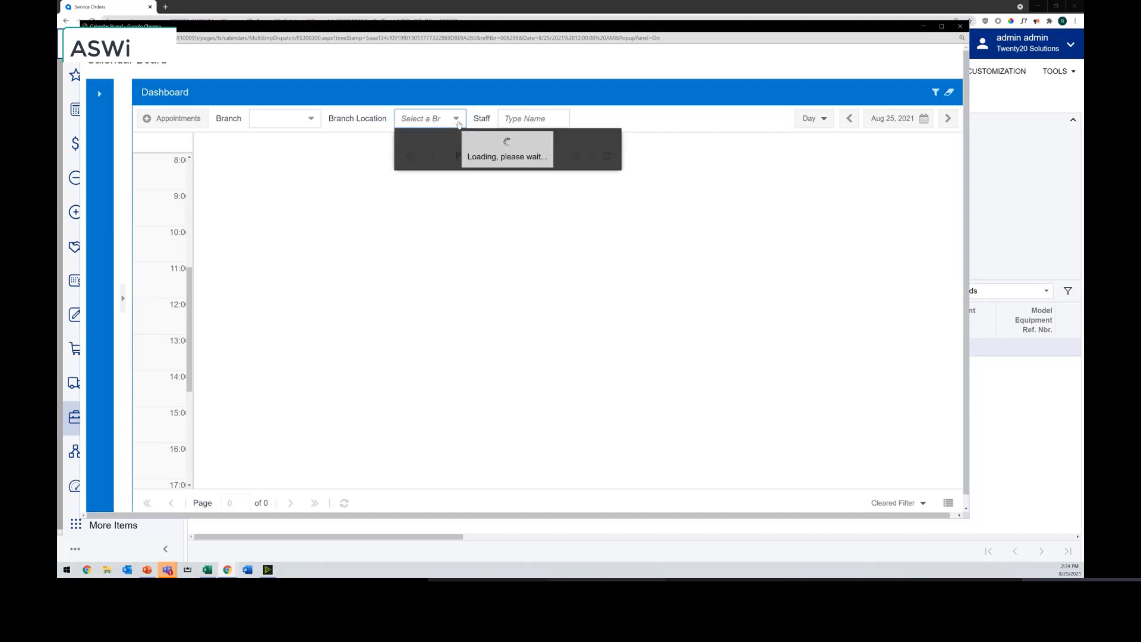
click(463, 122)
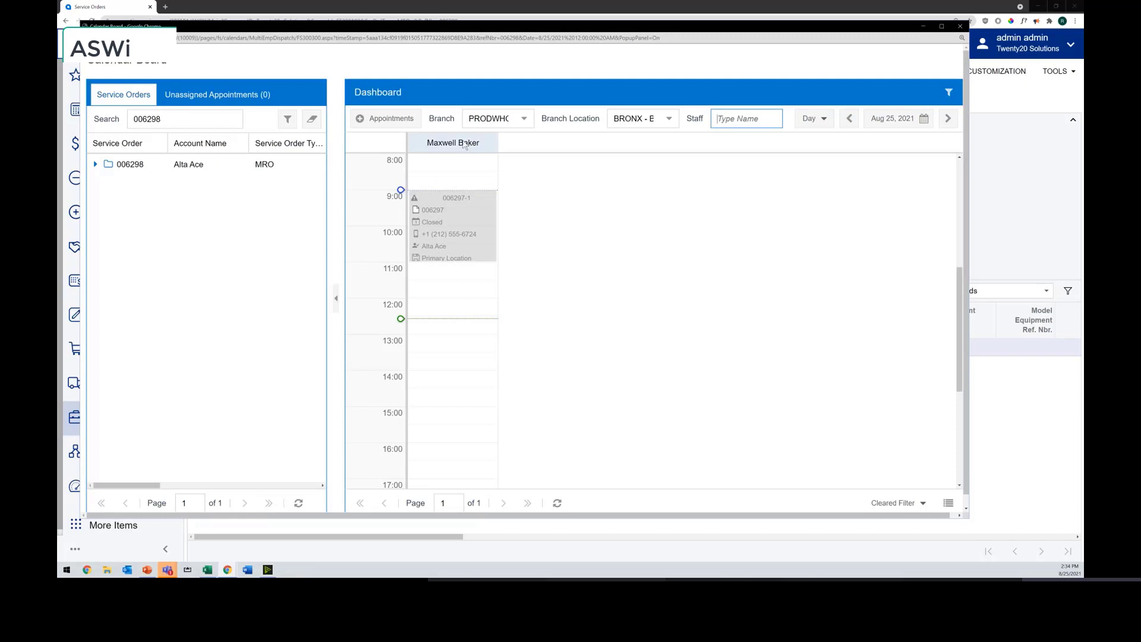
mouse_move(446, 149)
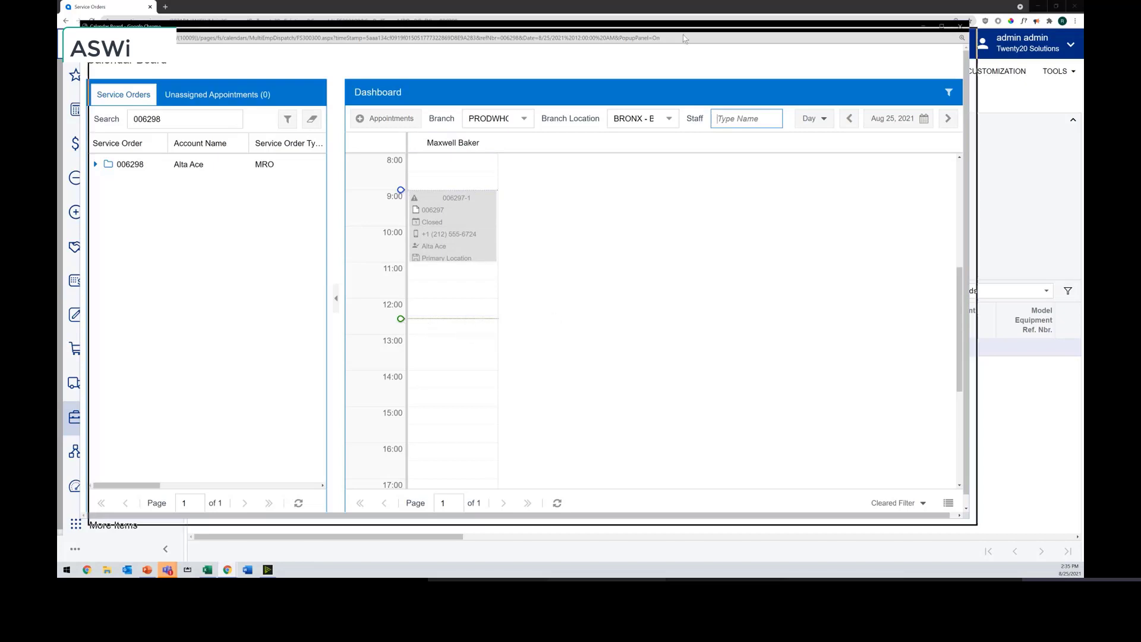
Schedule the service order for the Bronx technician on Aug 25, 2021 at 13:00 and extend the appointment to 15:00.
drag(662, 34, 708, 106)
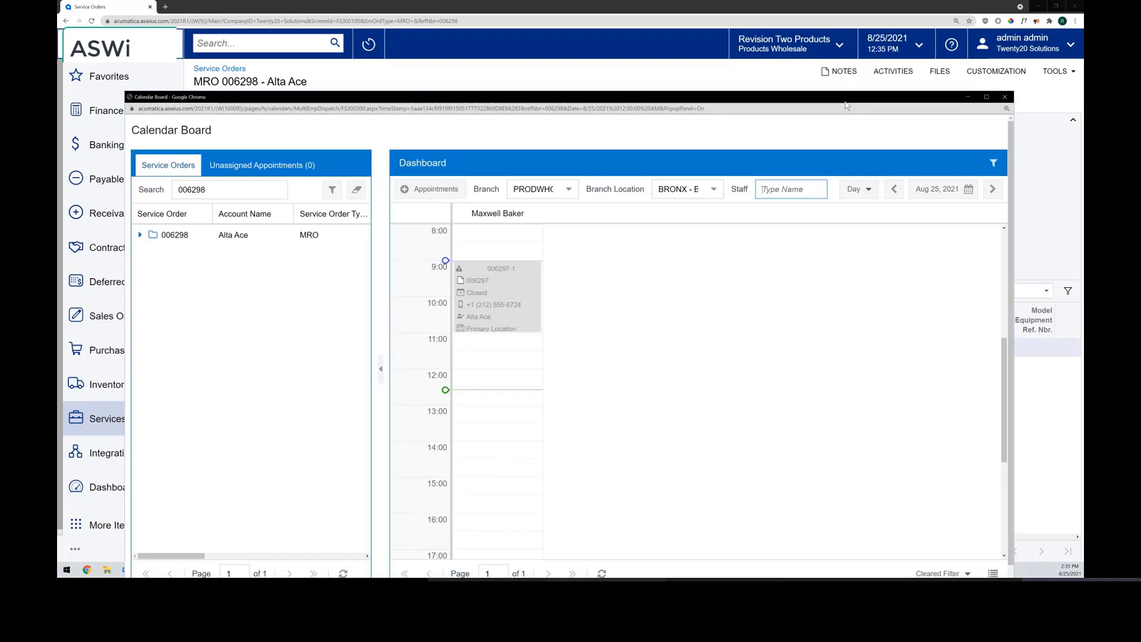
drag(841, 99, 847, 43)
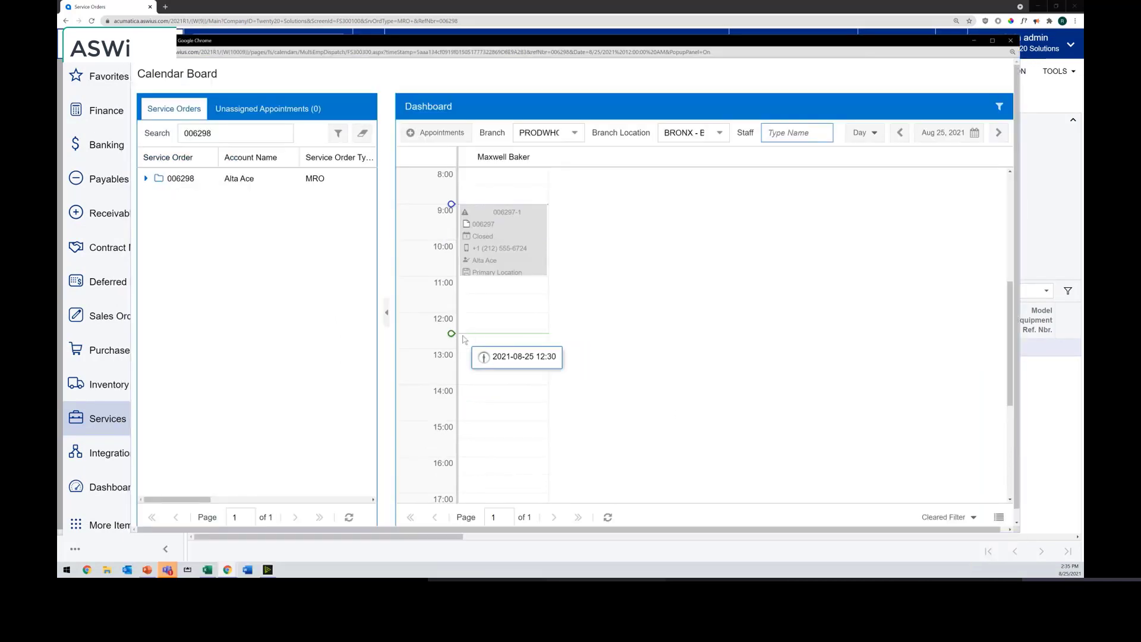
scroll(522, 350, down, 4)
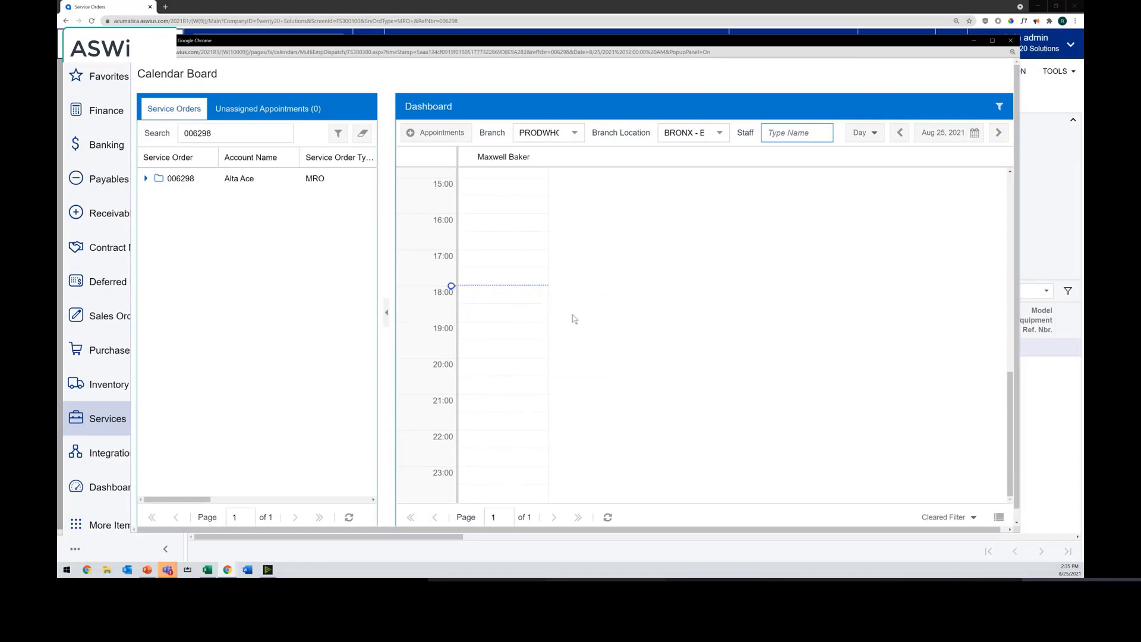
scroll(562, 308, up, 5)
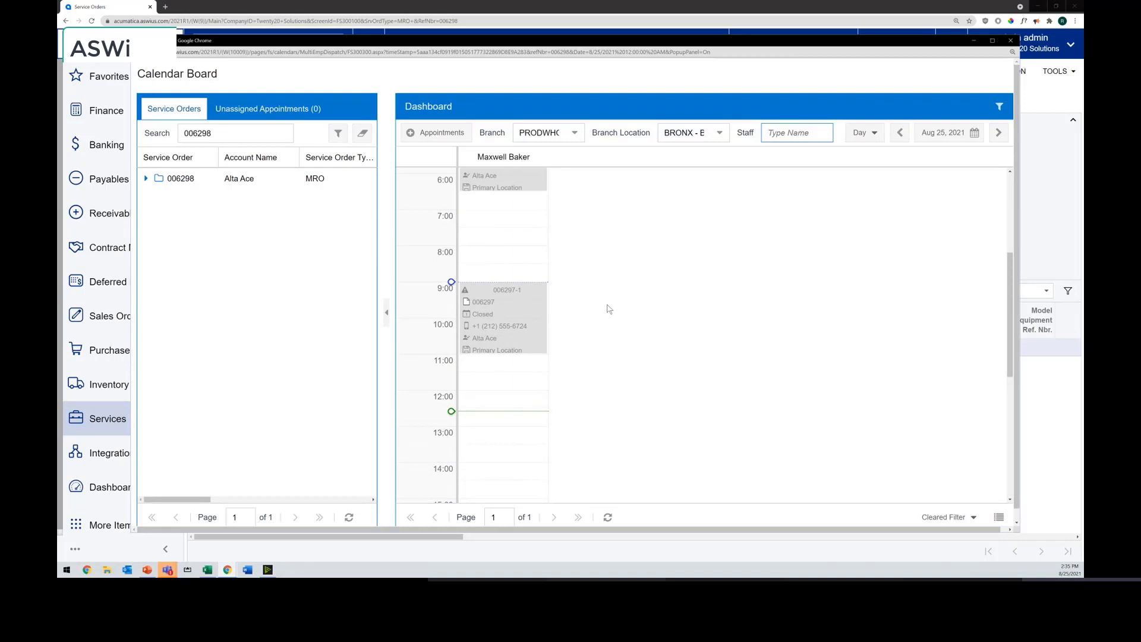
scroll(216, 211, down, 1)
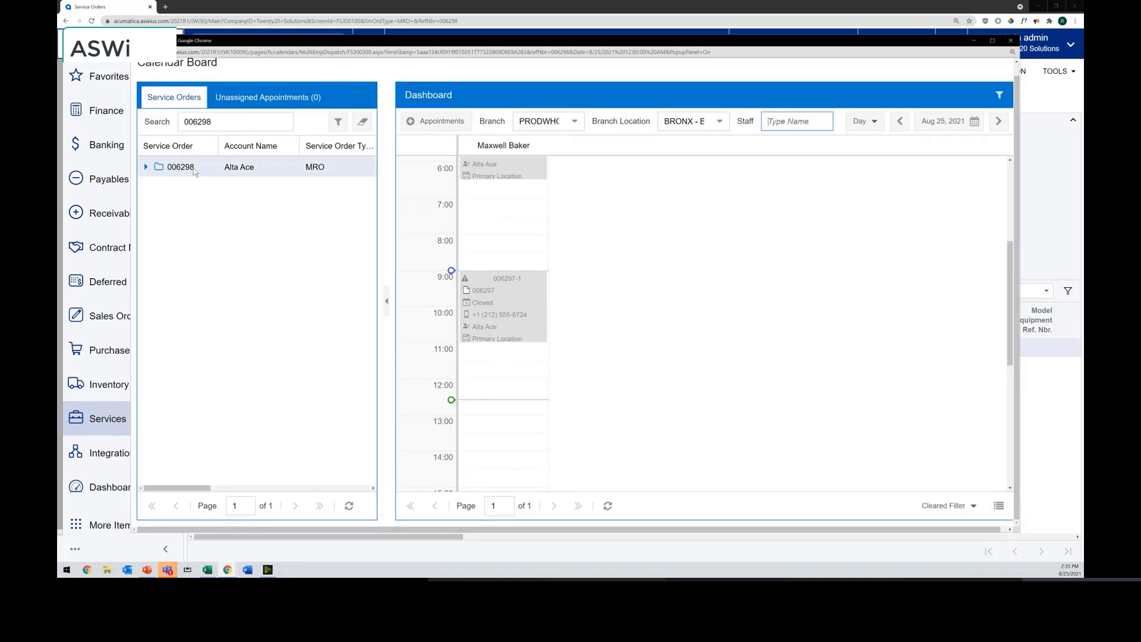
drag(189, 170, 483, 328)
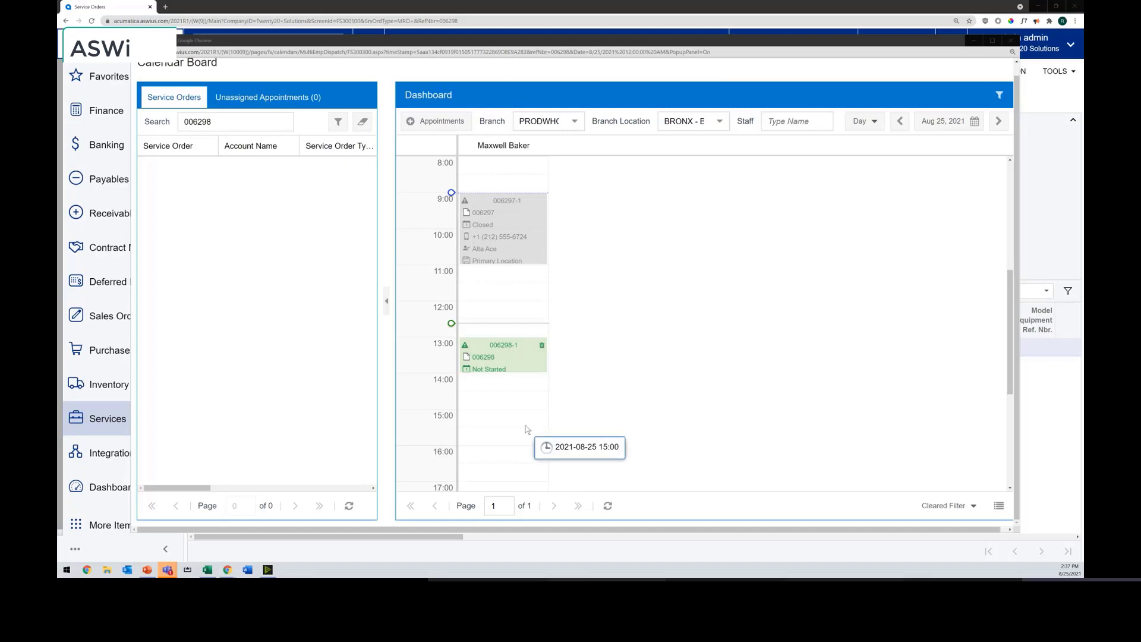
drag(502, 371, 504, 409)
Review the new appointment's available options without choosing one, and close the calendar board.
right_click(532, 362)
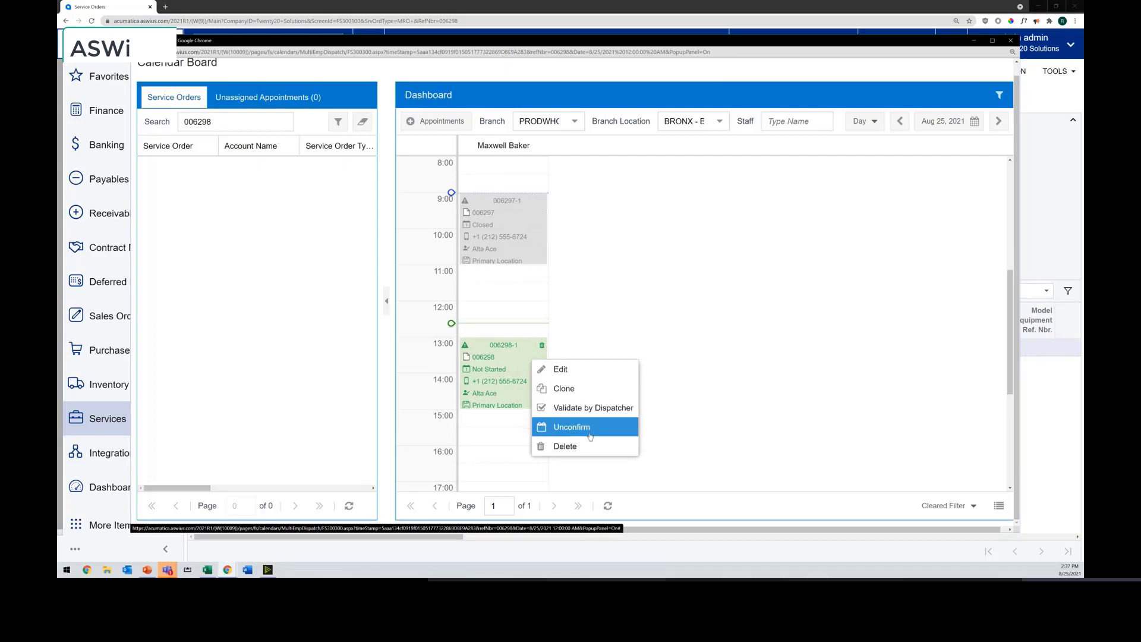
click(900, 443)
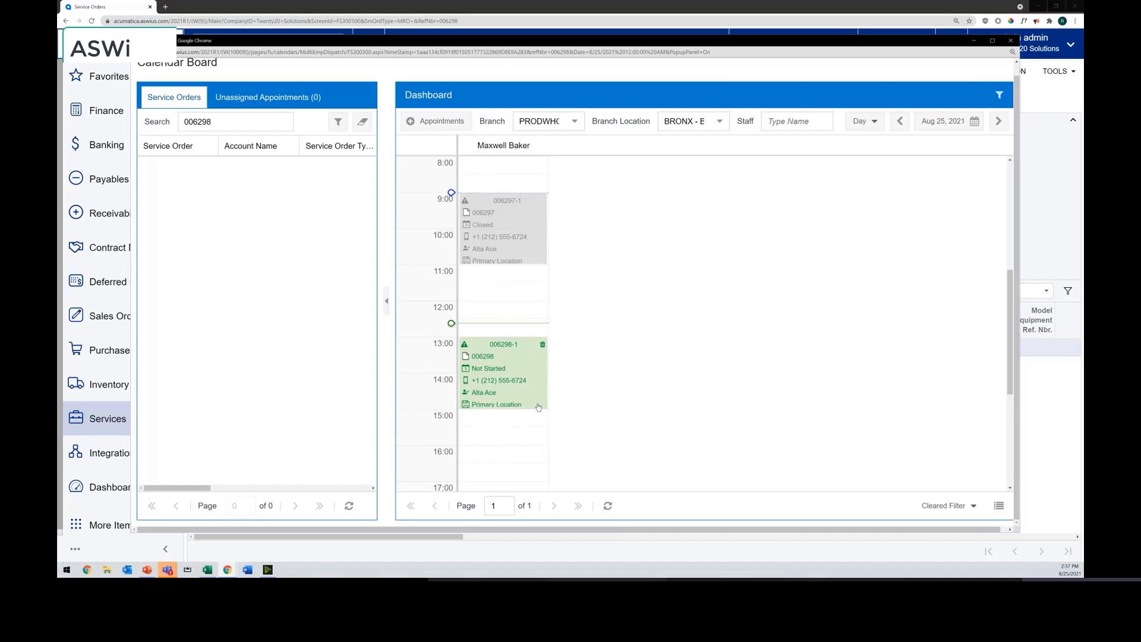
mouse_move(515, 145)
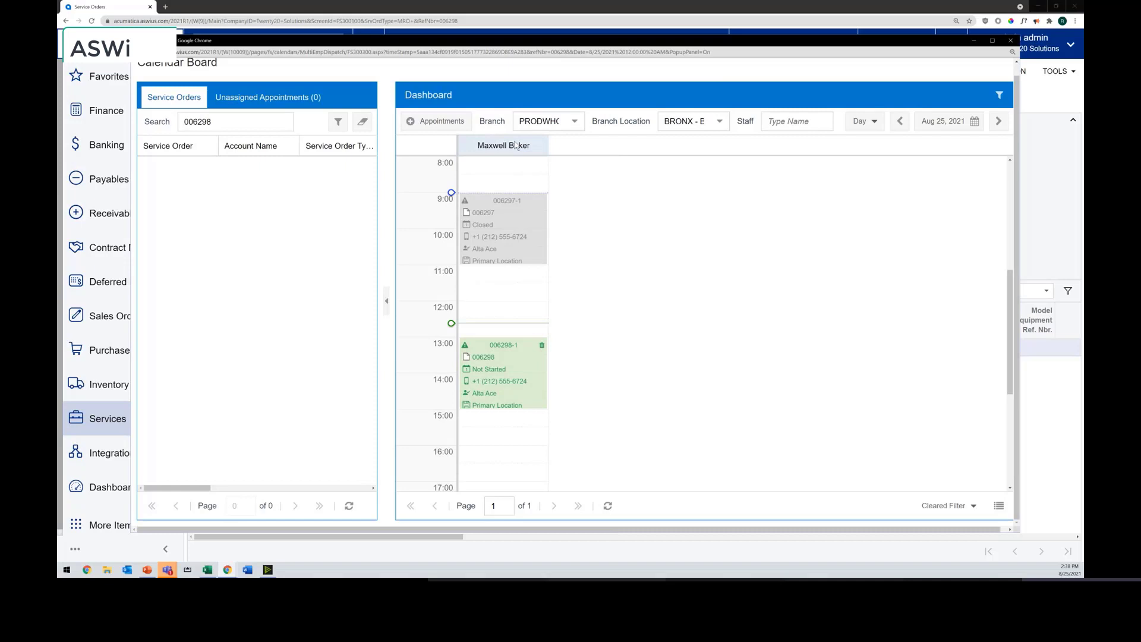
click(1010, 40)
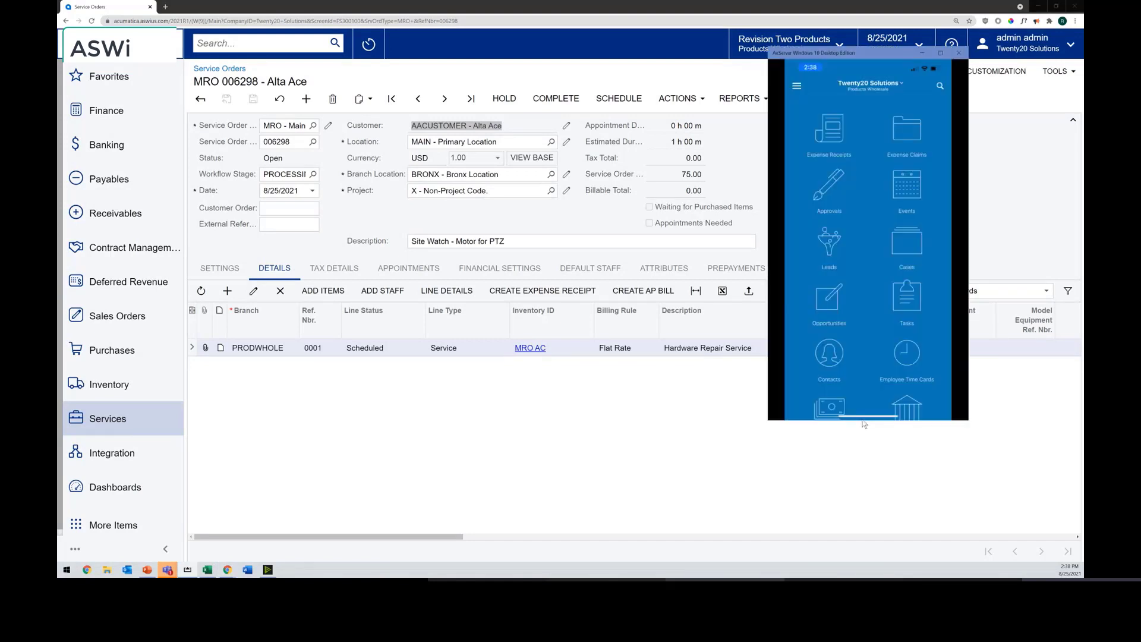
Switch to the mirrored Acumatica mobile app, enlarge its window, and open the Not Started Site Watch - Motor for PTZ appointment.
drag(862, 420, 887, 503)
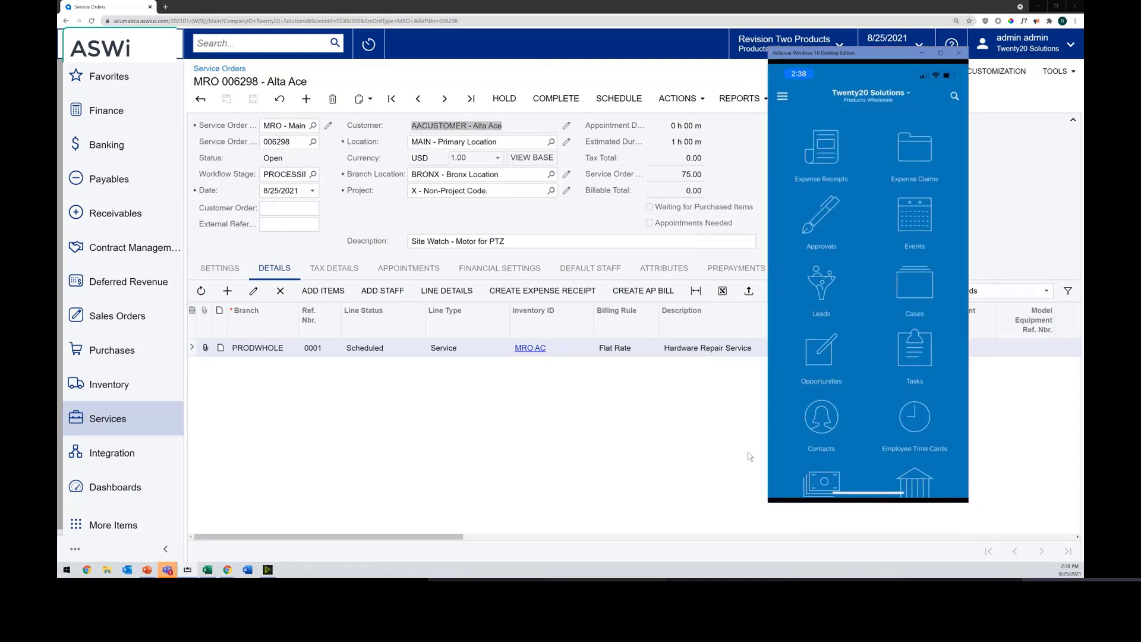
drag(768, 445, 762, 445)
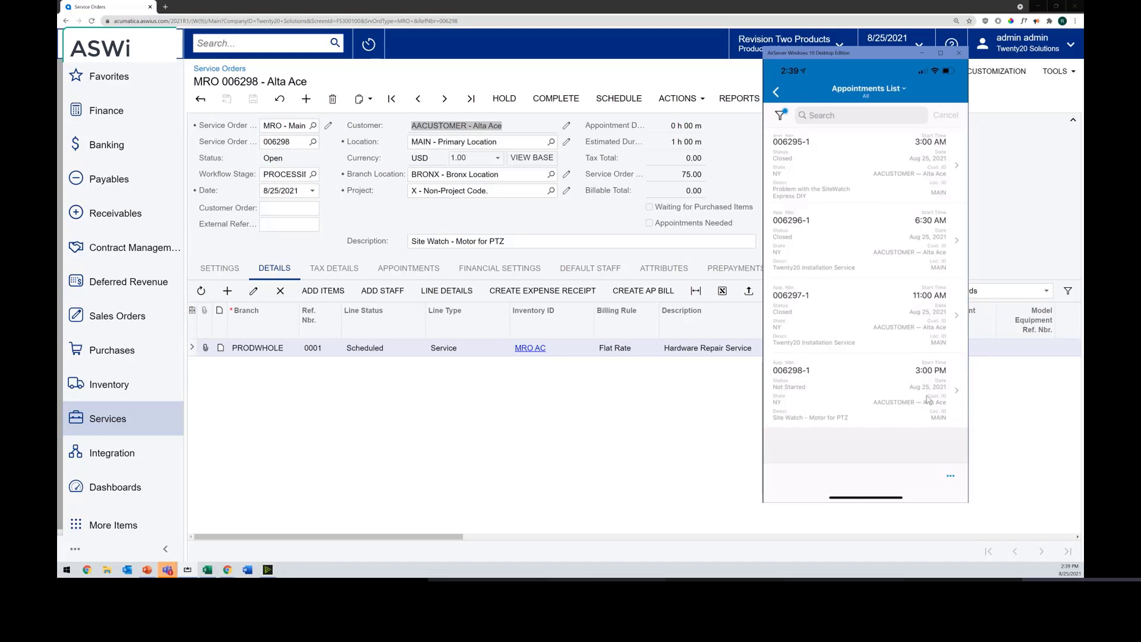
click(845, 395)
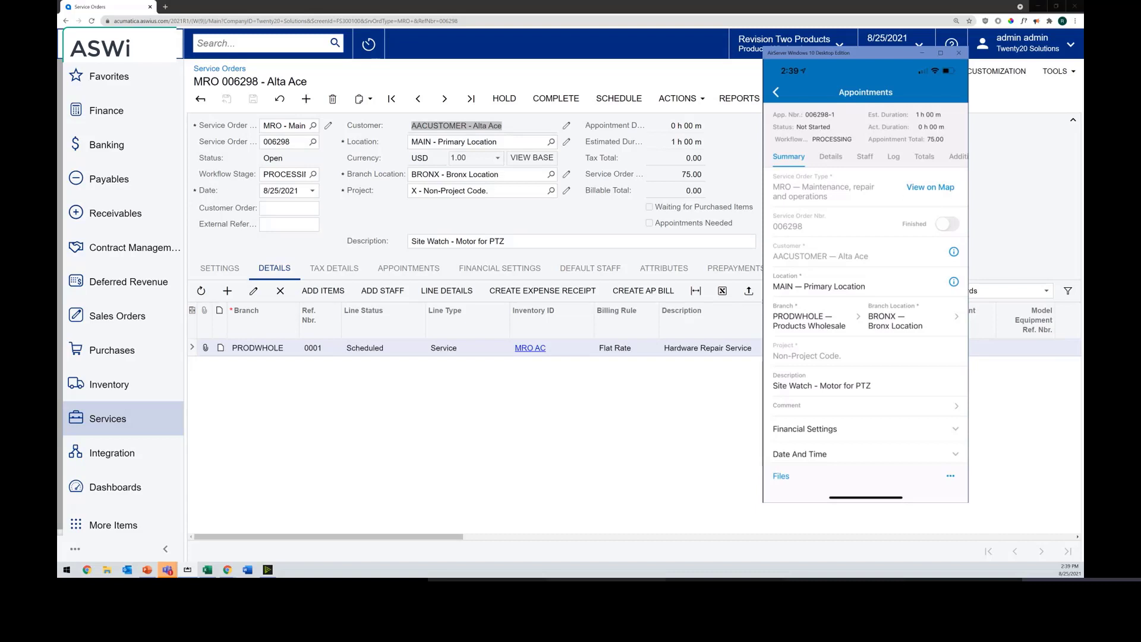
View the appointment's location on the map, look around it in Street View, and return to the appointment.
click(930, 187)
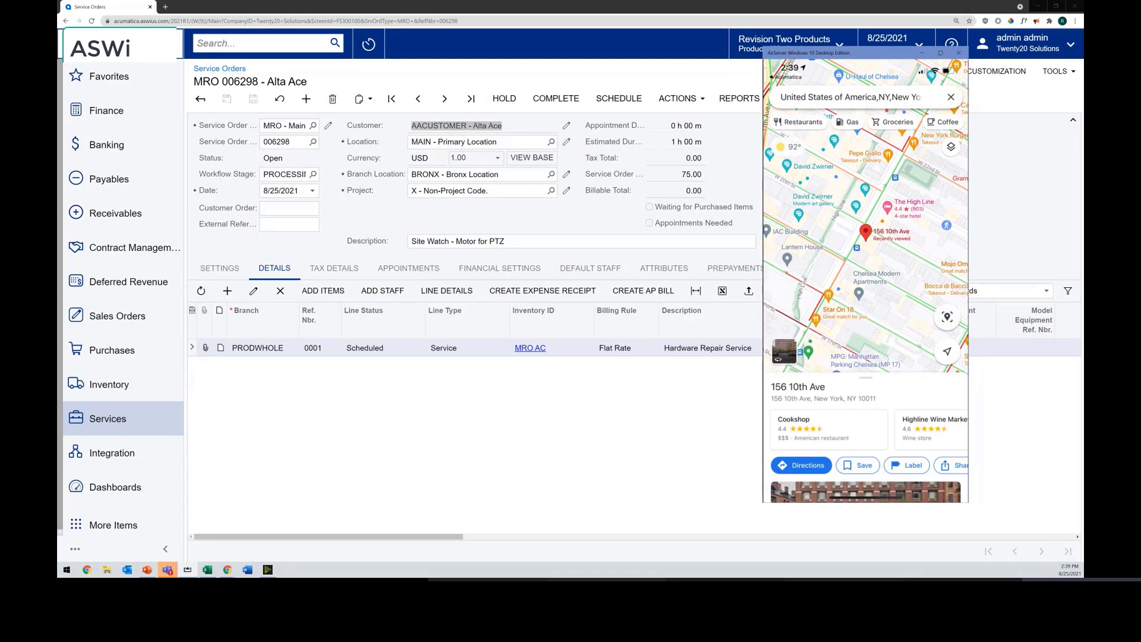
drag(865, 386, 865, 113)
click(865, 202)
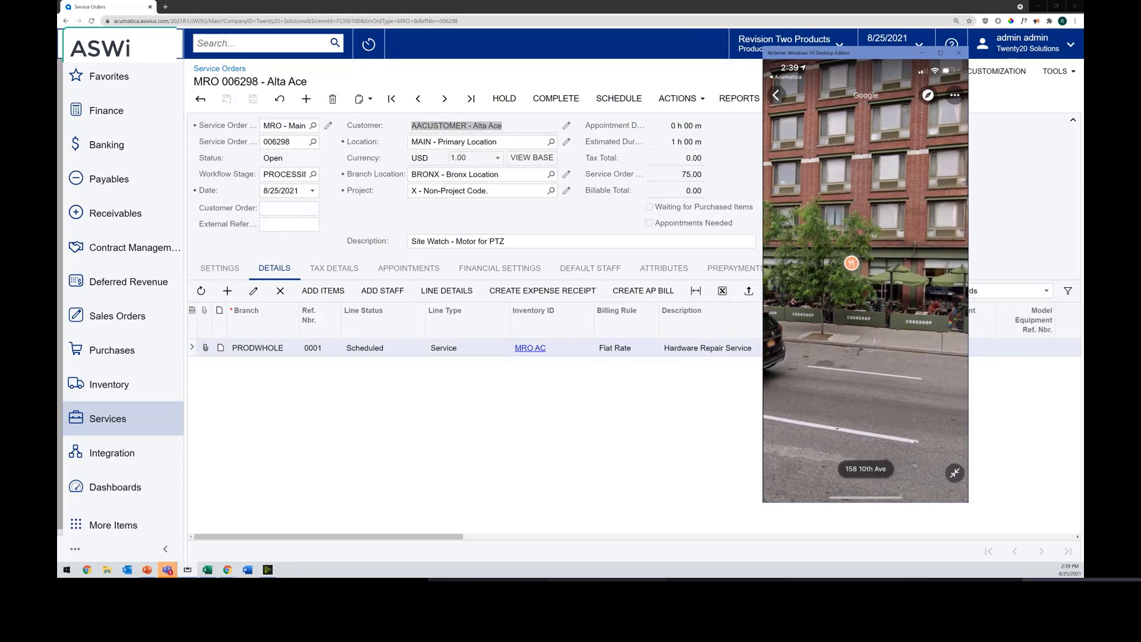
drag(844, 369, 772, 368)
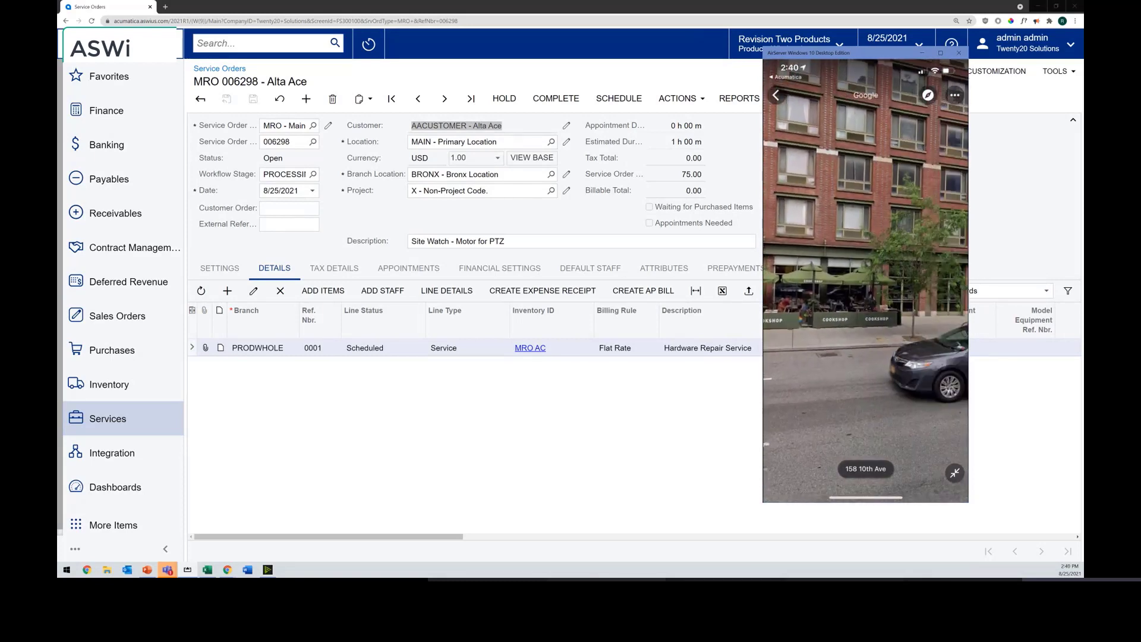
scroll(866, 294, up, 5)
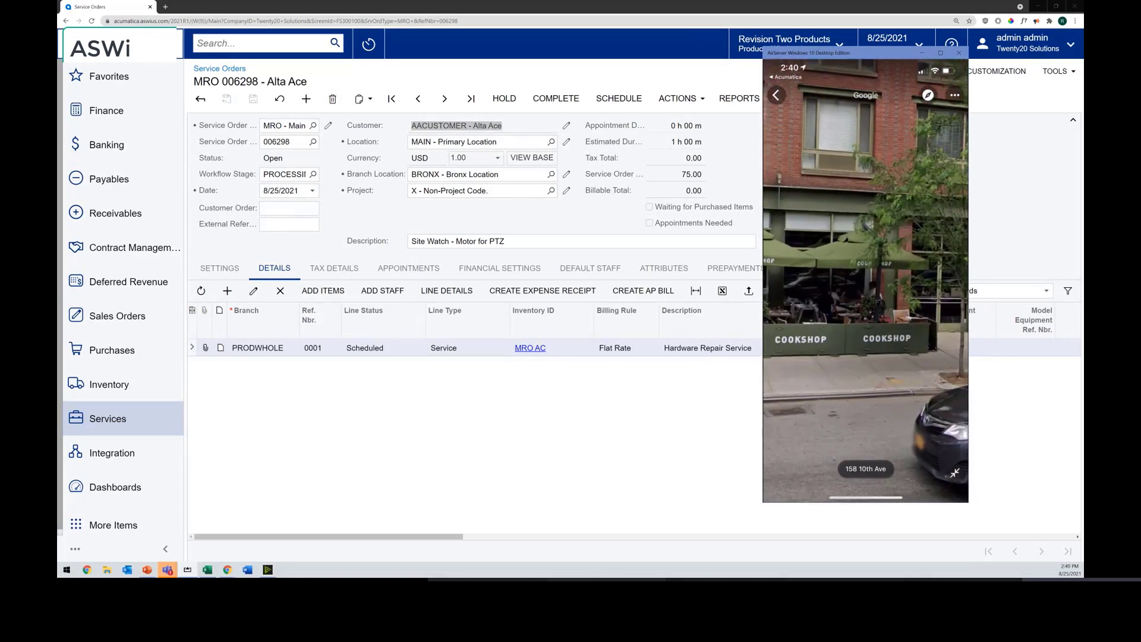
click(786, 77)
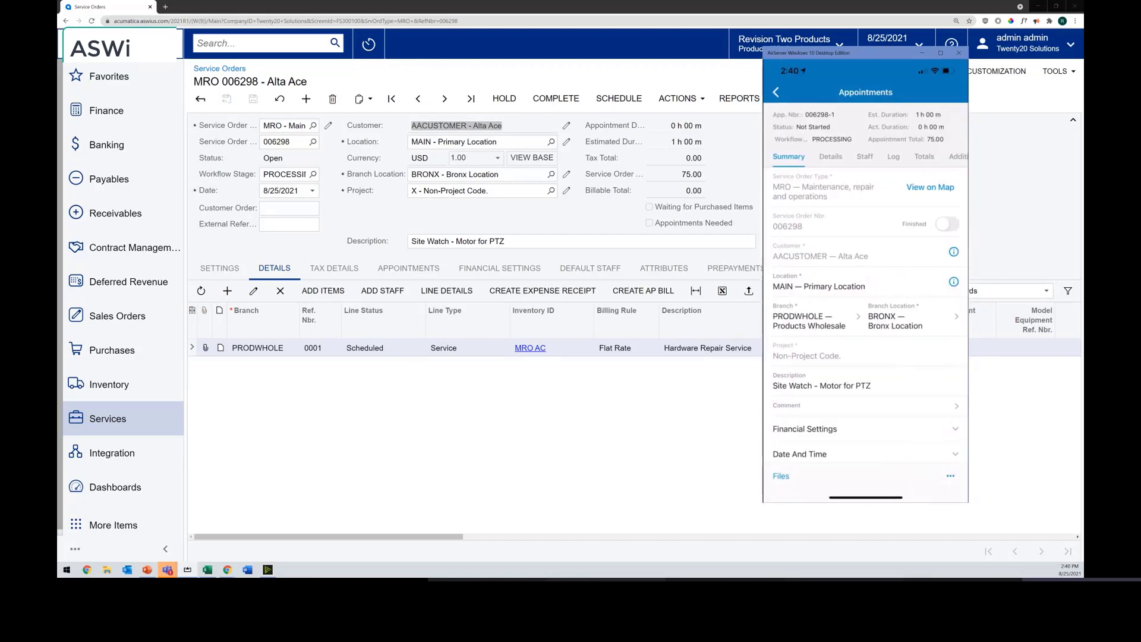
Log departure and arrival on the Site Watch - Motor for PTZ appointment, and process the travel completion for all entries.
click(950, 478)
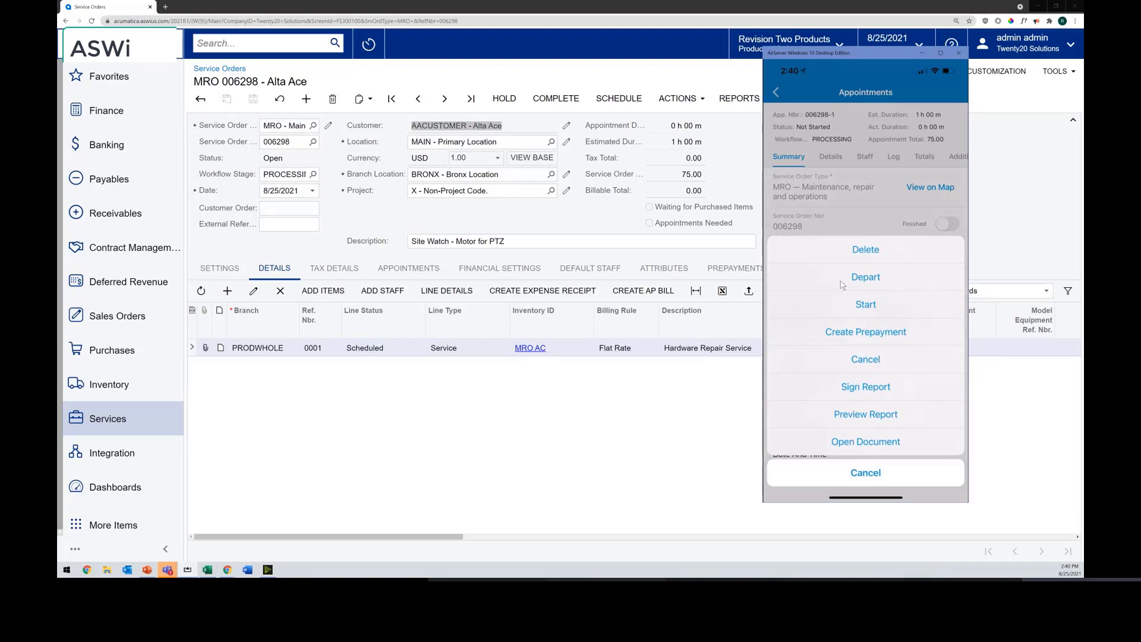
click(891, 286)
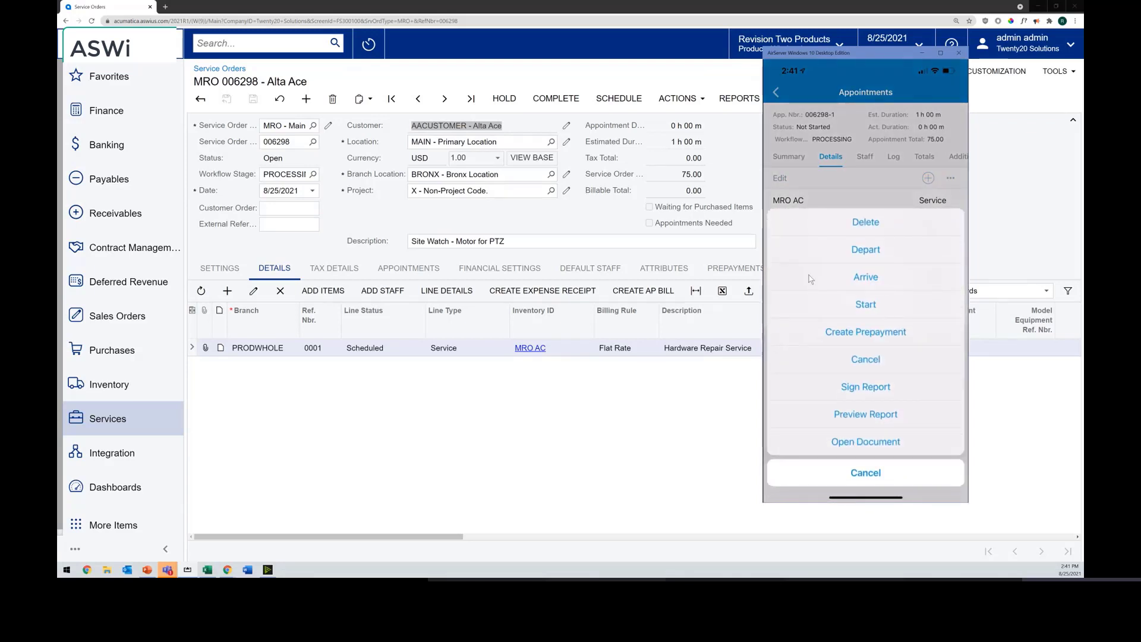
click(872, 278)
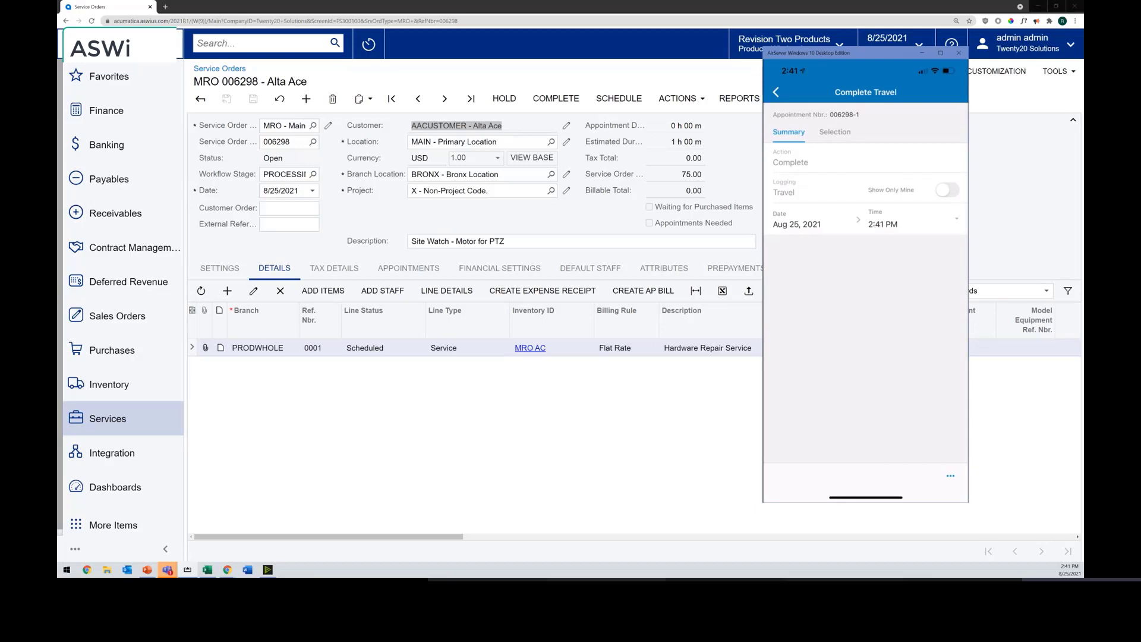
click(950, 476)
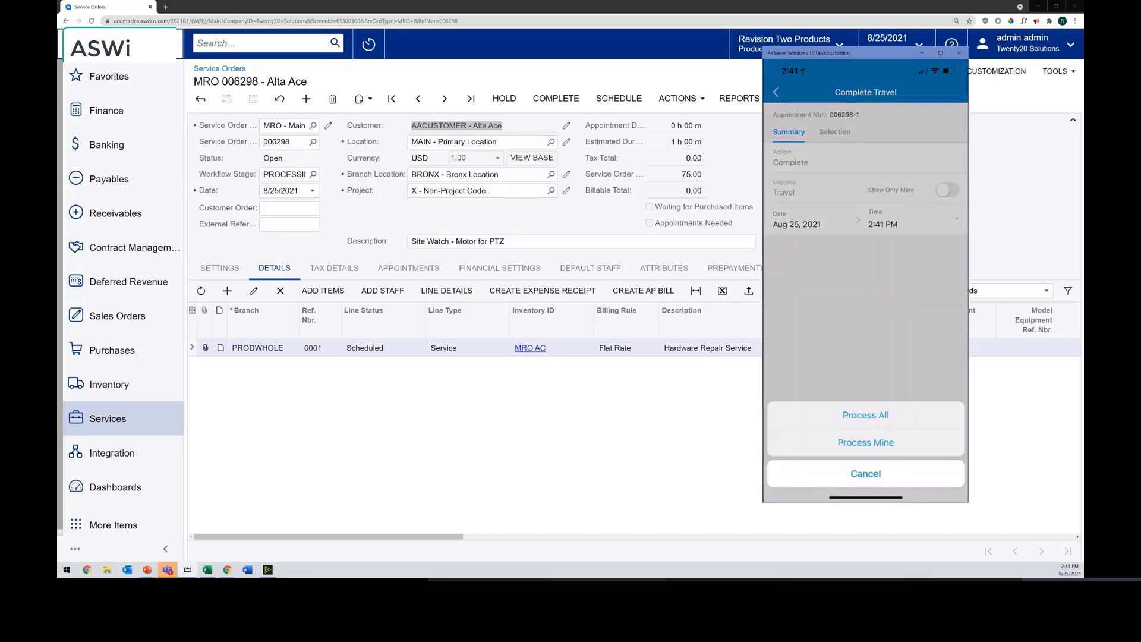
click(865, 415)
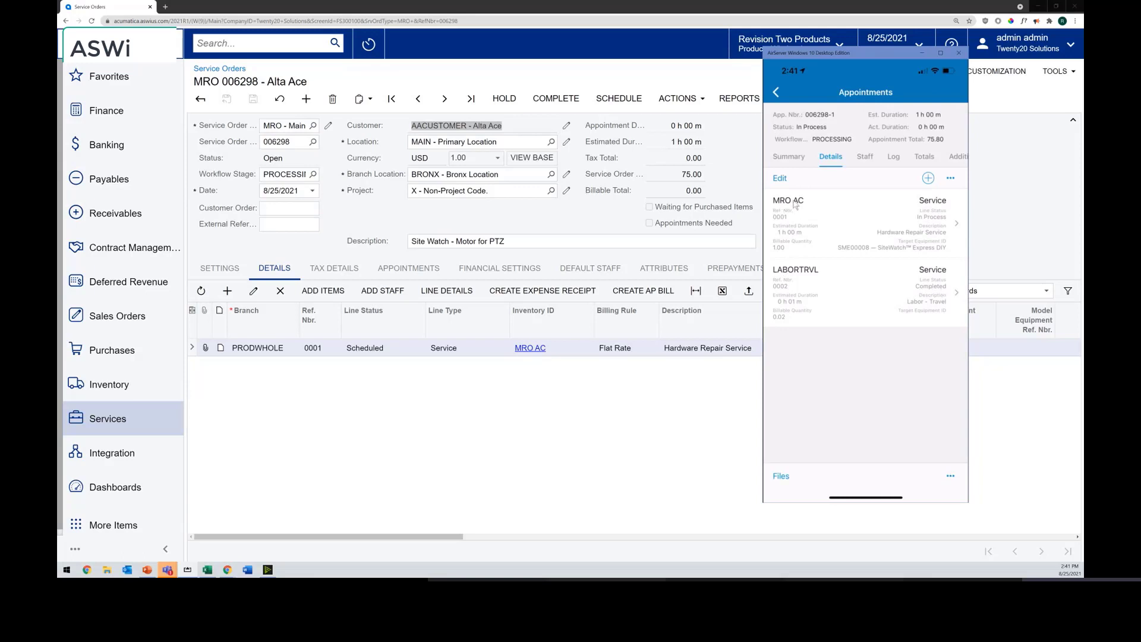
Enter an appointment note starting "DOA Motor", and dictate that it receives no voltage and is going to be replaced with a unit from the truck.
click(939, 224)
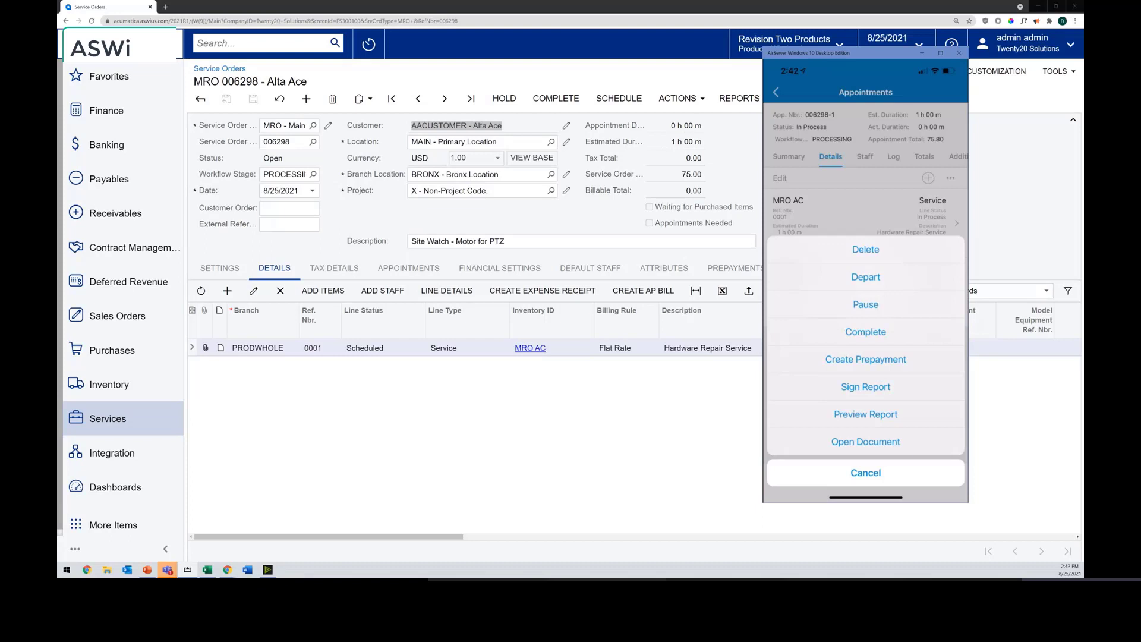
click(865, 473)
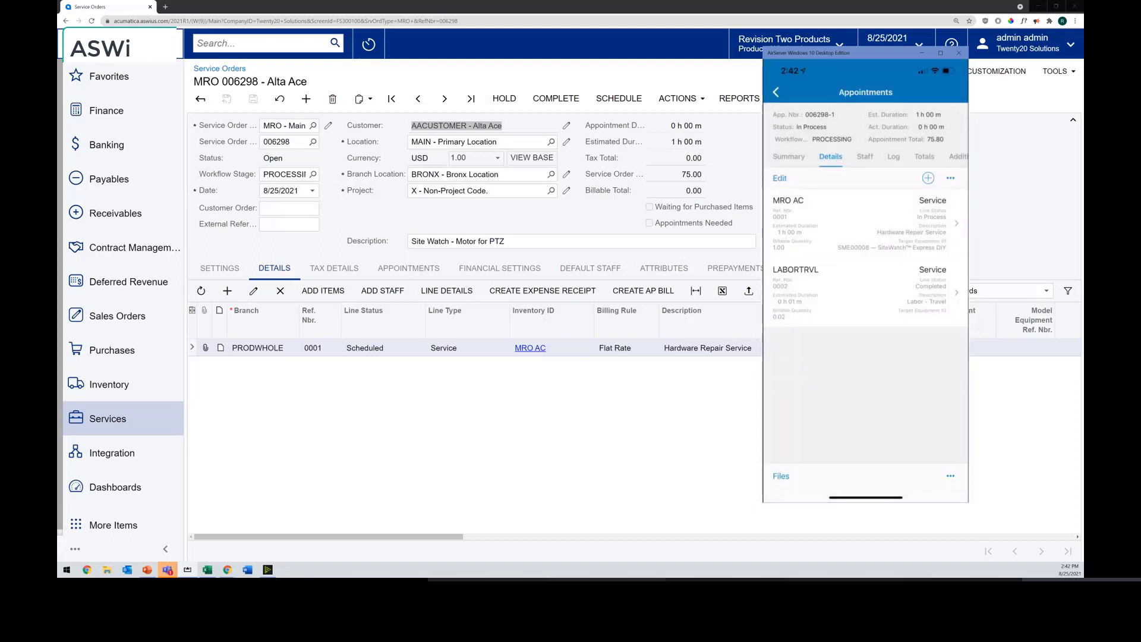
click(788, 157)
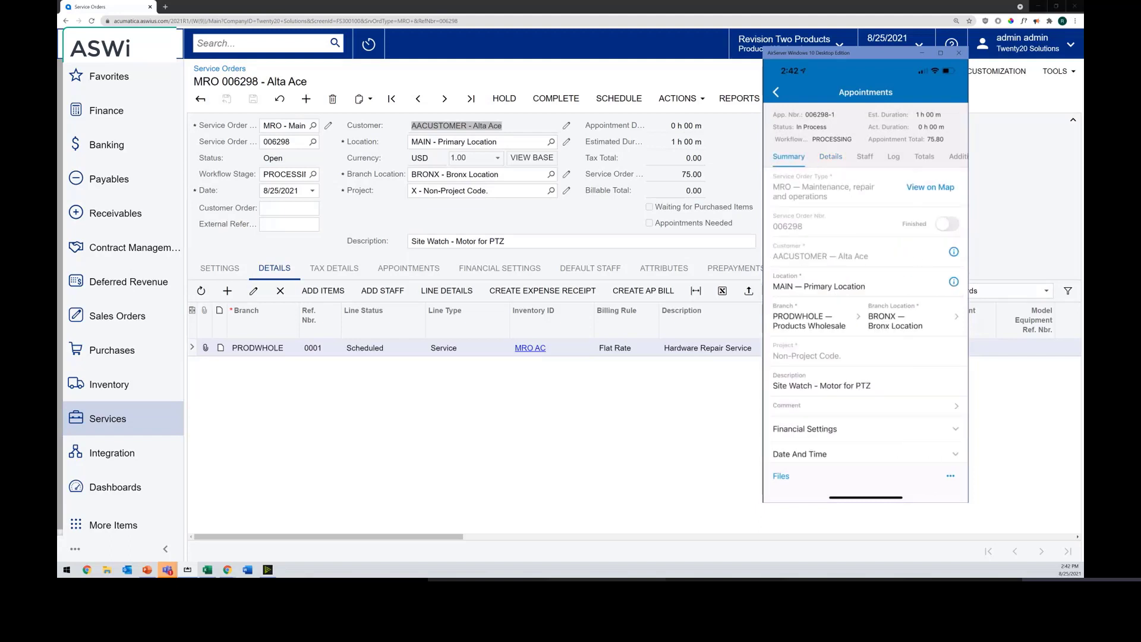
scroll(865, 297, down, 3)
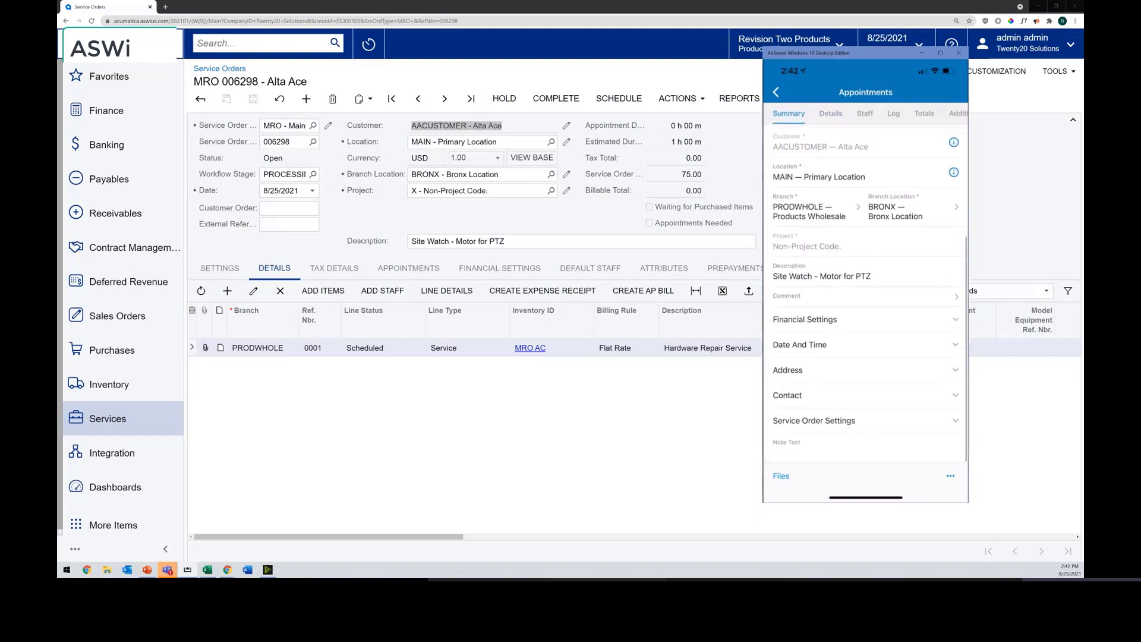
click(865, 448)
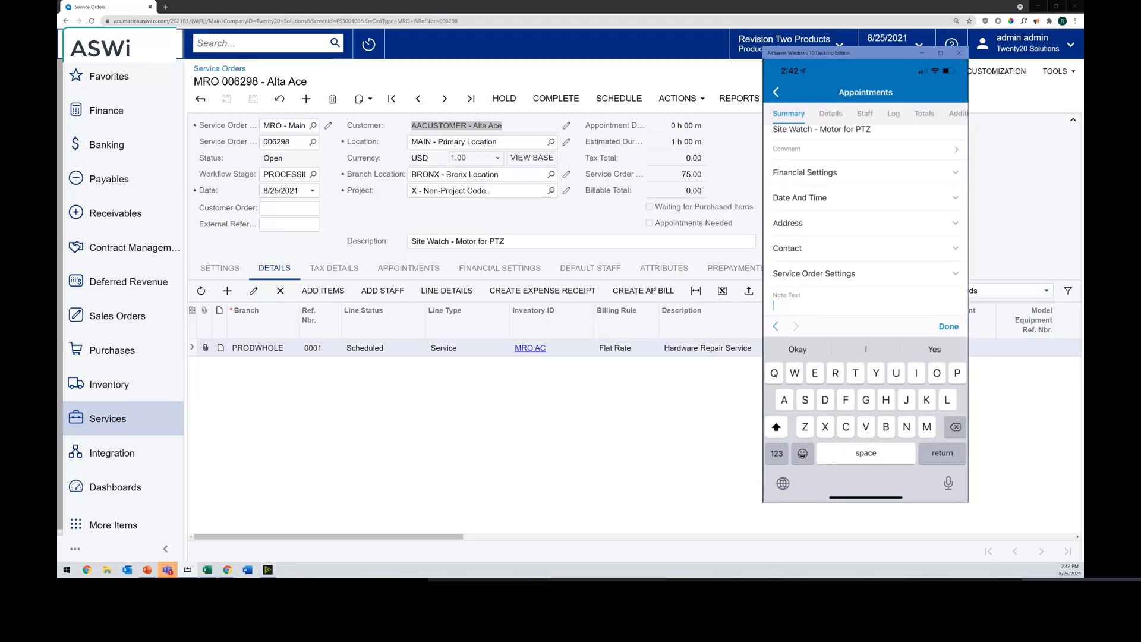
text(DO)
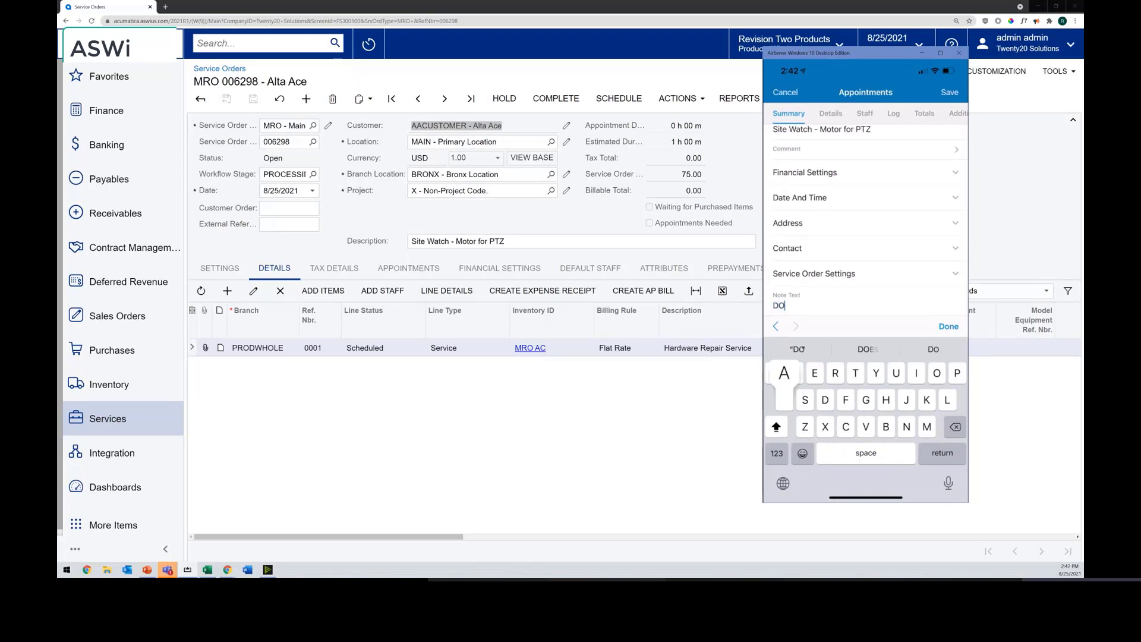
text(A M)
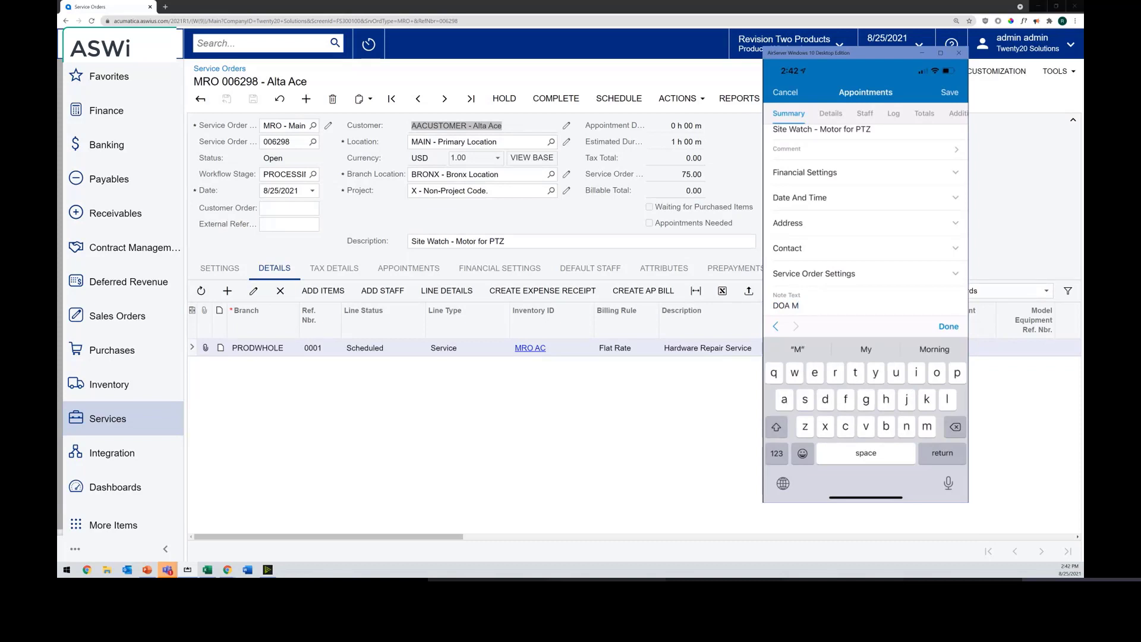
text(otor)
click(948, 483)
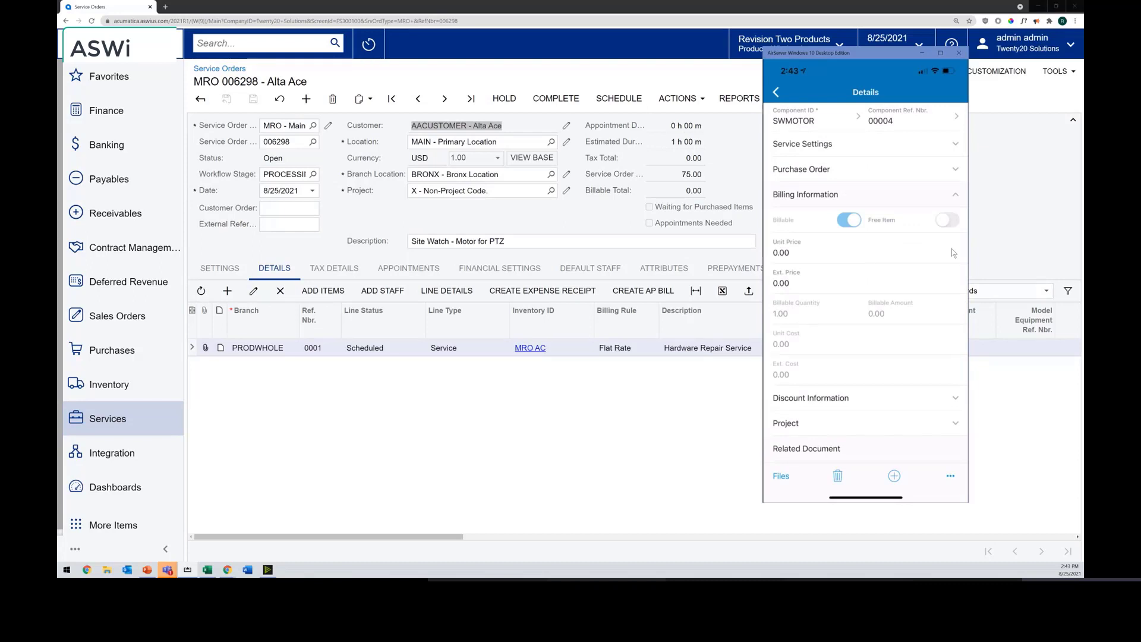
Mark the line with component SWMOTOR as a free item, and open the appointment's files from its summary.
click(936, 223)
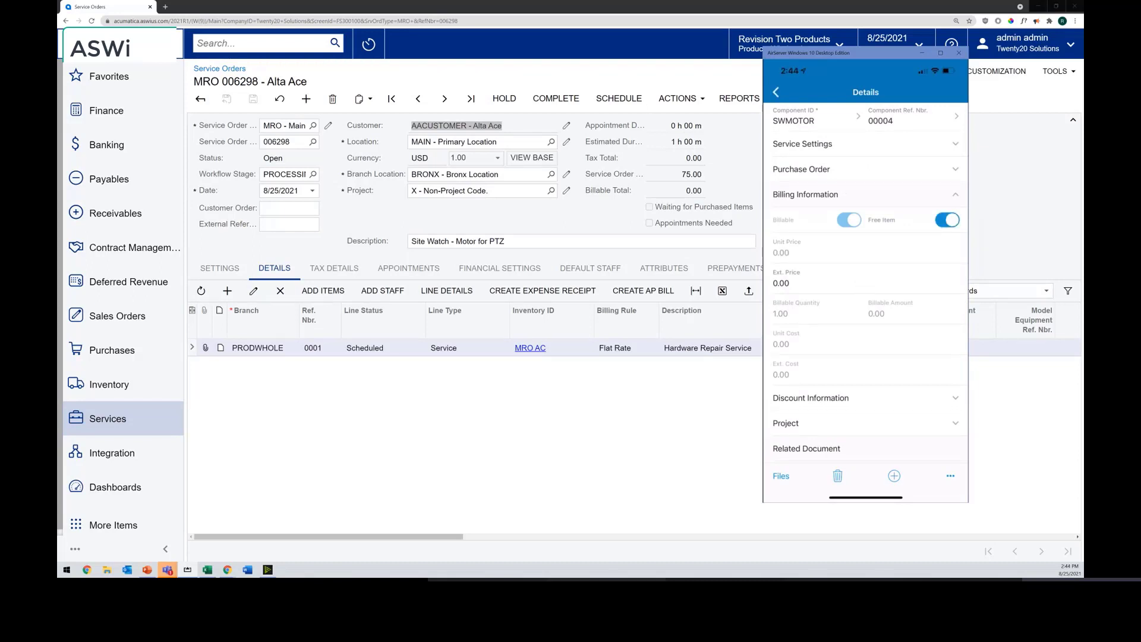
scroll(865, 282, up, 5)
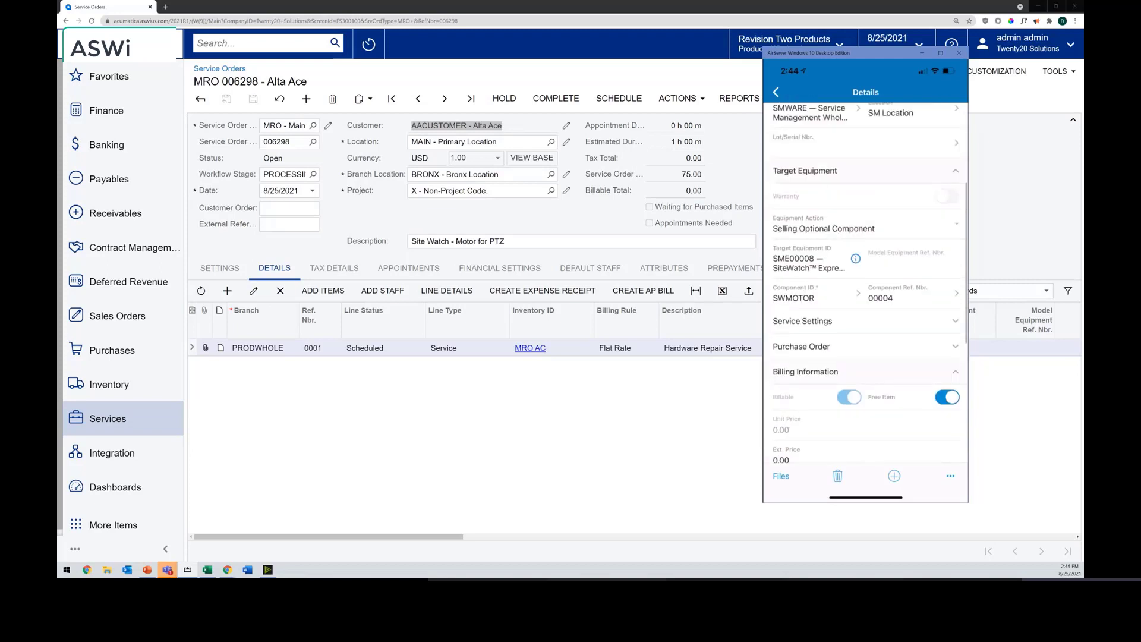
scroll(865, 282, up, 5)
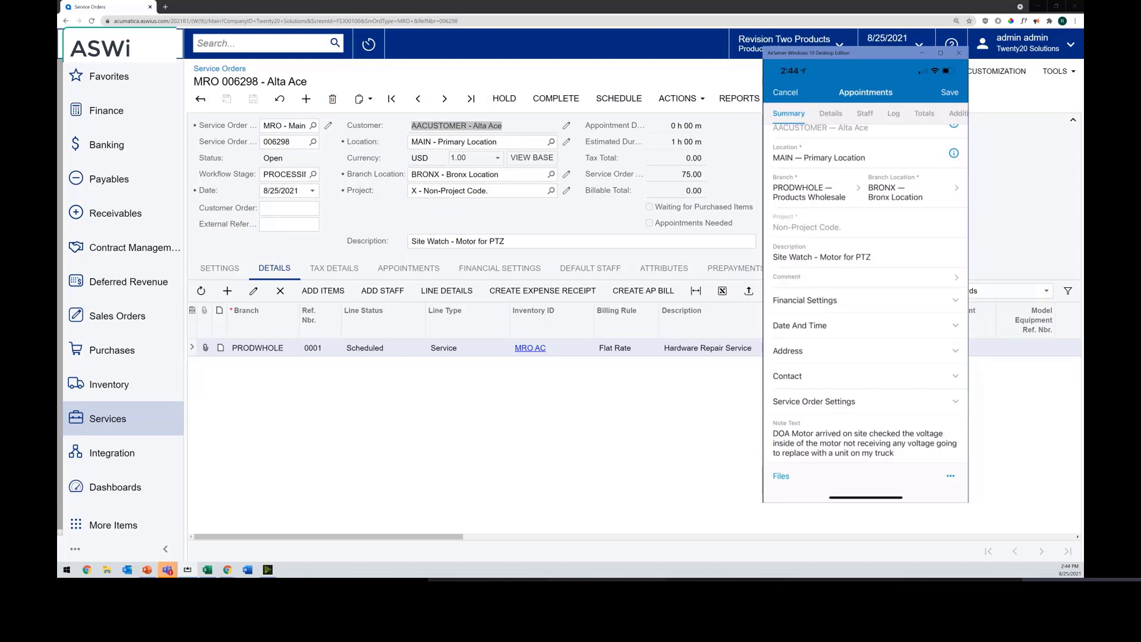
click(781, 475)
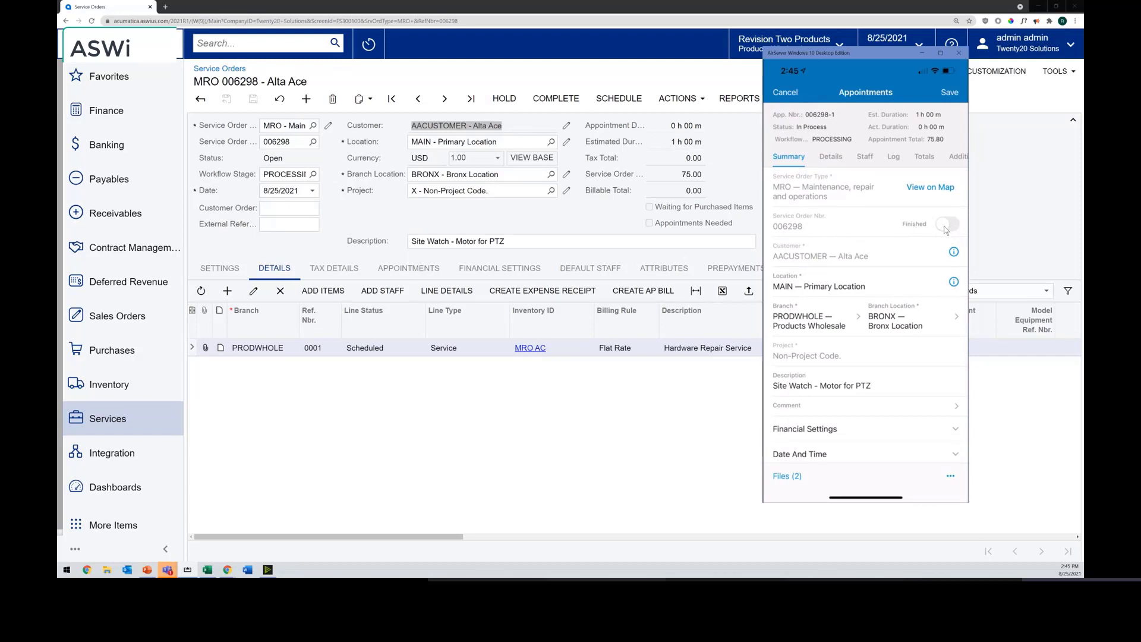
Mark the appointment as Finished and complete it.
click(945, 226)
click(950, 476)
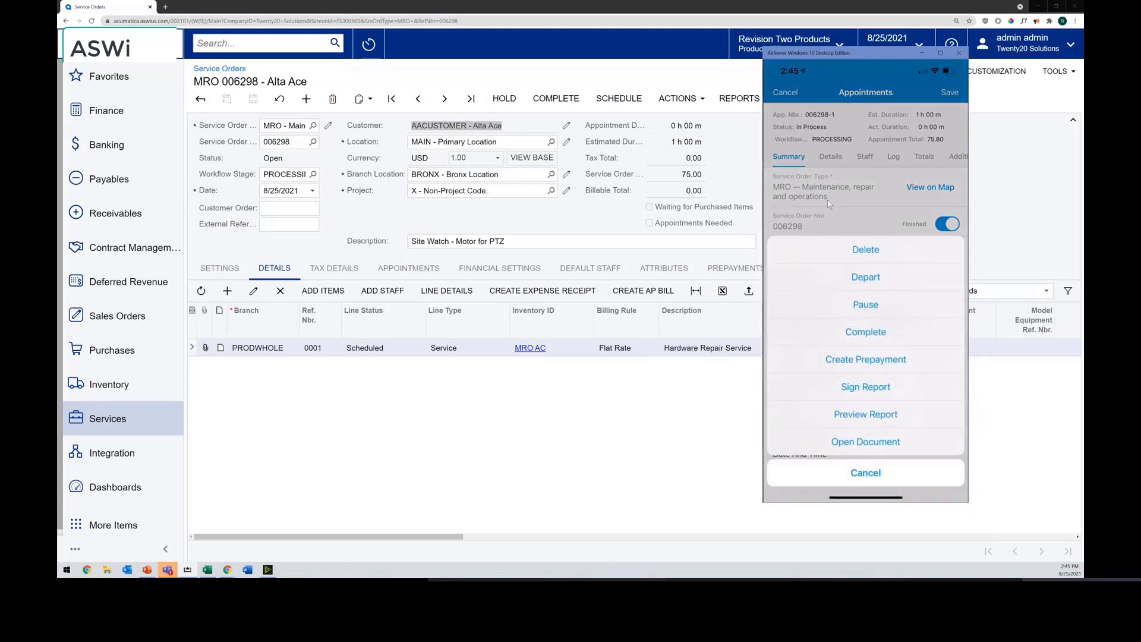
click(883, 339)
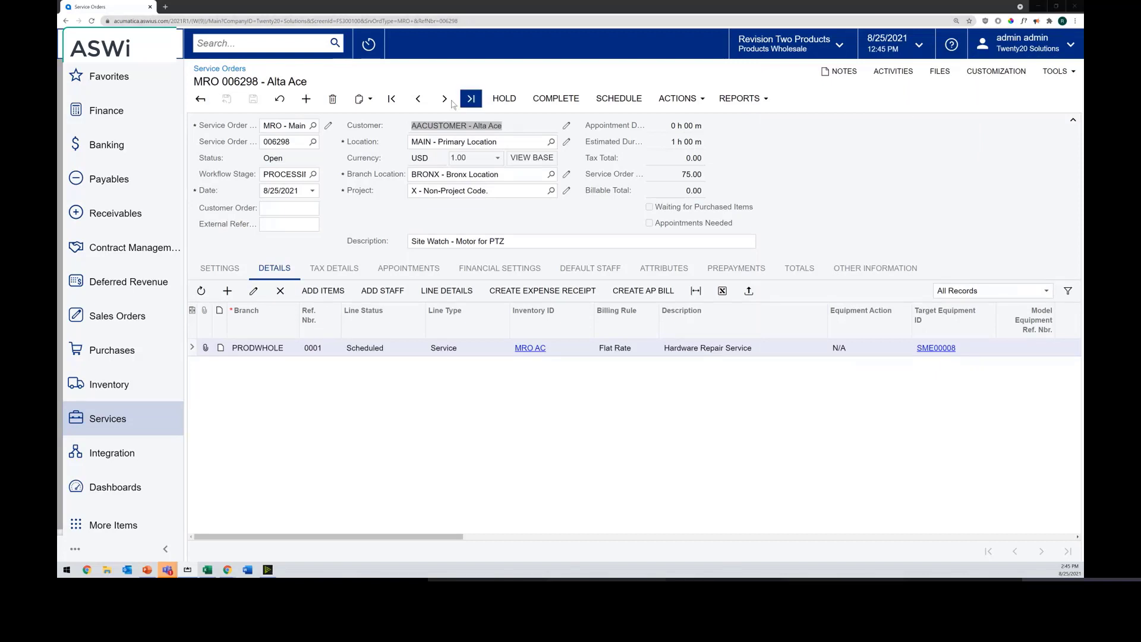
Reload the service order and check its status, billable total and service order totals.
click(279, 101)
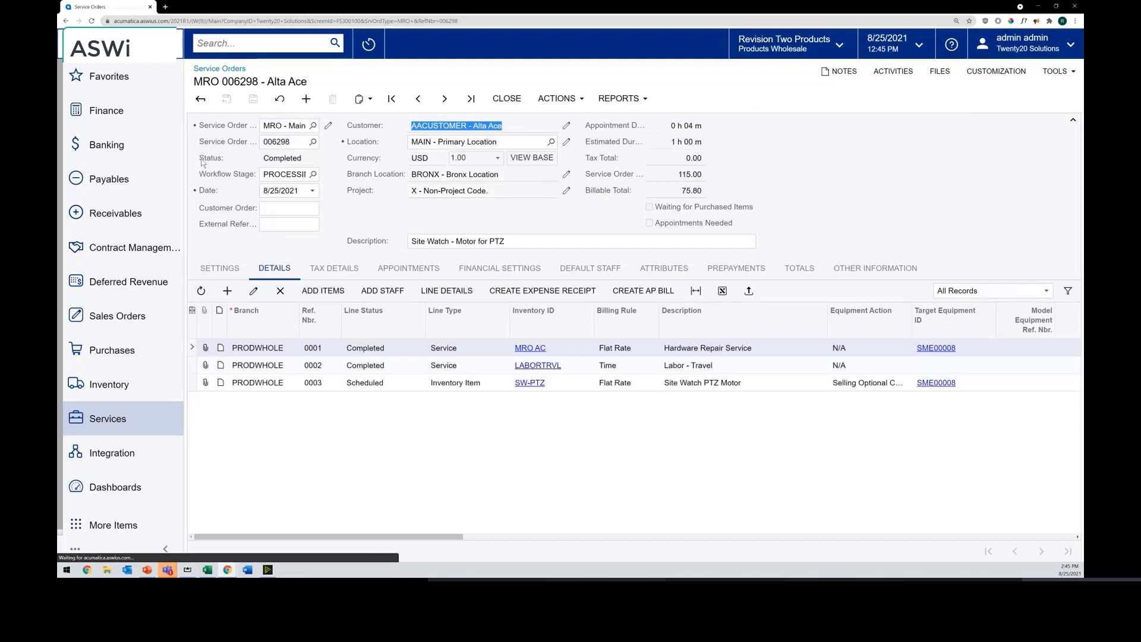
click(271, 164)
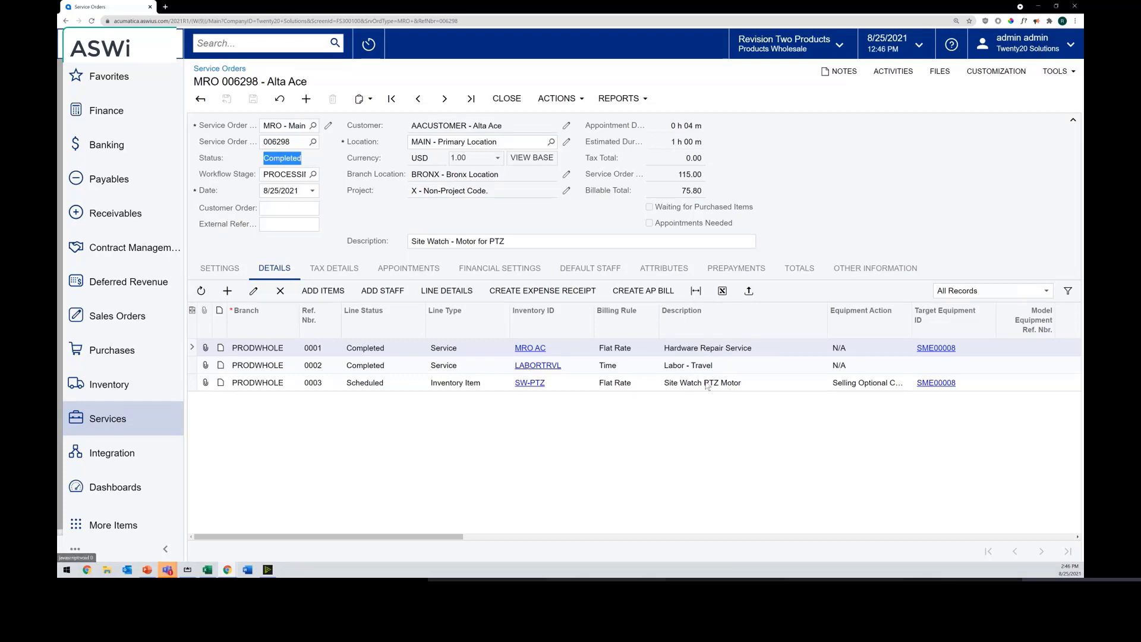
double_click(678, 186)
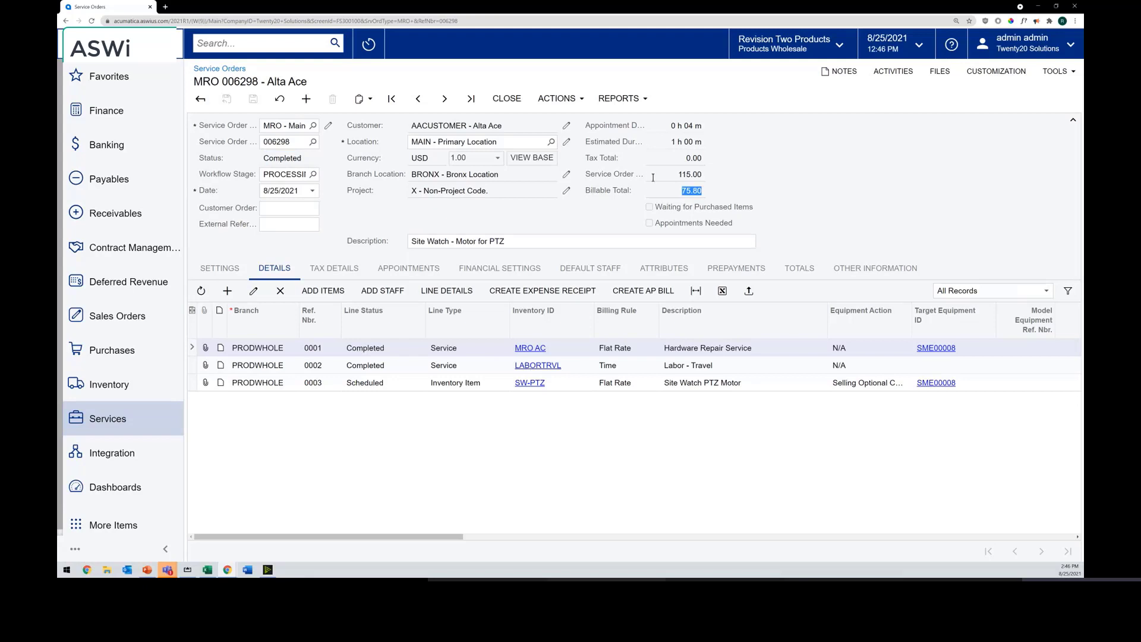
click(597, 216)
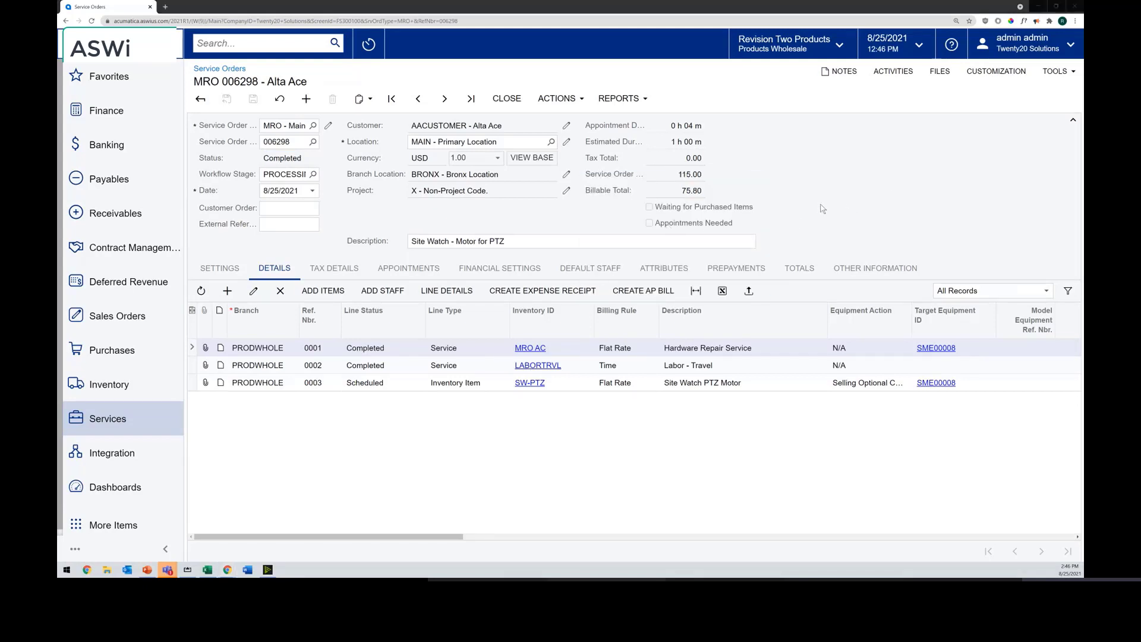
click(799, 268)
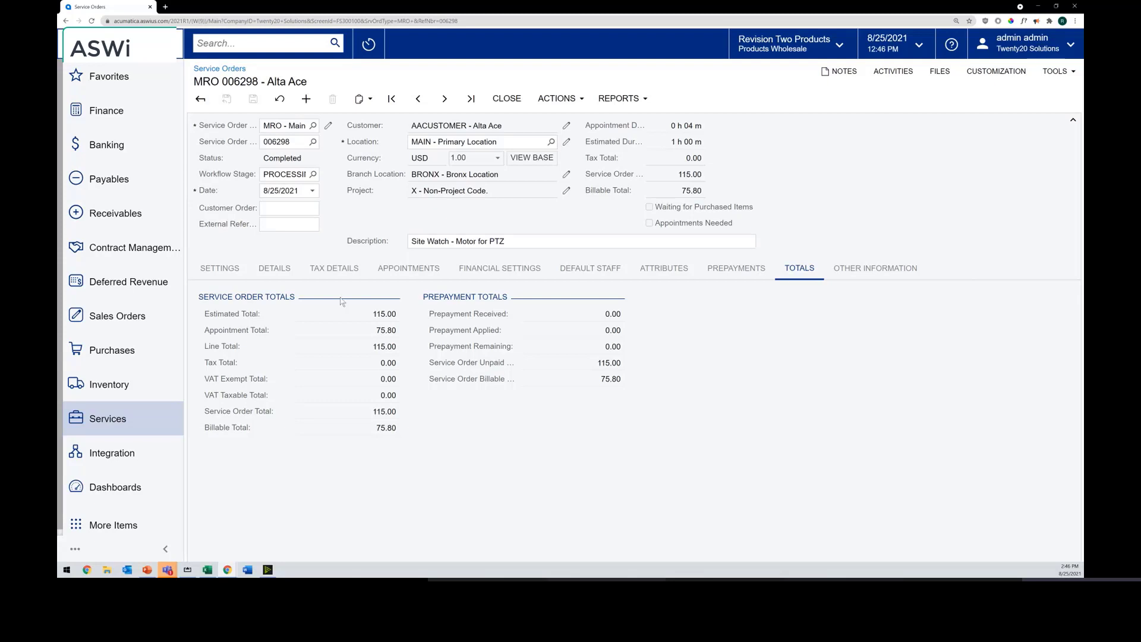
Review the technician's note and the attached files of the service order's appointment, closing each without changes.
click(408, 268)
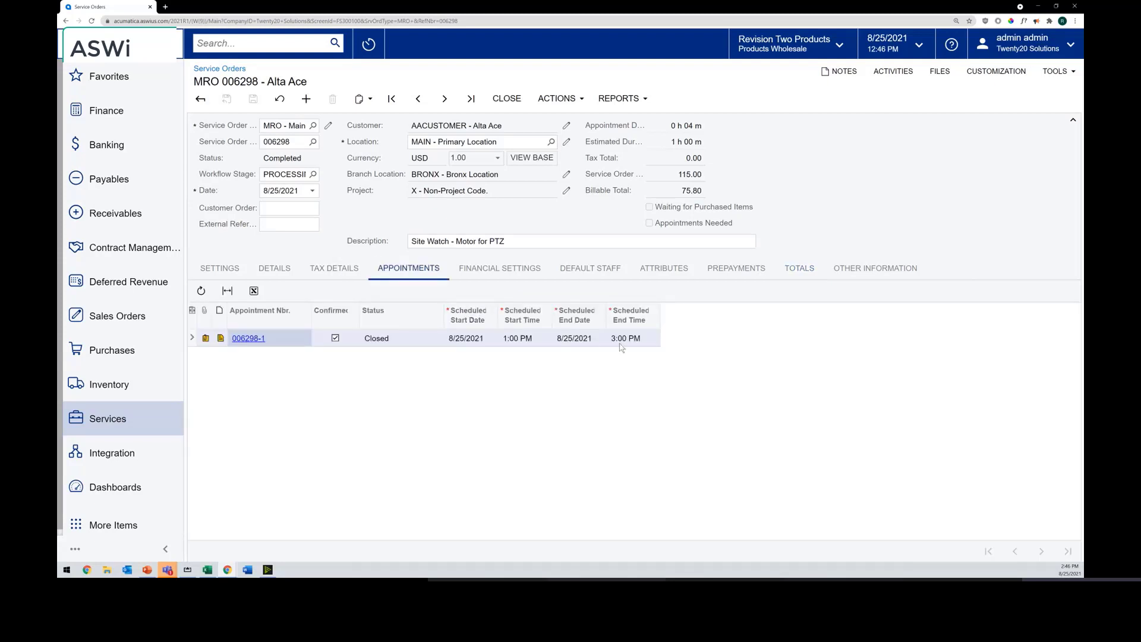
click(221, 338)
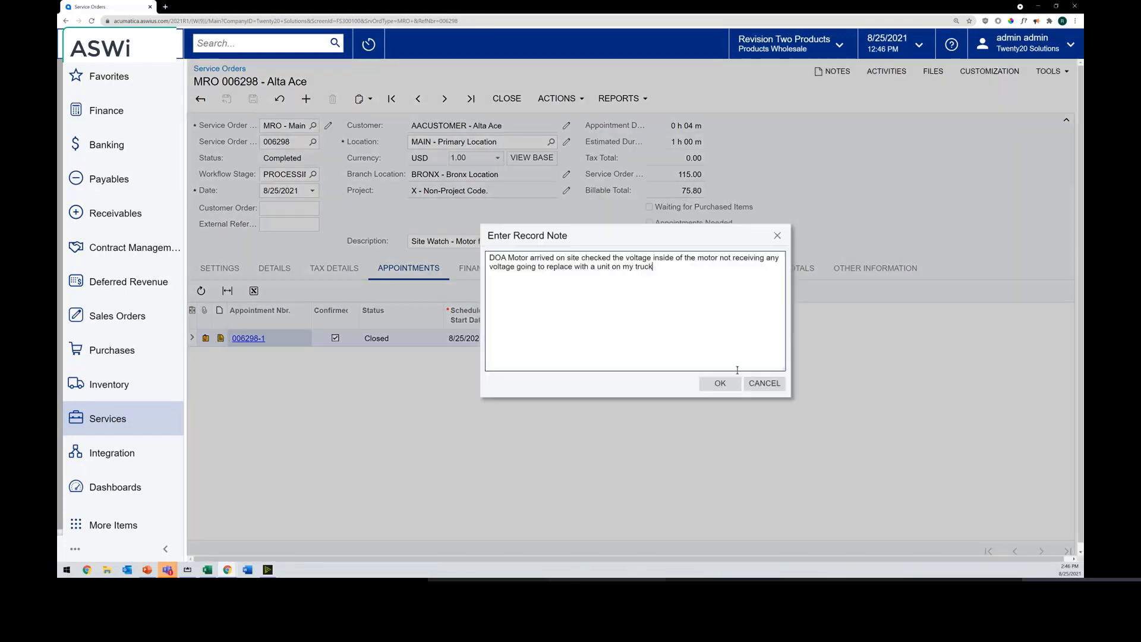
click(764, 383)
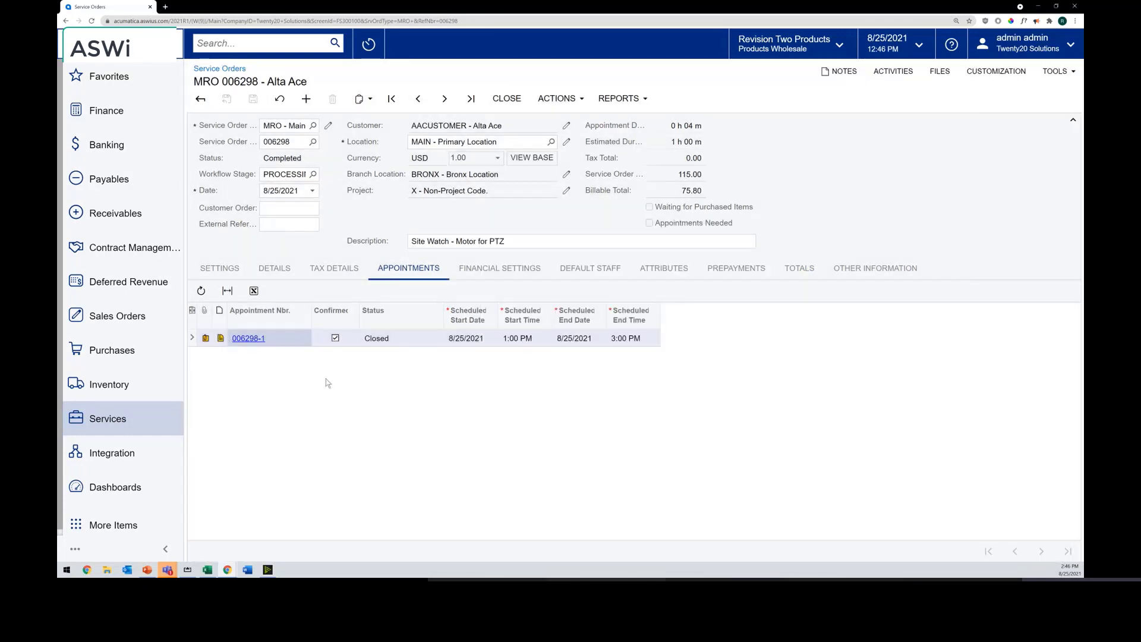
click(206, 338)
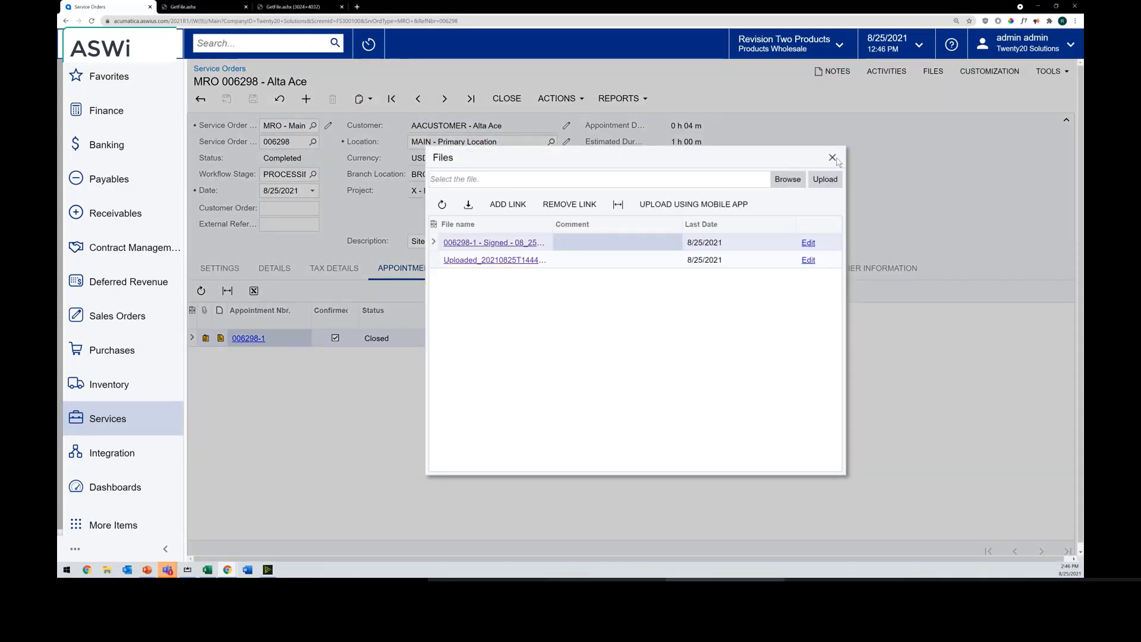
click(832, 158)
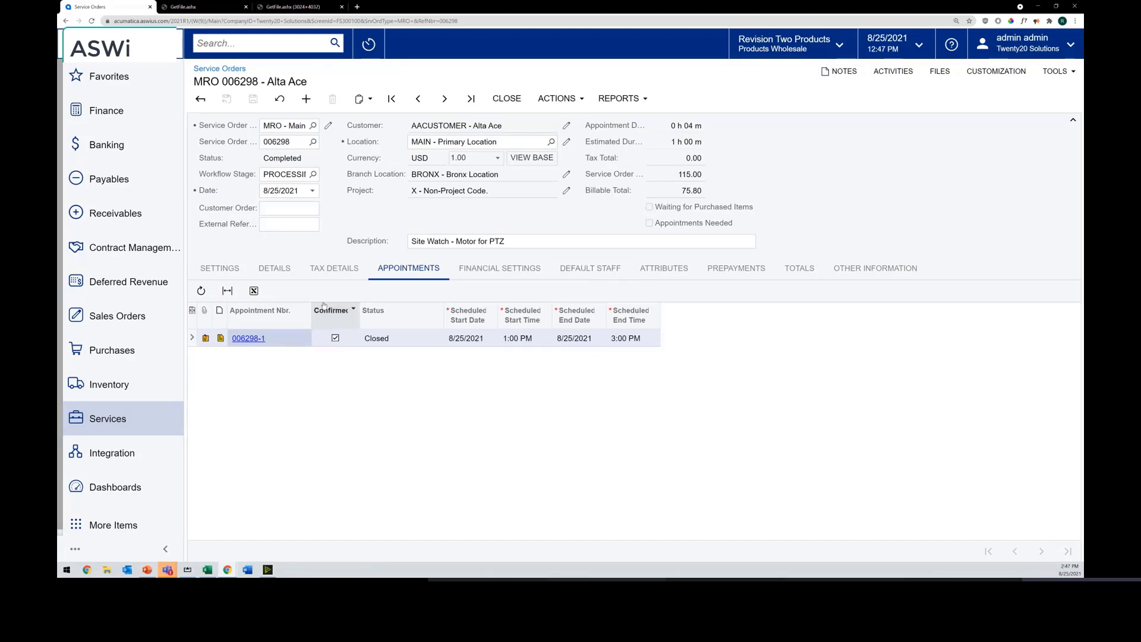
Start a new SO-type sales order for the customer Alta Ace.
click(117, 316)
click(260, 195)
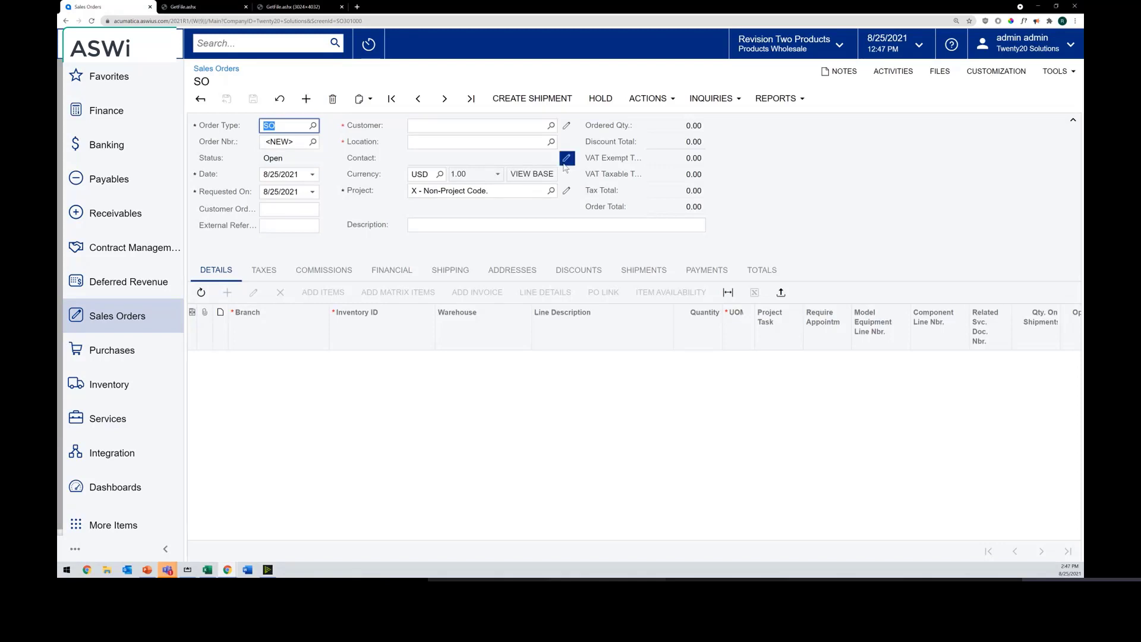
click(550, 125)
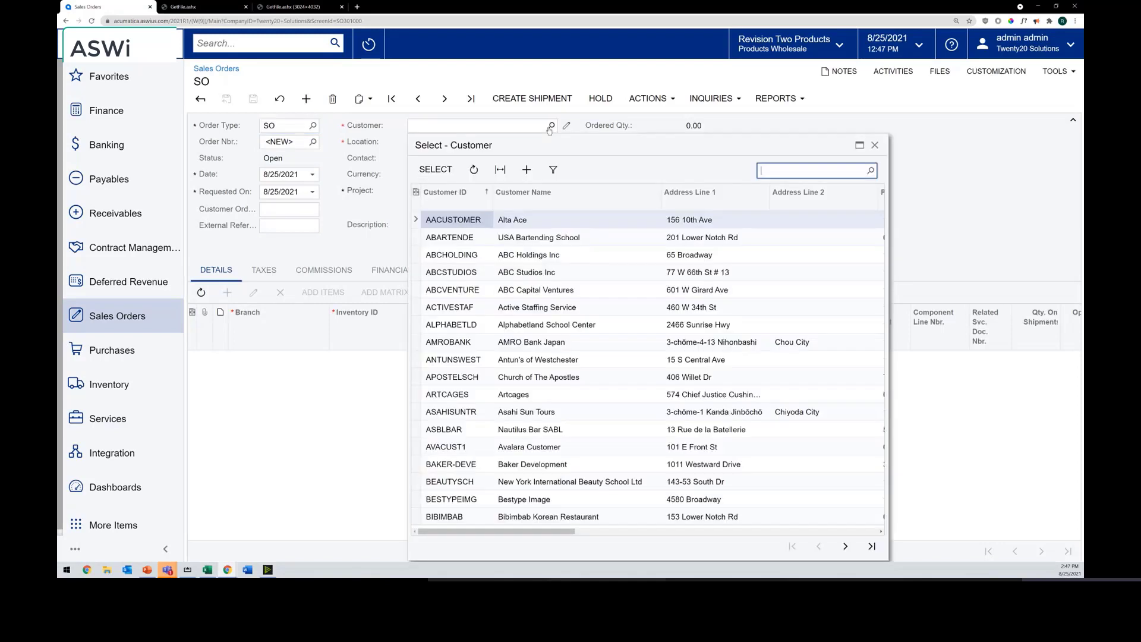
double_click(537, 219)
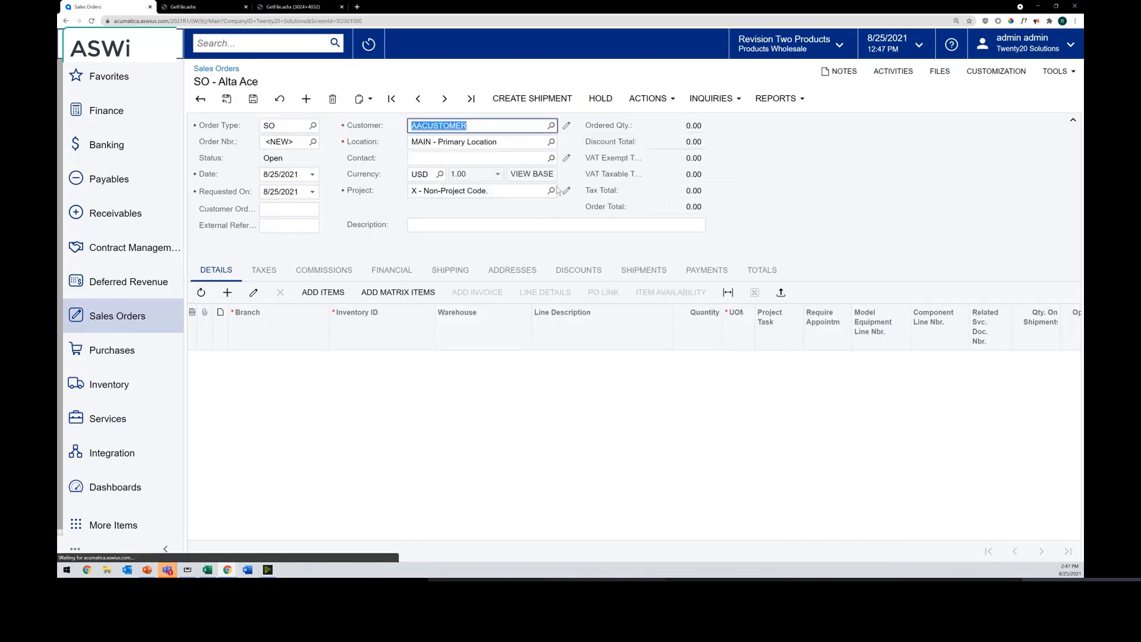
Add item SW-MAINUNI to the order from the WHOLESALE warehouse, shorten its line description to "SiteWatch™ Express" and set the quantity to 1.
click(227, 292)
key(Tab)
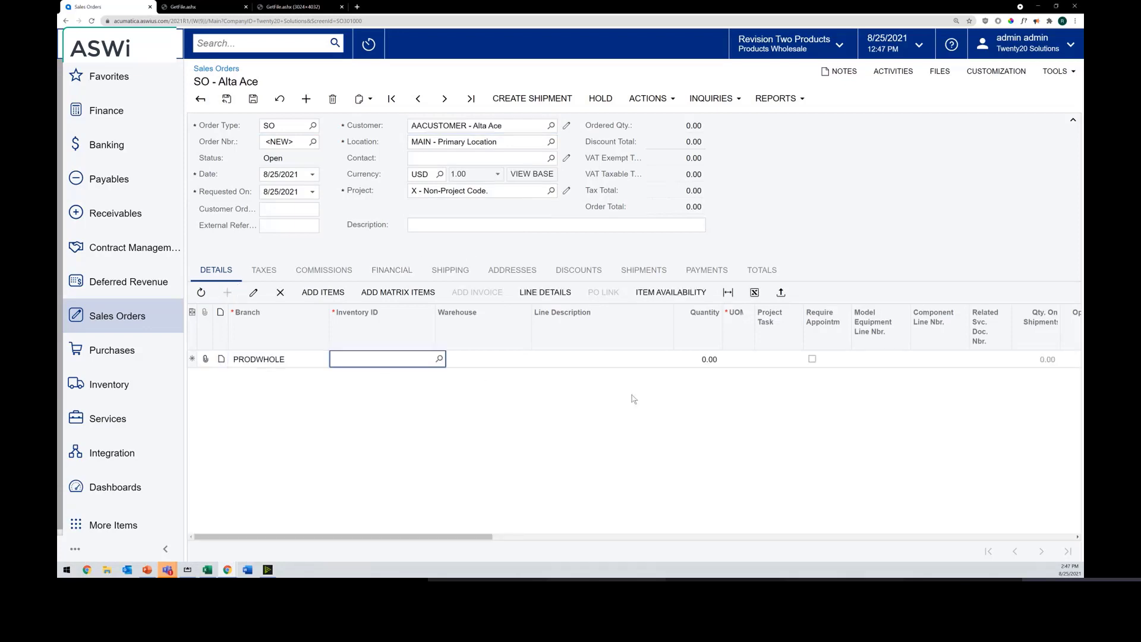
text(diy)
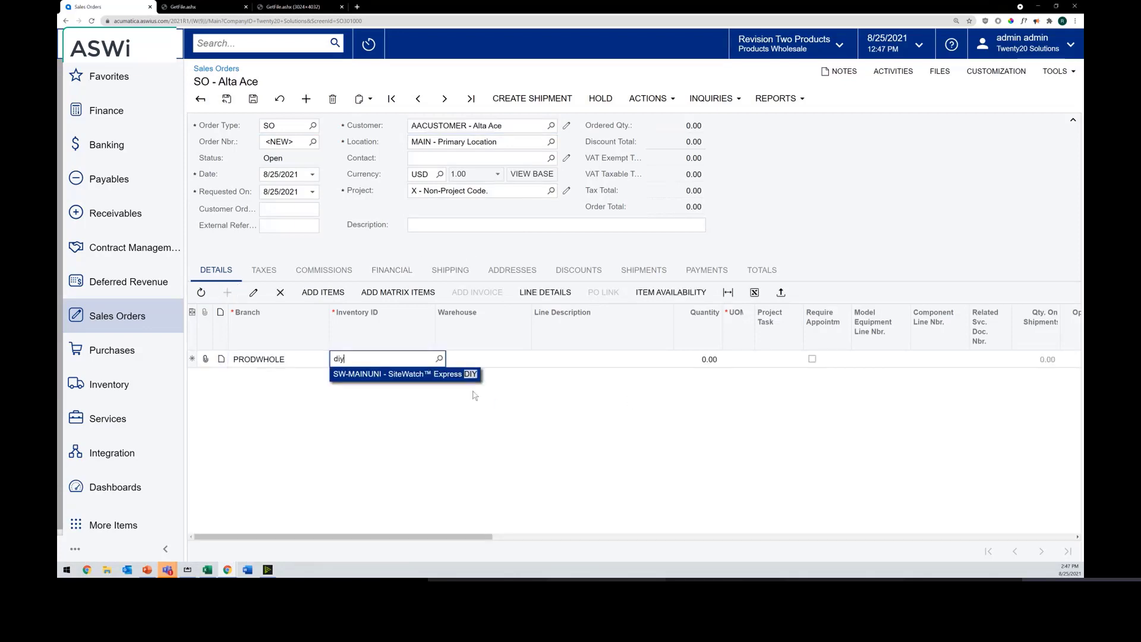
key(Tab)
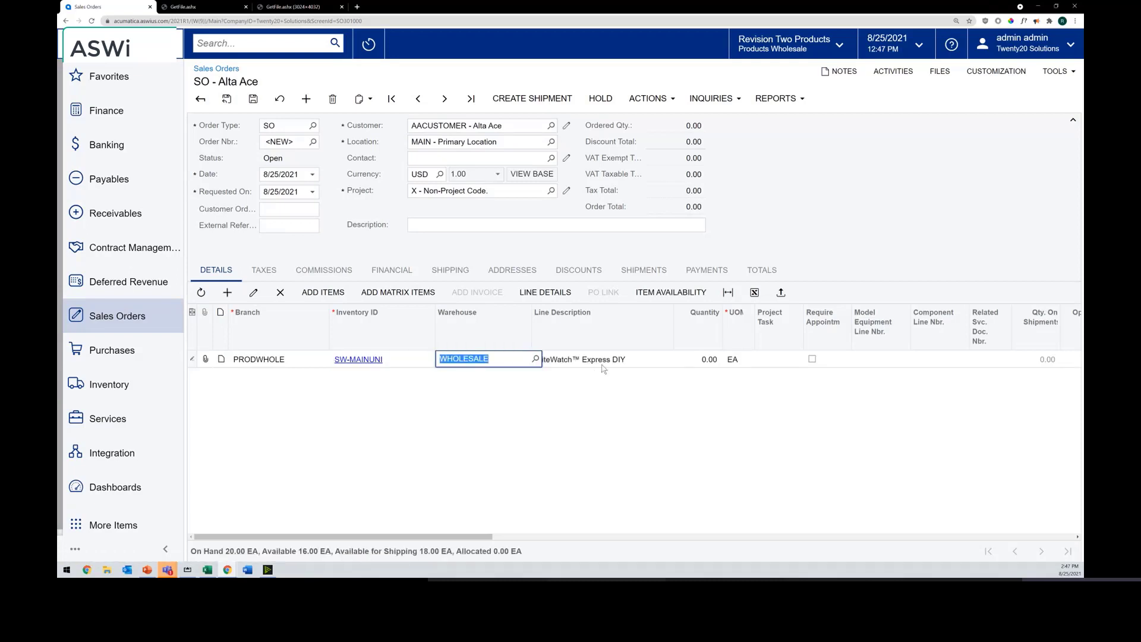
click(611, 361)
drag(610, 360, 668, 361)
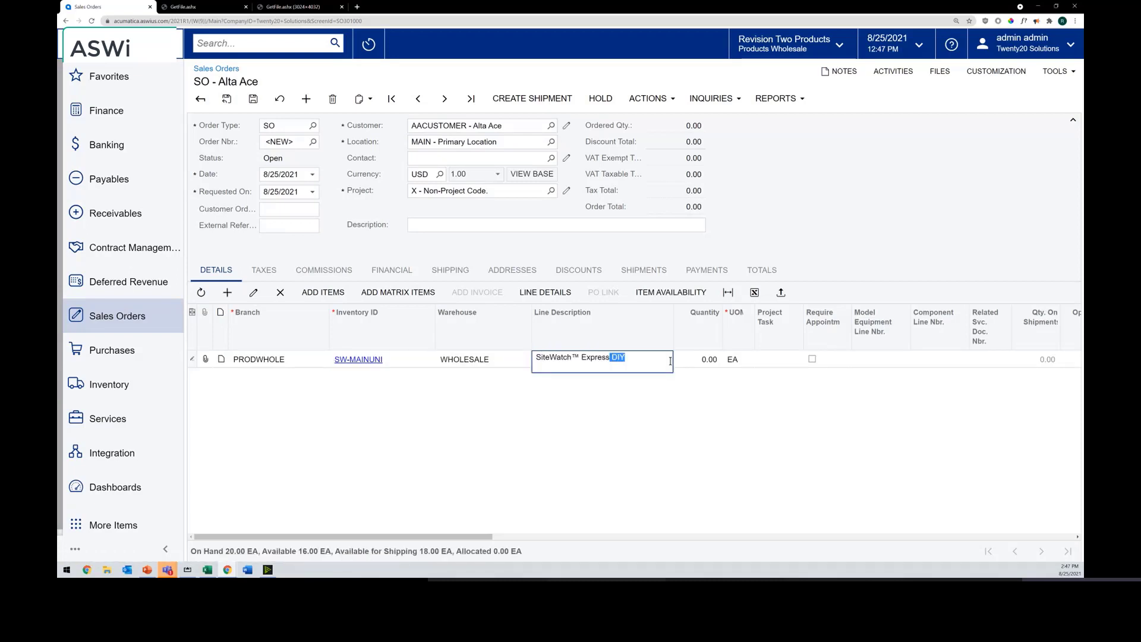
key(BackSpace)
key(Tab)
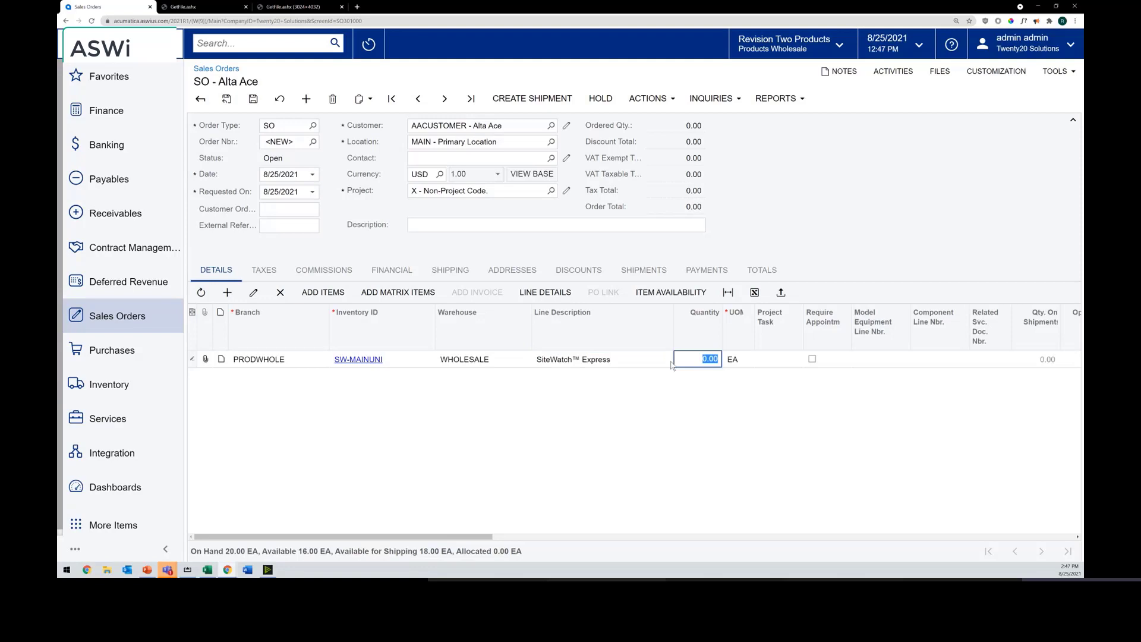
text(1)
Add an INST AC installation service line with quantity 1, mark it as requiring an appointment and save the sales order.
click(227, 292)
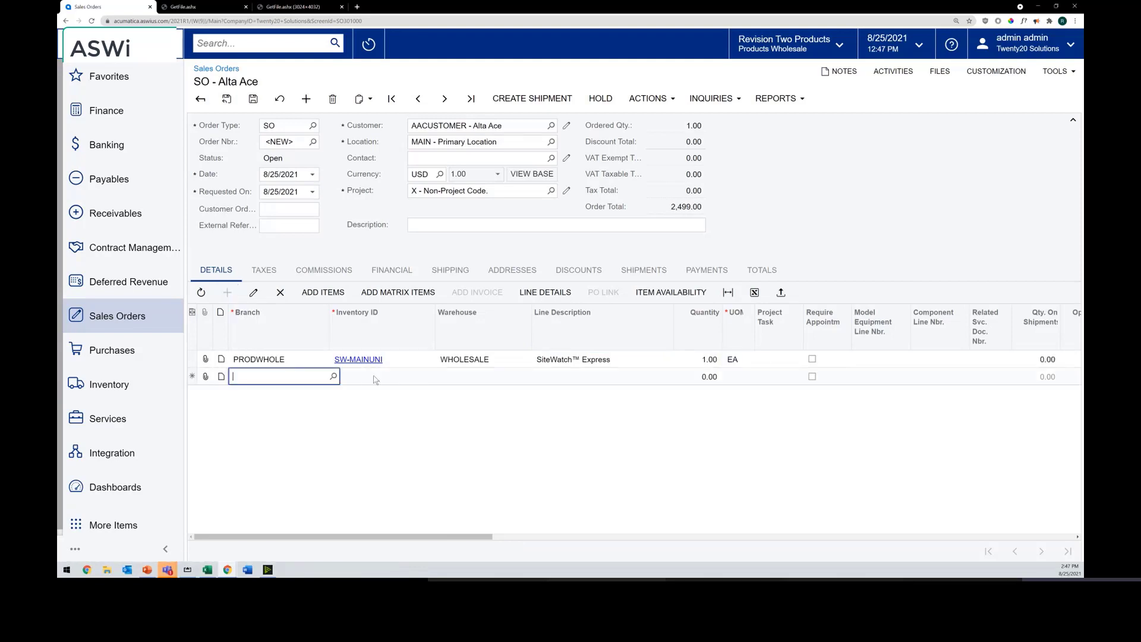
click(374, 377)
text(instal)
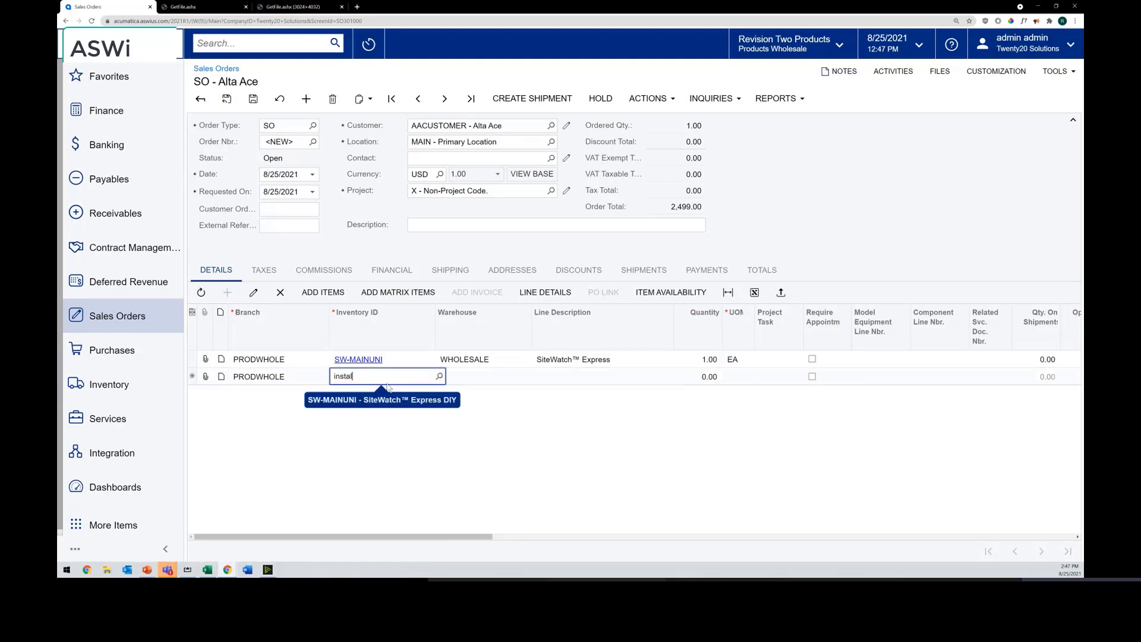
text(l)
key(Tab)
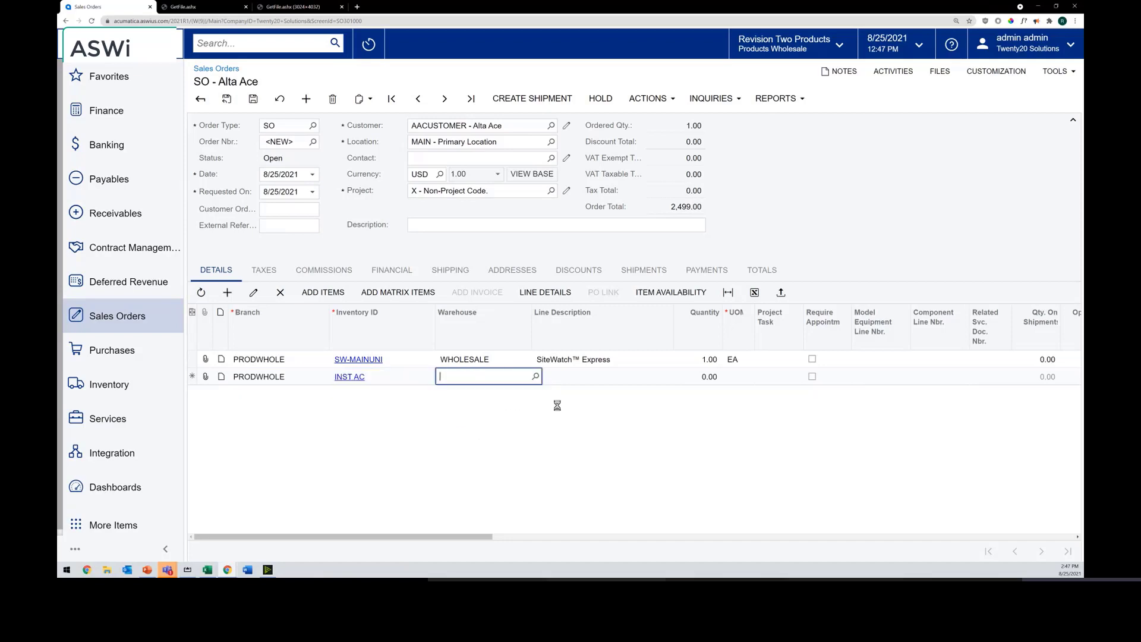
key(Tab)
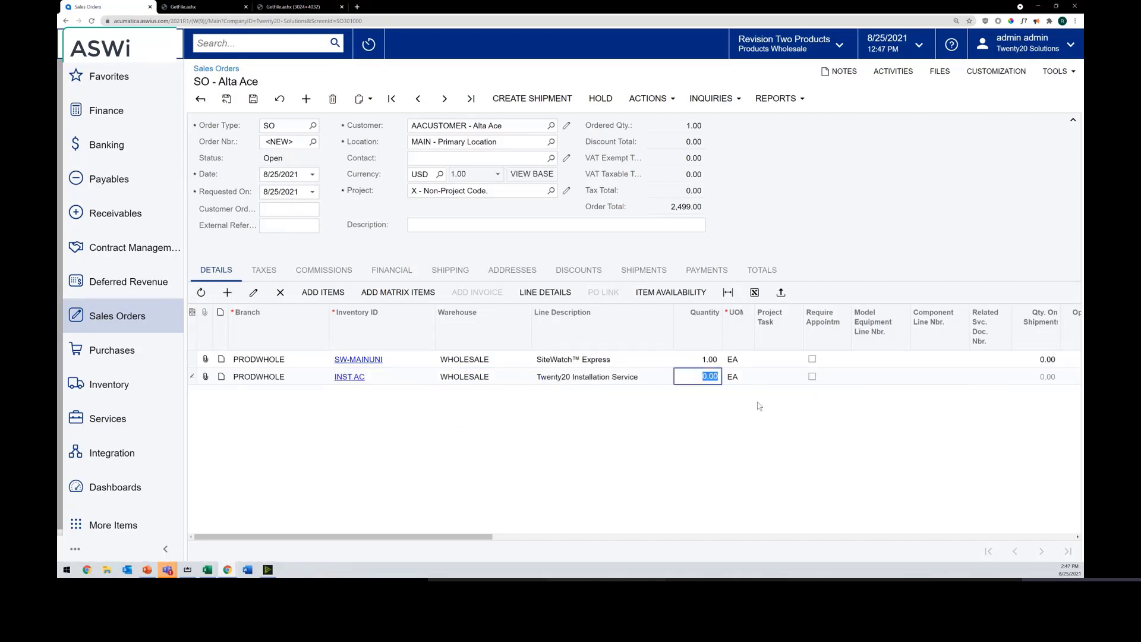
text(1)
key(Tab)
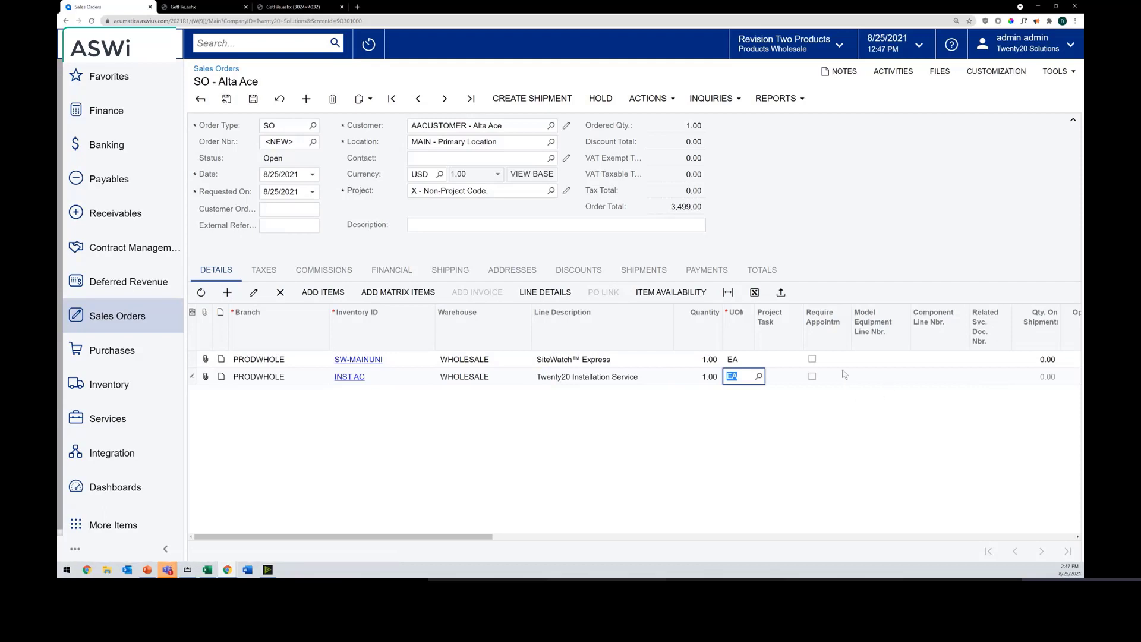
click(812, 376)
click(253, 99)
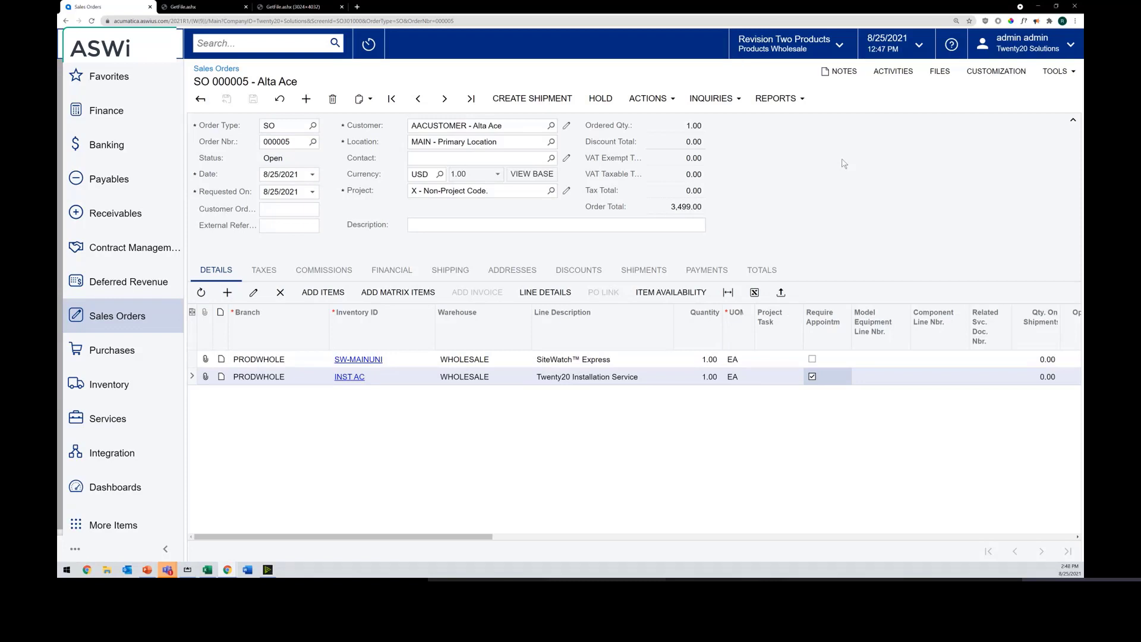
Create a service order of type Installation from the sales order and review its detail line and settings.
click(651, 98)
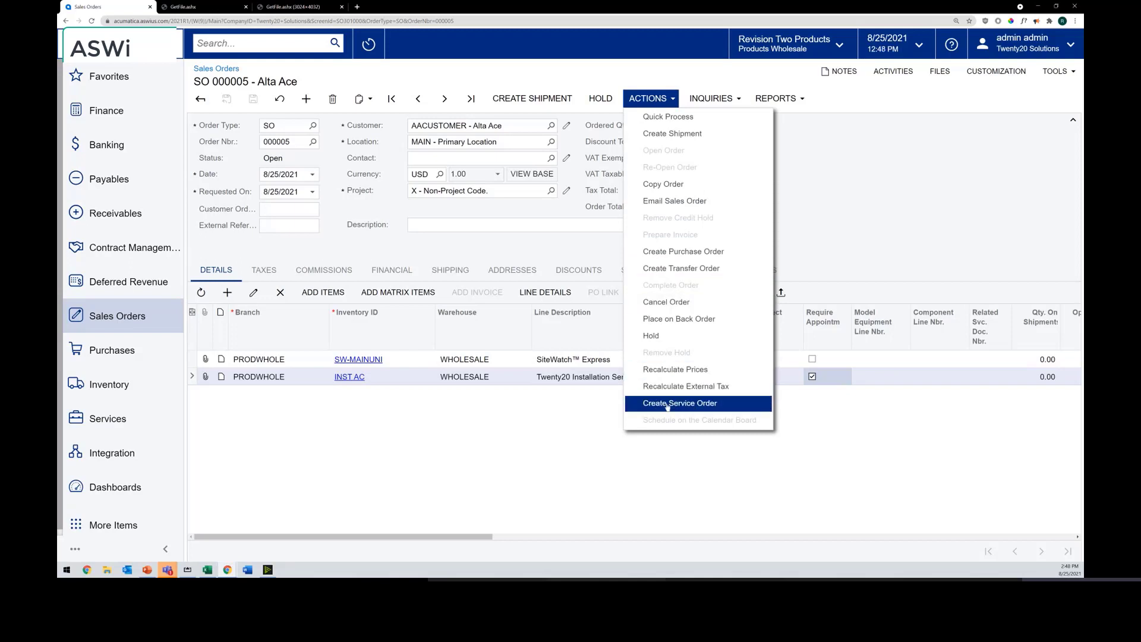
click(706, 410)
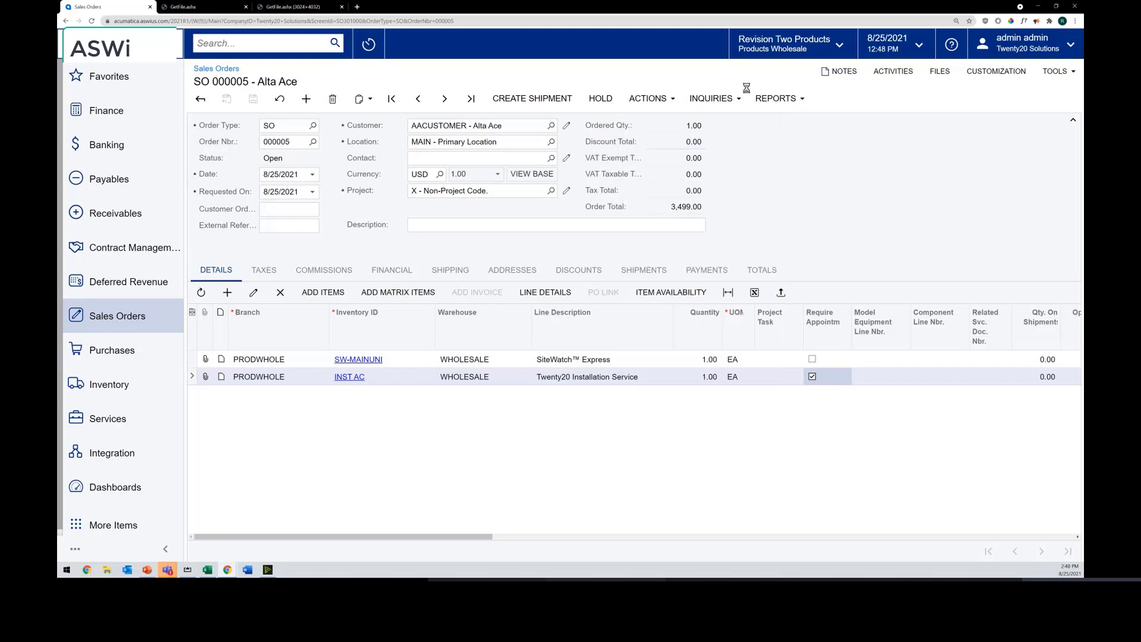
click(734, 294)
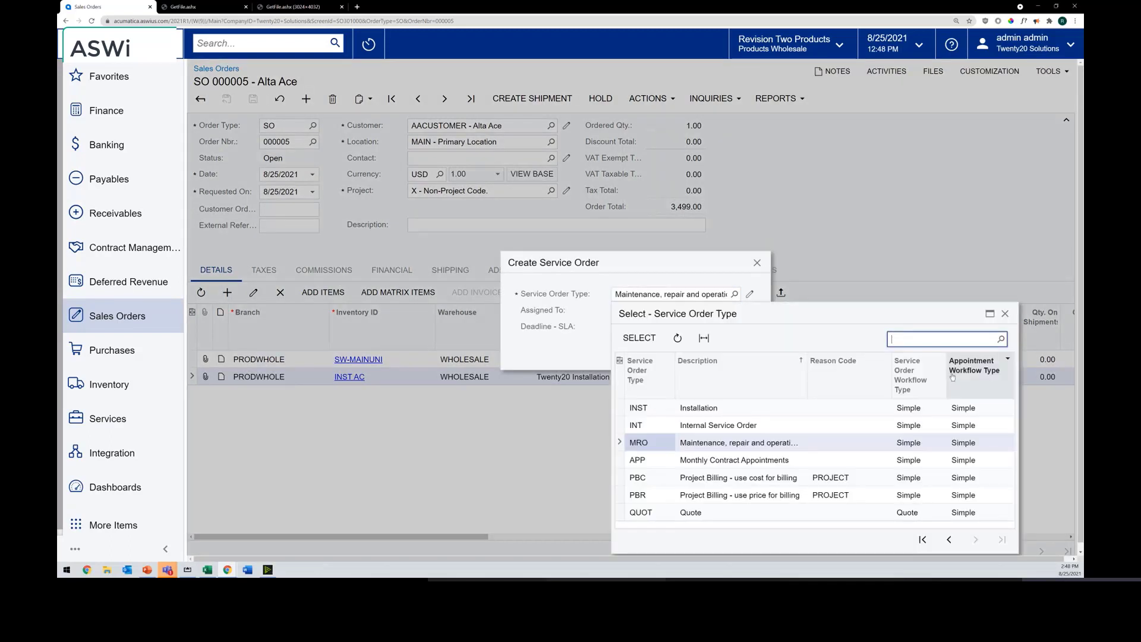
text(install)
double_click(704, 404)
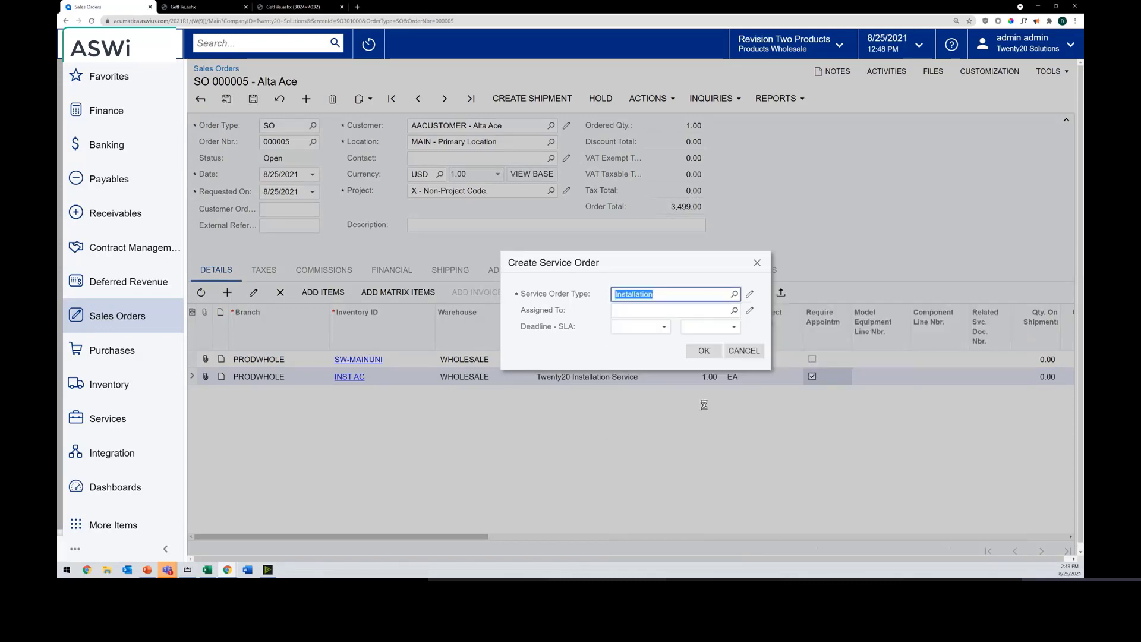
click(704, 351)
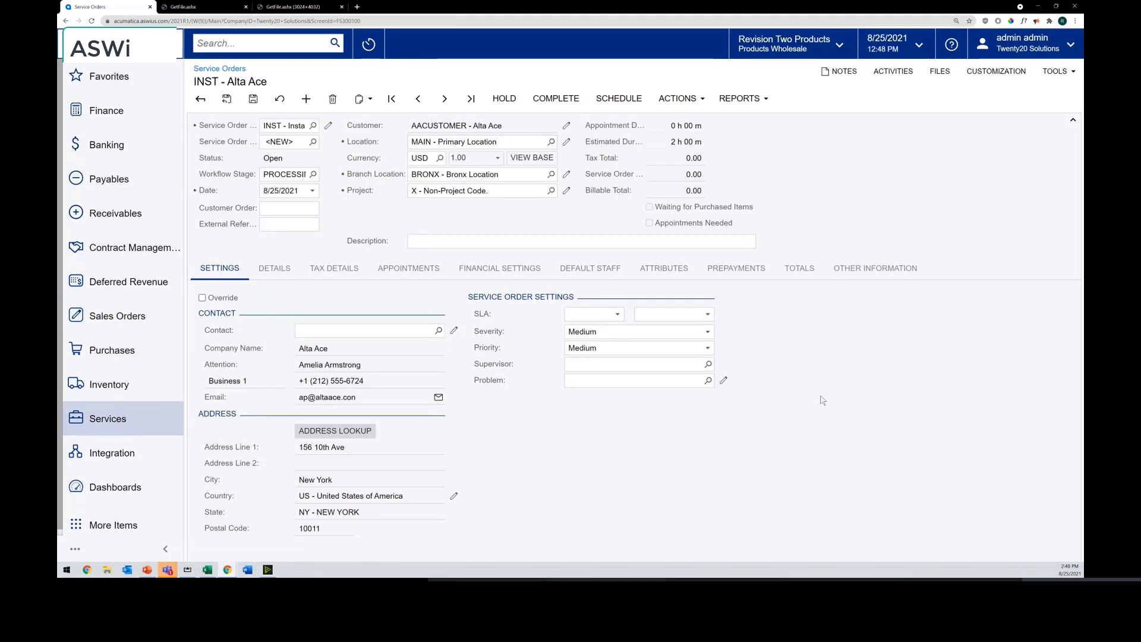
click(289, 269)
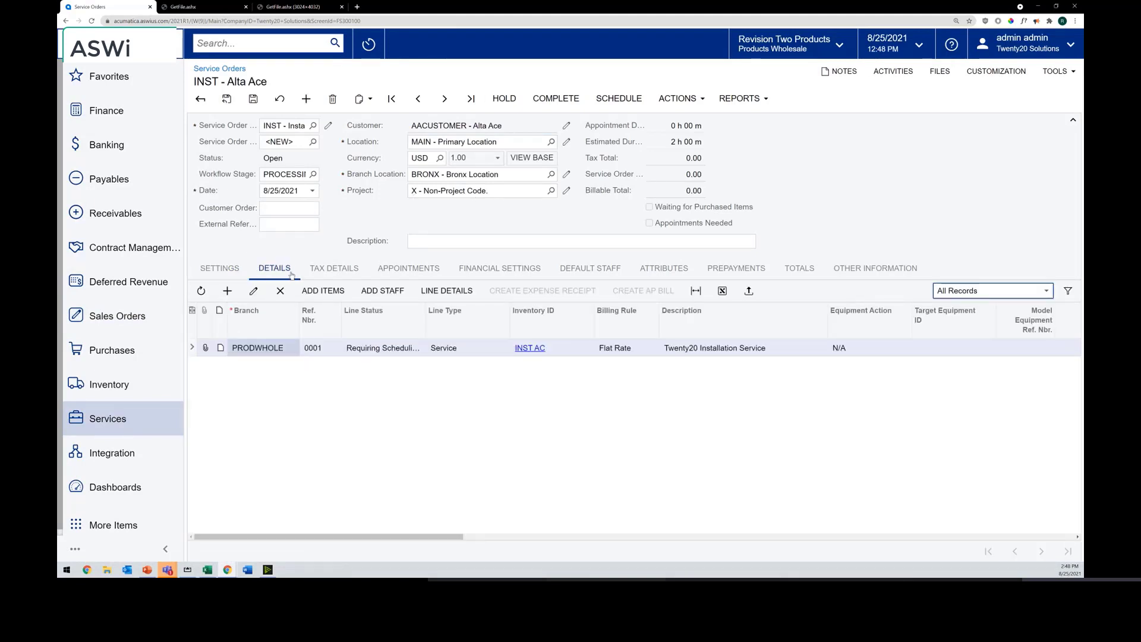
click(225, 271)
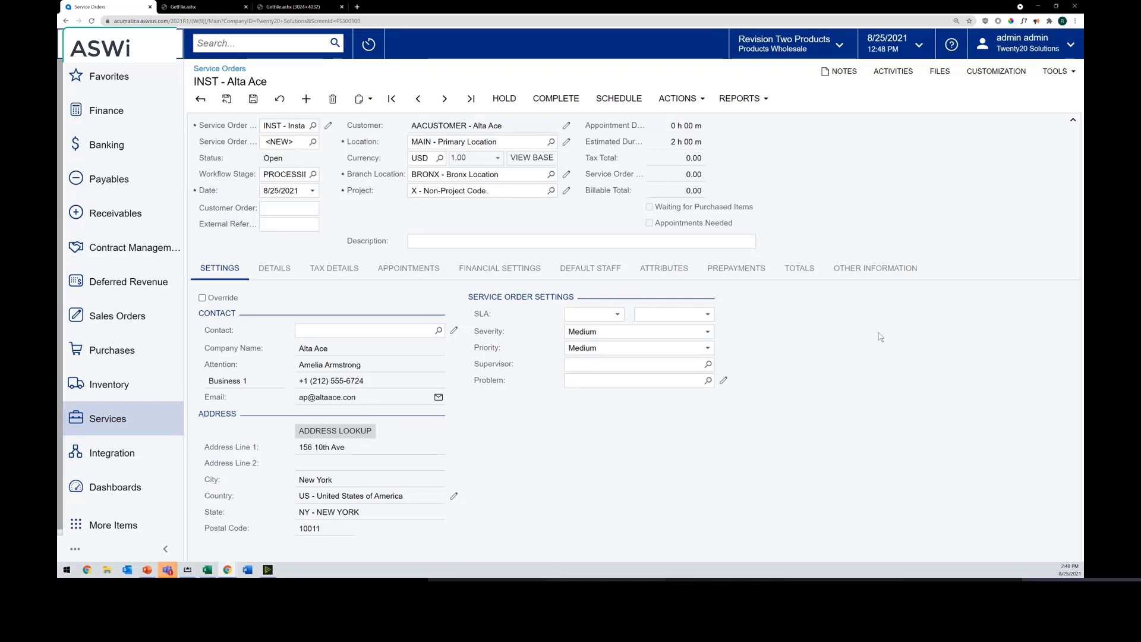
Find the Services Equipment list, leaving the unsaved service order, and open equipment record SME00009 on the list's last page.
click(234, 47)
text(eq)
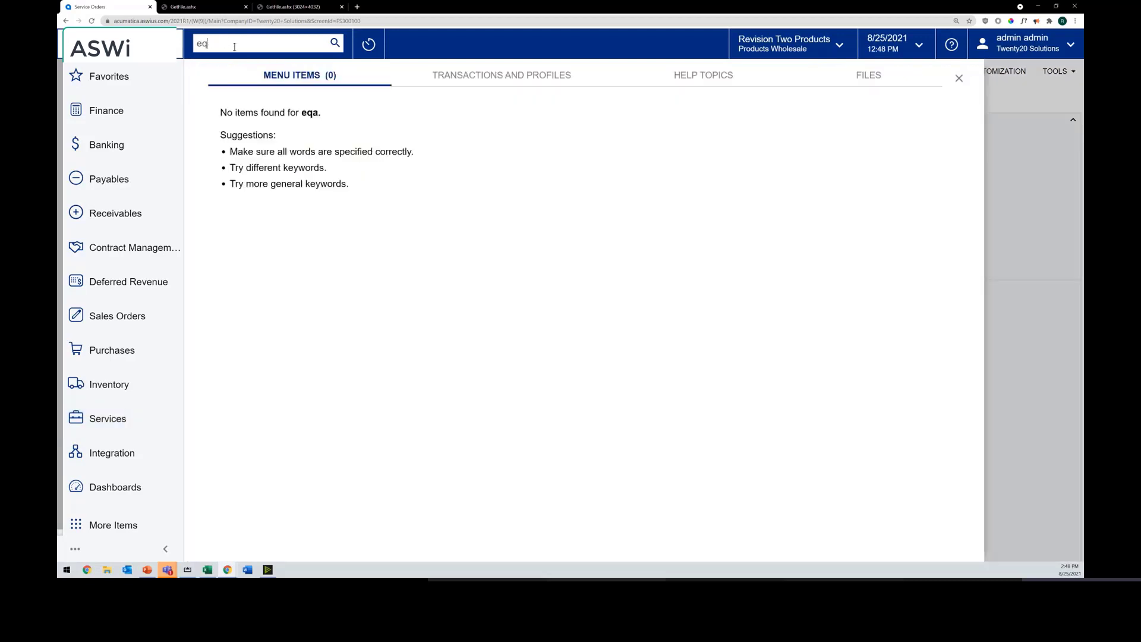
text(auip)
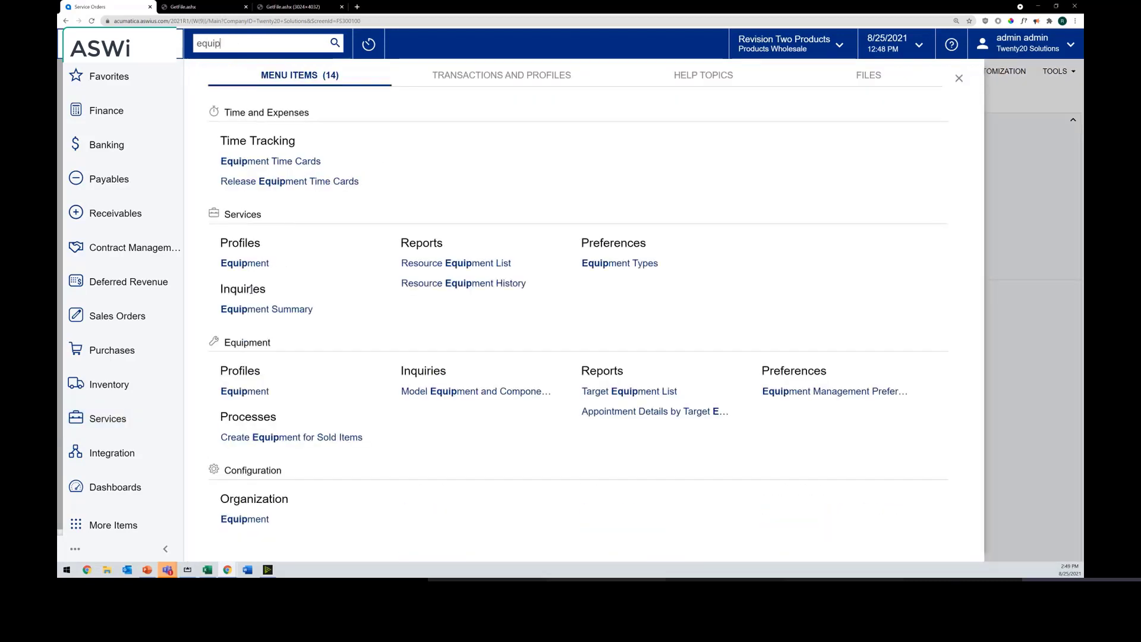
click(246, 263)
click(605, 68)
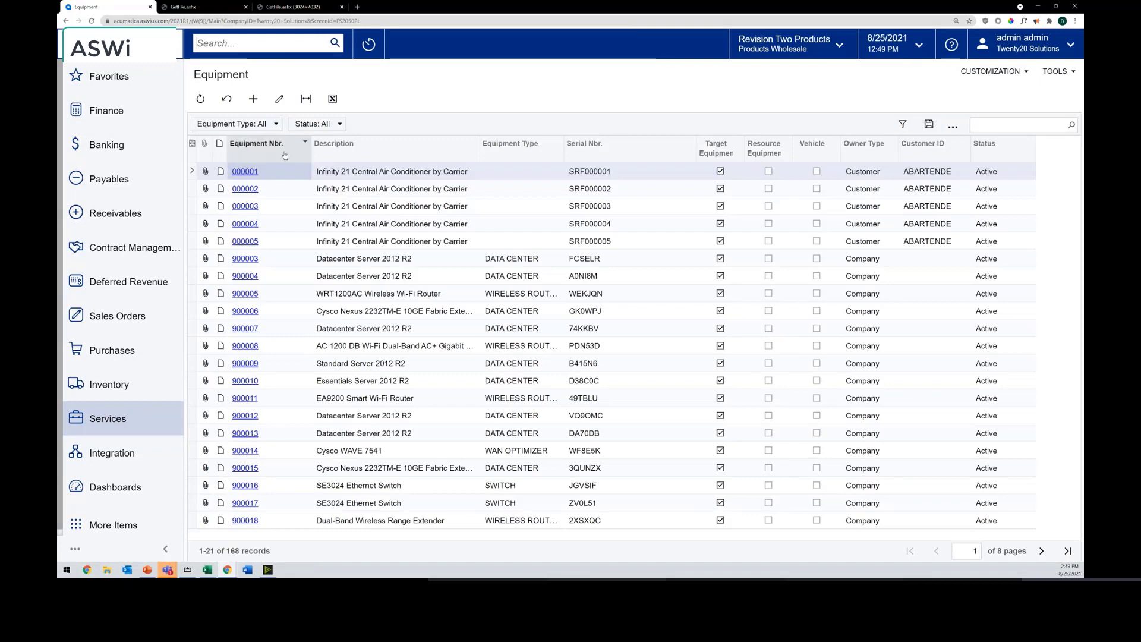
click(1068, 551)
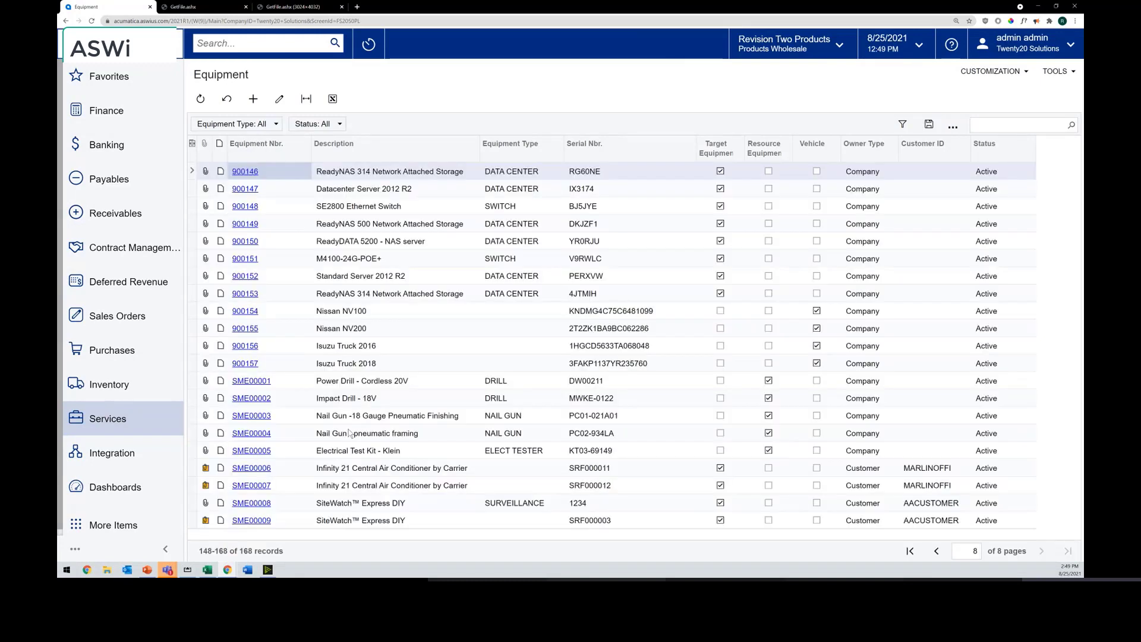
click(252, 521)
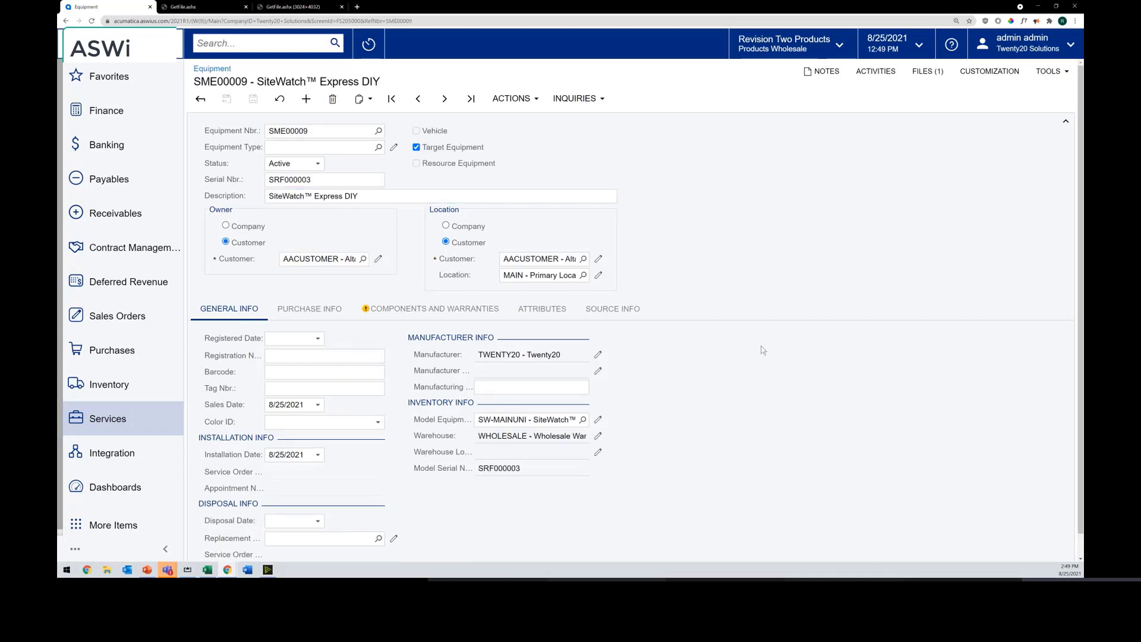
Review the equipment's general, installation and disposal information and open its components and warranties.
scroll(755, 368, down, 1)
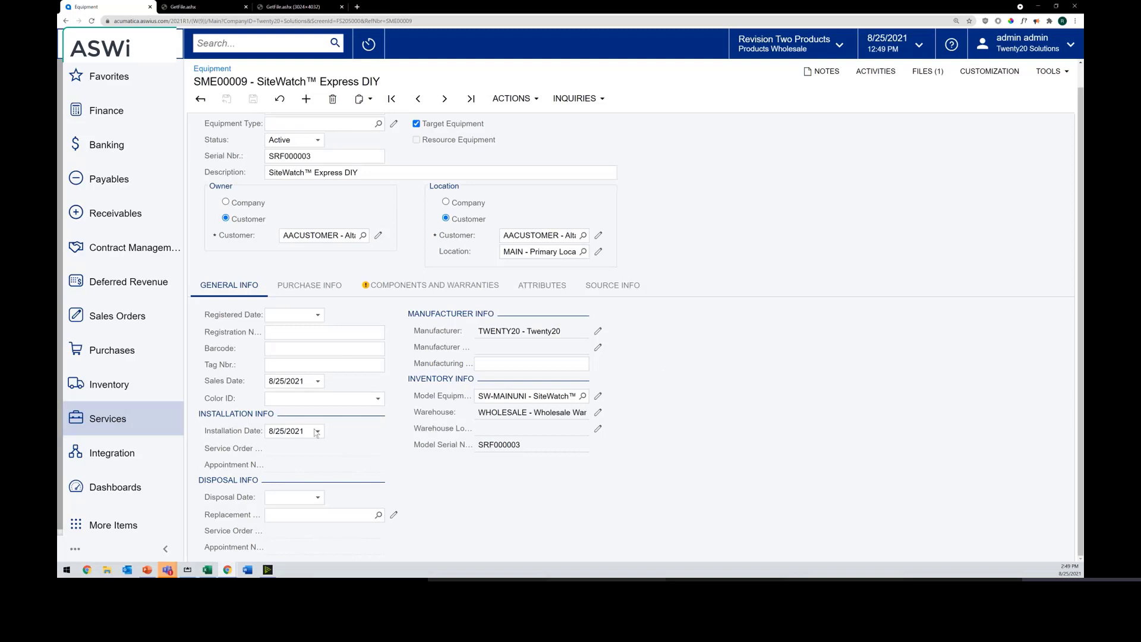
scroll(736, 415, up, 1)
click(467, 309)
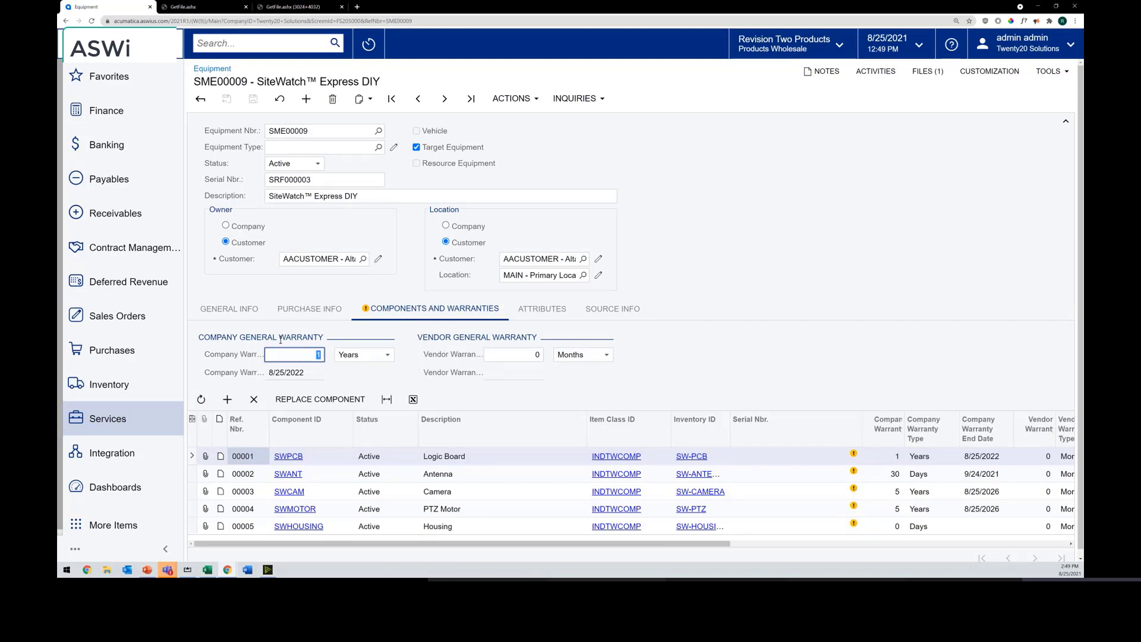
Enter serial numbers 545641, 42867, 6456, 456456 and 45645 for the Logic Board, Antenna, Camera, PTZ Motor and Housing components, and save the equipment.
click(819, 457)
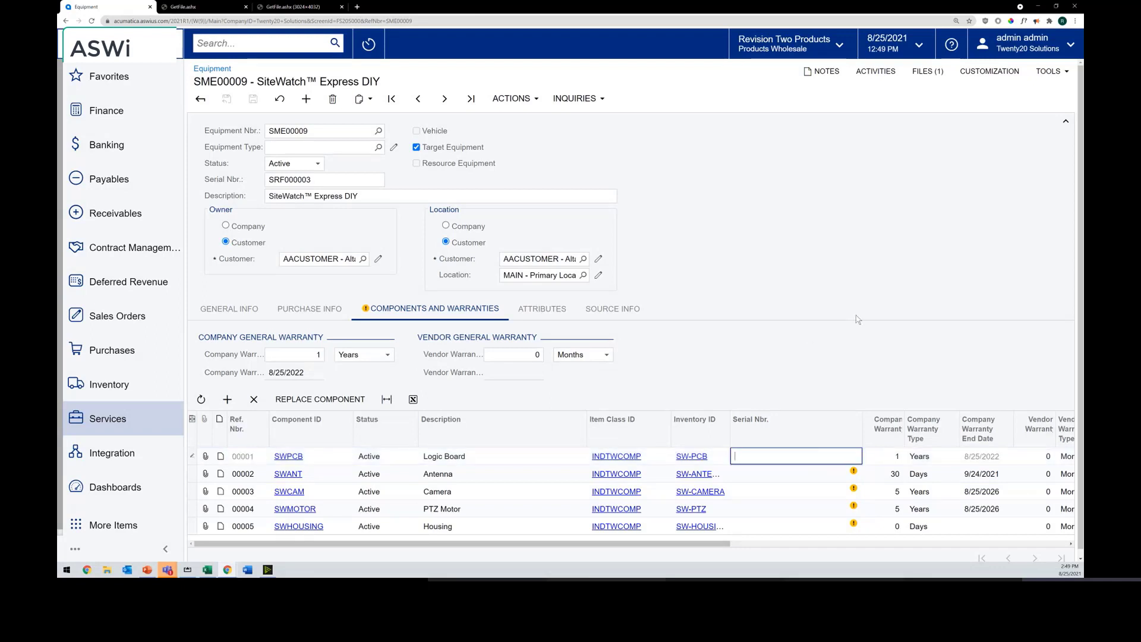
text(545641)
click(763, 479)
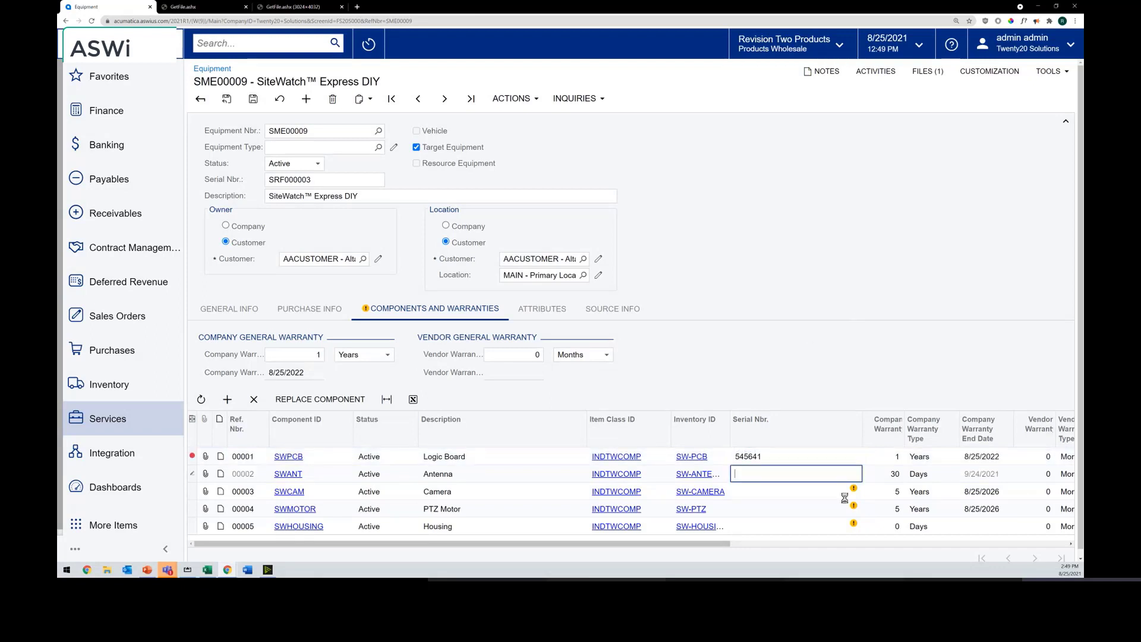
text(42867)
key(Down)
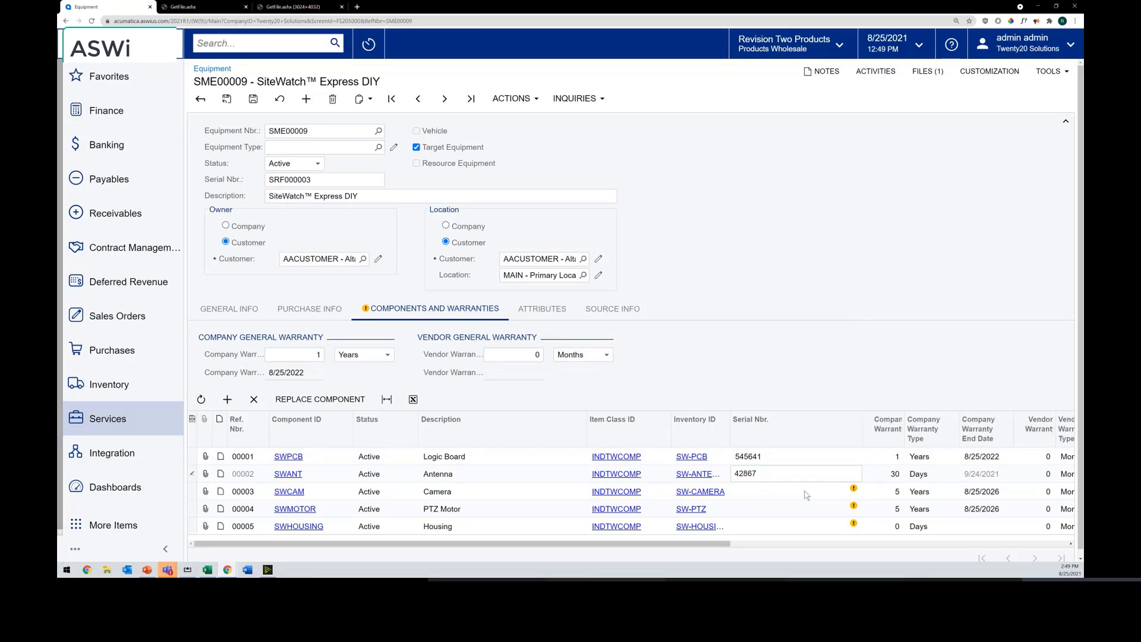
text(6456)
key(Down)
text(456456)
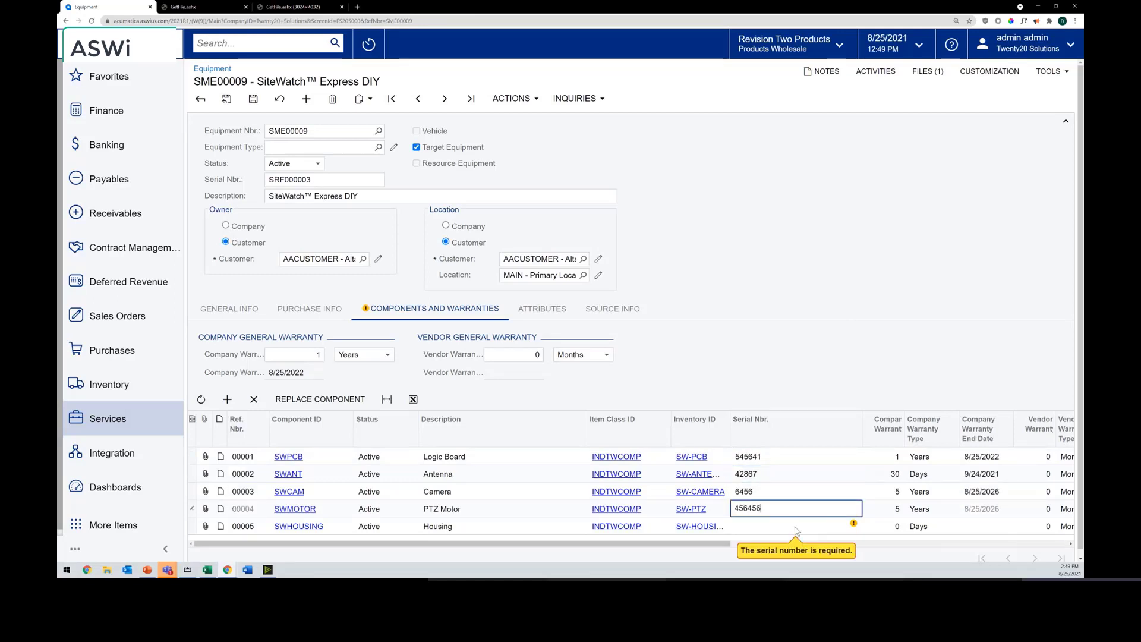
key(Down)
text(45645)
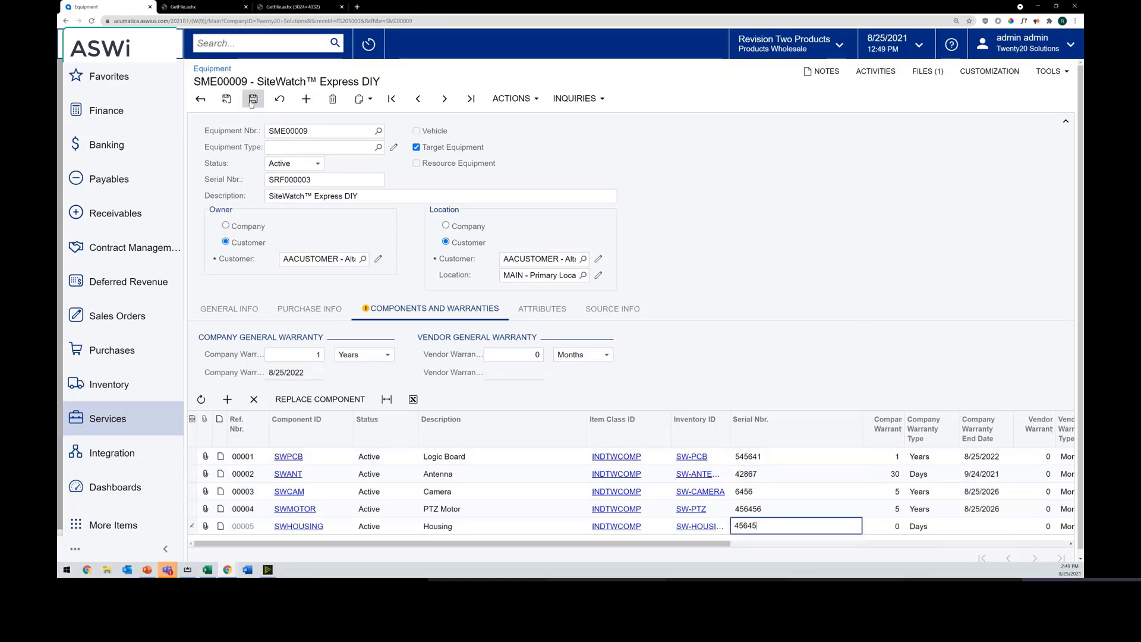
click(253, 99)
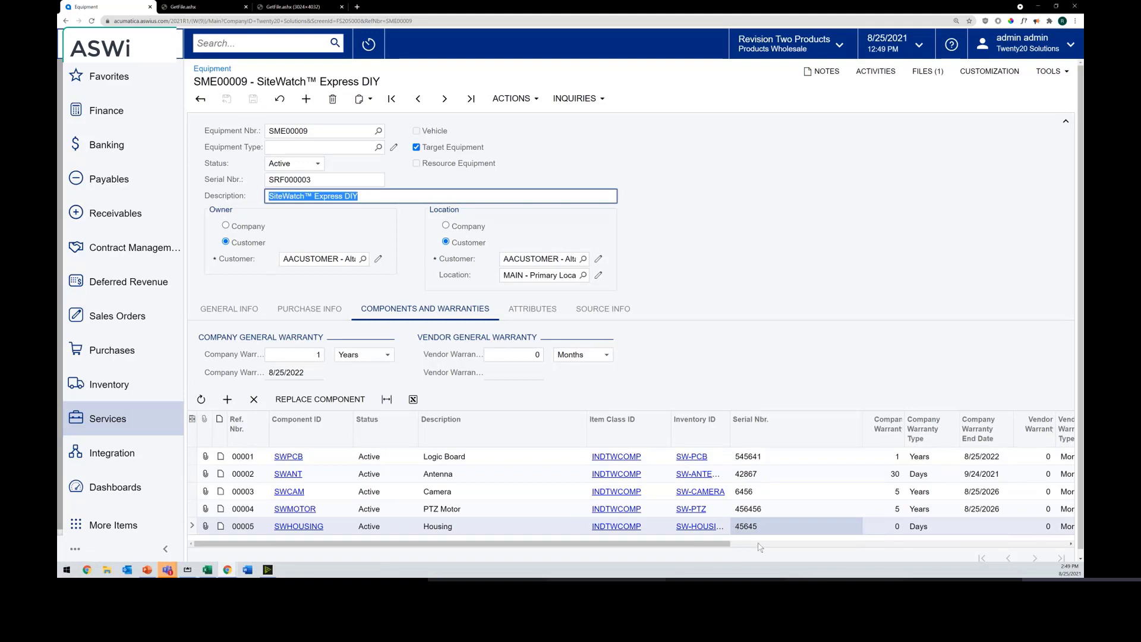
Review the warranty terms of the equipment's components, including the Logic Board and Camera rows.
click(828, 303)
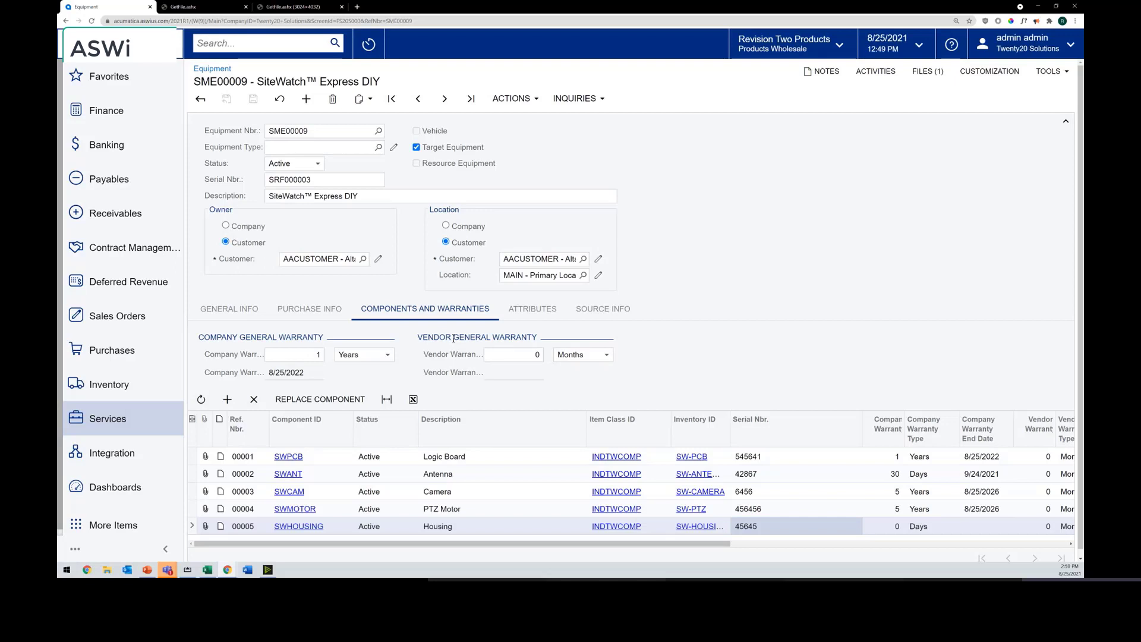
click(490, 456)
click(498, 497)
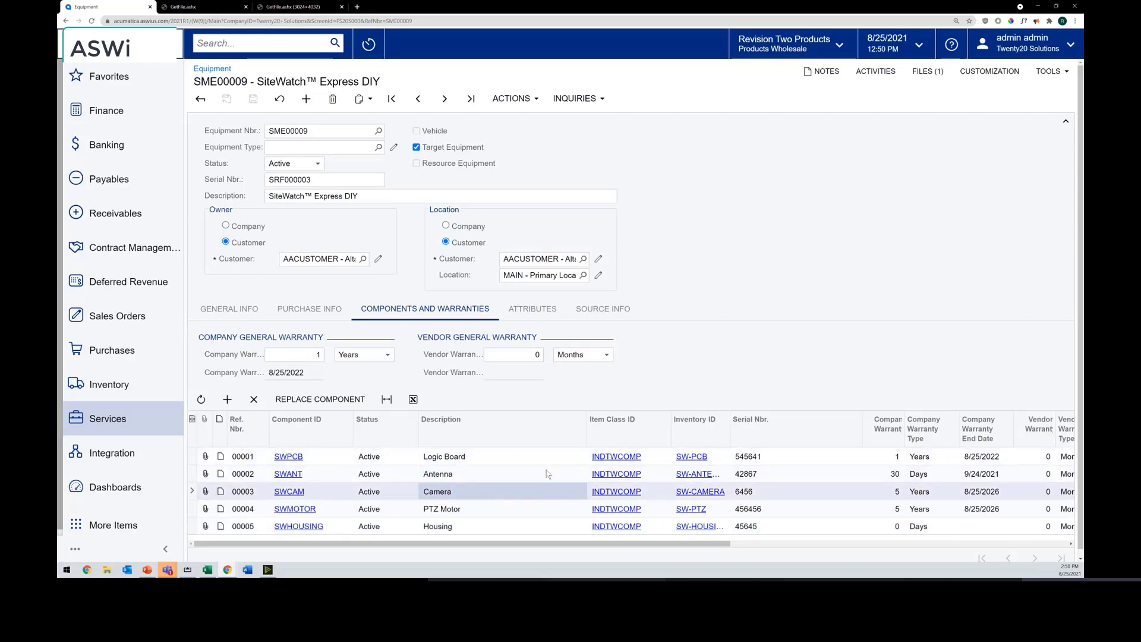